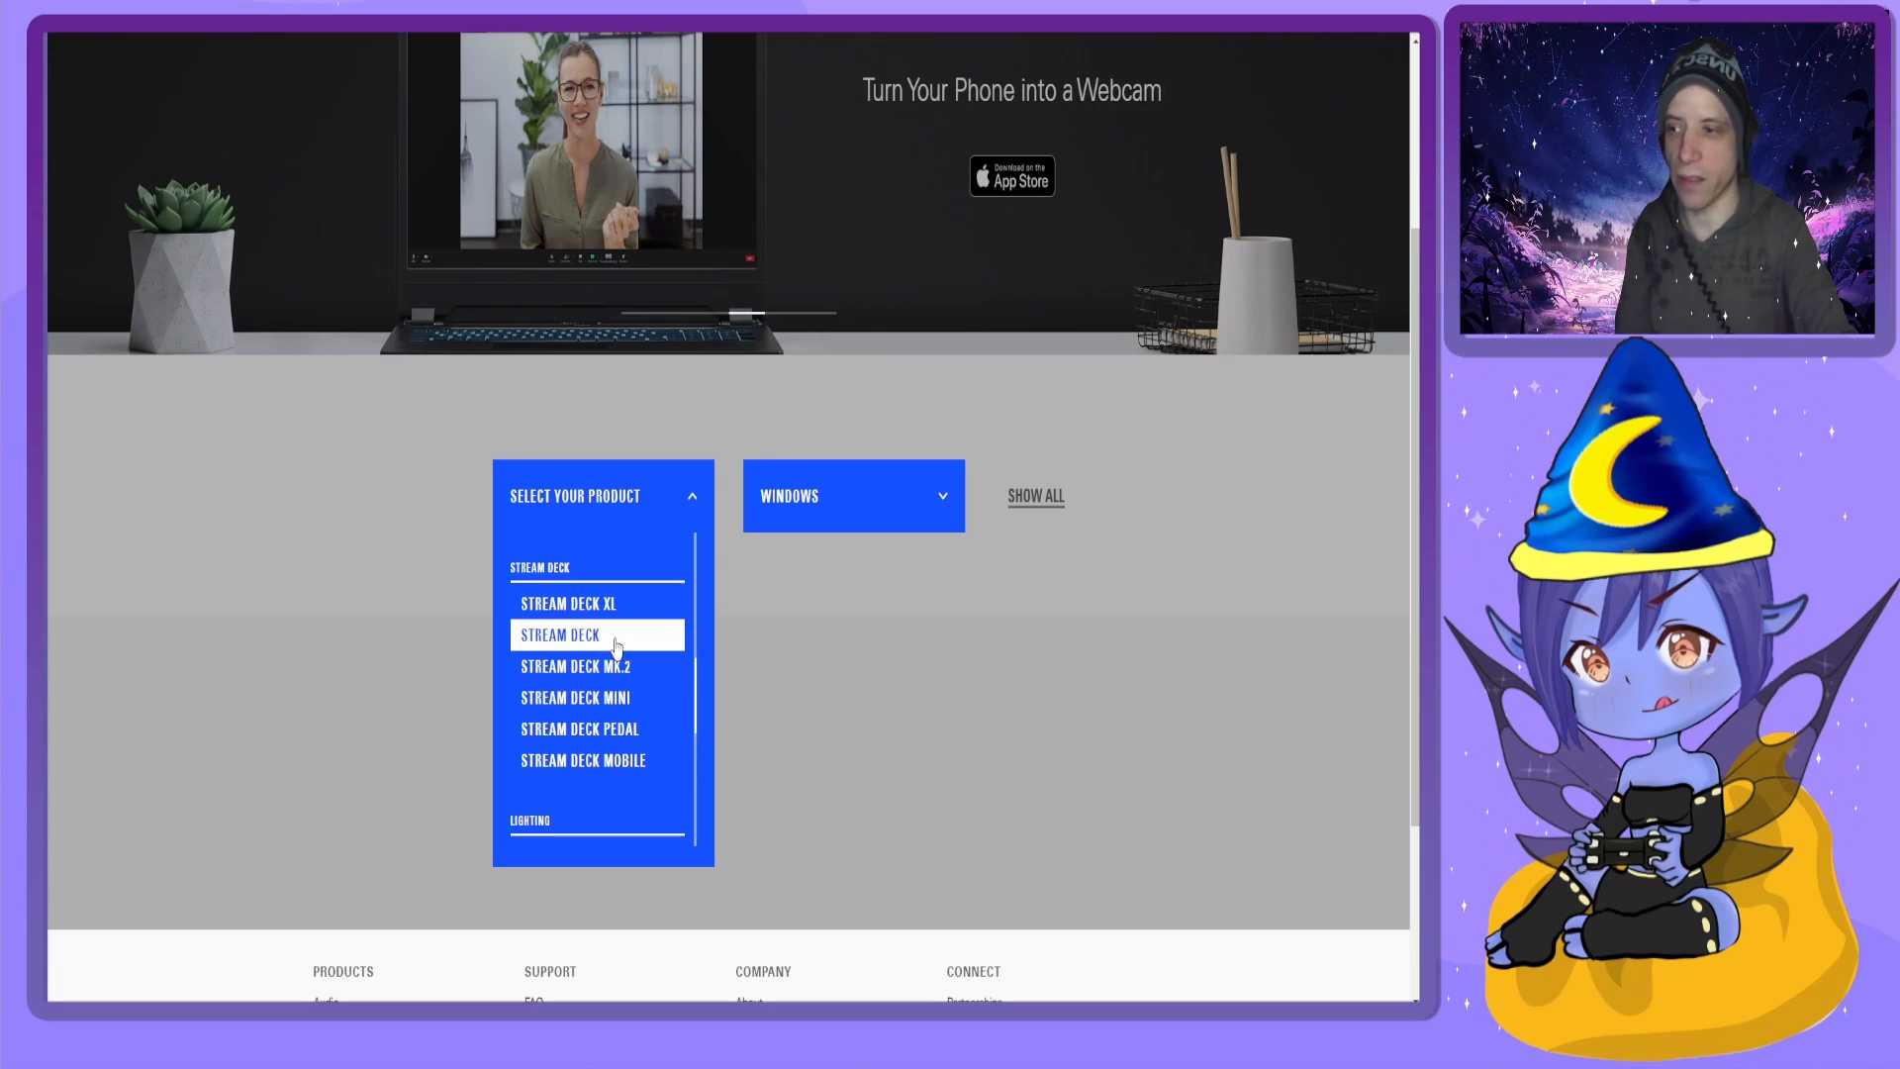
Filter the Elgato downloads to the Stream Deck product and check the operating system choice, keeping Windows.
left_click(615, 646)
left_click(806, 525)
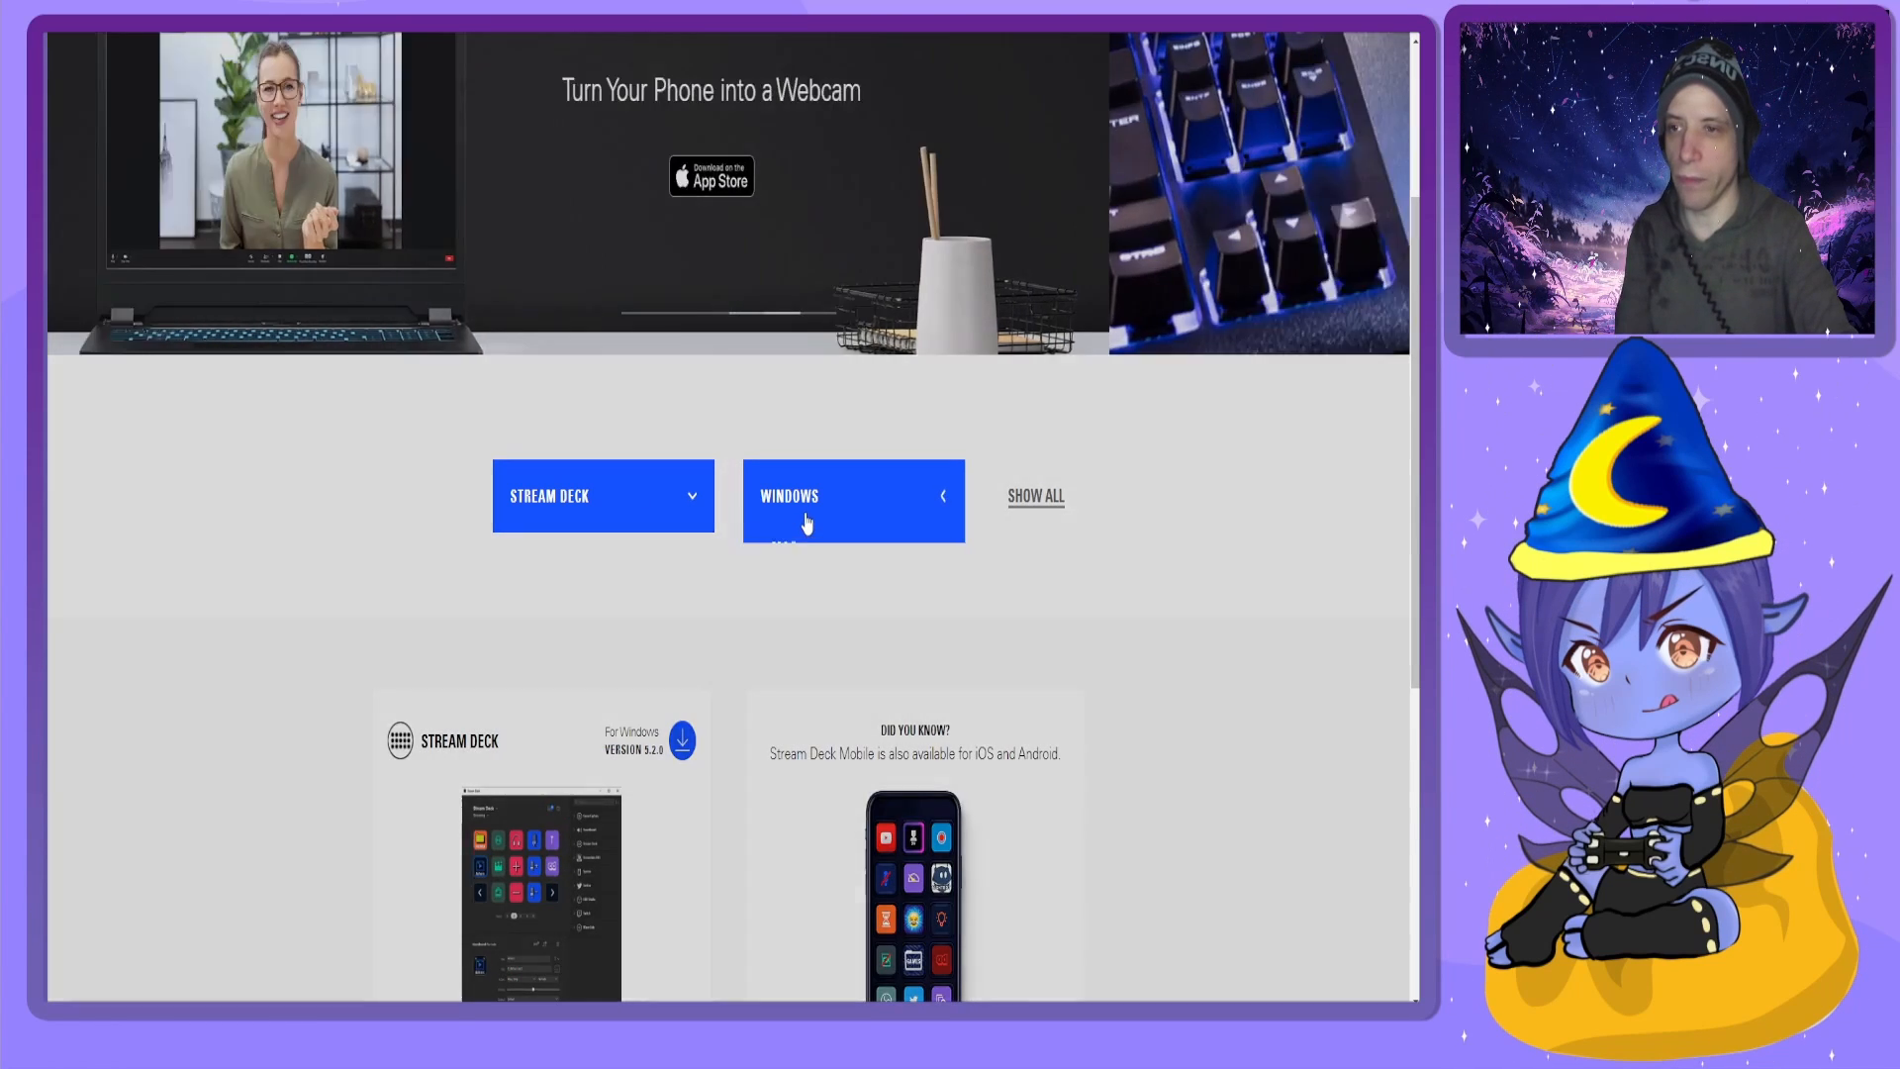
left_click(784, 537)
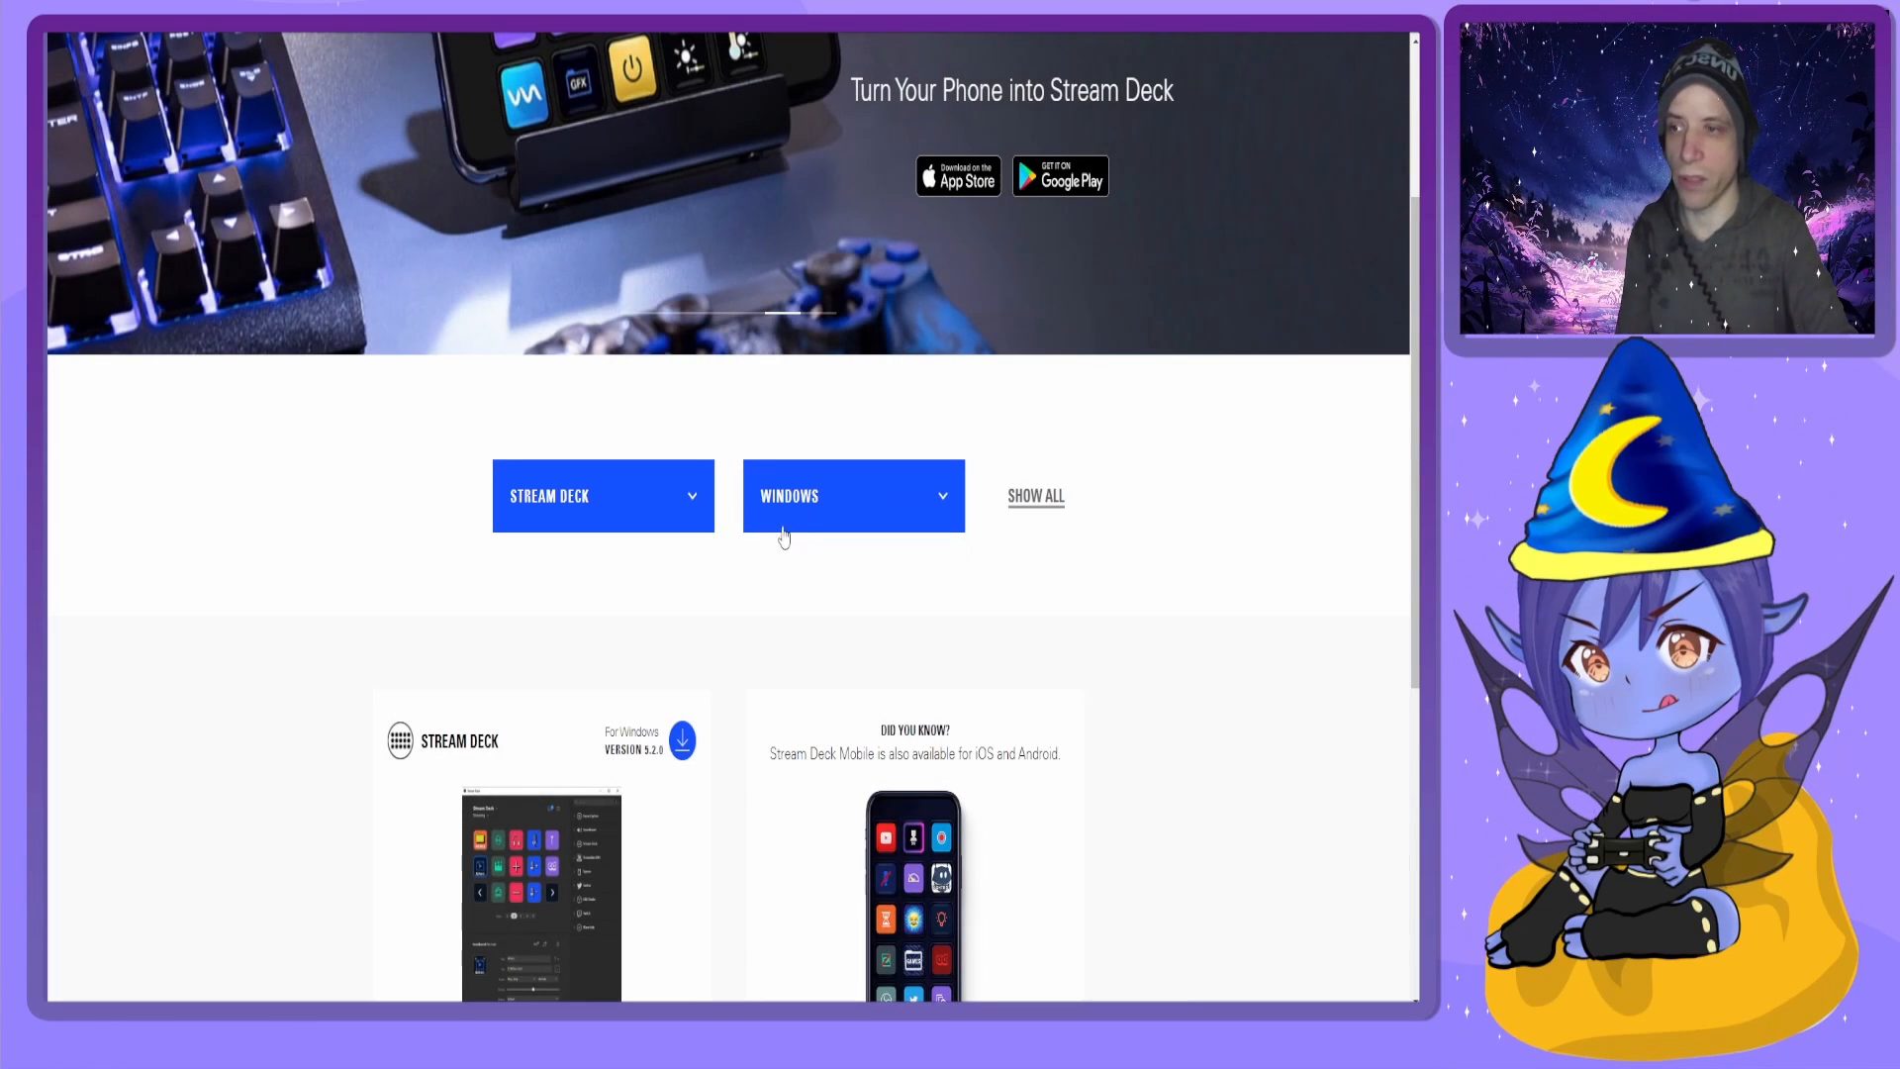
left_click(853, 515)
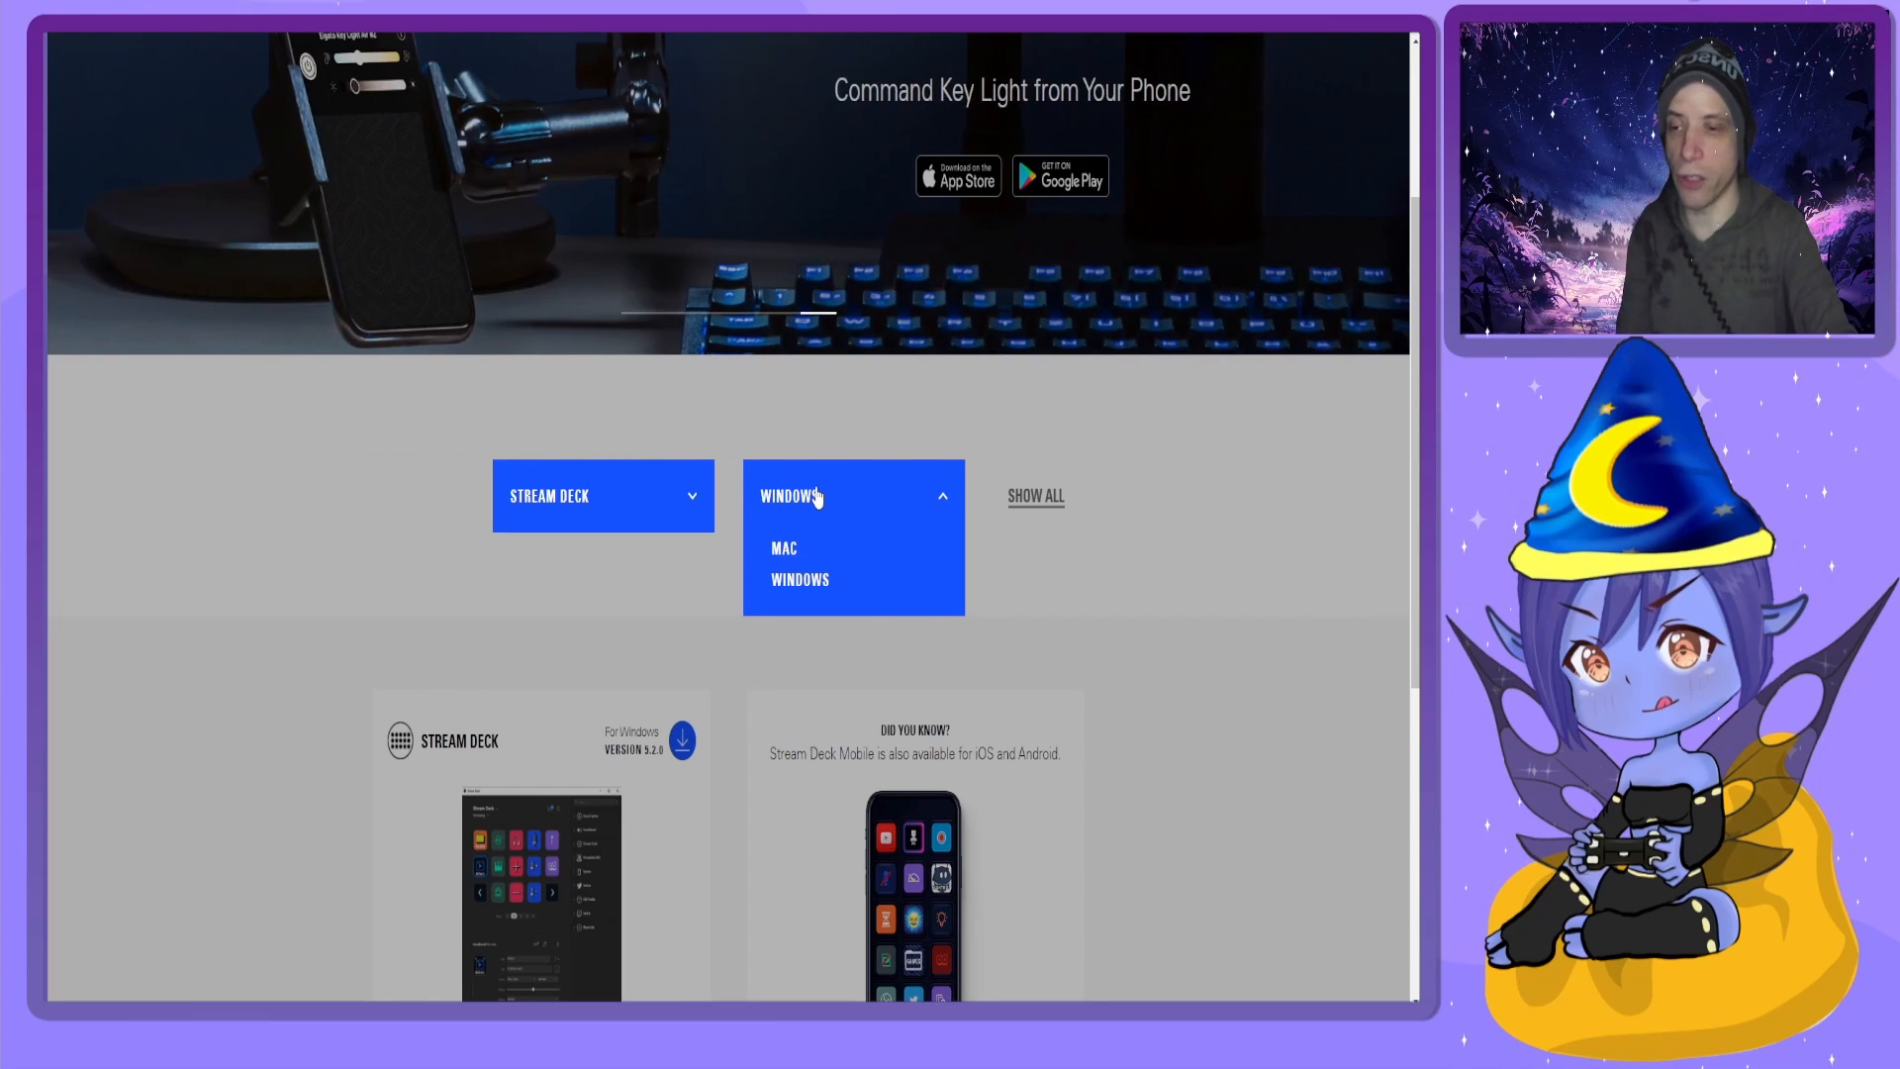
left_click(816, 497)
scroll(1124, 828, "down", 4)
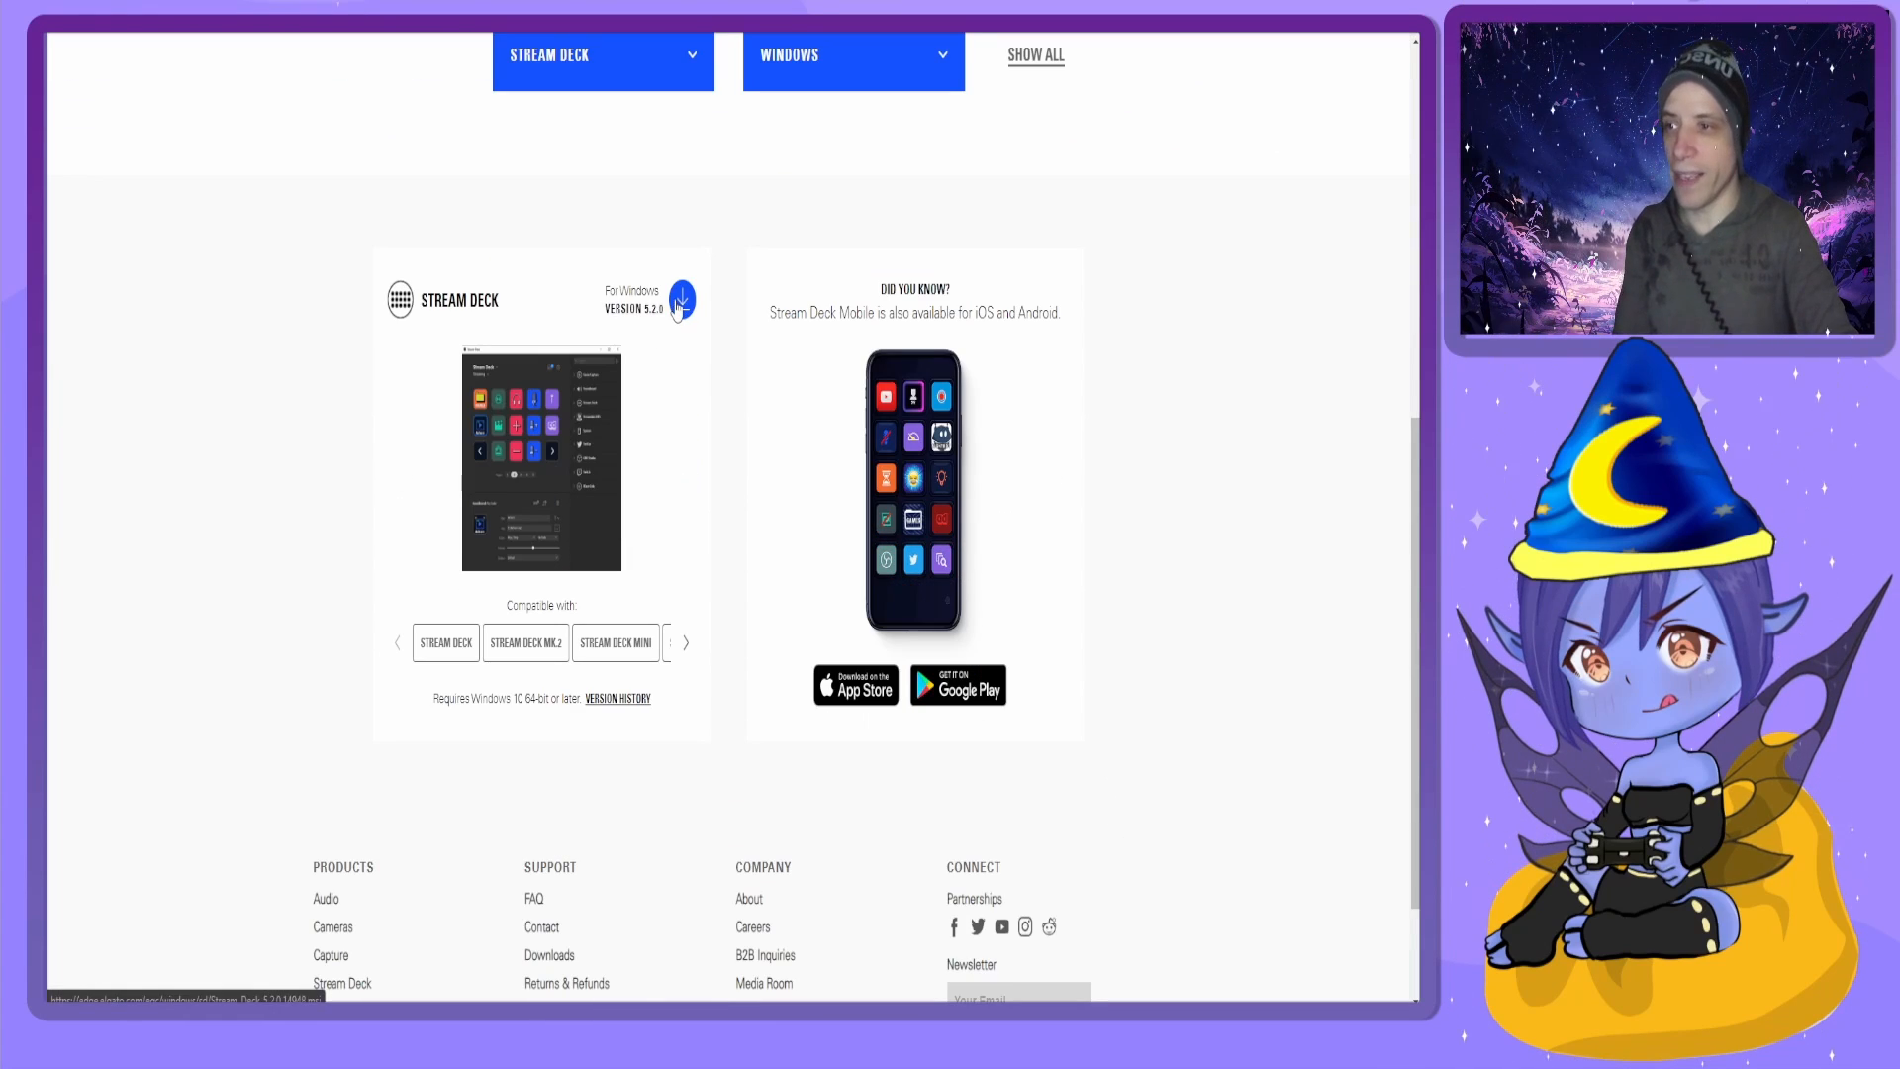
Download the Stream Deck 5.2.0 installer for Windows and show the file in its download folder, closing the folder when done.
left_click(680, 302)
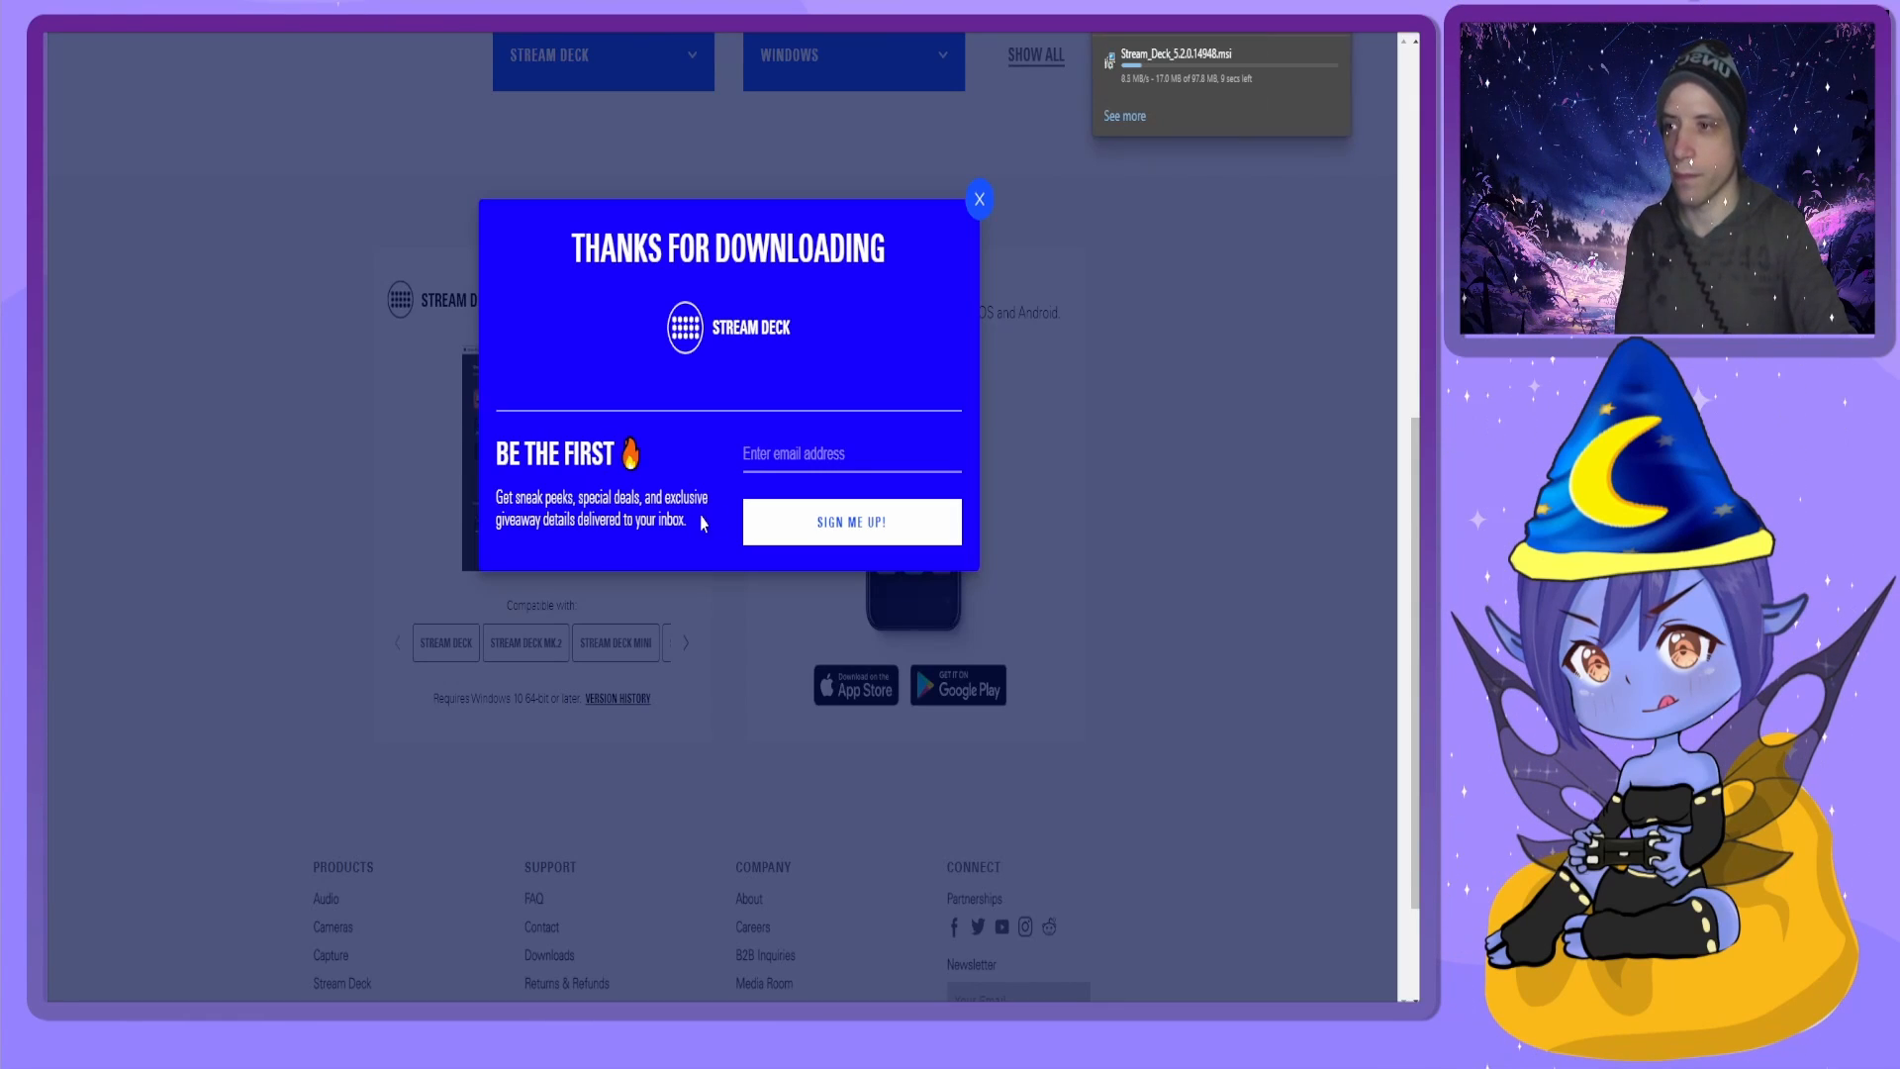
left_click(986, 220)
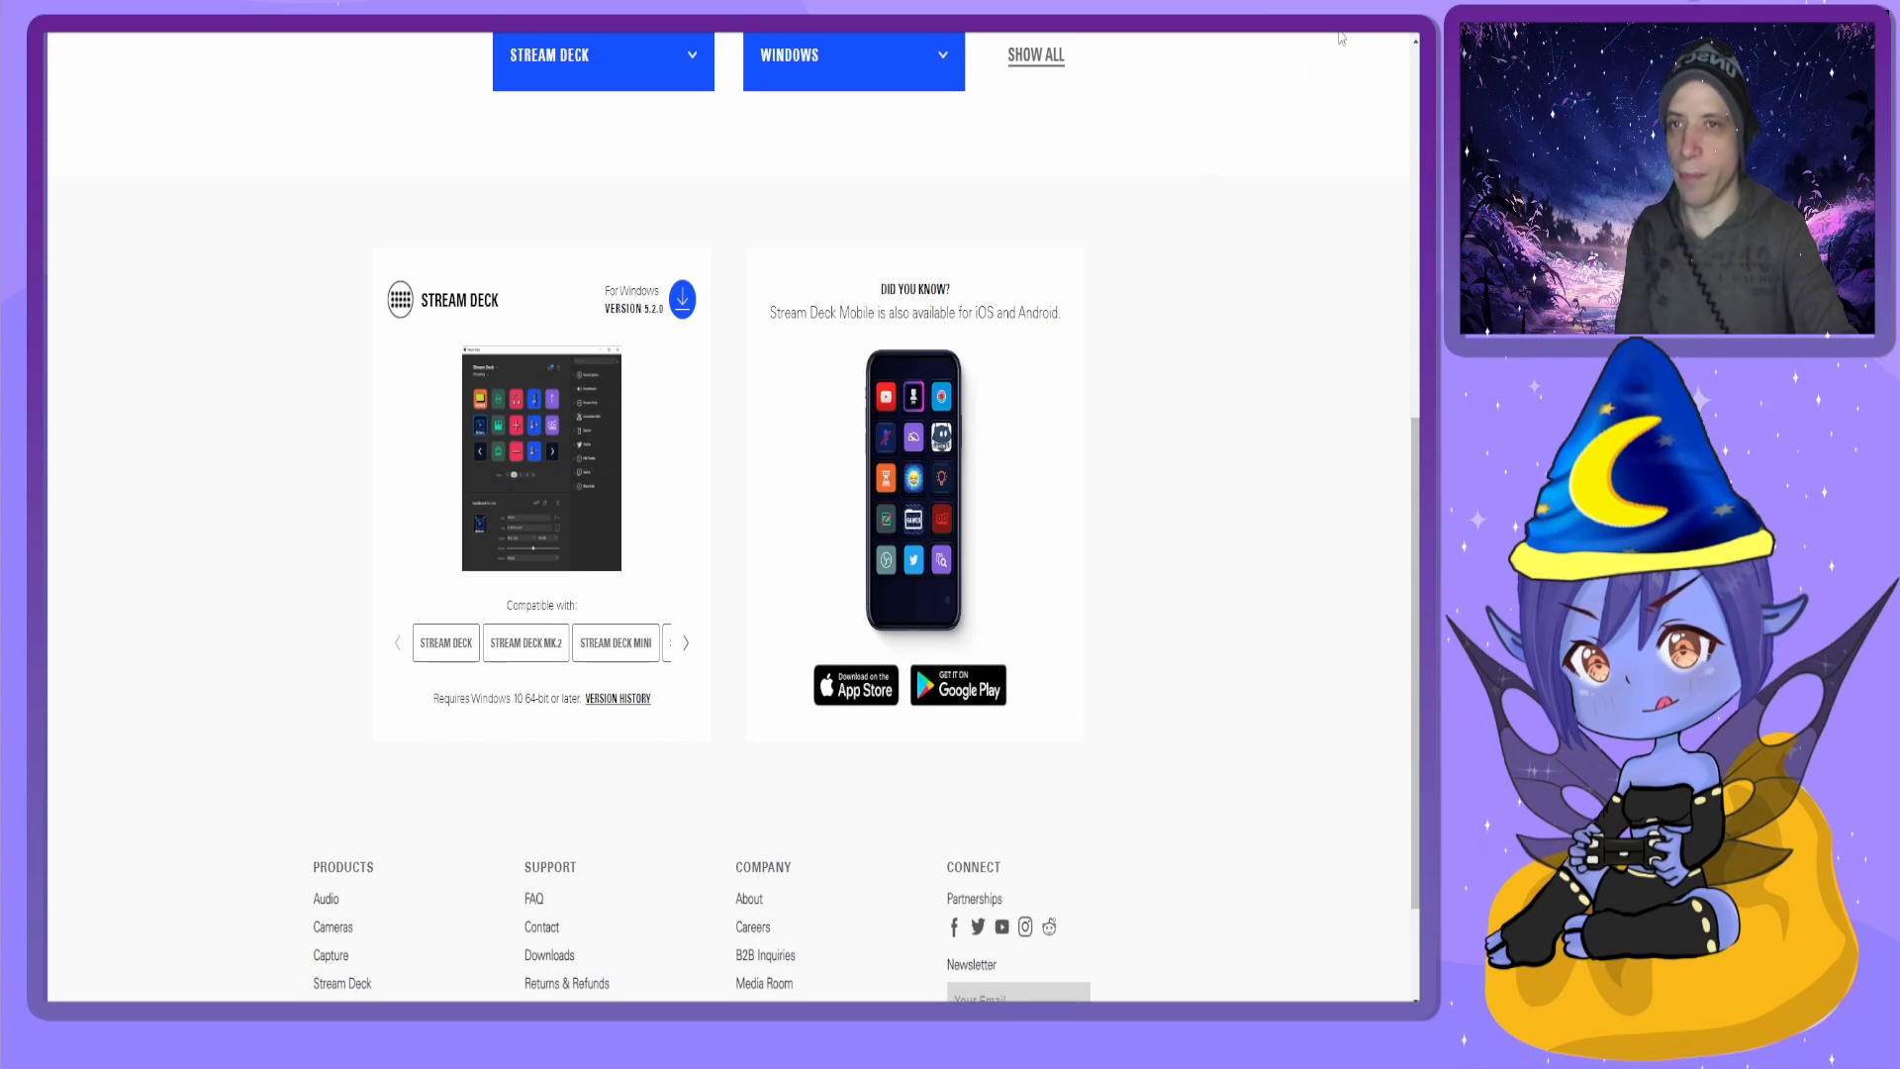
left_click(1320, 21)
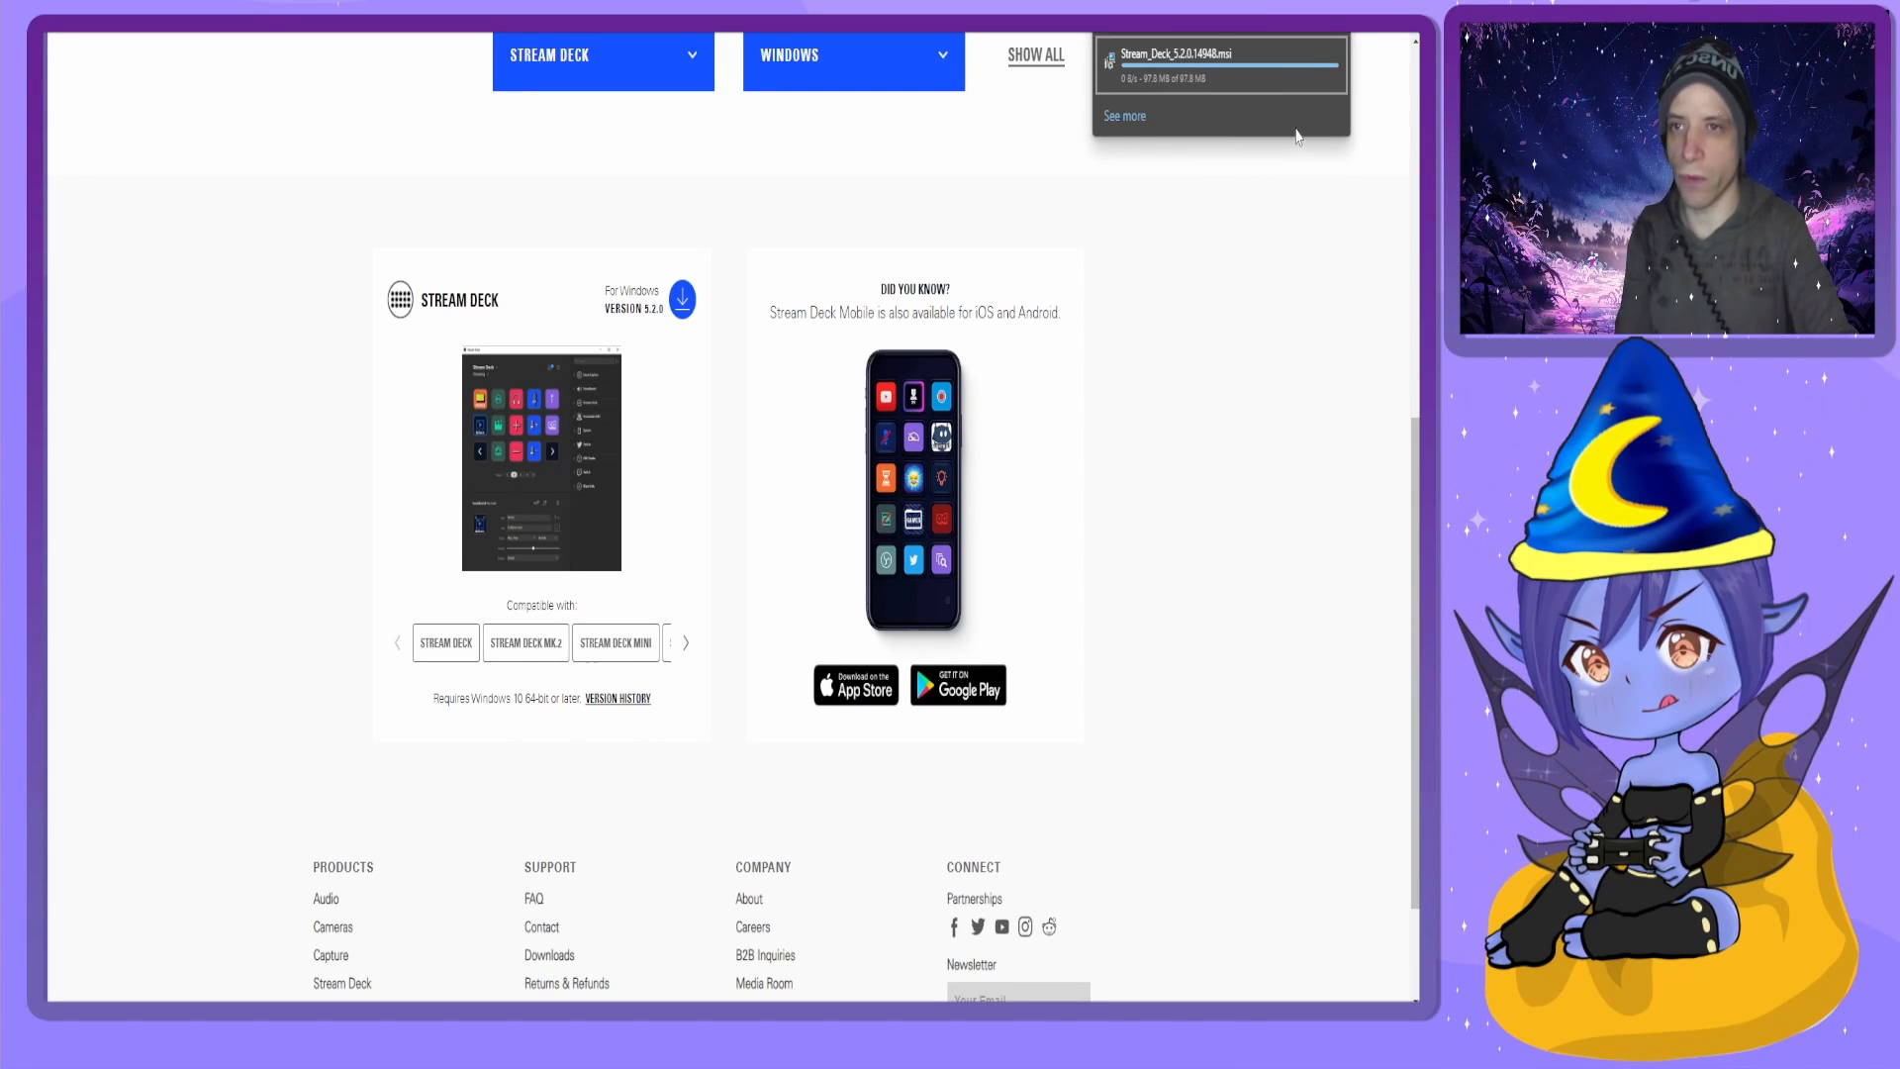
mouse_move(1327, 79)
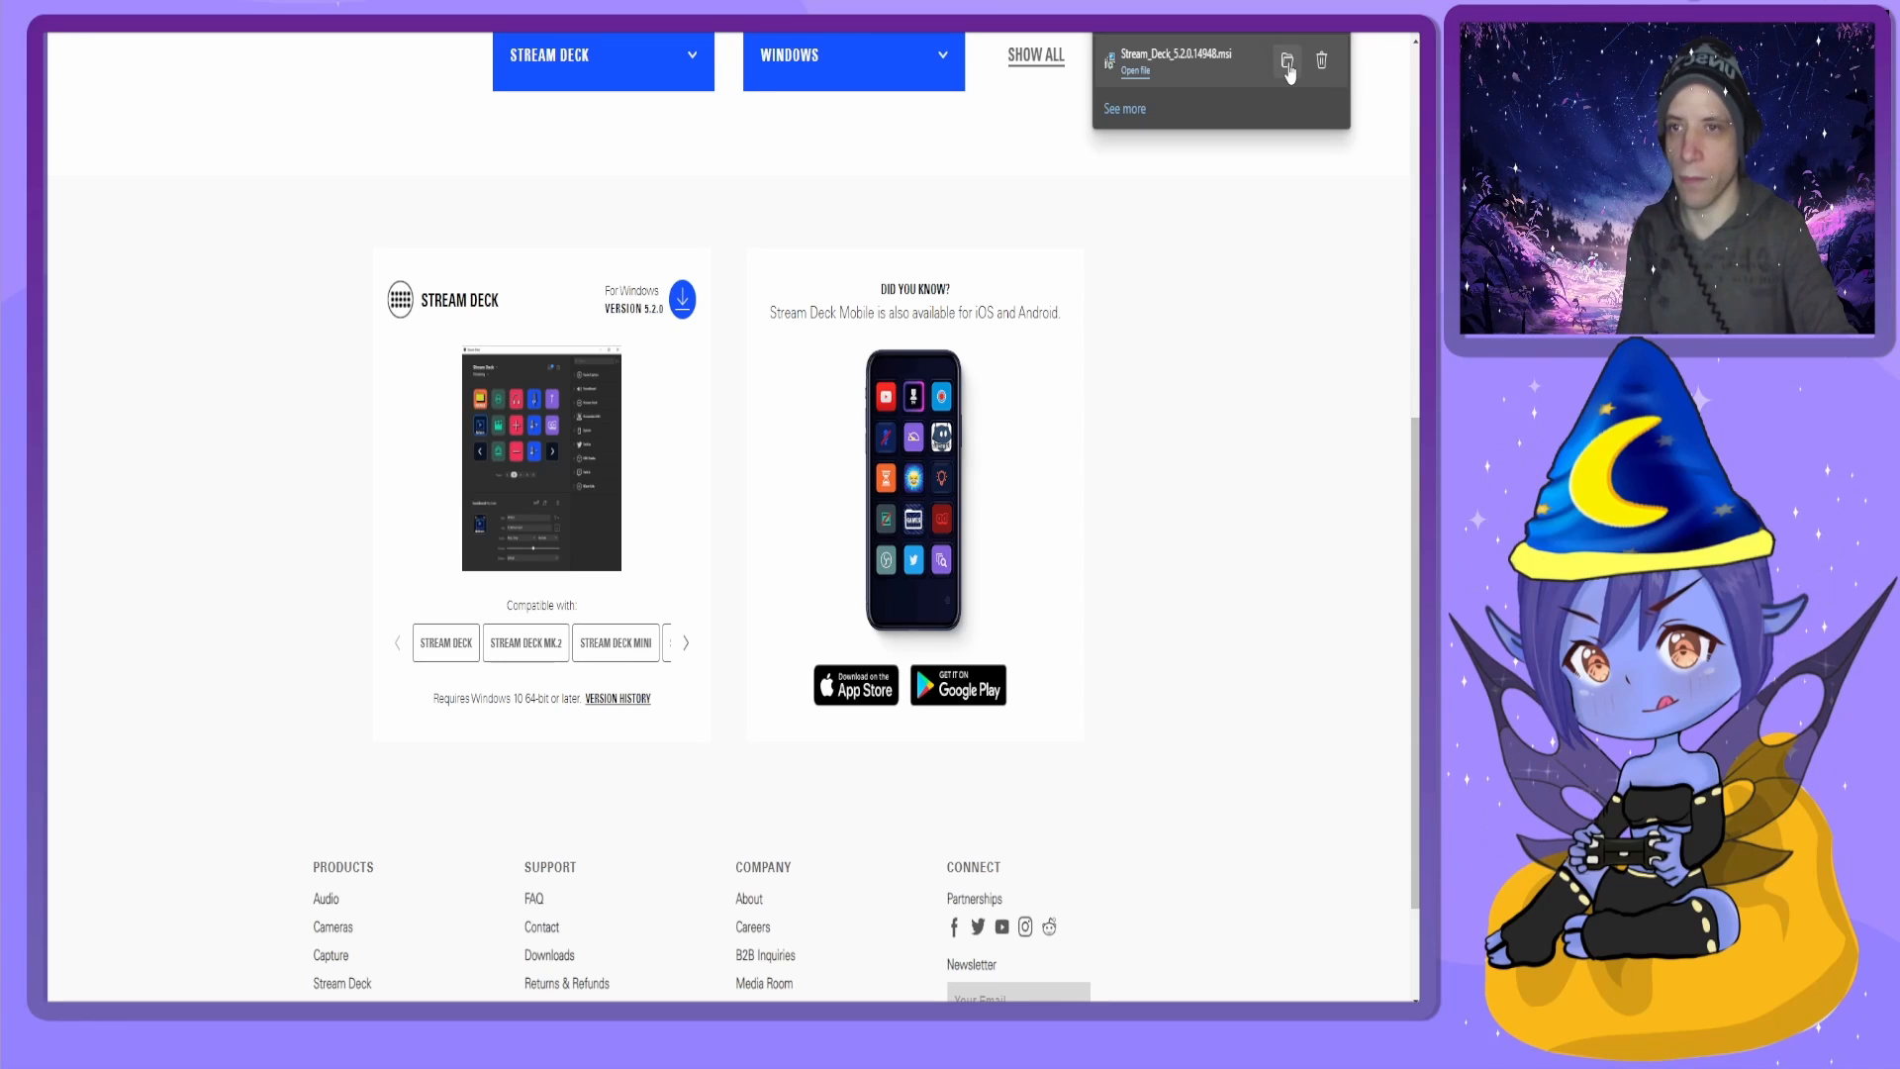
left_click(1286, 69)
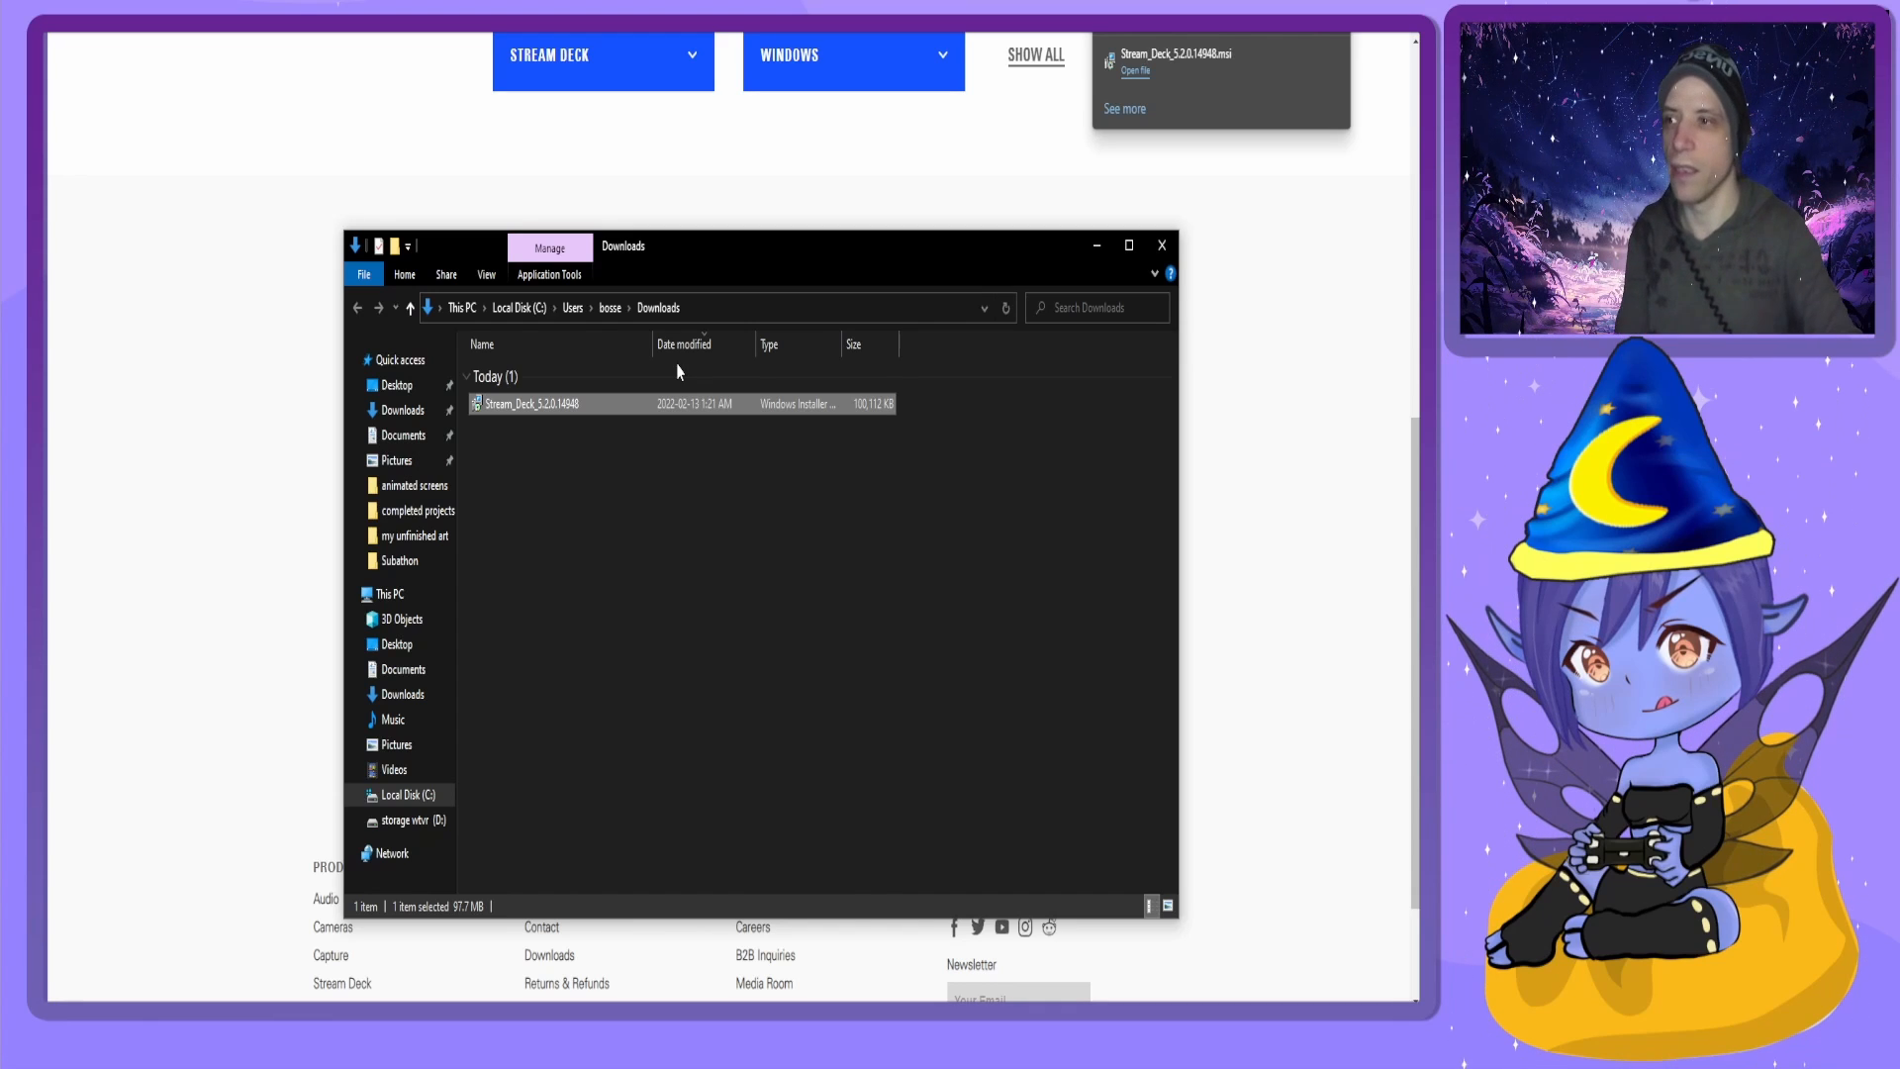
left_click(1161, 246)
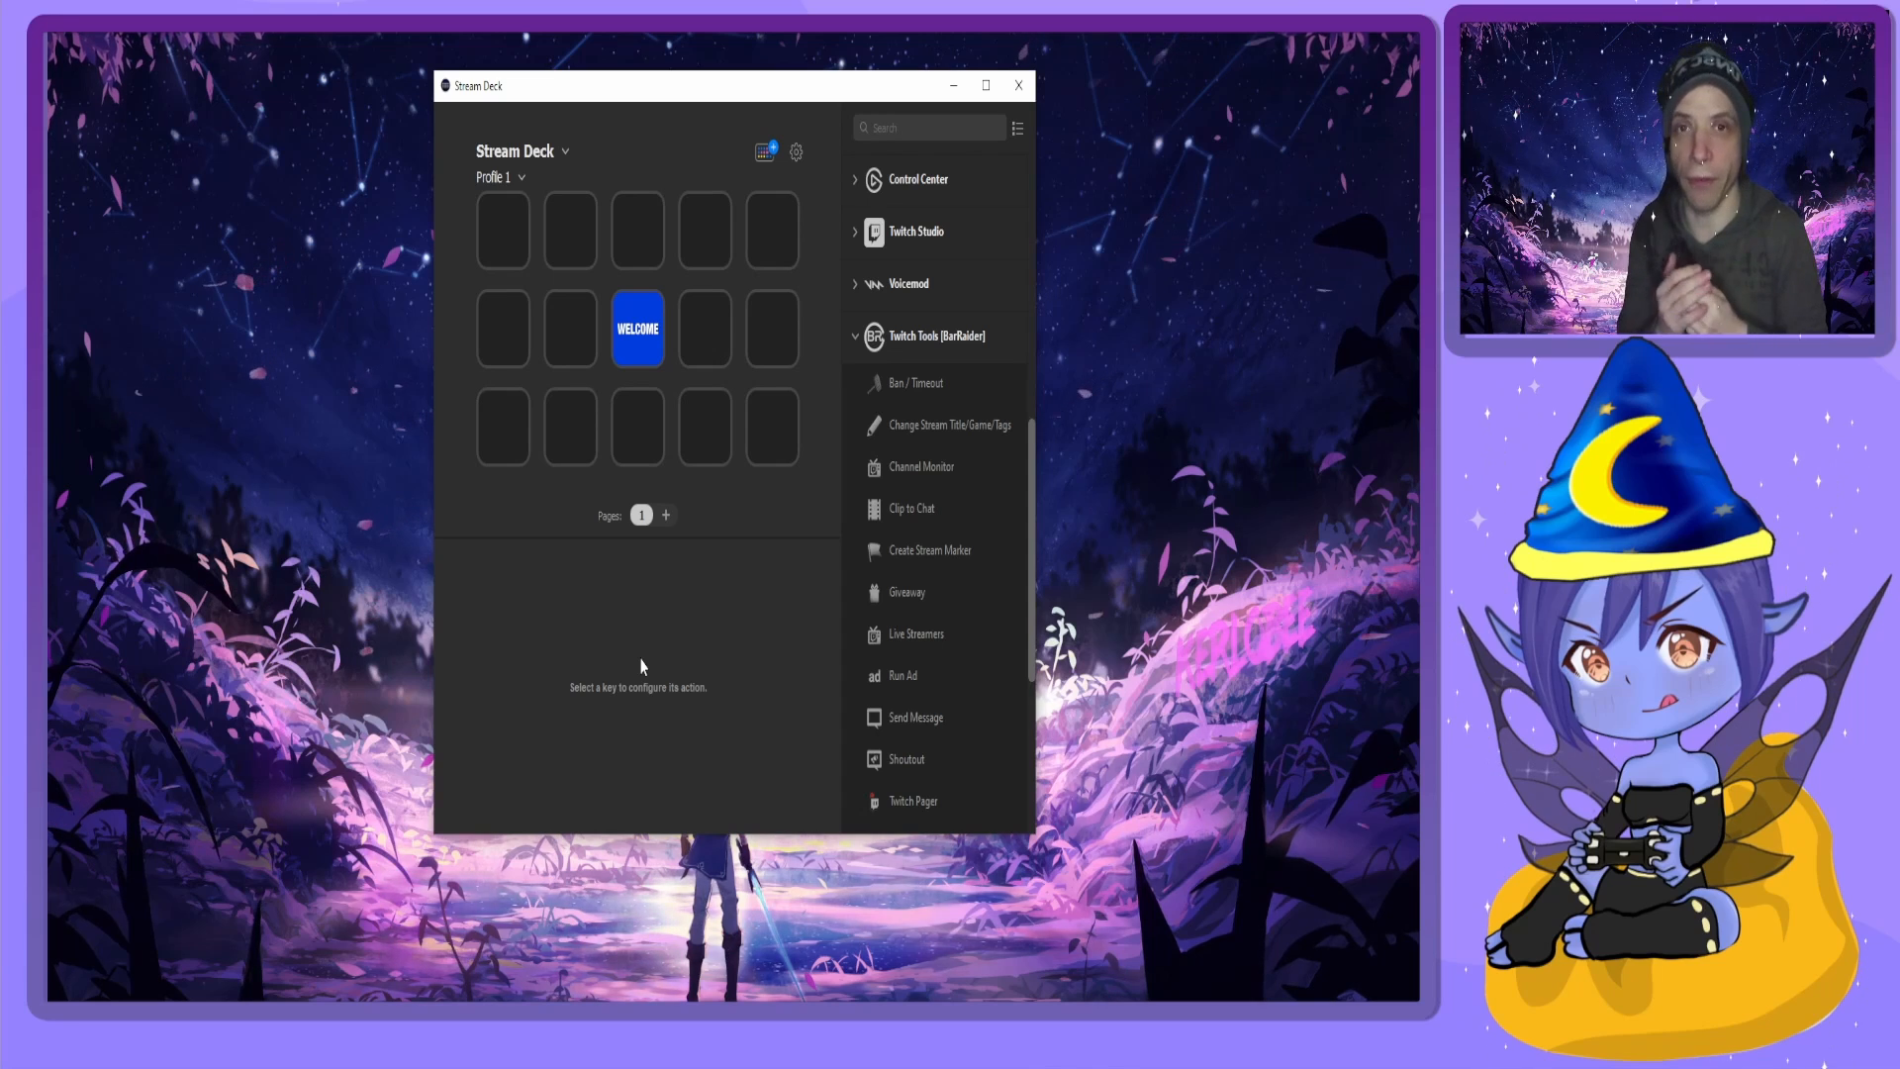
Collapse the Twitch Tools, OBS Studio and Soundboard categories in the Stream Deck action list.
left_click(866, 344)
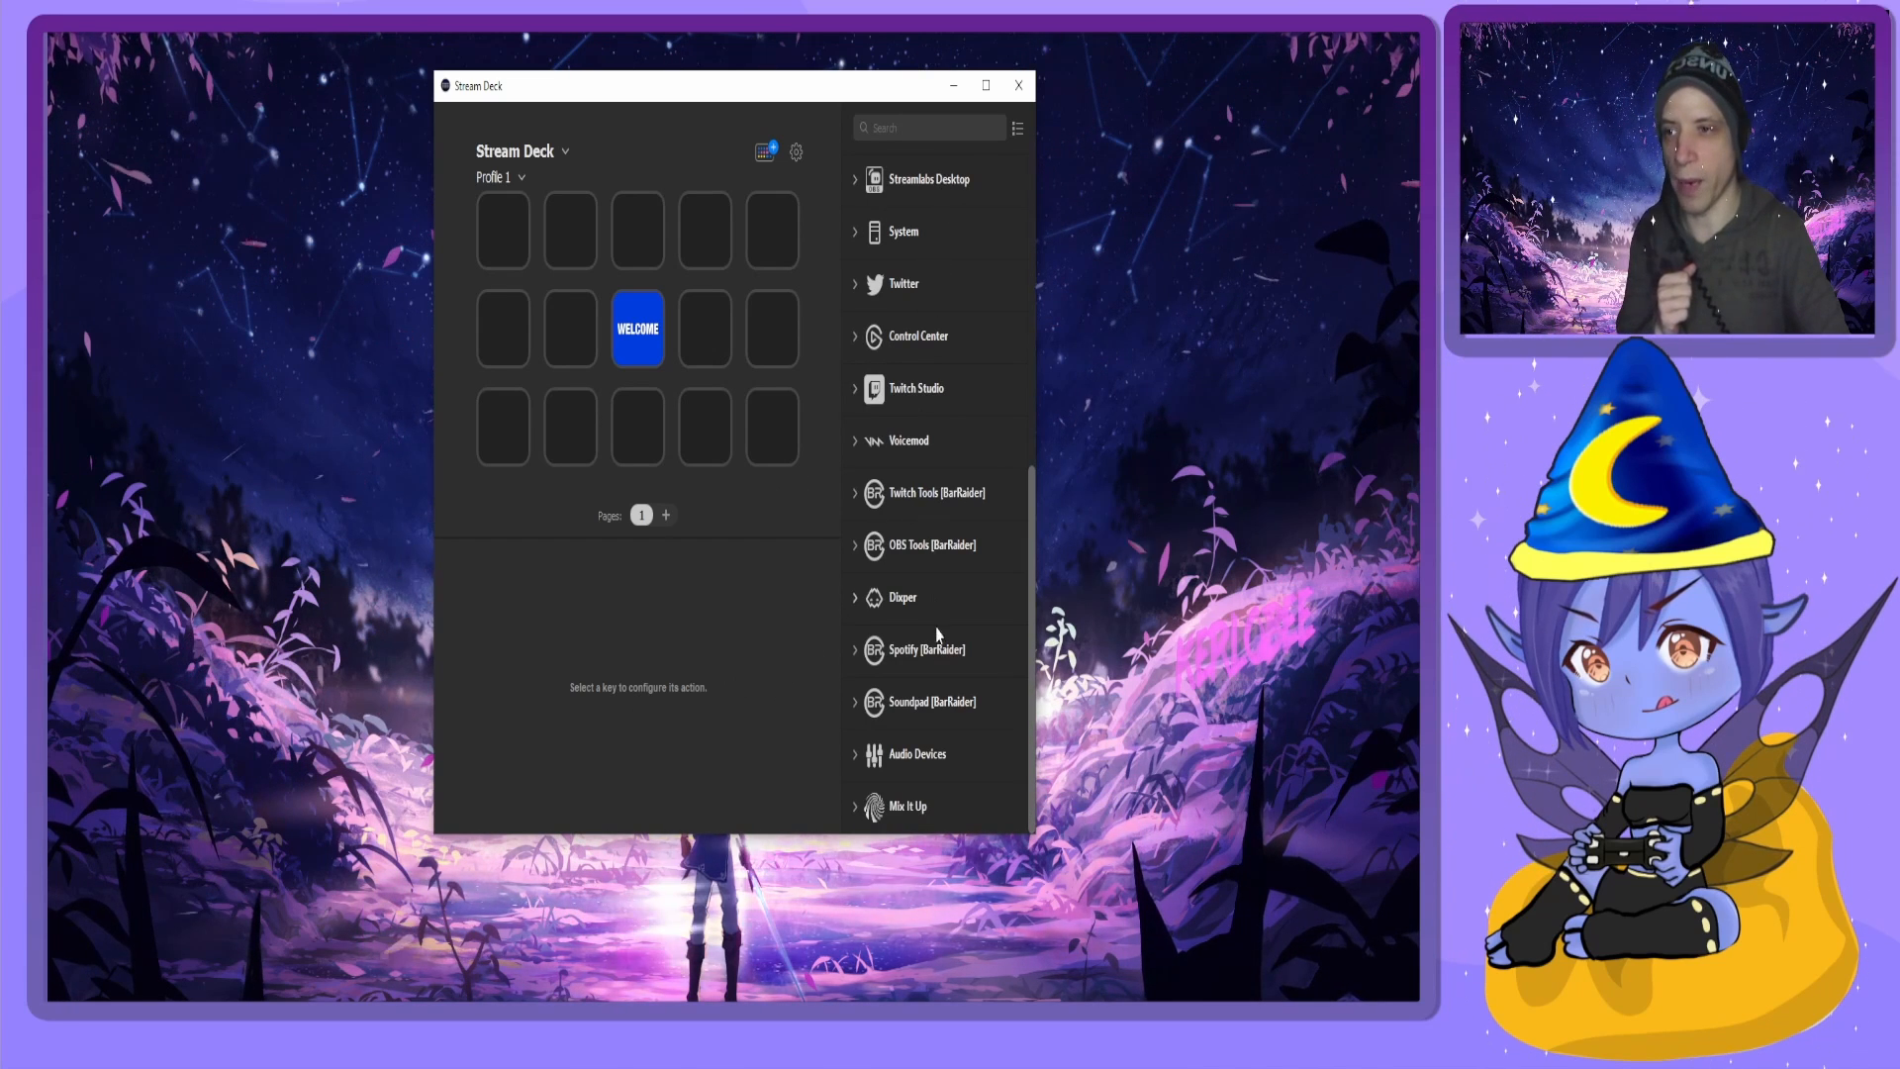
scroll(924, 729, "up", 4)
scroll(923, 730, "up", 2)
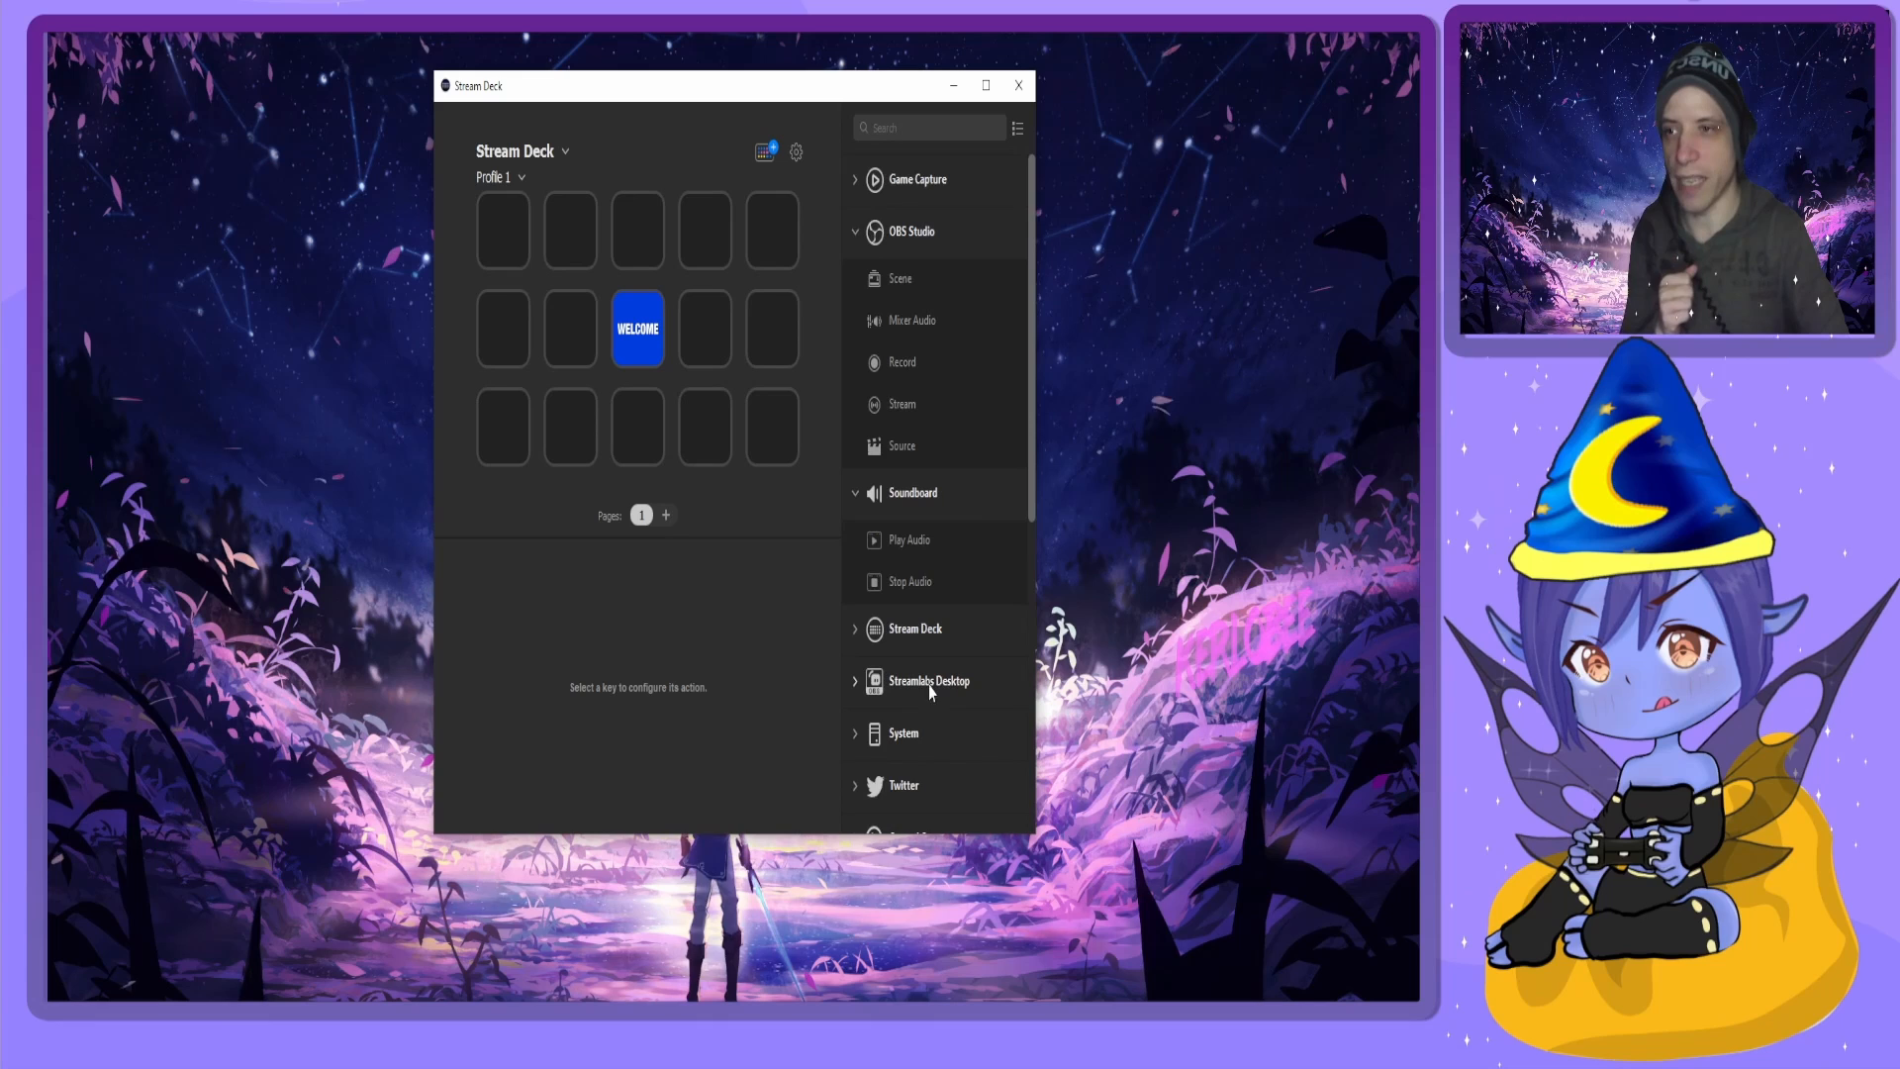
left_click(903, 237)
left_click(908, 287)
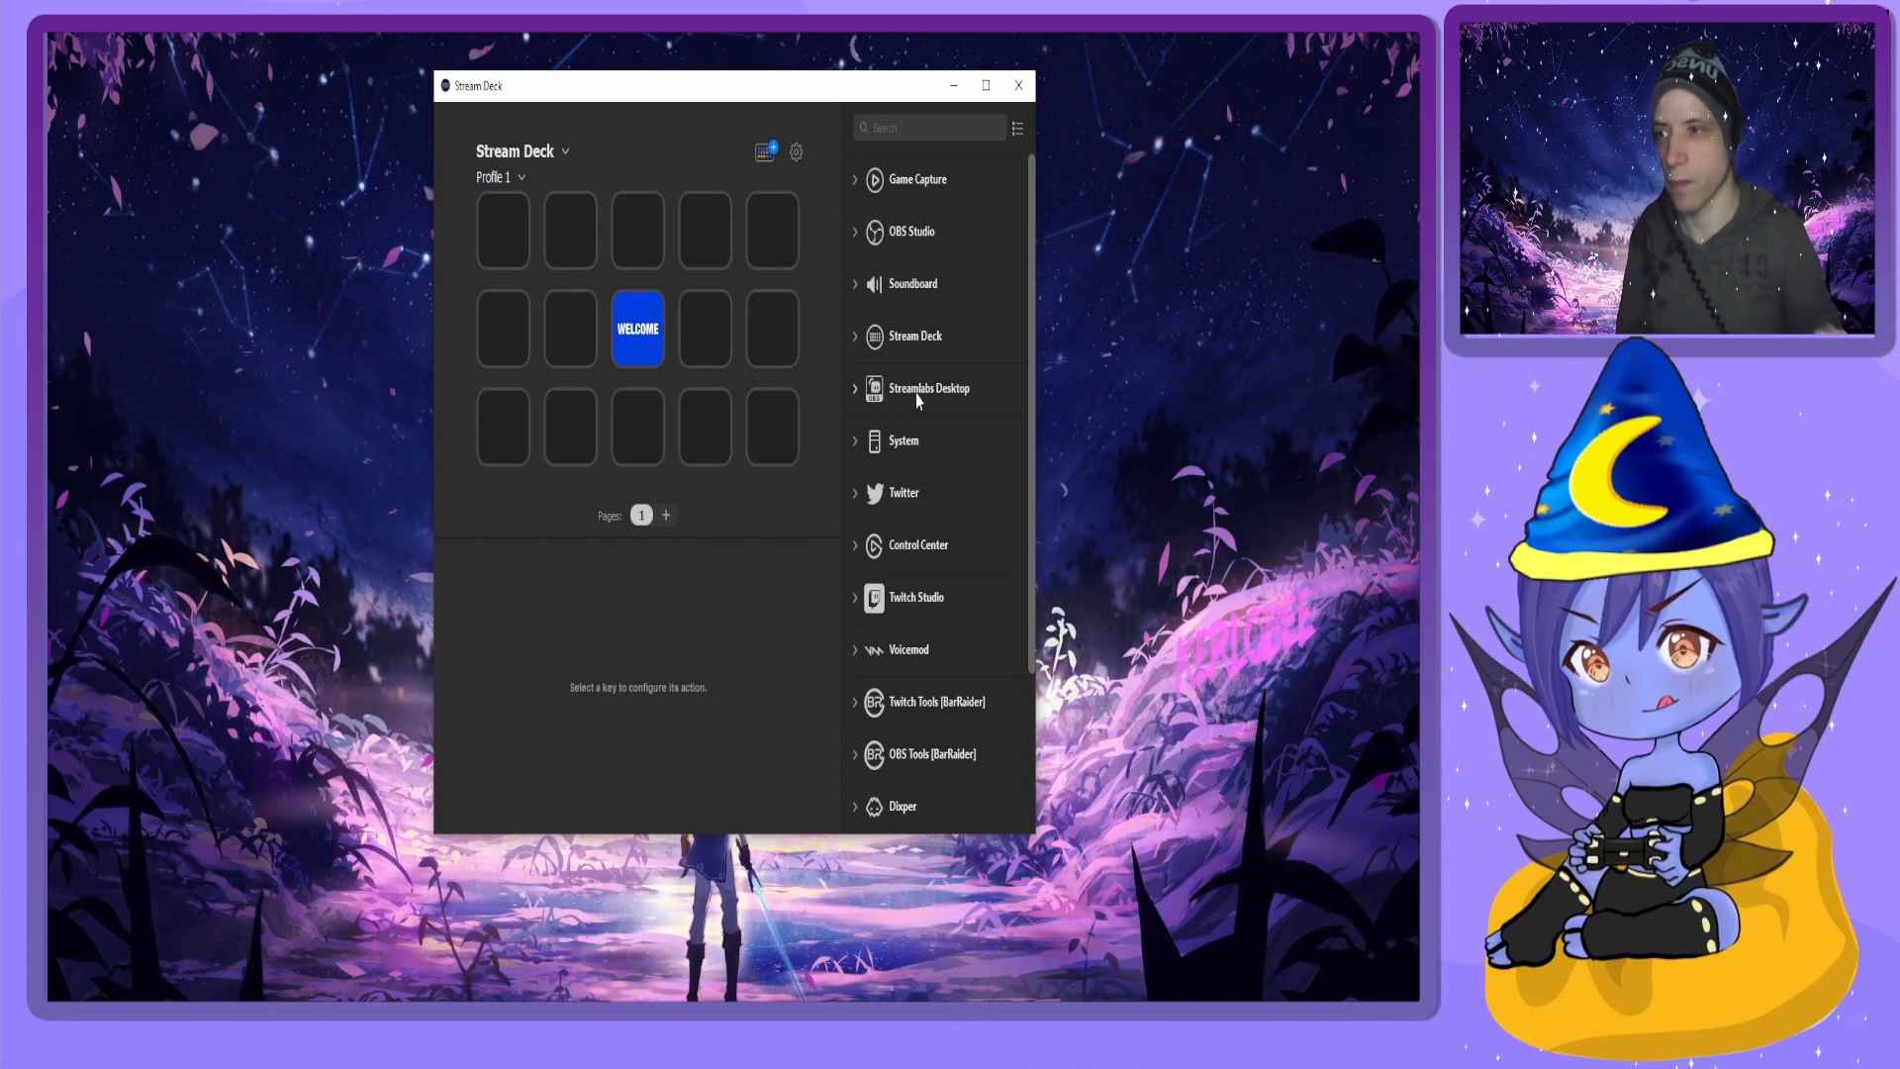
Select the Welcome key and look through the Welcome to Stream Deck web page, then return to the Stream Deck app.
left_click(637, 329)
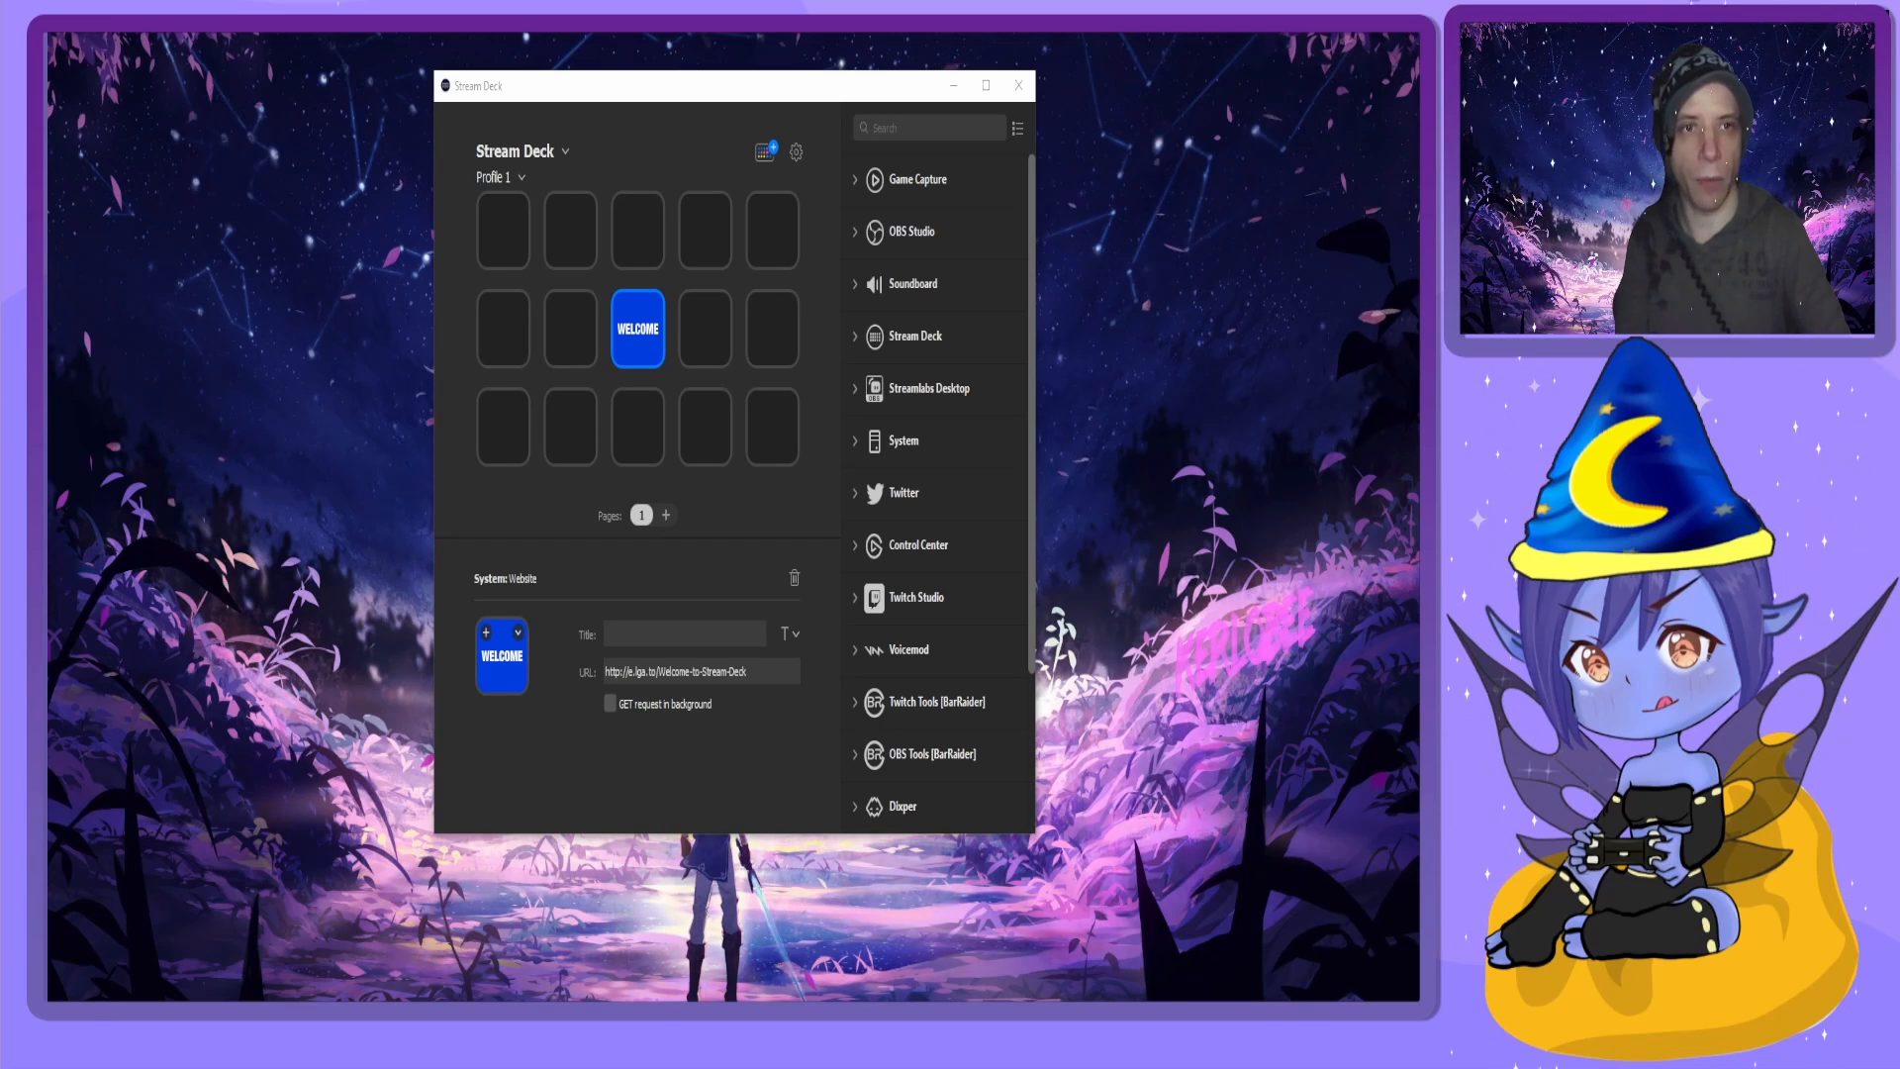
left_click_drag(1417, 104, 584, 35)
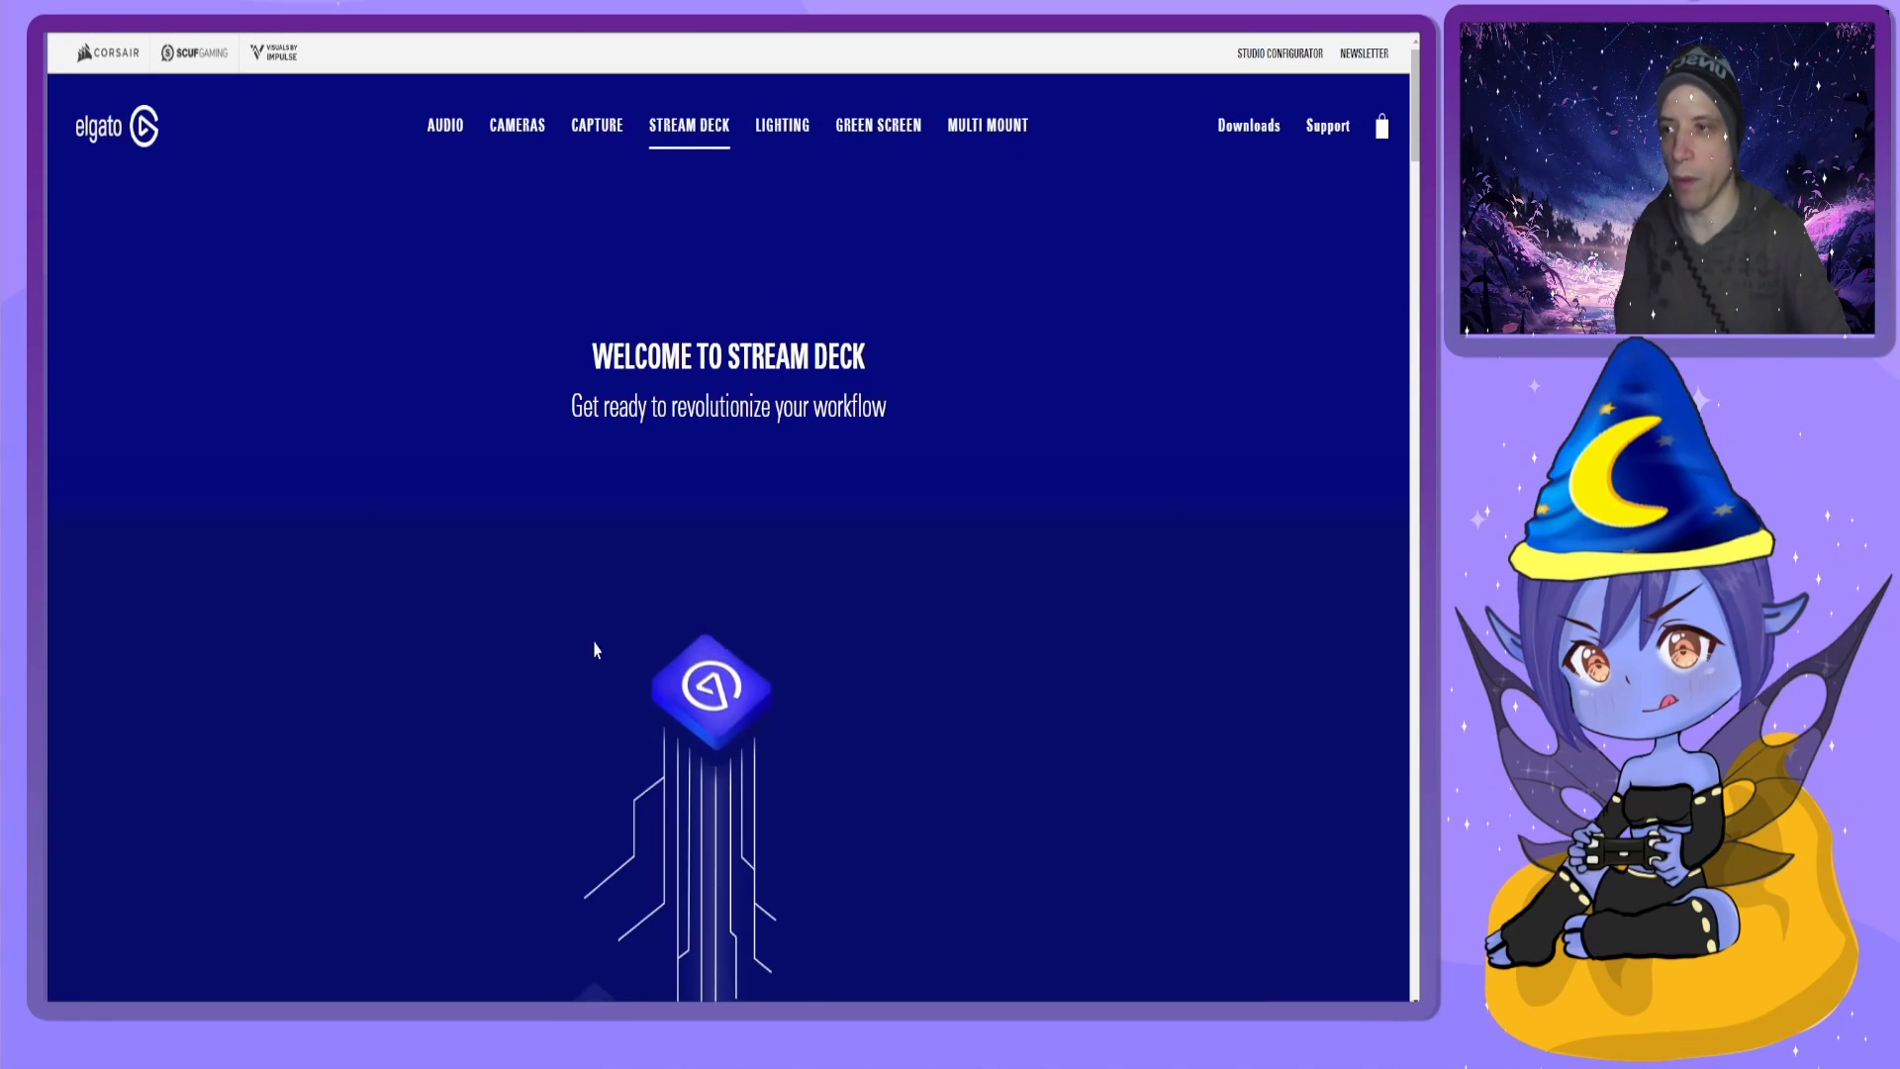
scroll(554, 623, "down", 4)
scroll(268, 564, "down", 10)
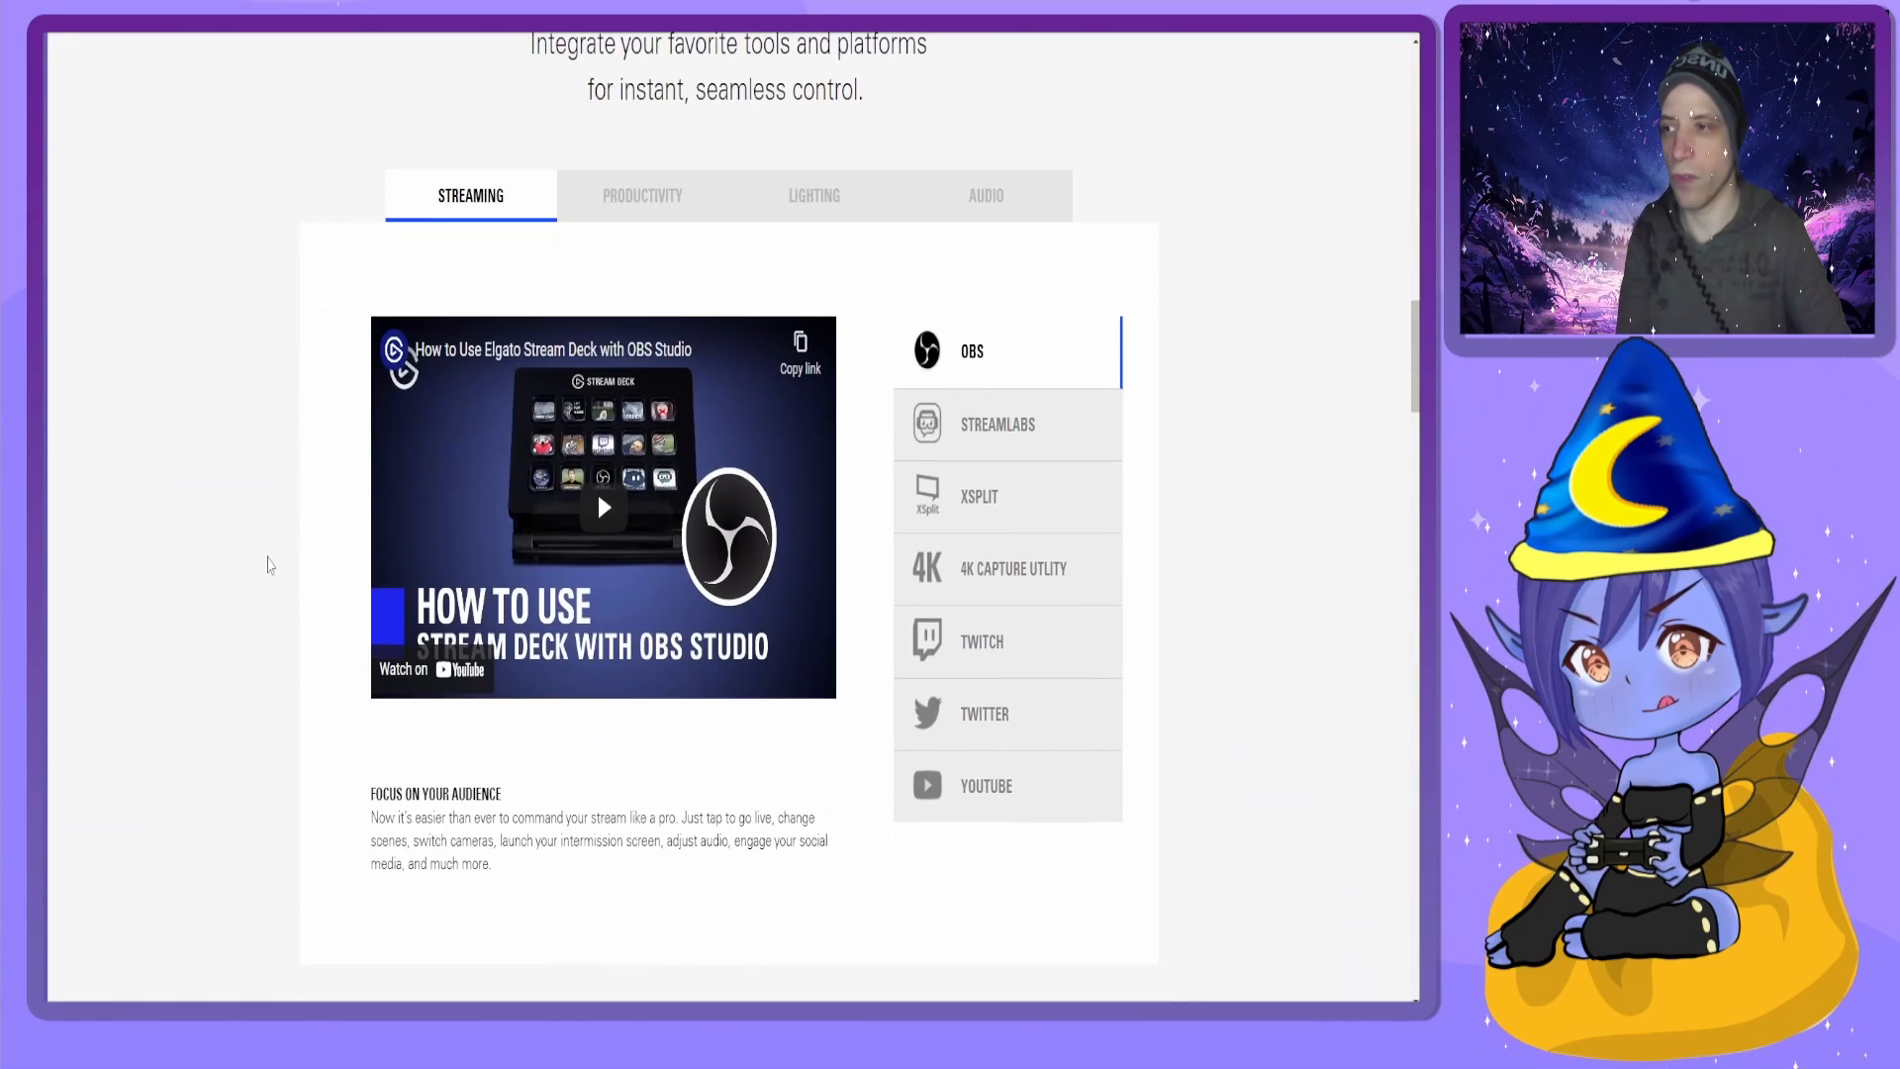
scroll(267, 564, "down", 10)
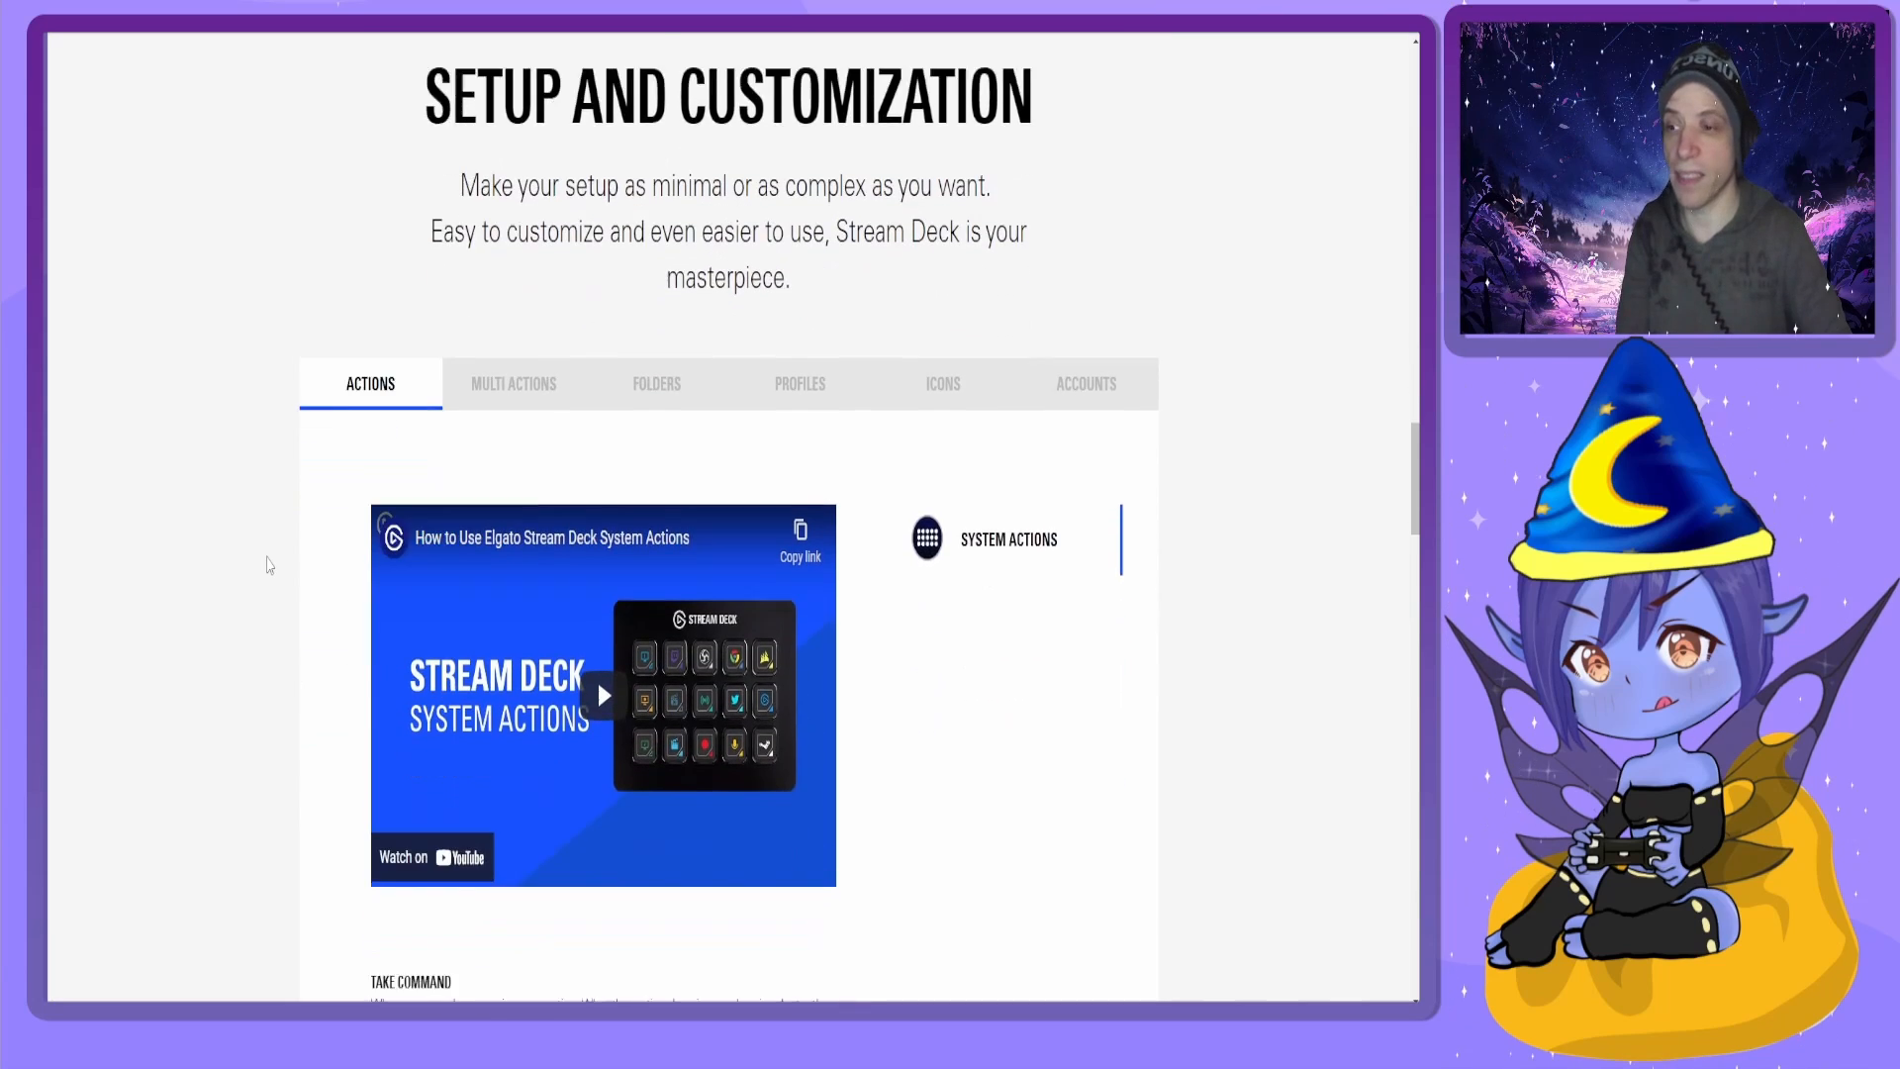
scroll(267, 564, "down", 10)
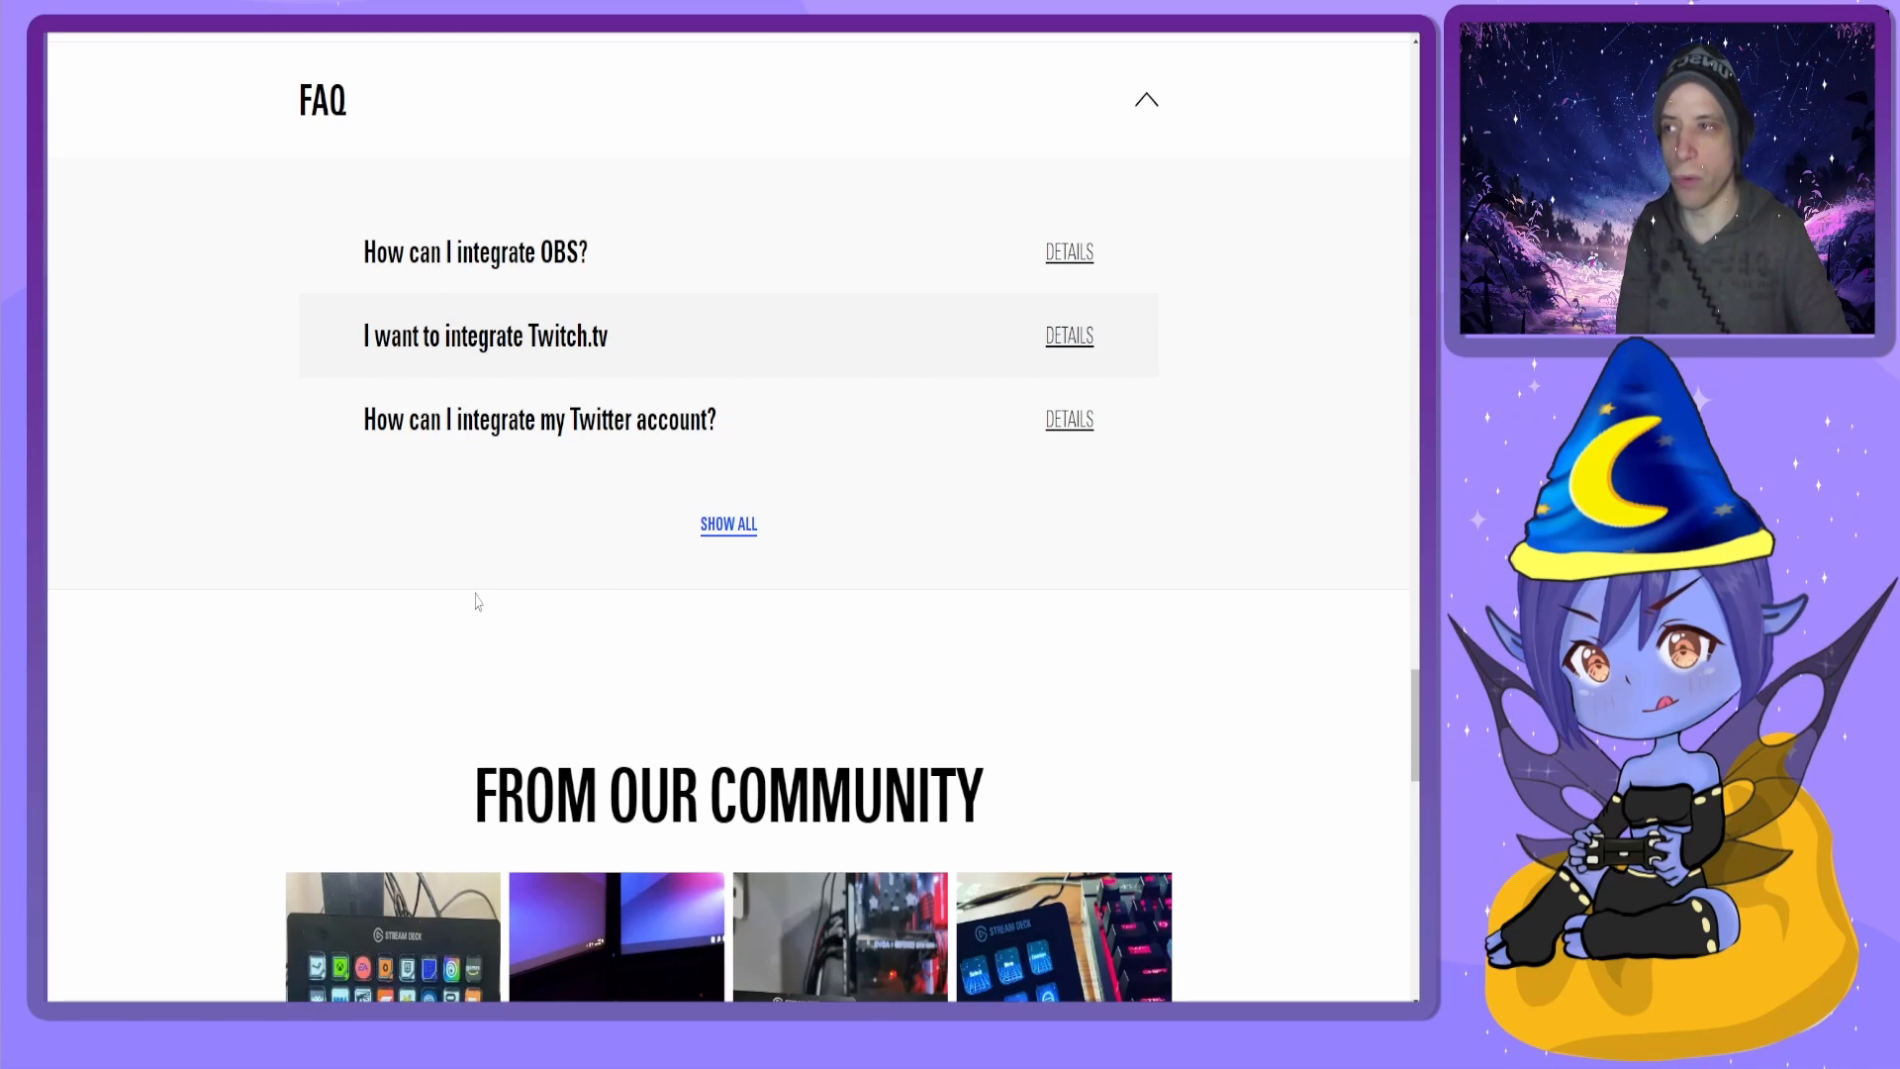
scroll(318, 594, "down", 10)
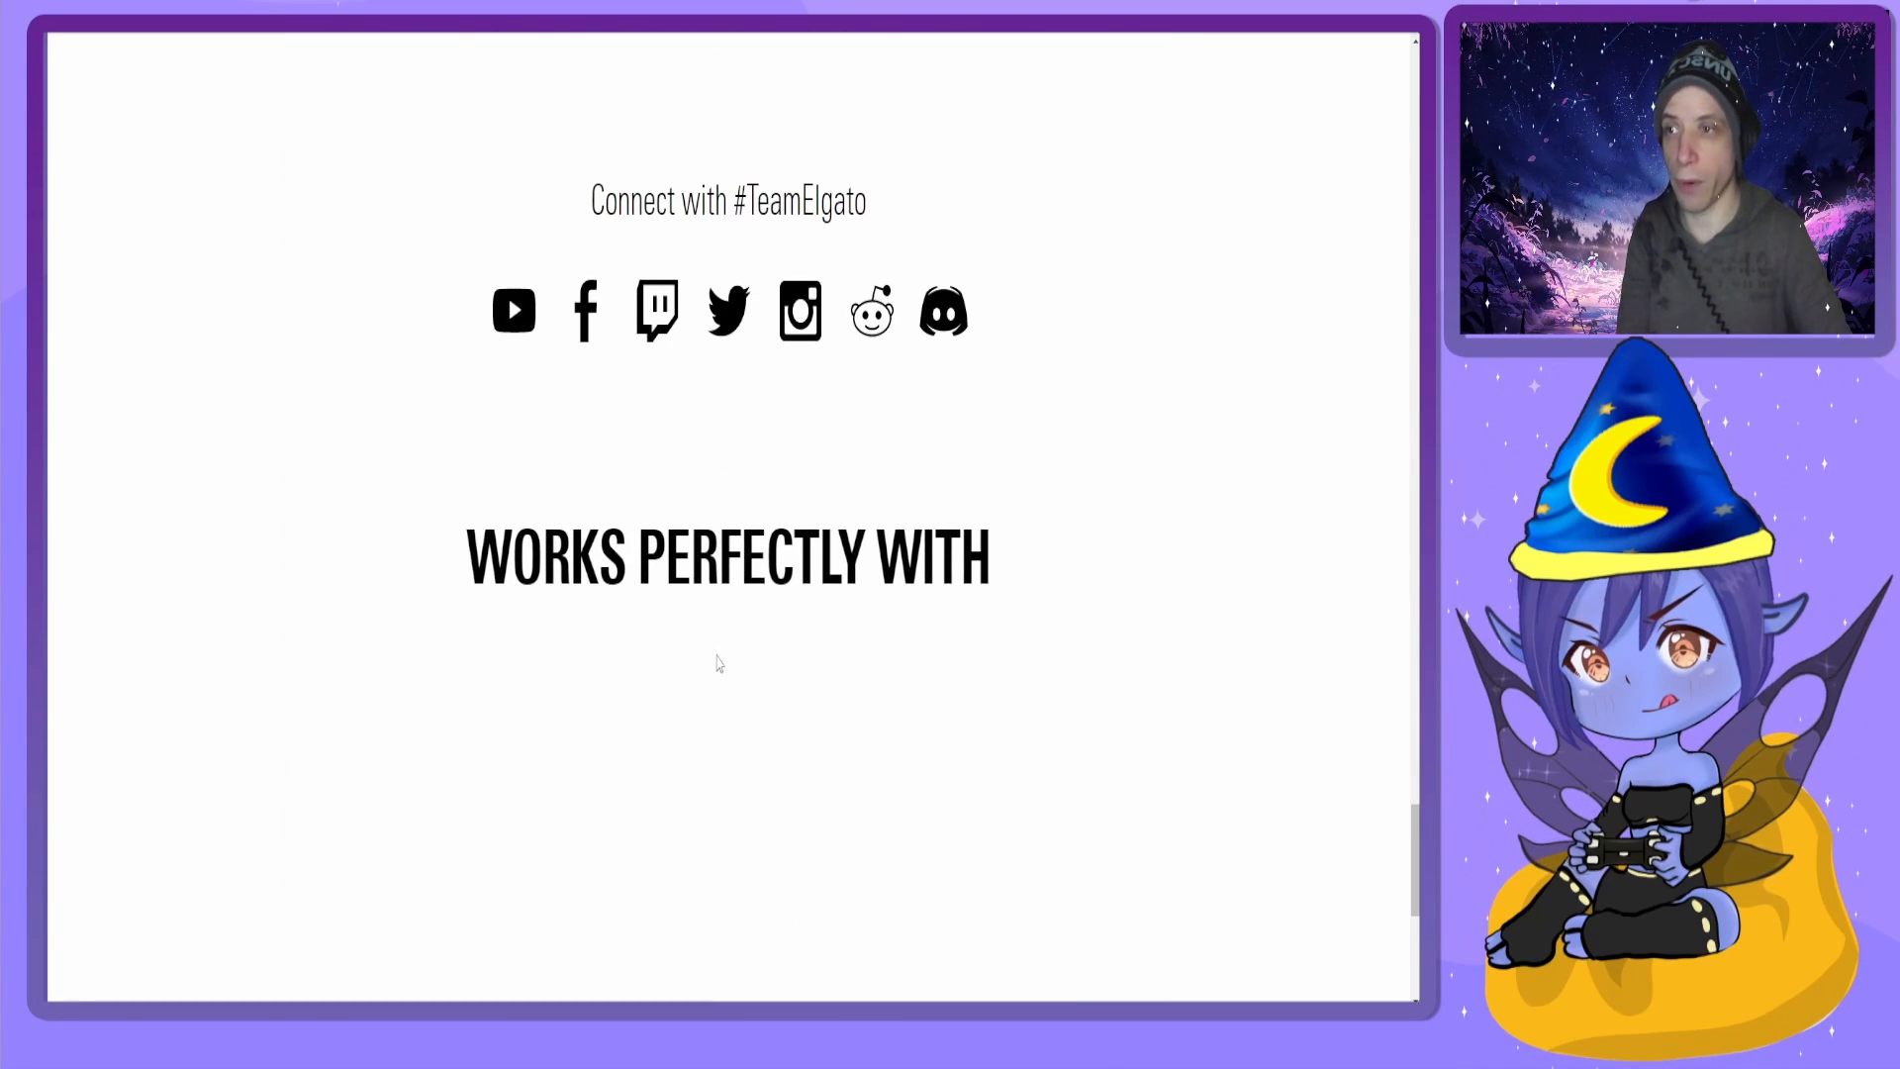
key("alt+Tab")
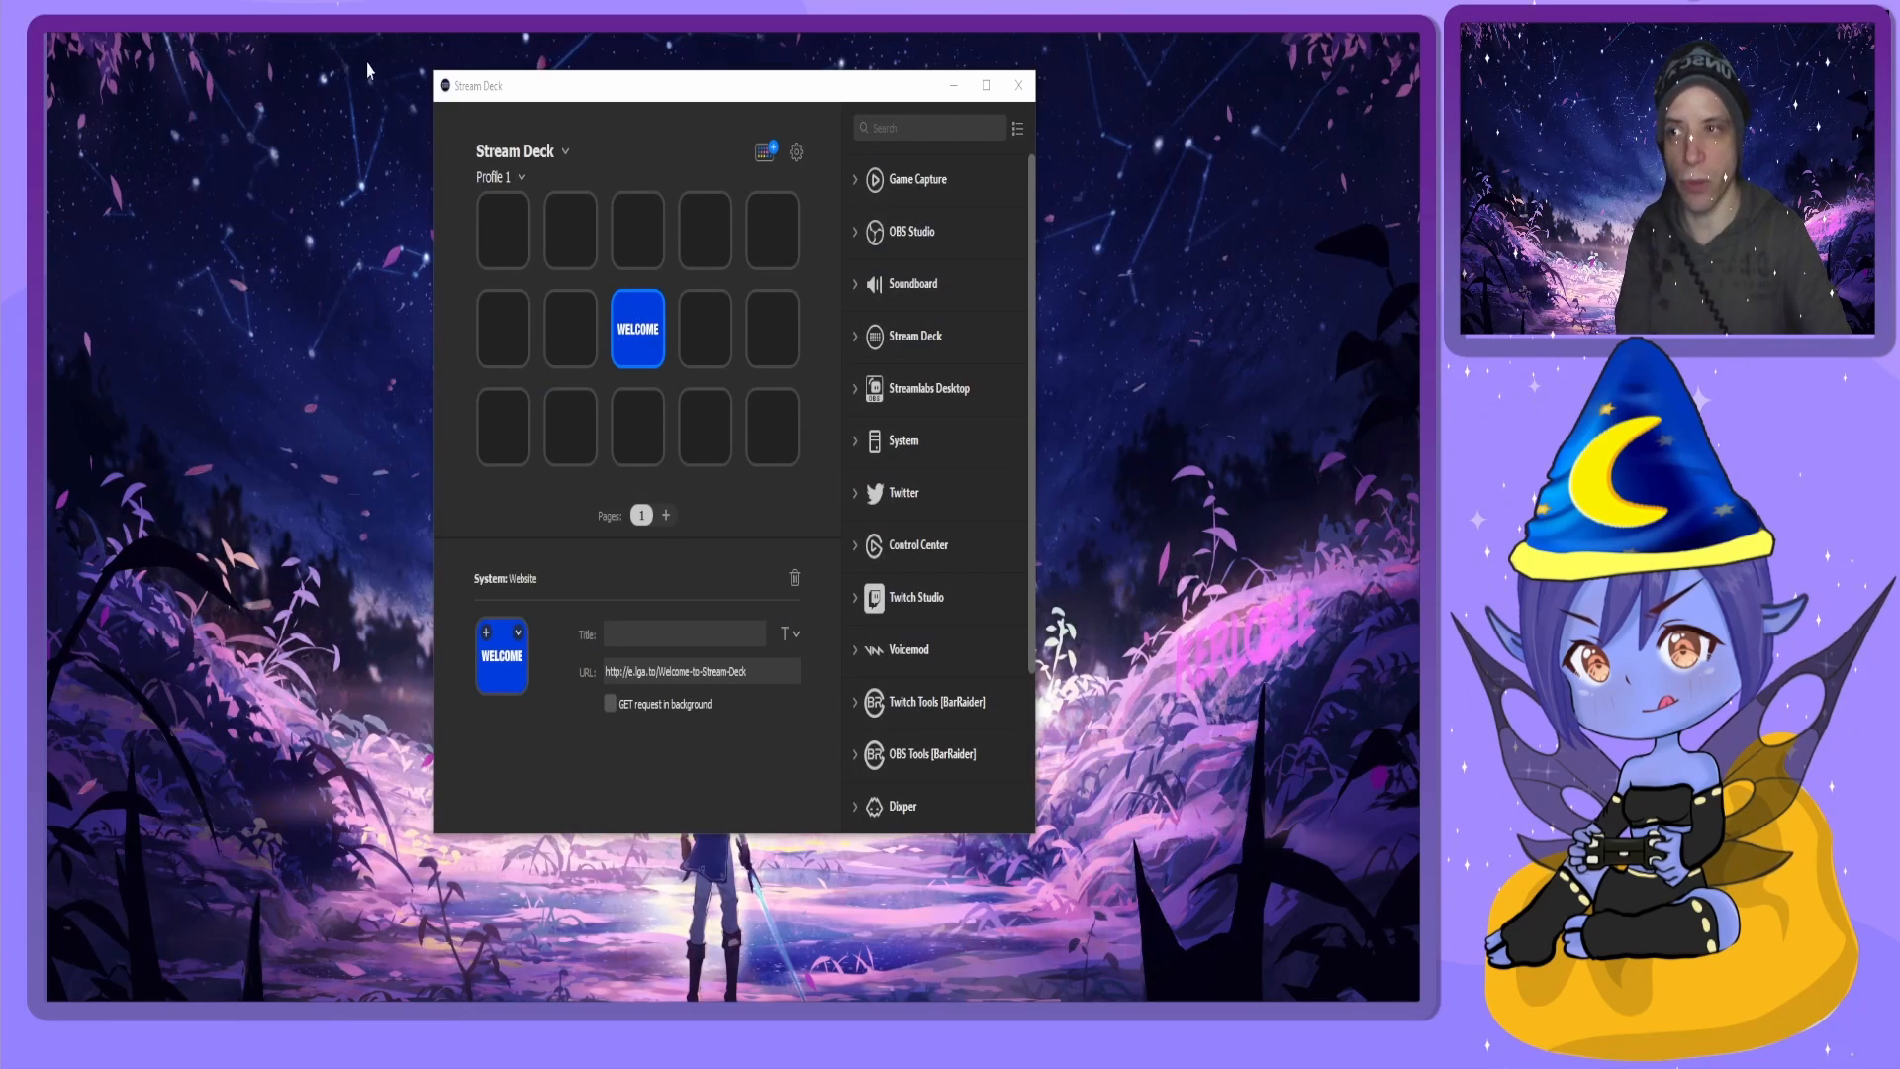
Delete the Welcome key from Profile 1, leaving the delete confirmation enabled for future deletions.
right_click(625, 341)
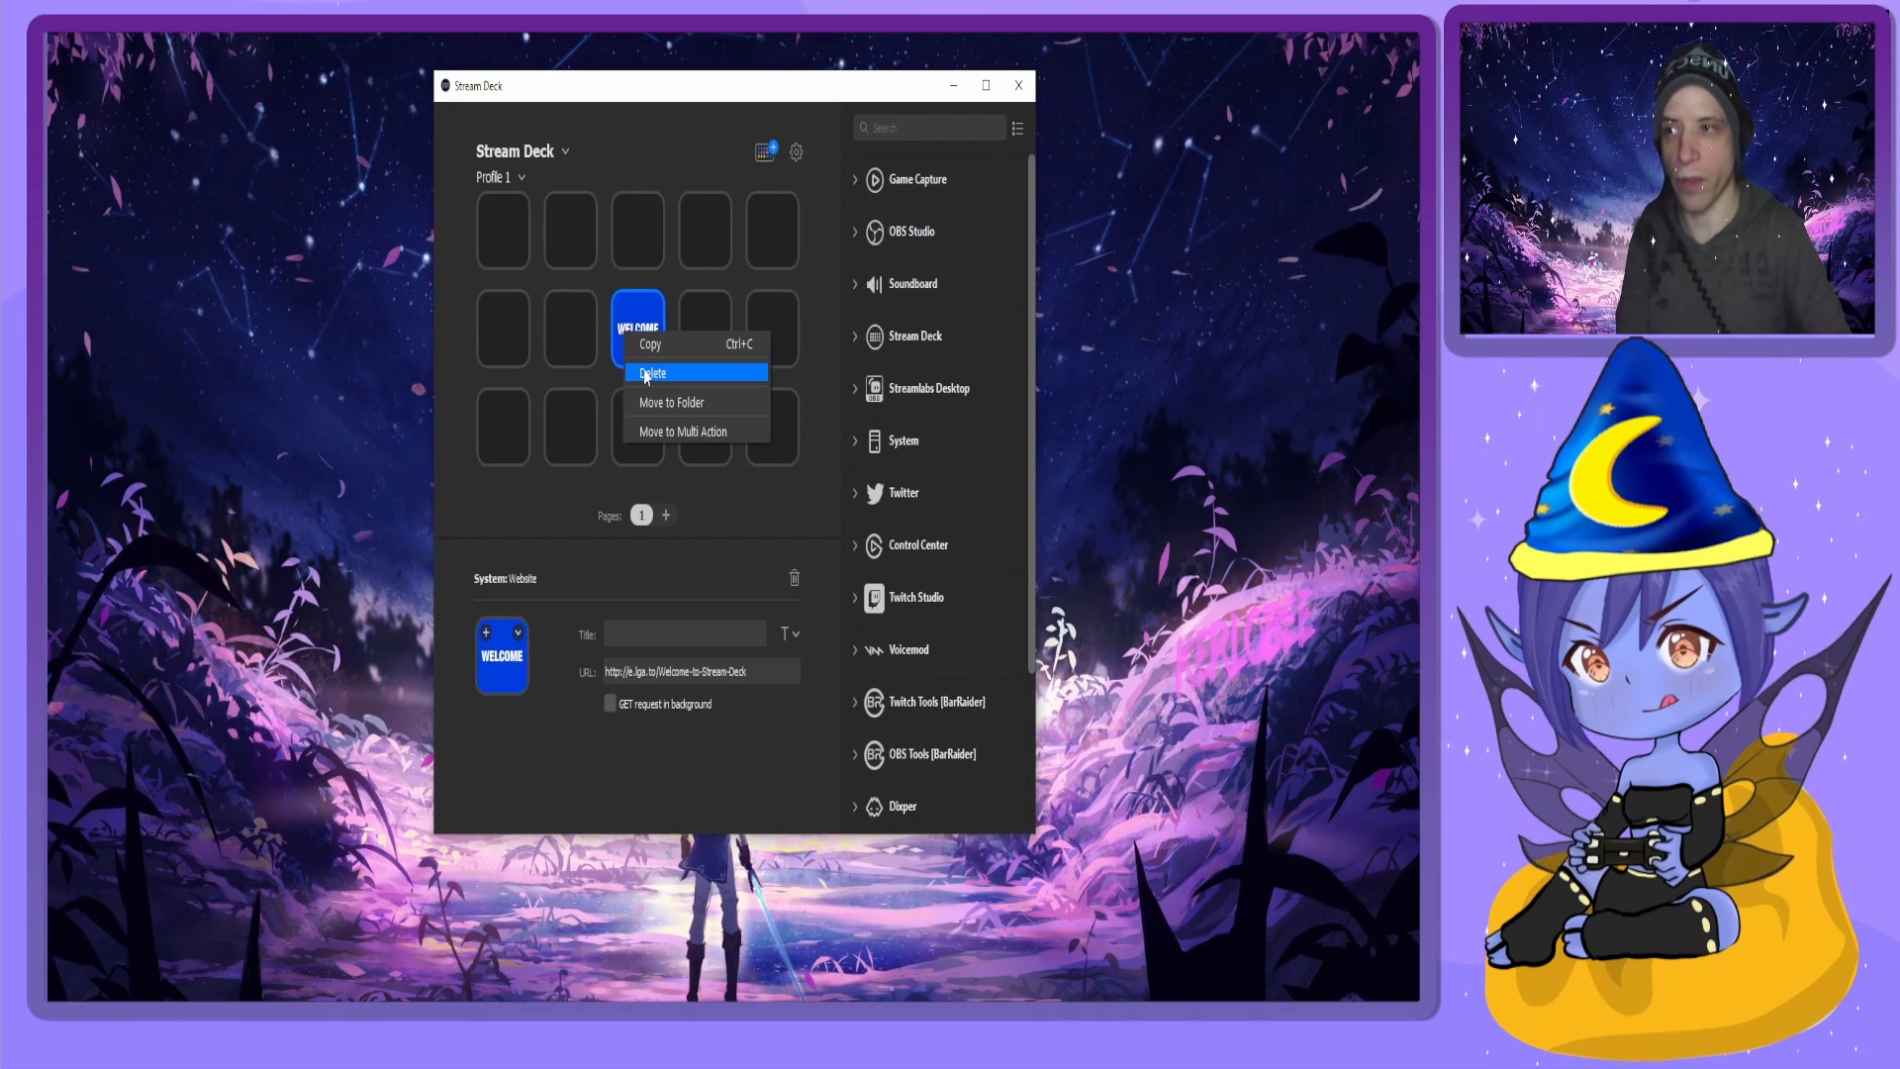
left_click(626, 319)
right_click(625, 319)
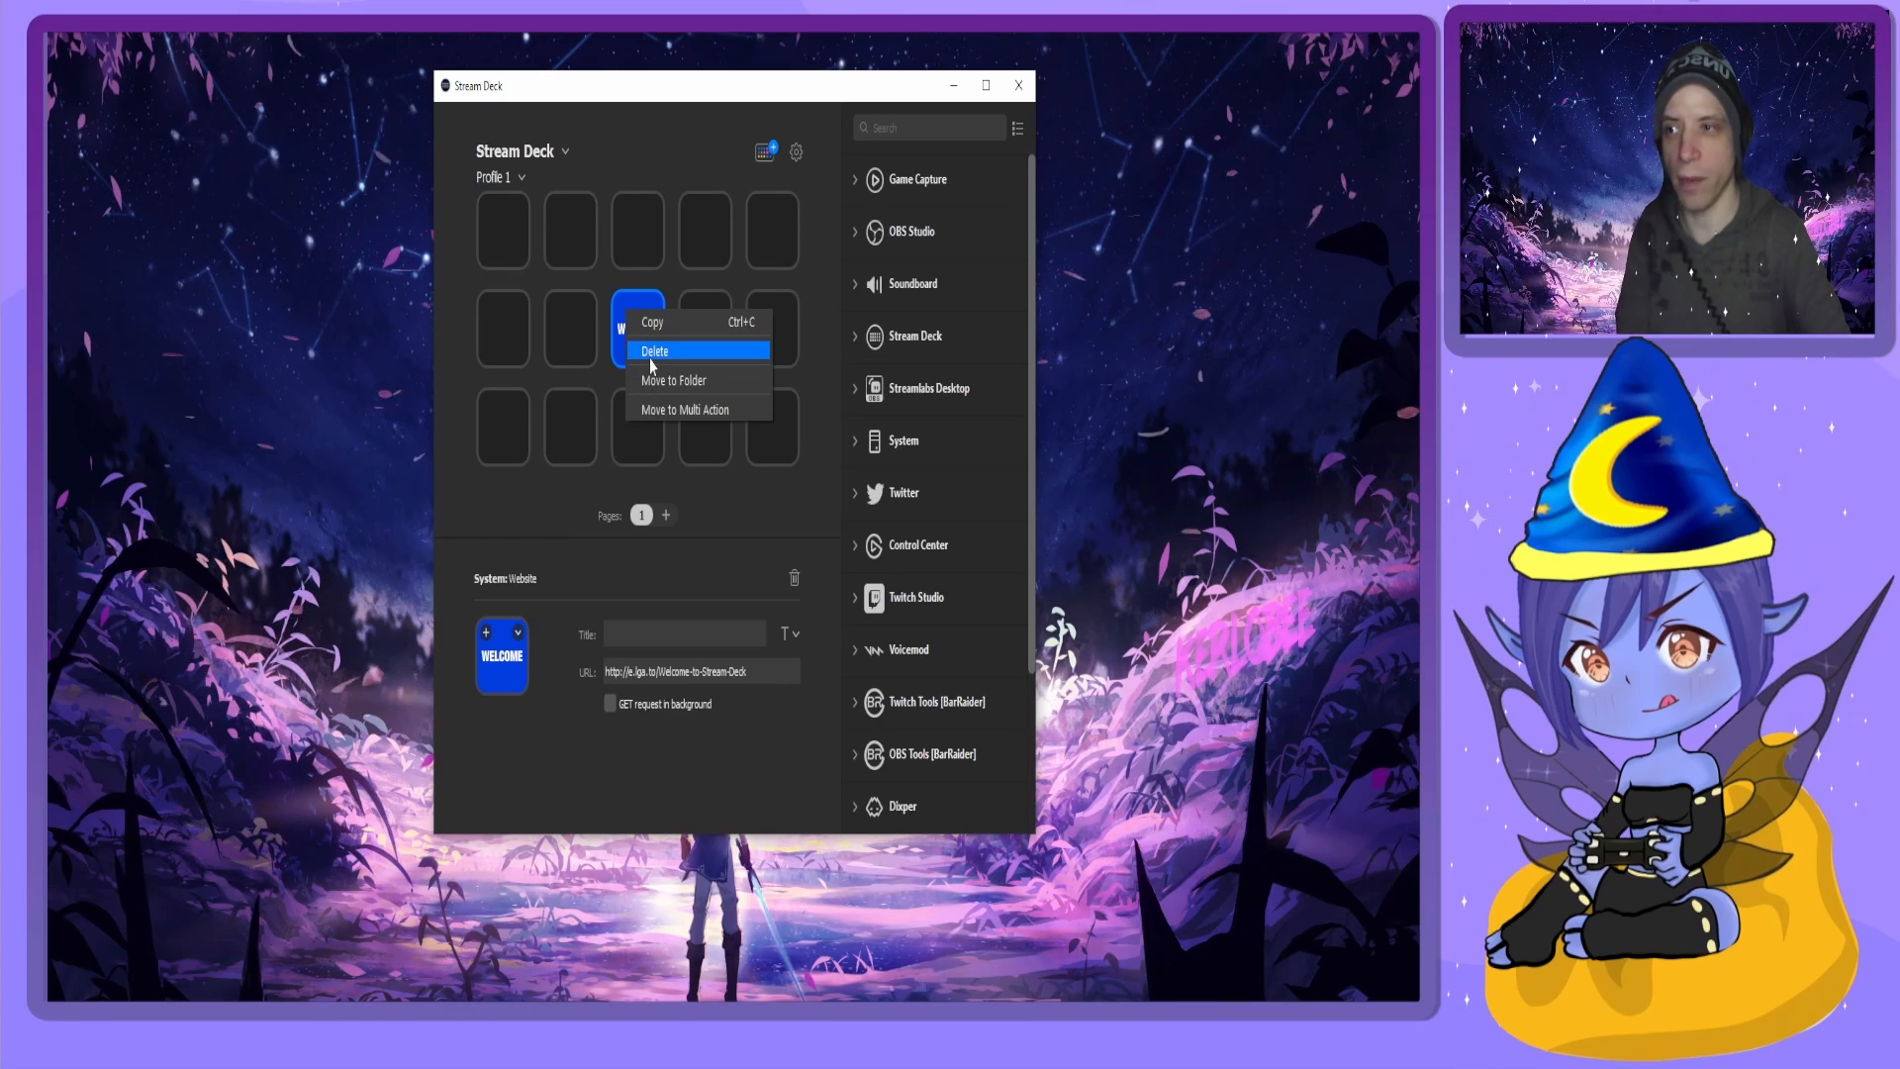
left_click(652, 352)
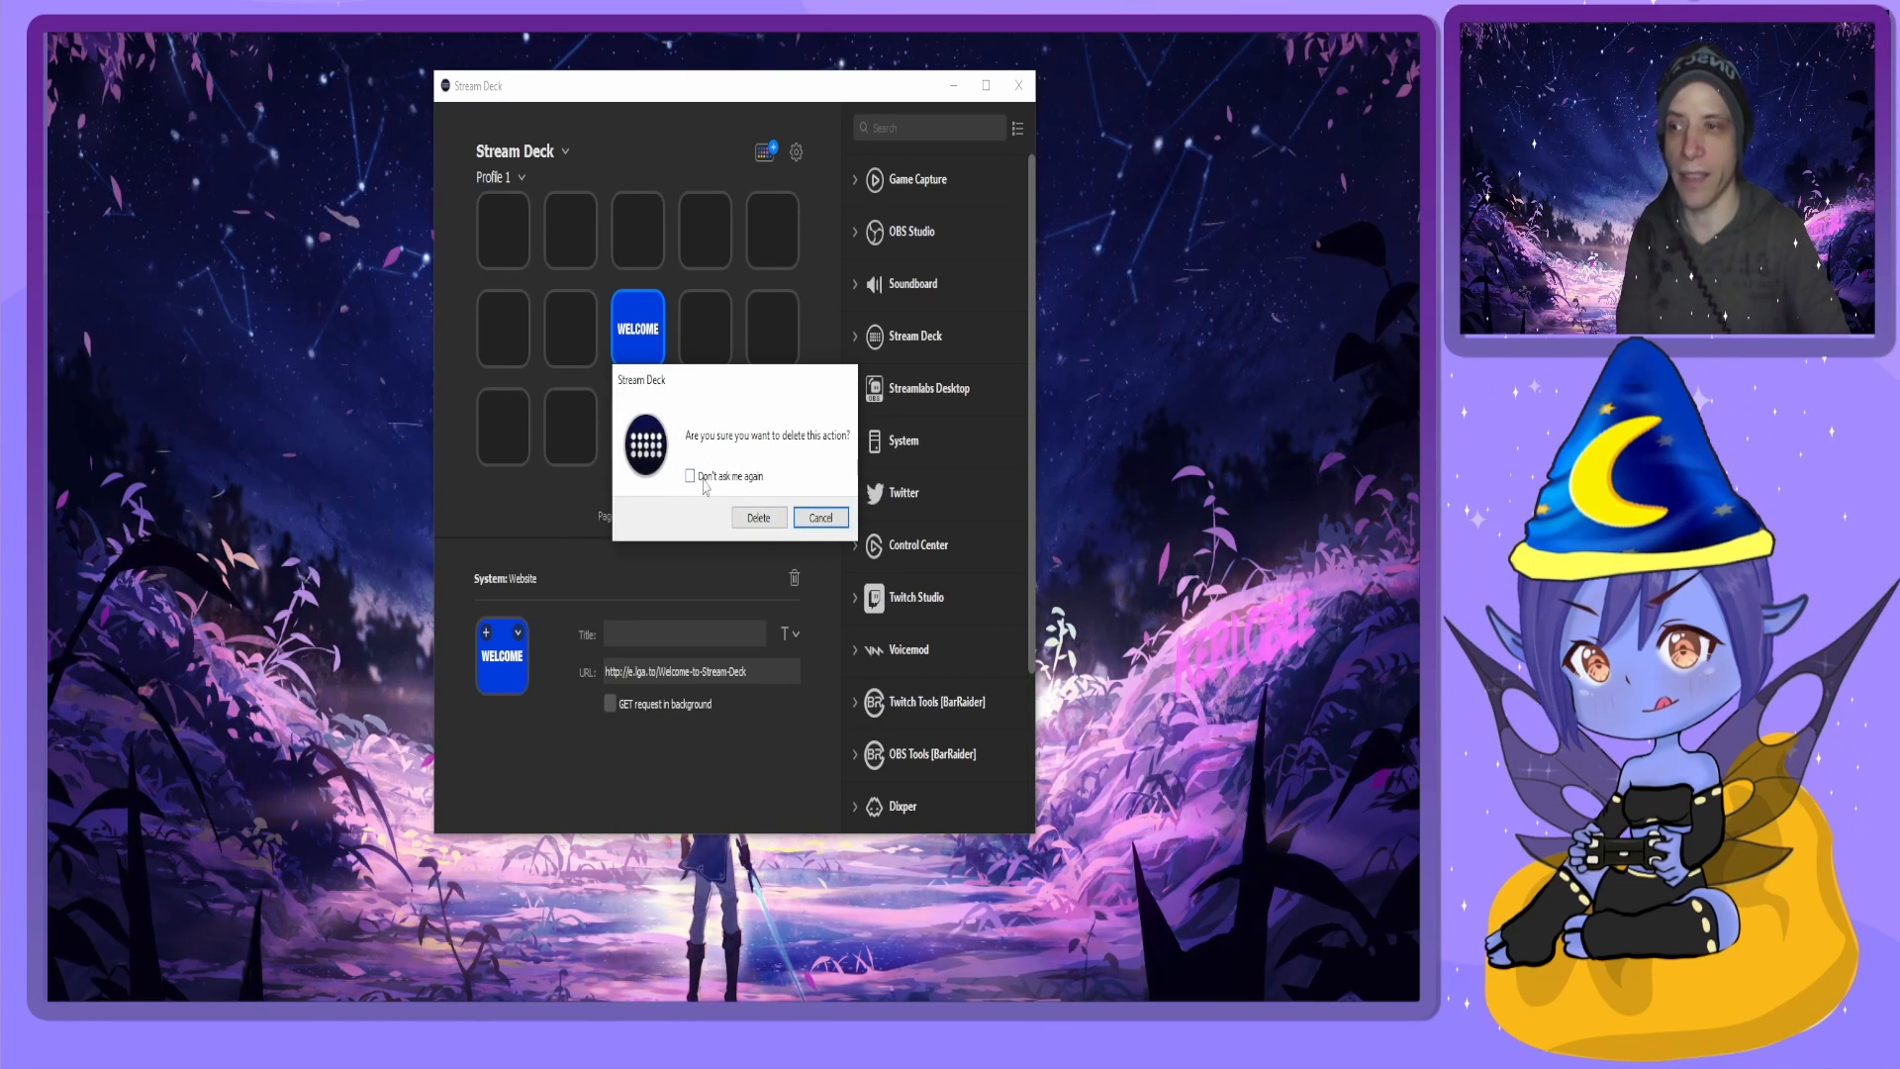
left_click(757, 518)
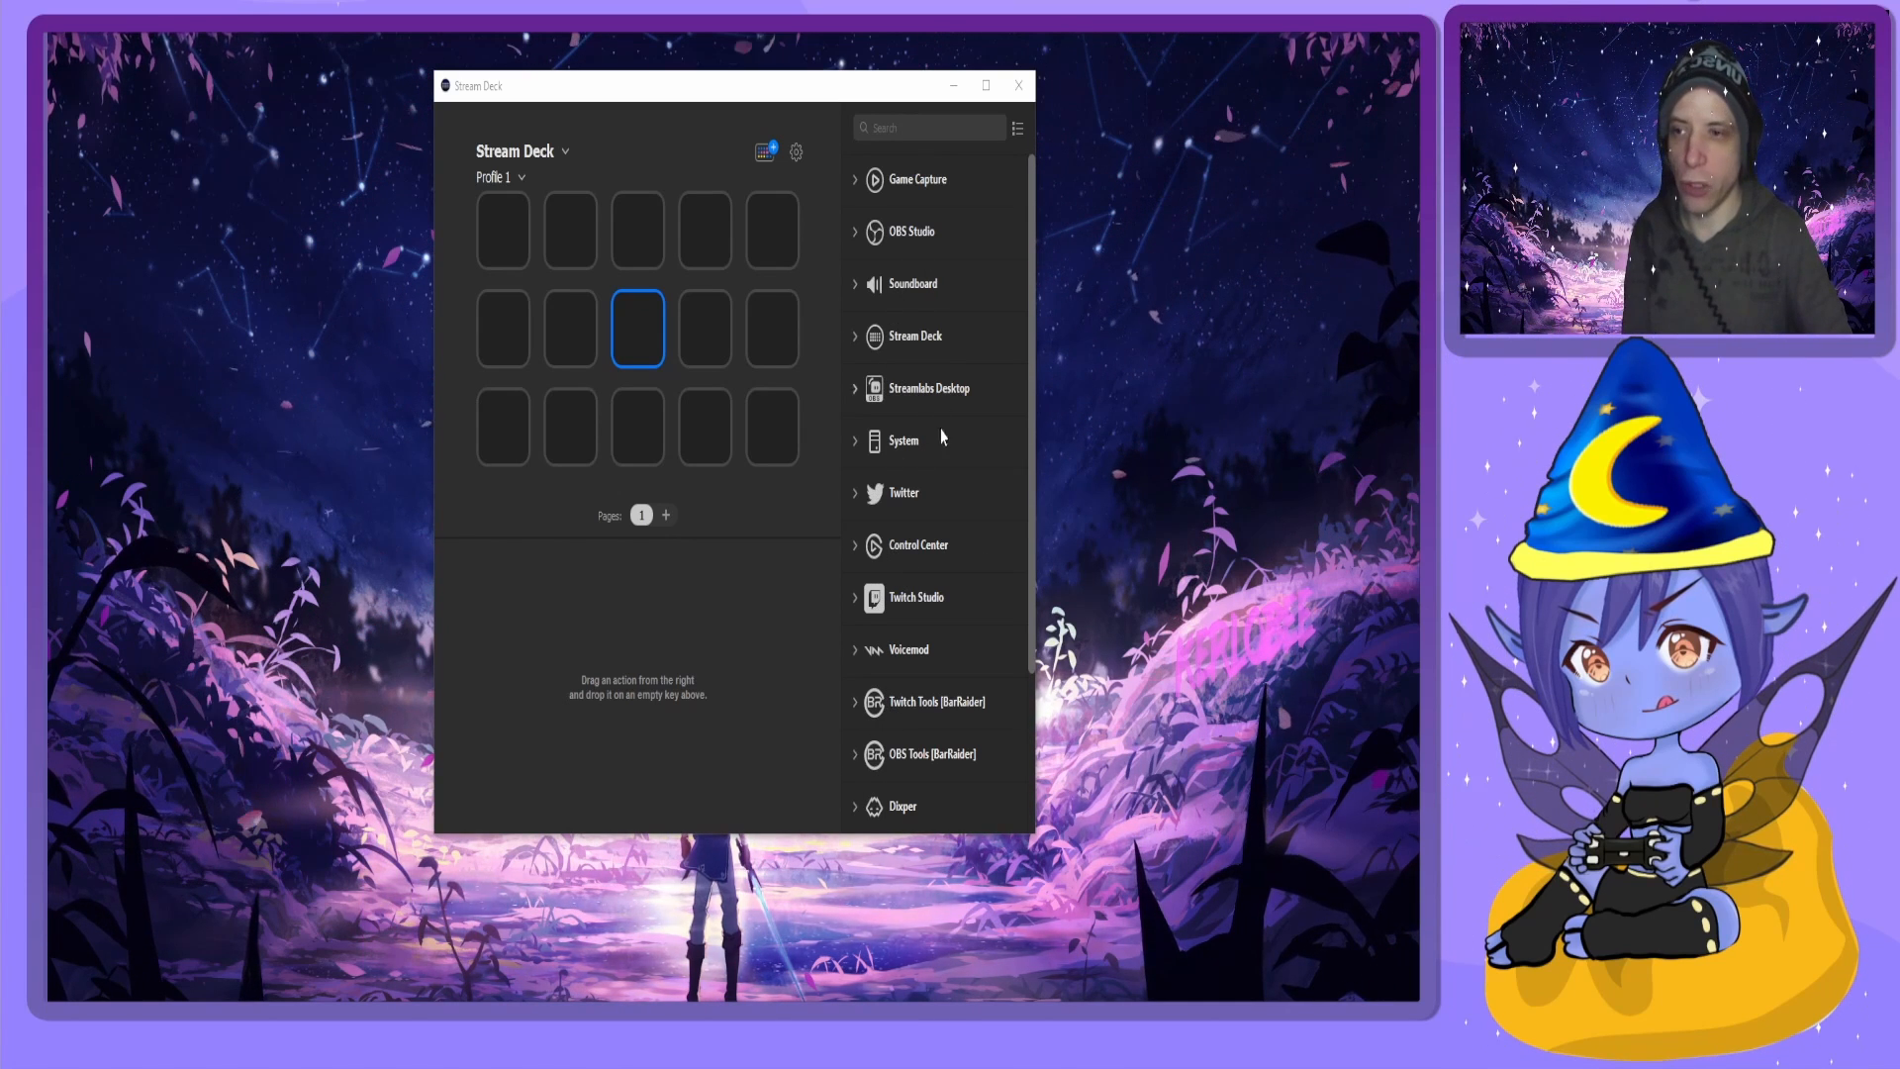
Open the Stream Deck store and look at its Music, Sound Effects, Icons and Plugins sections.
left_click(769, 155)
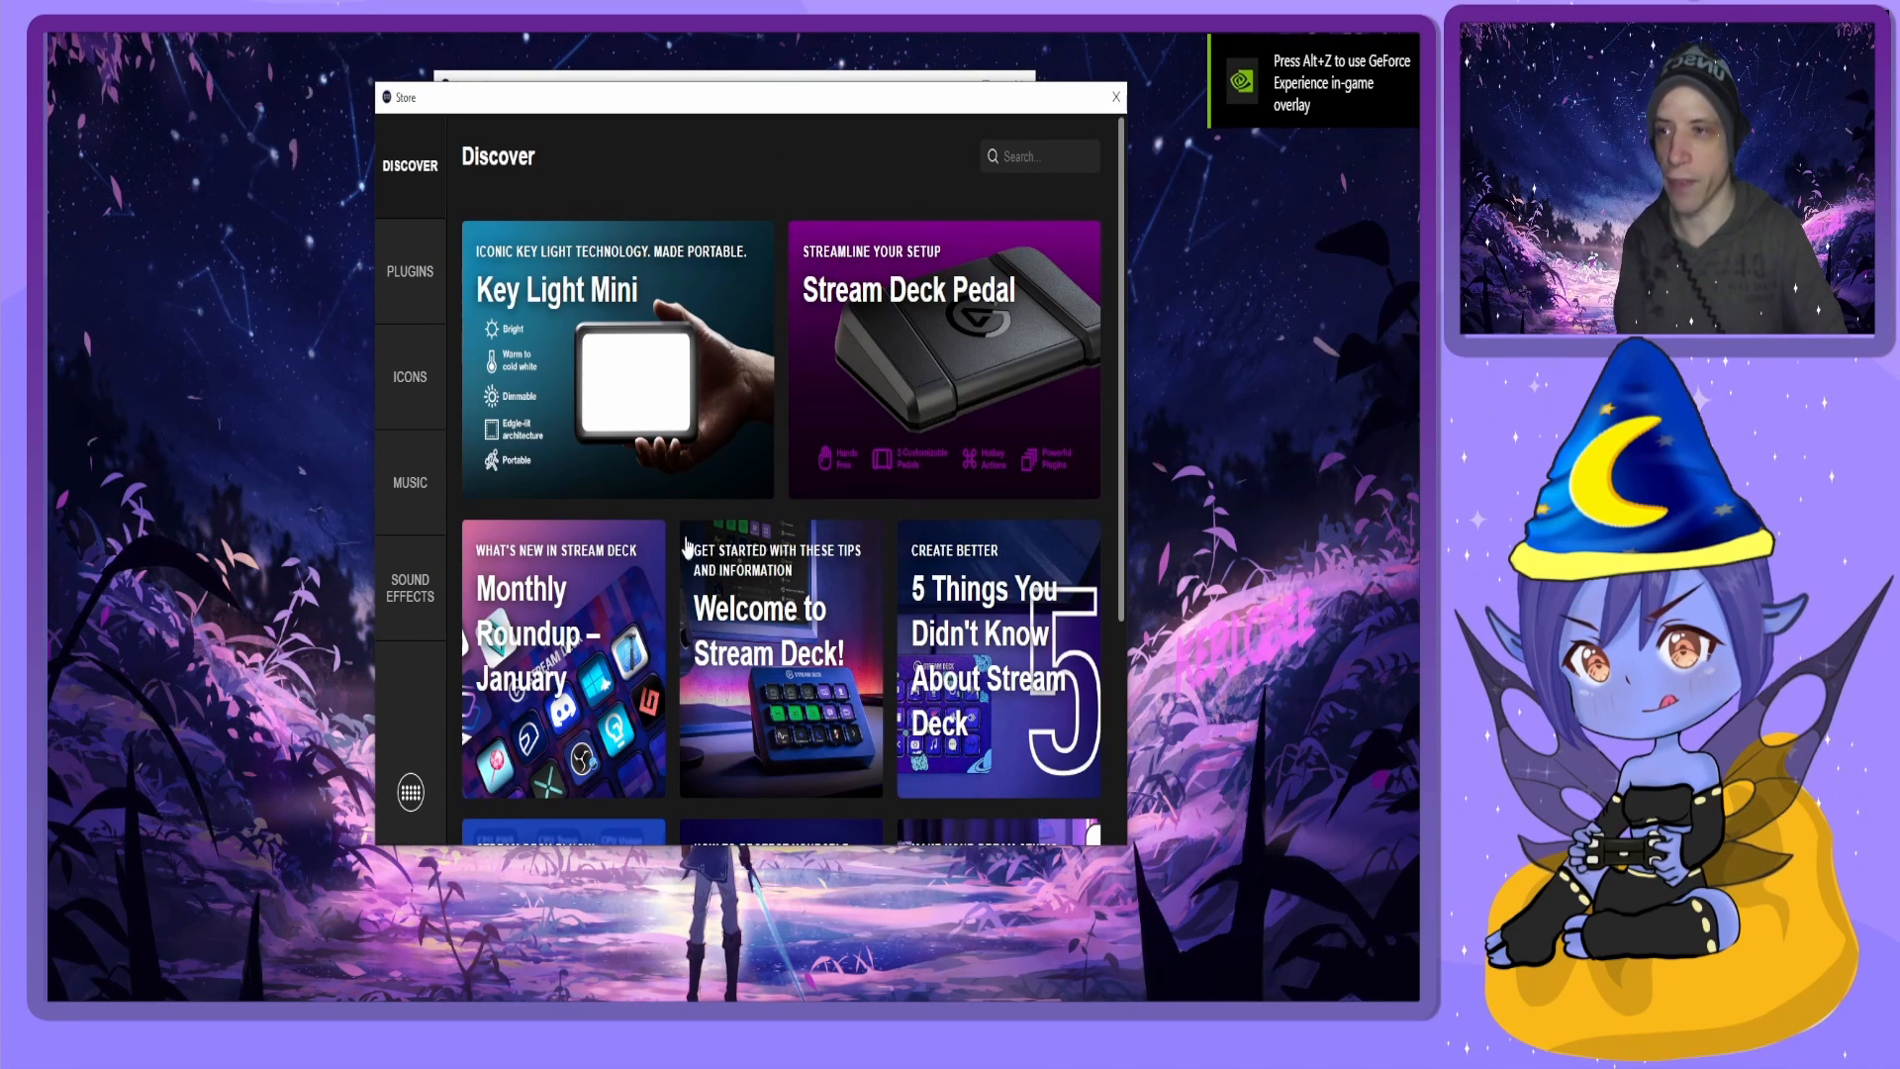
left_click(400, 500)
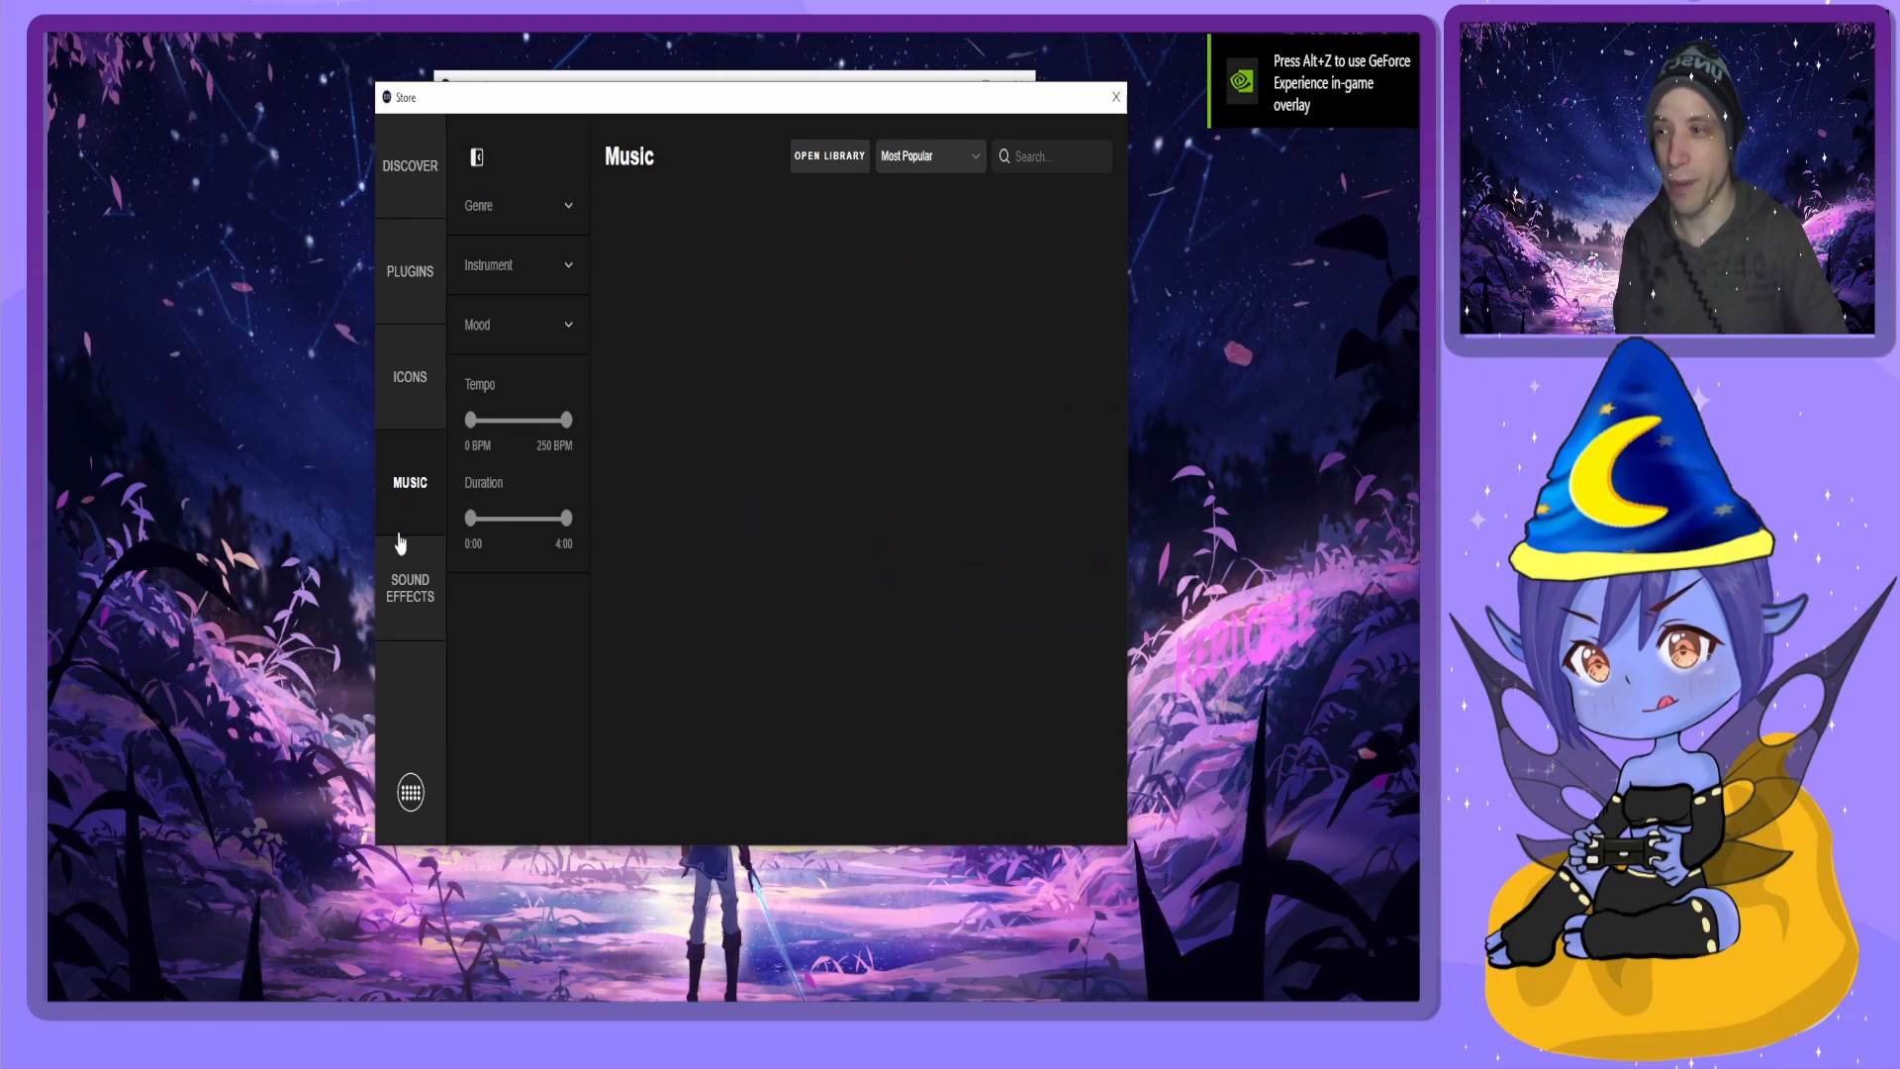
left_click(406, 574)
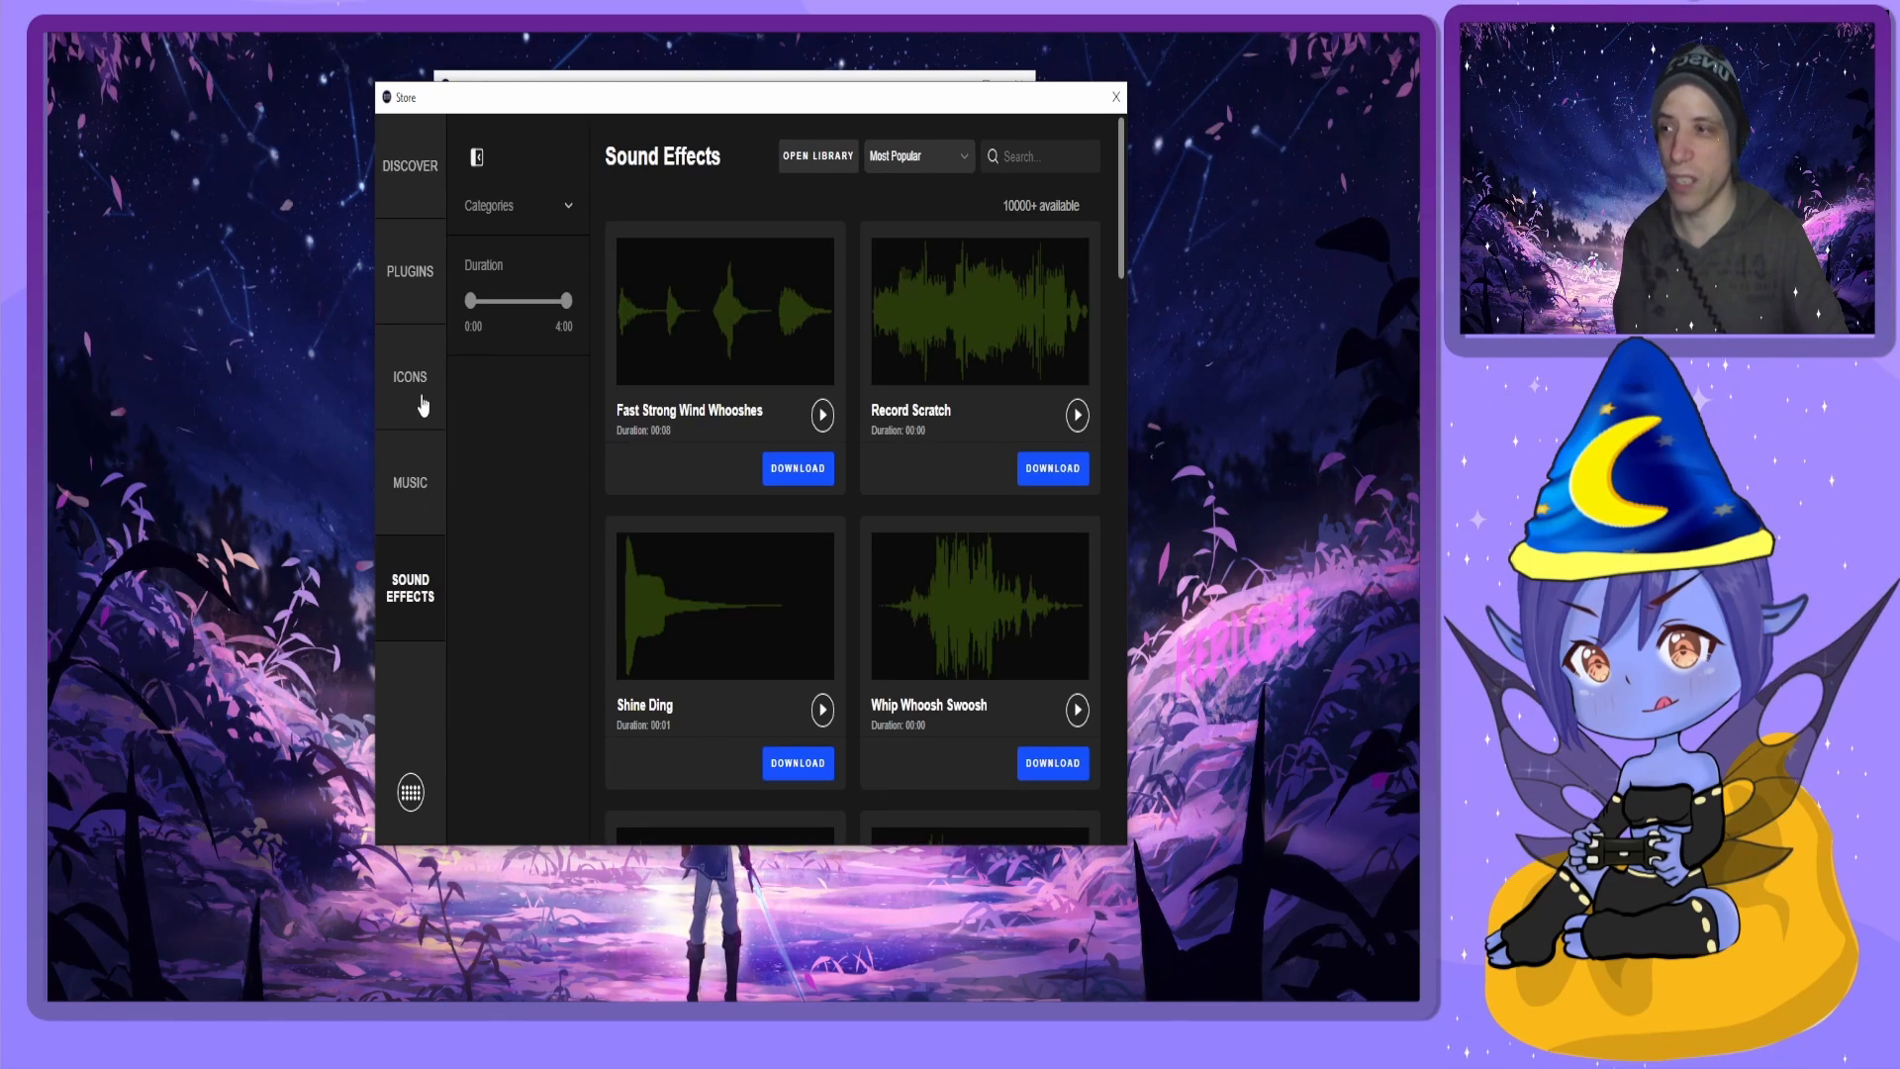
left_click(423, 403)
left_click(411, 282)
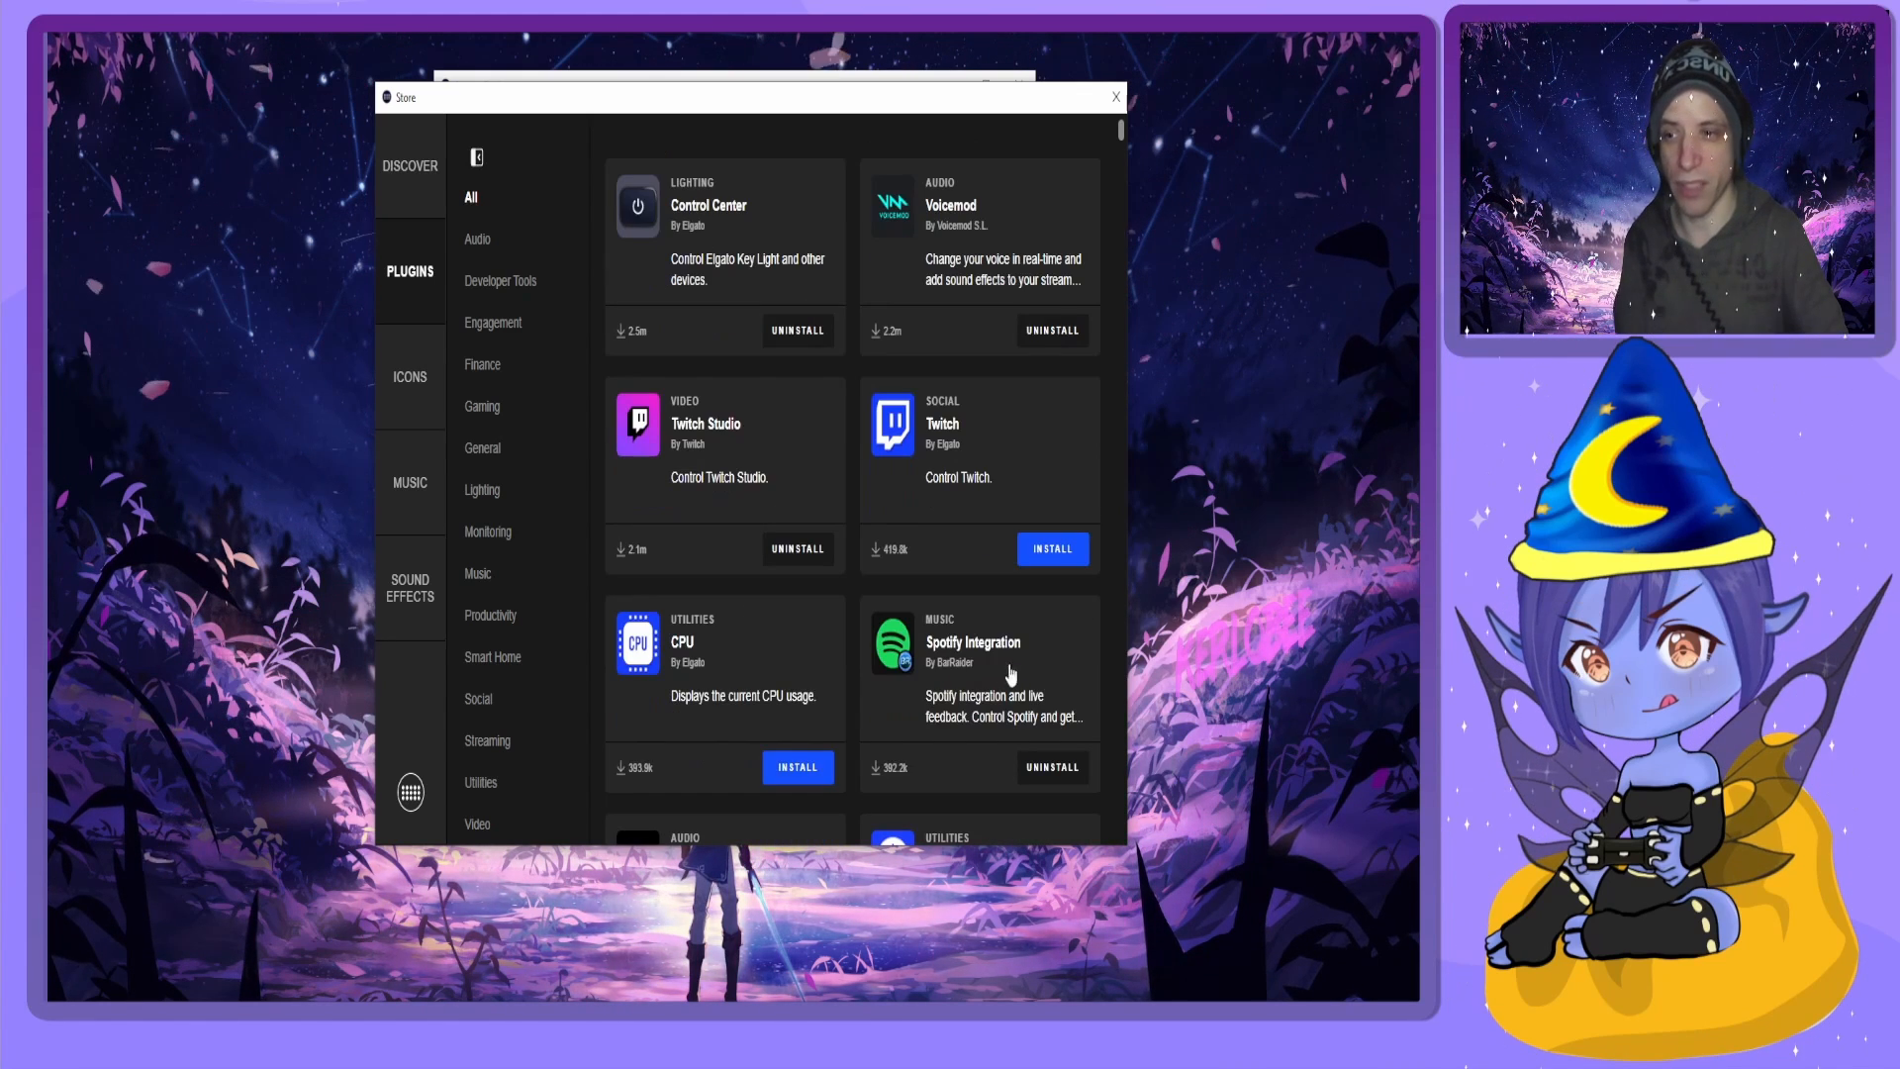
Browse the most popular plugins in the store to see which integrations are offered, and close the store.
scroll(990, 666, "down", 2)
scroll(984, 668, "down", 1)
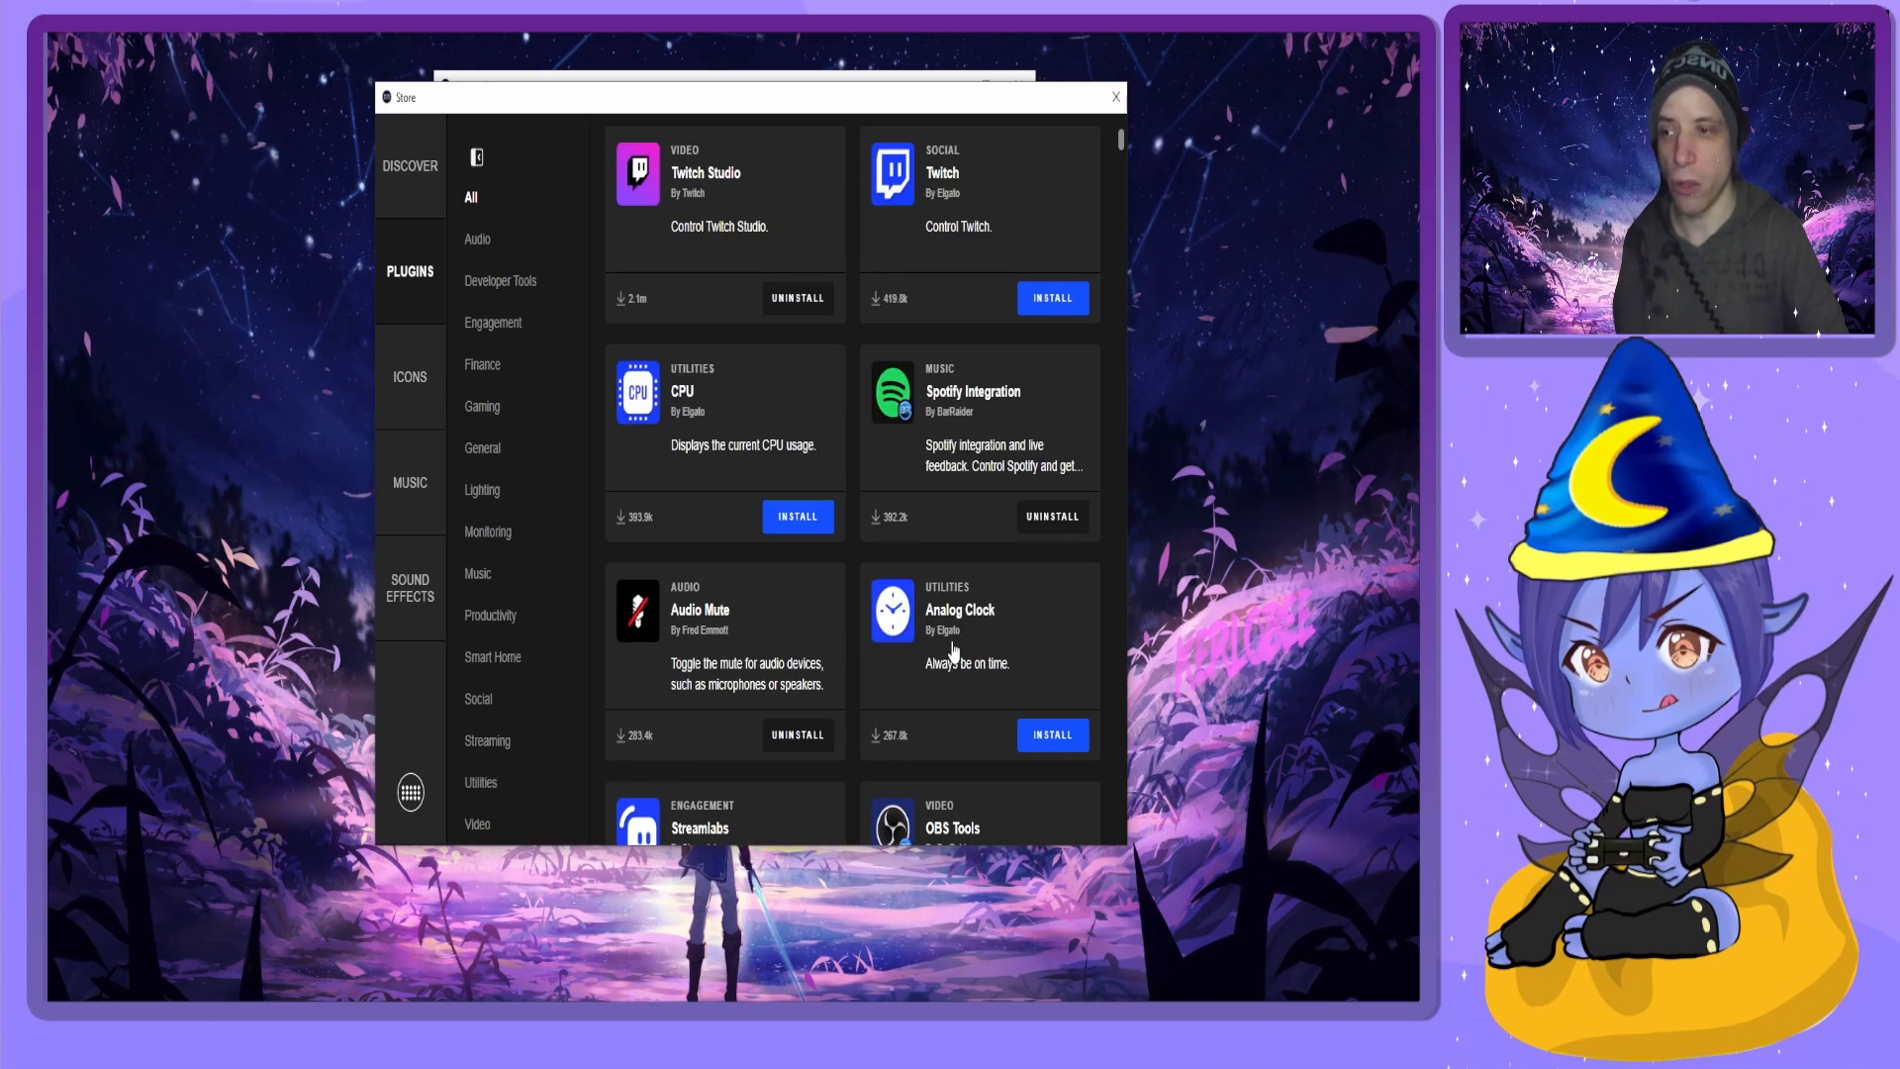
scroll(927, 690, "down", 1)
scroll(927, 690, "down", 1)
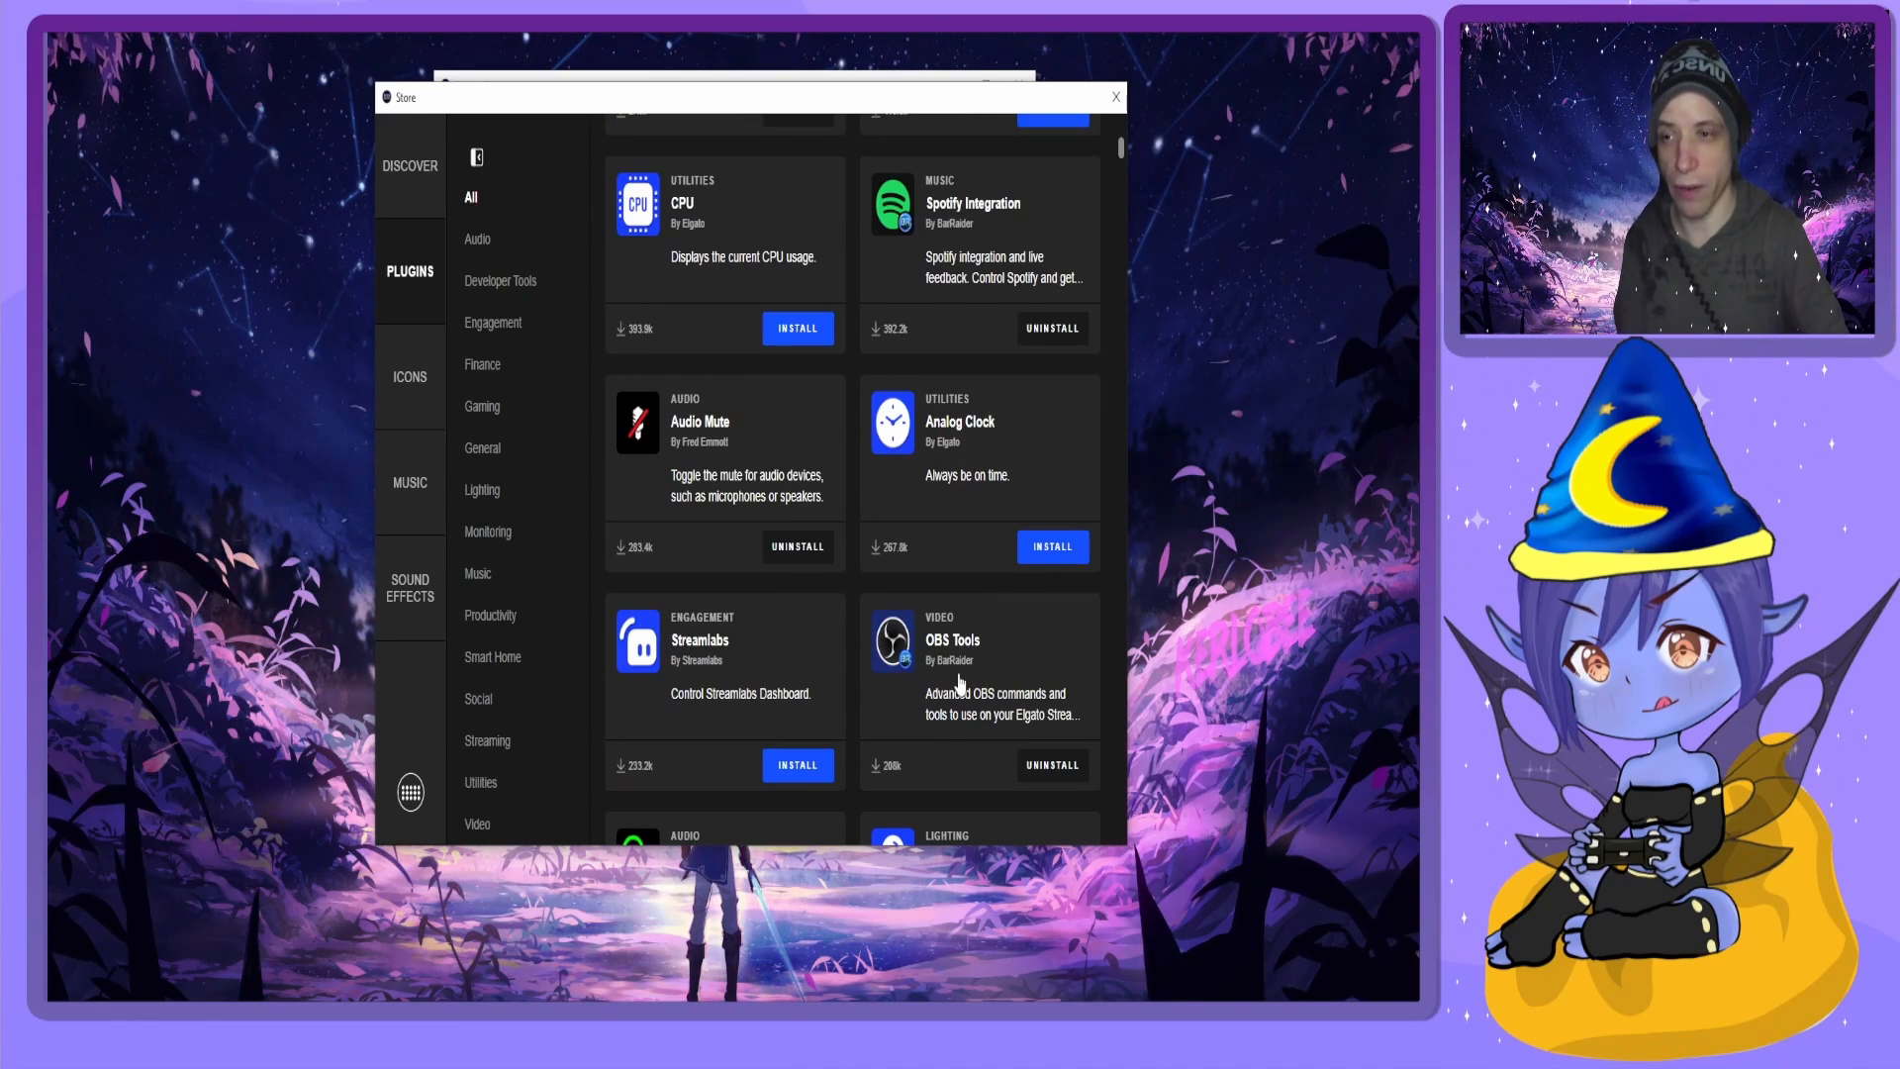
scroll(958, 681, "down", 5)
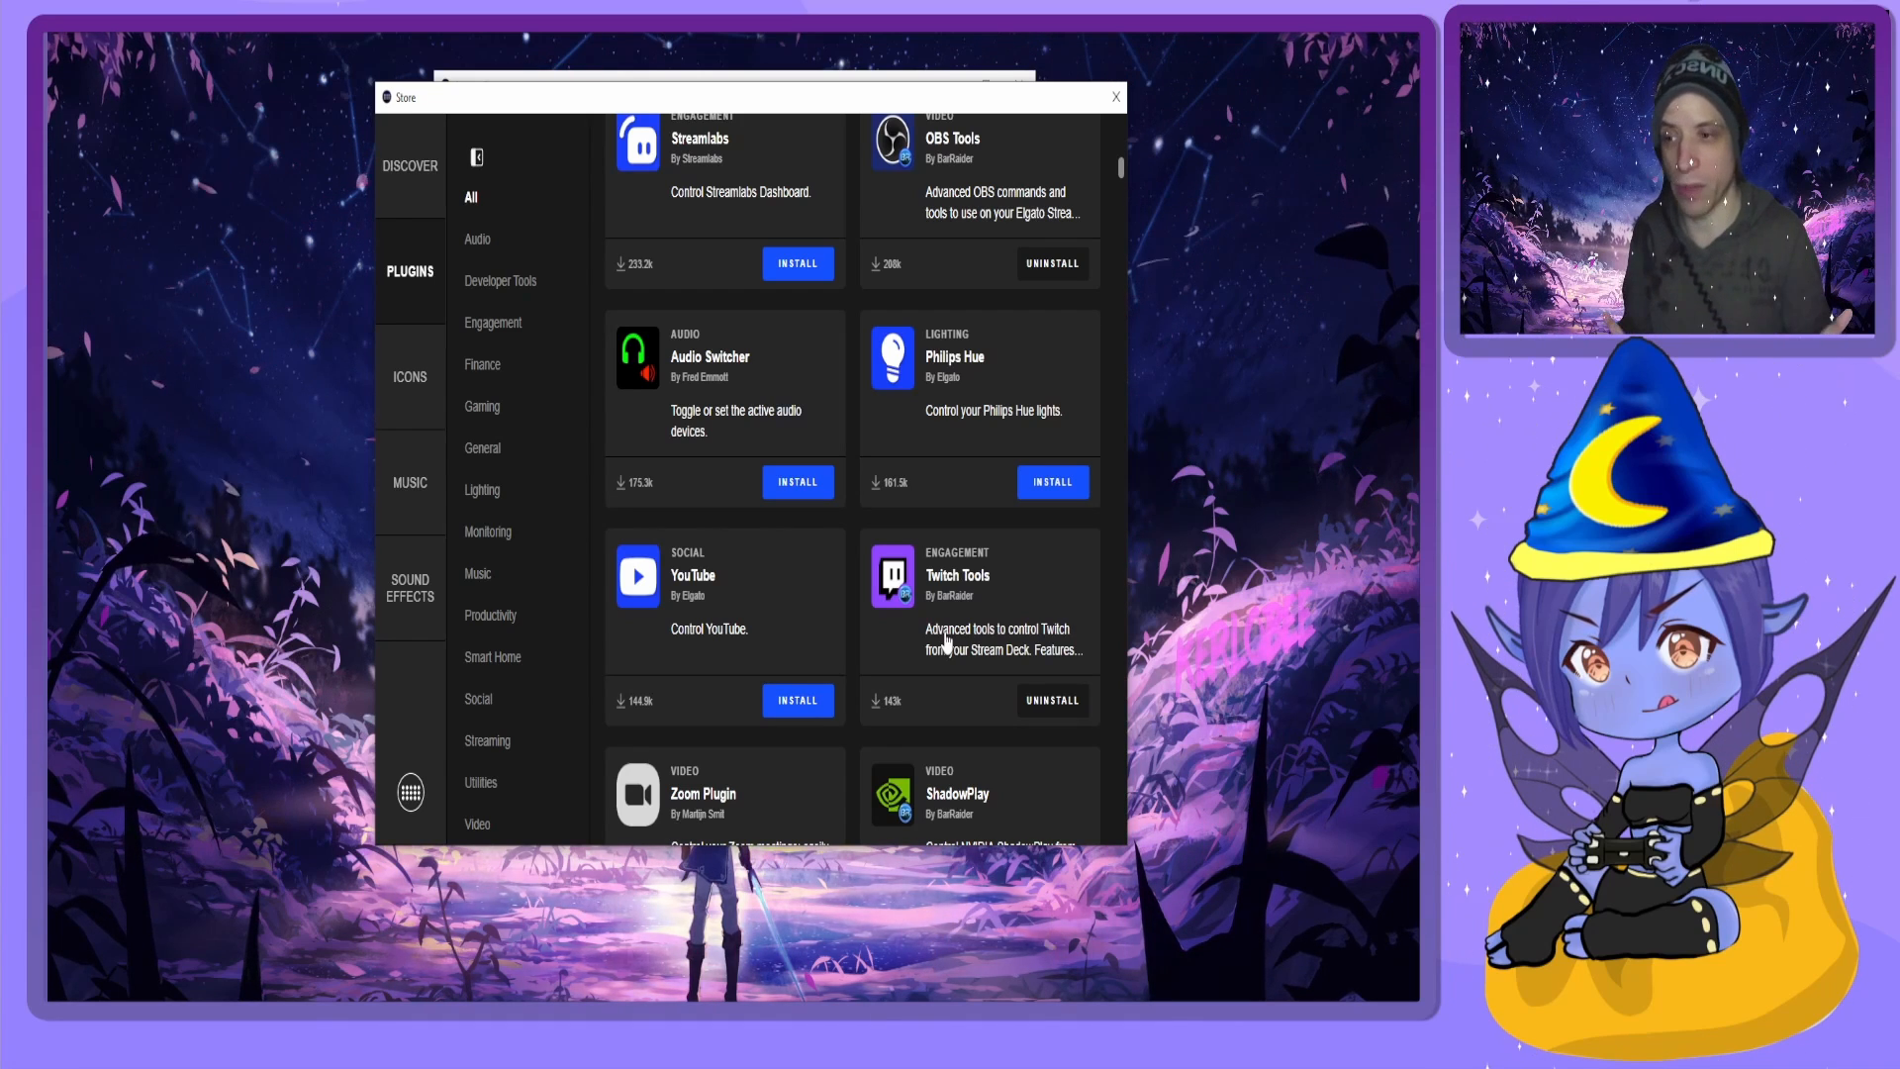
scroll(945, 641, "down", 4)
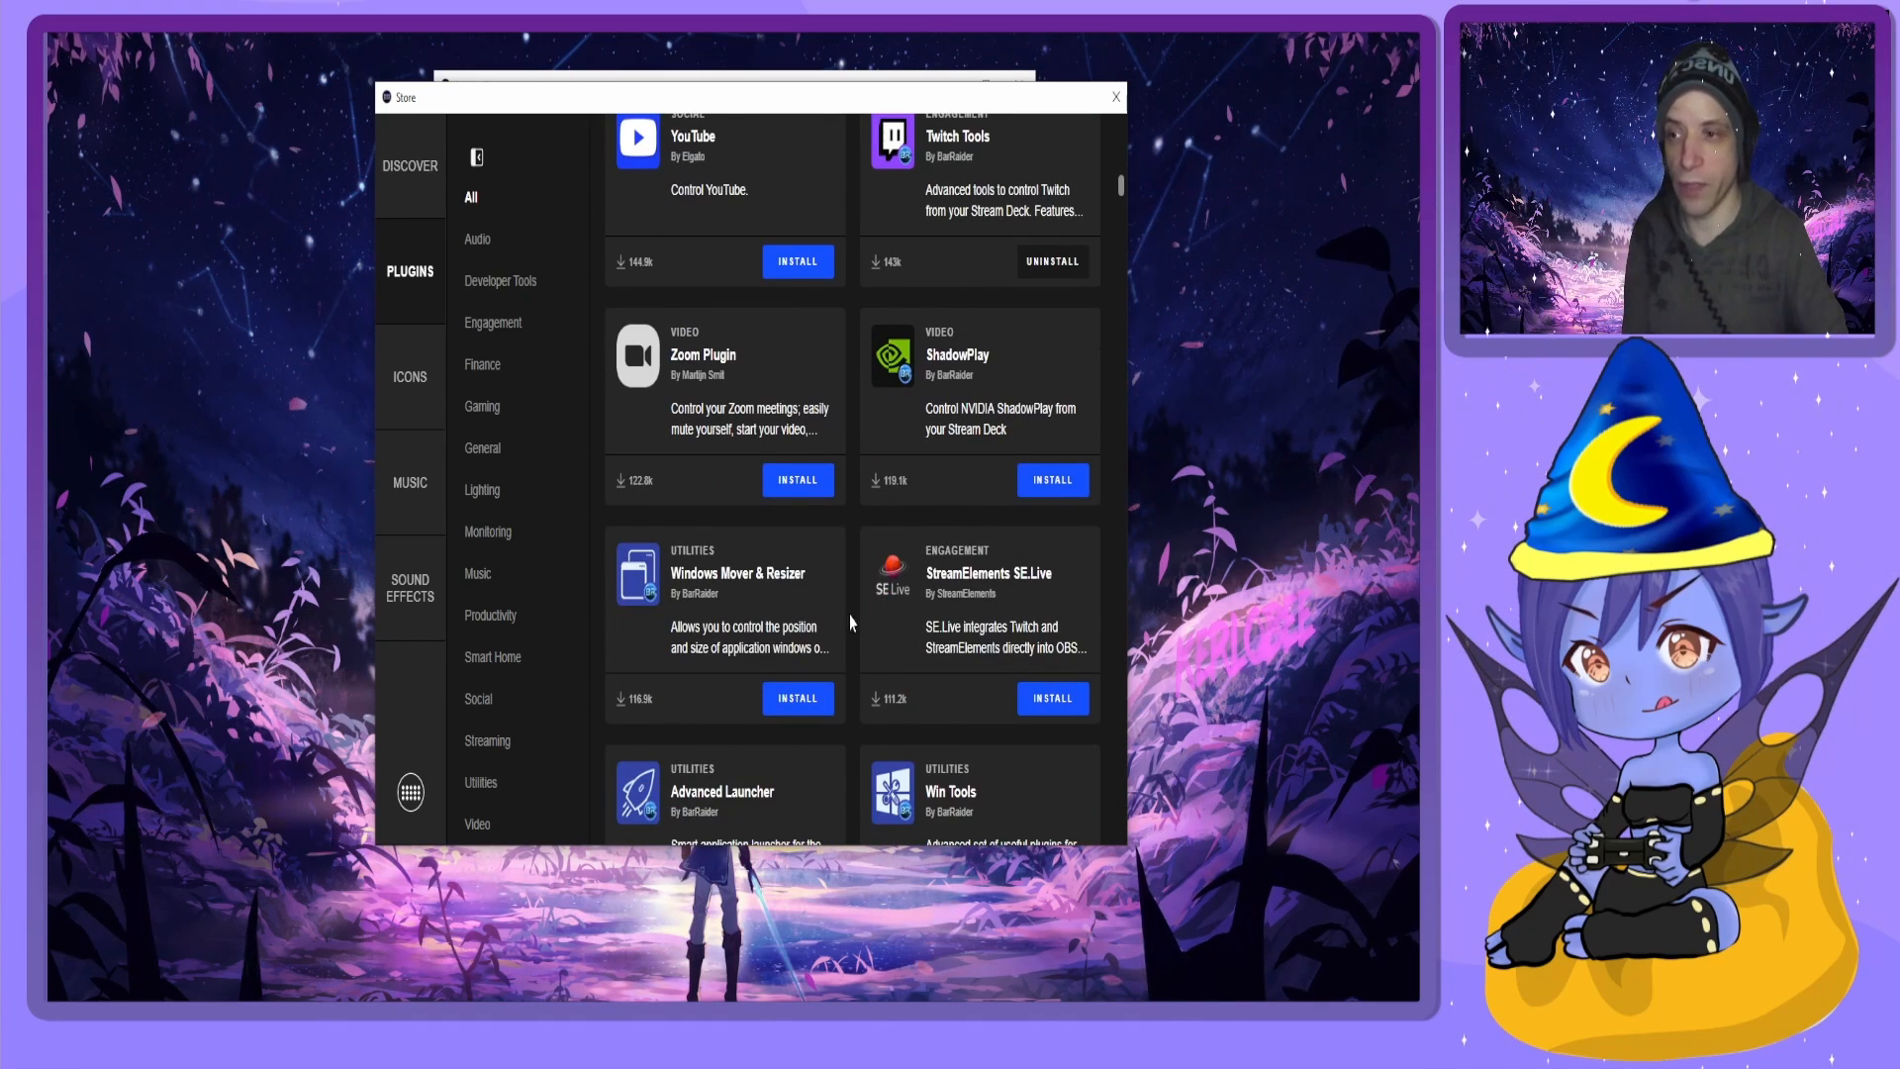
scroll(851, 622, "down", 8)
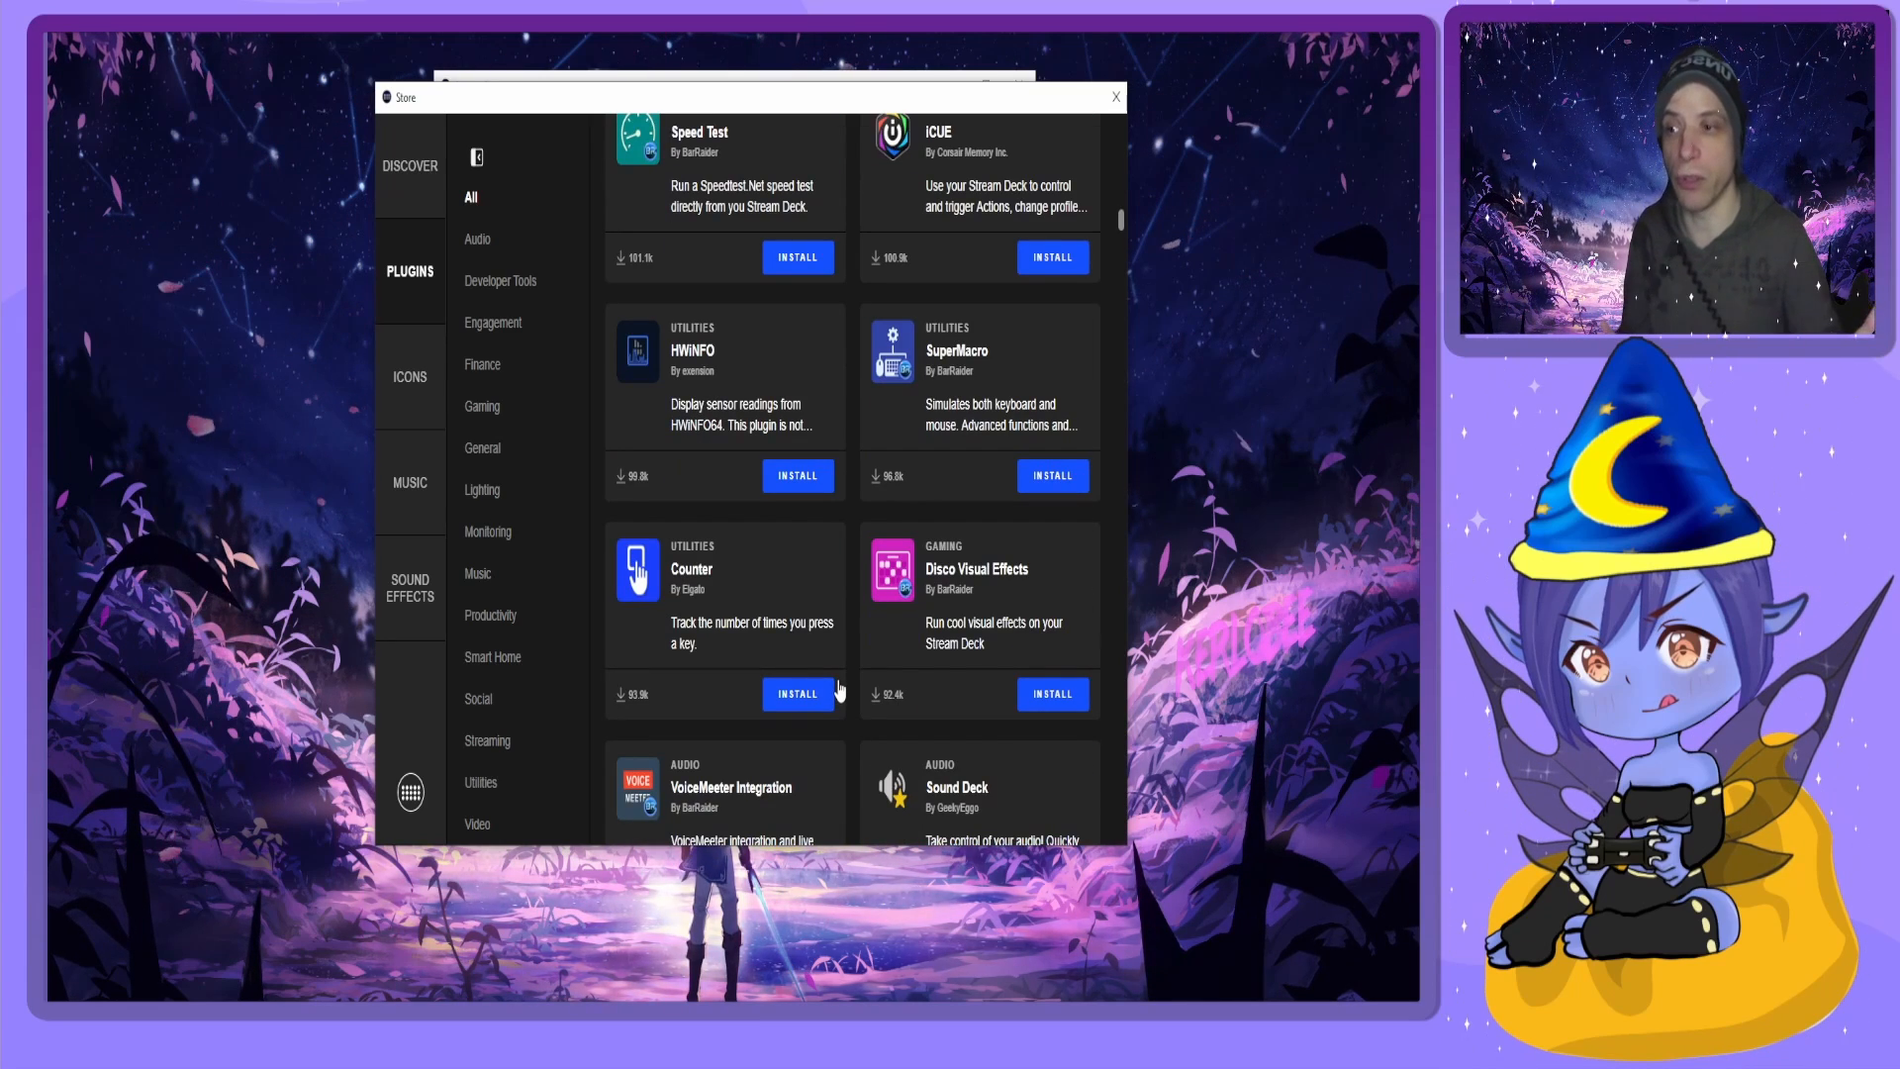
scroll(842, 693, "up", 2)
scroll(844, 697, "up", 10)
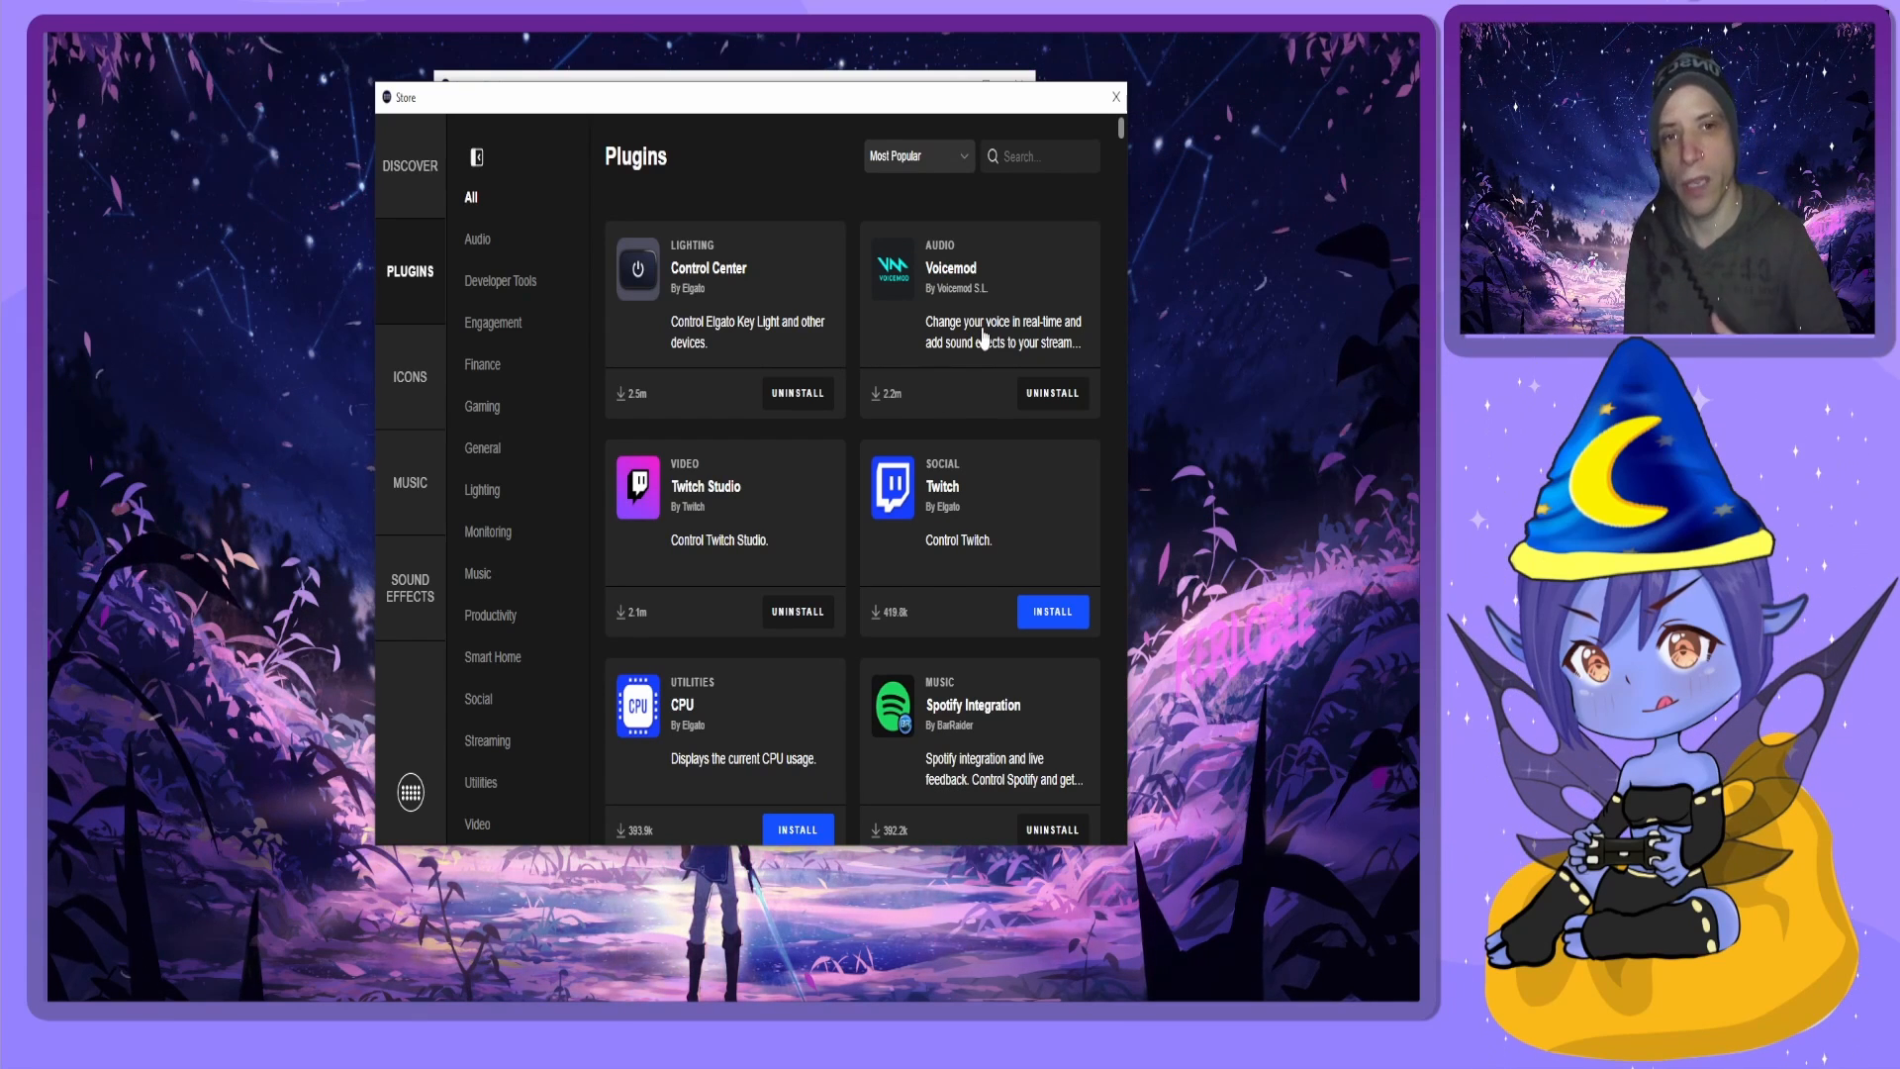
left_click(1115, 98)
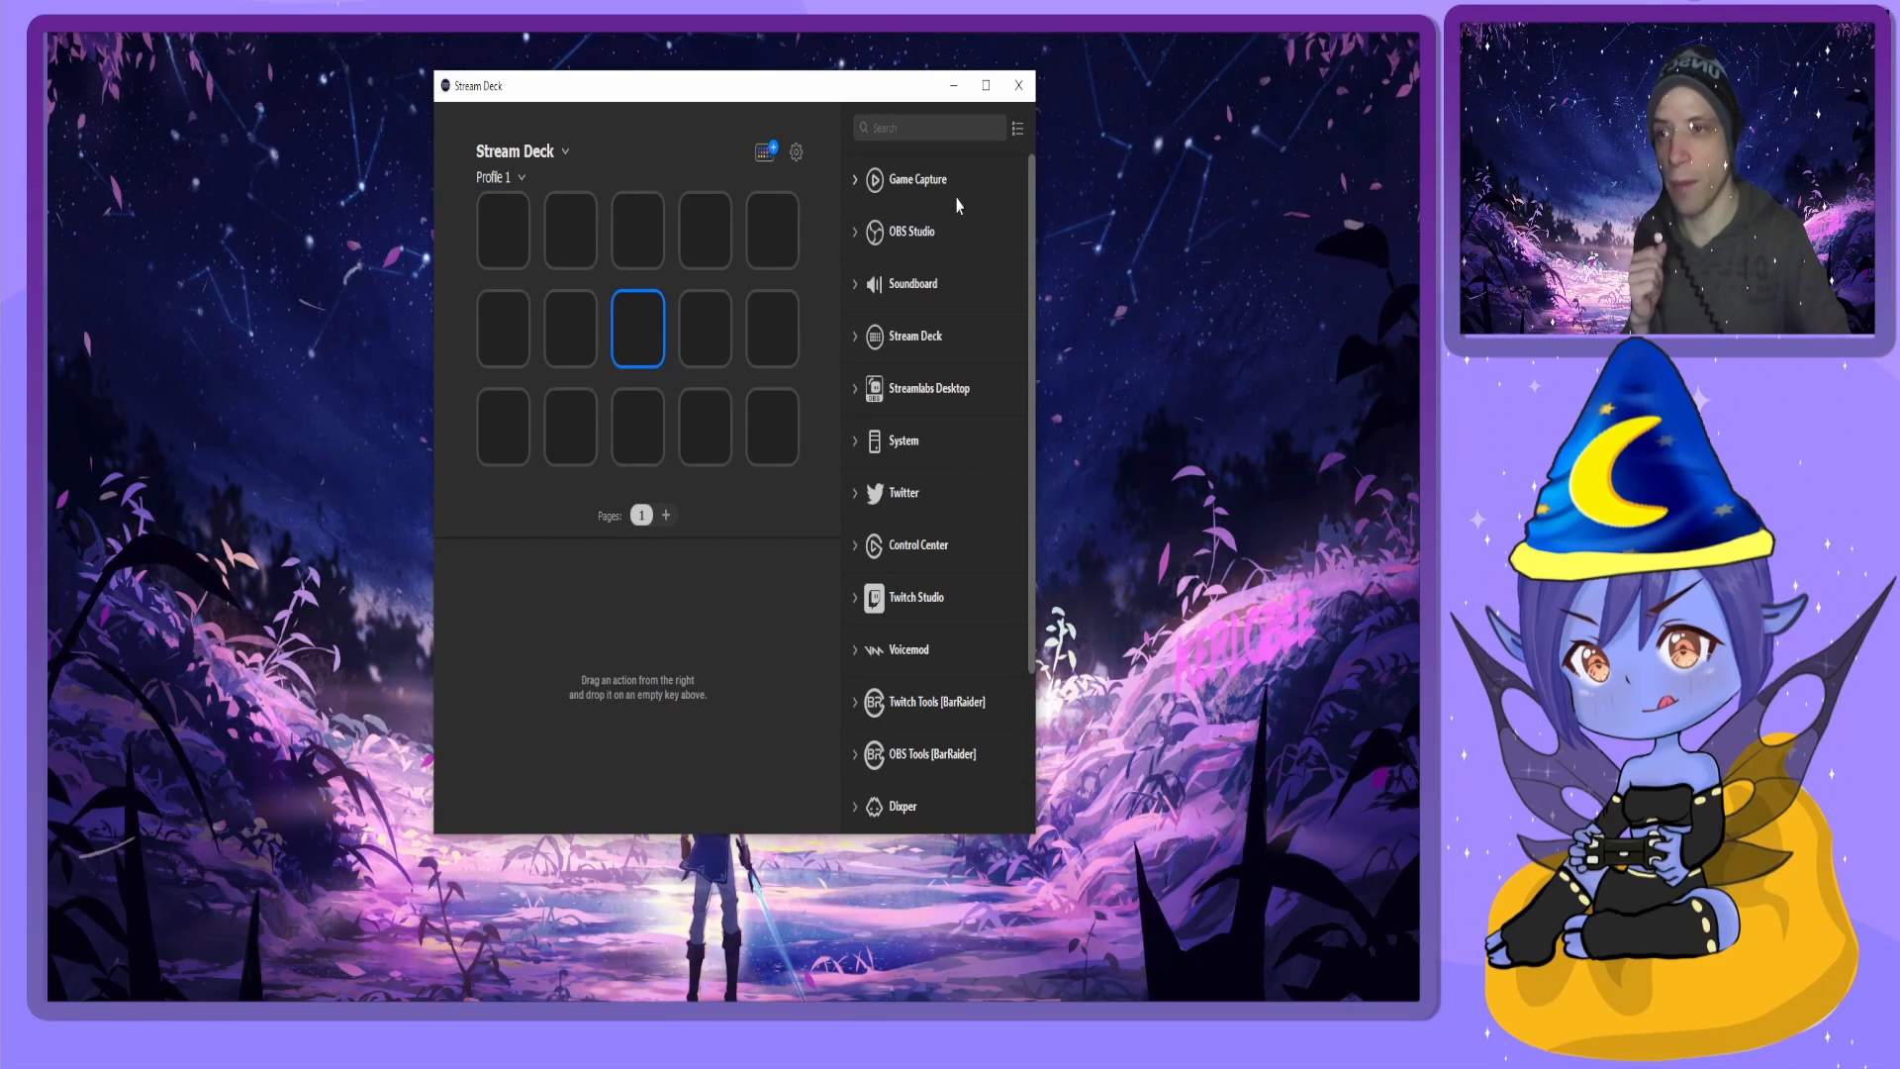
Add an OBS Studio Scene action to the first key and title it "fsdsdsadas".
scroll(947, 709, "down", 2)
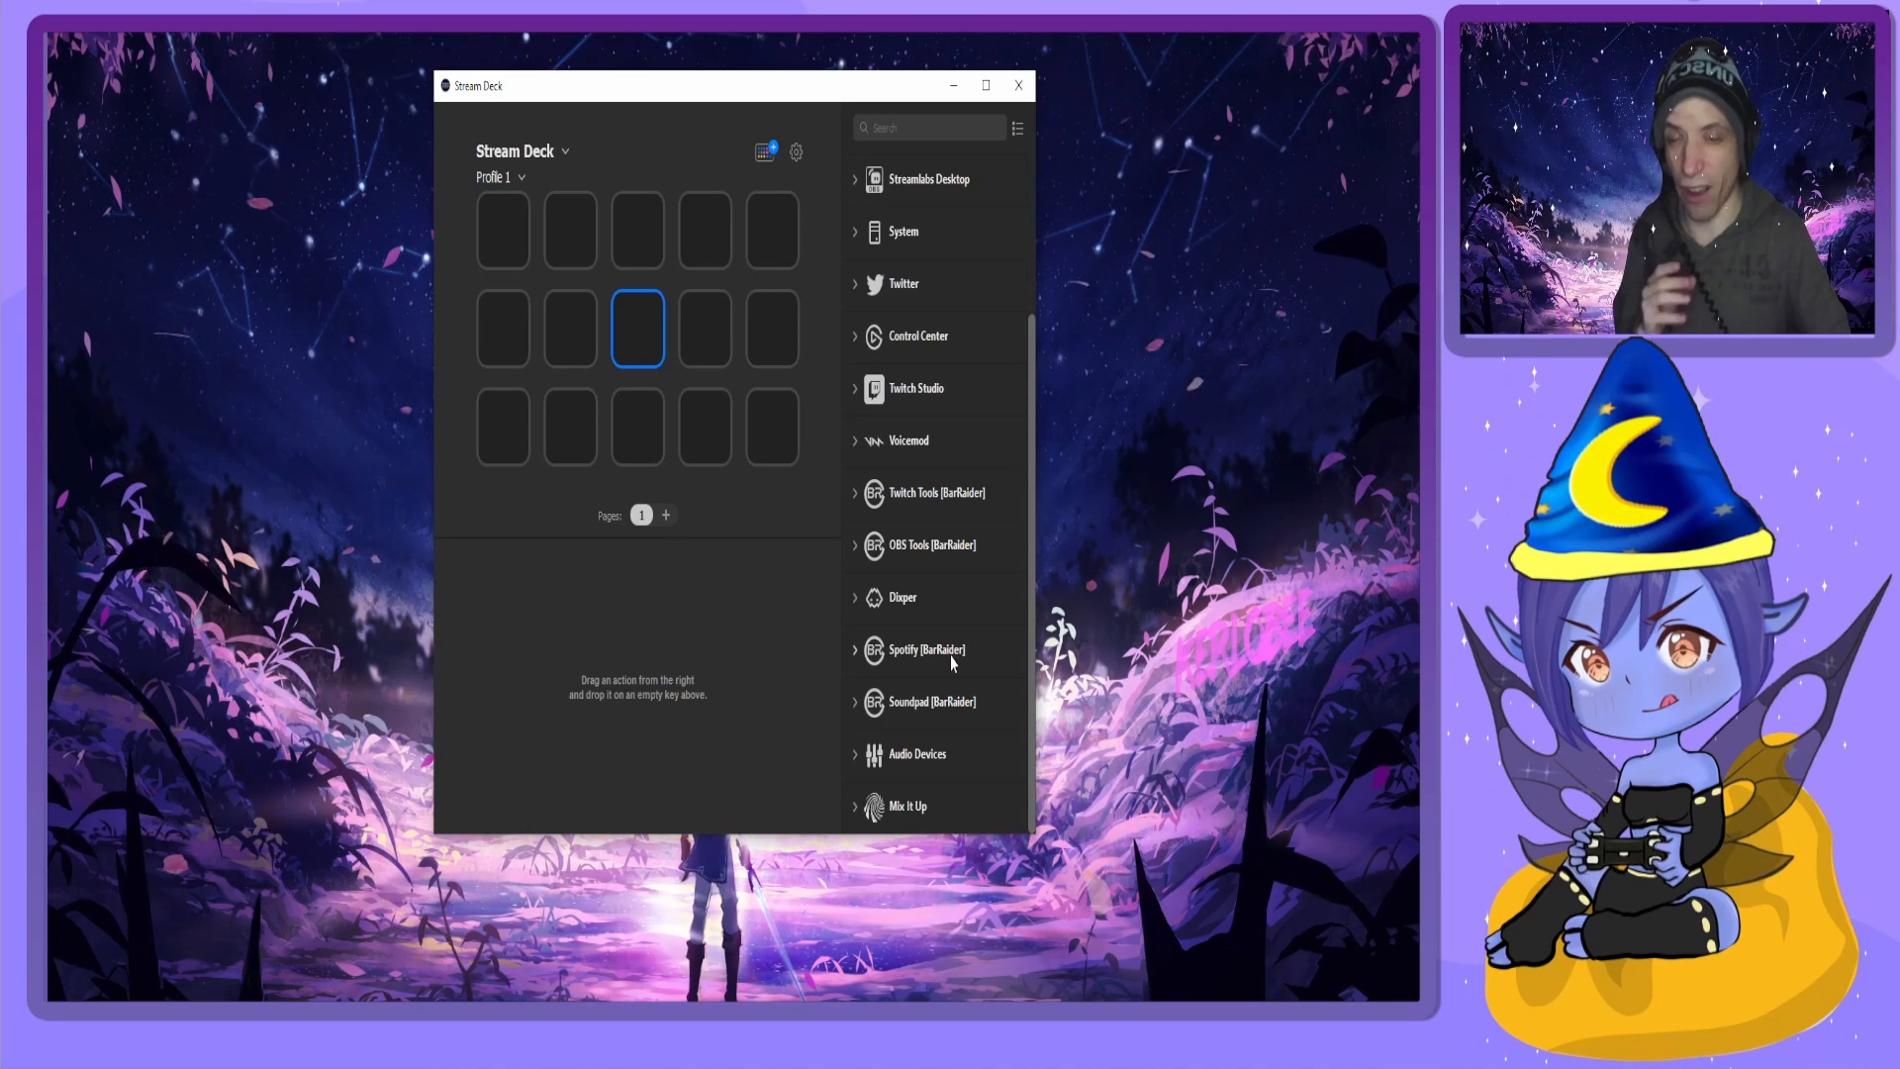
scroll(953, 662, "up", 2)
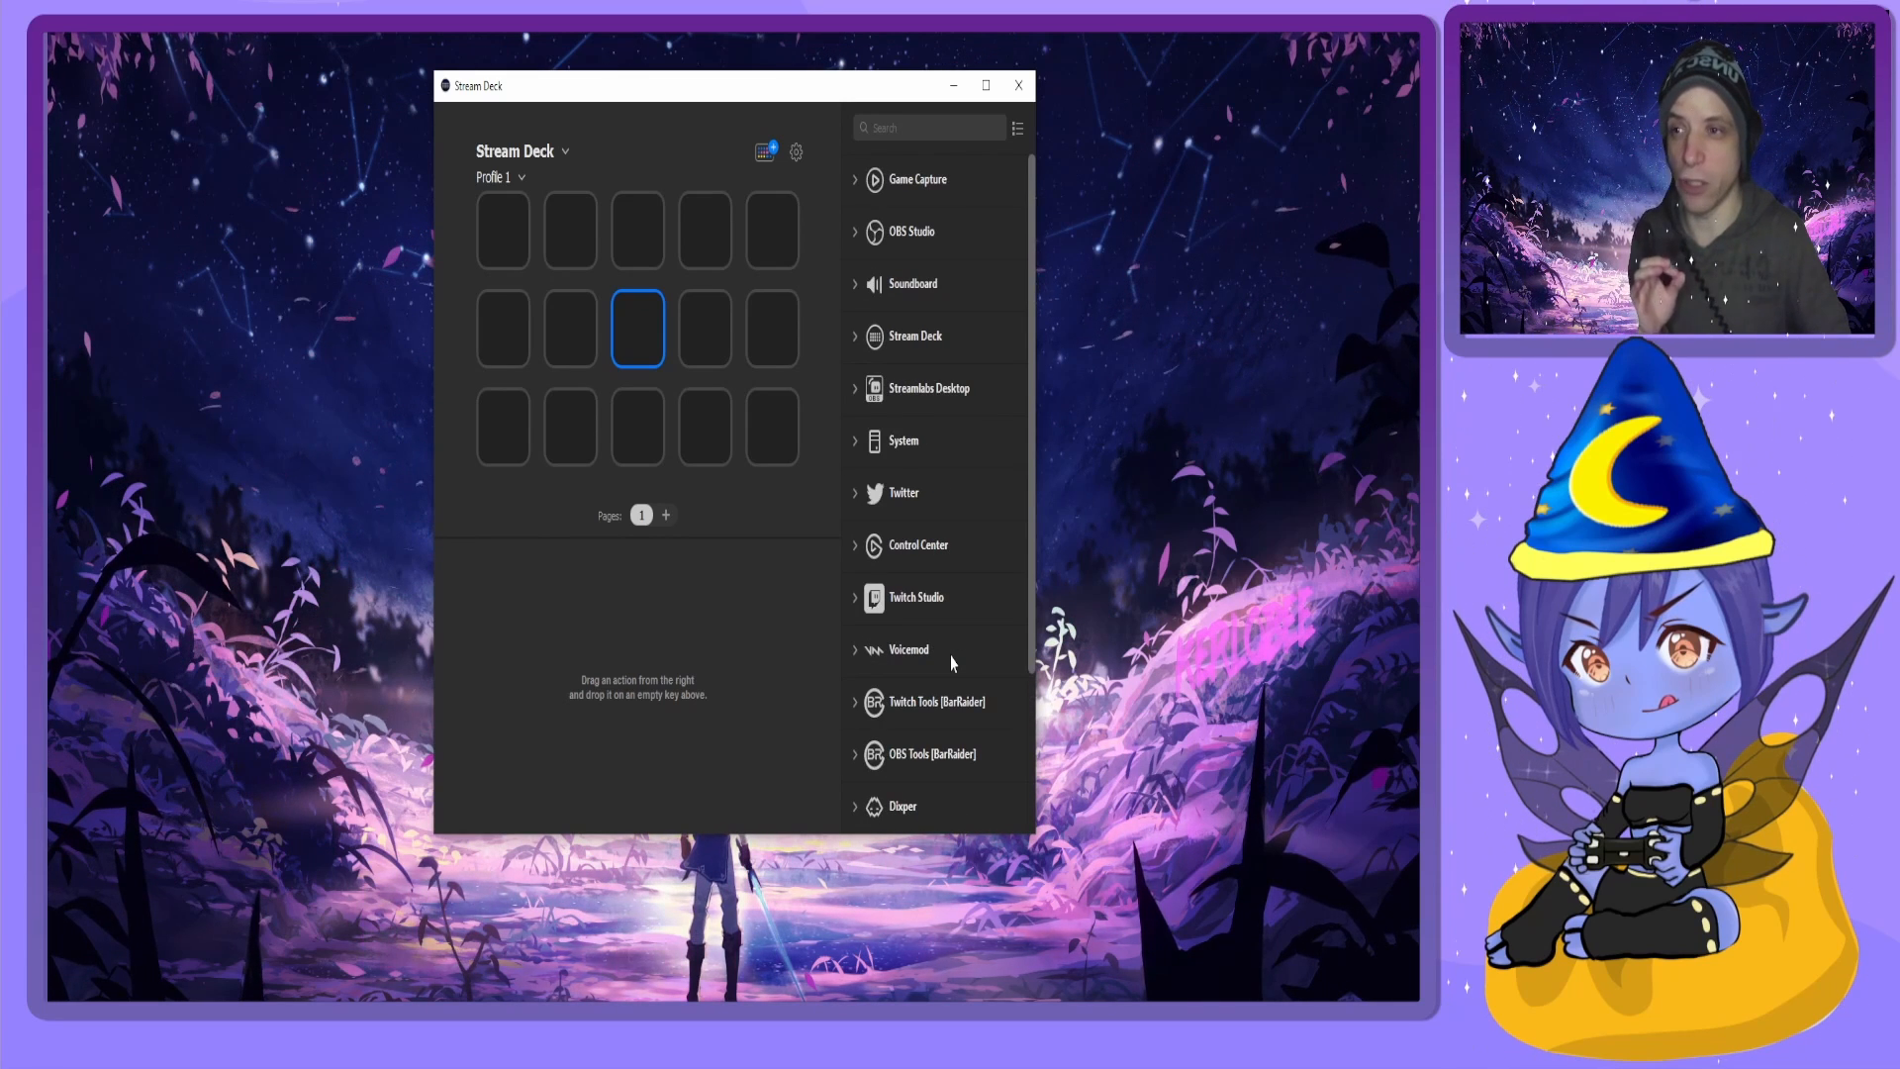
left_click(856, 234)
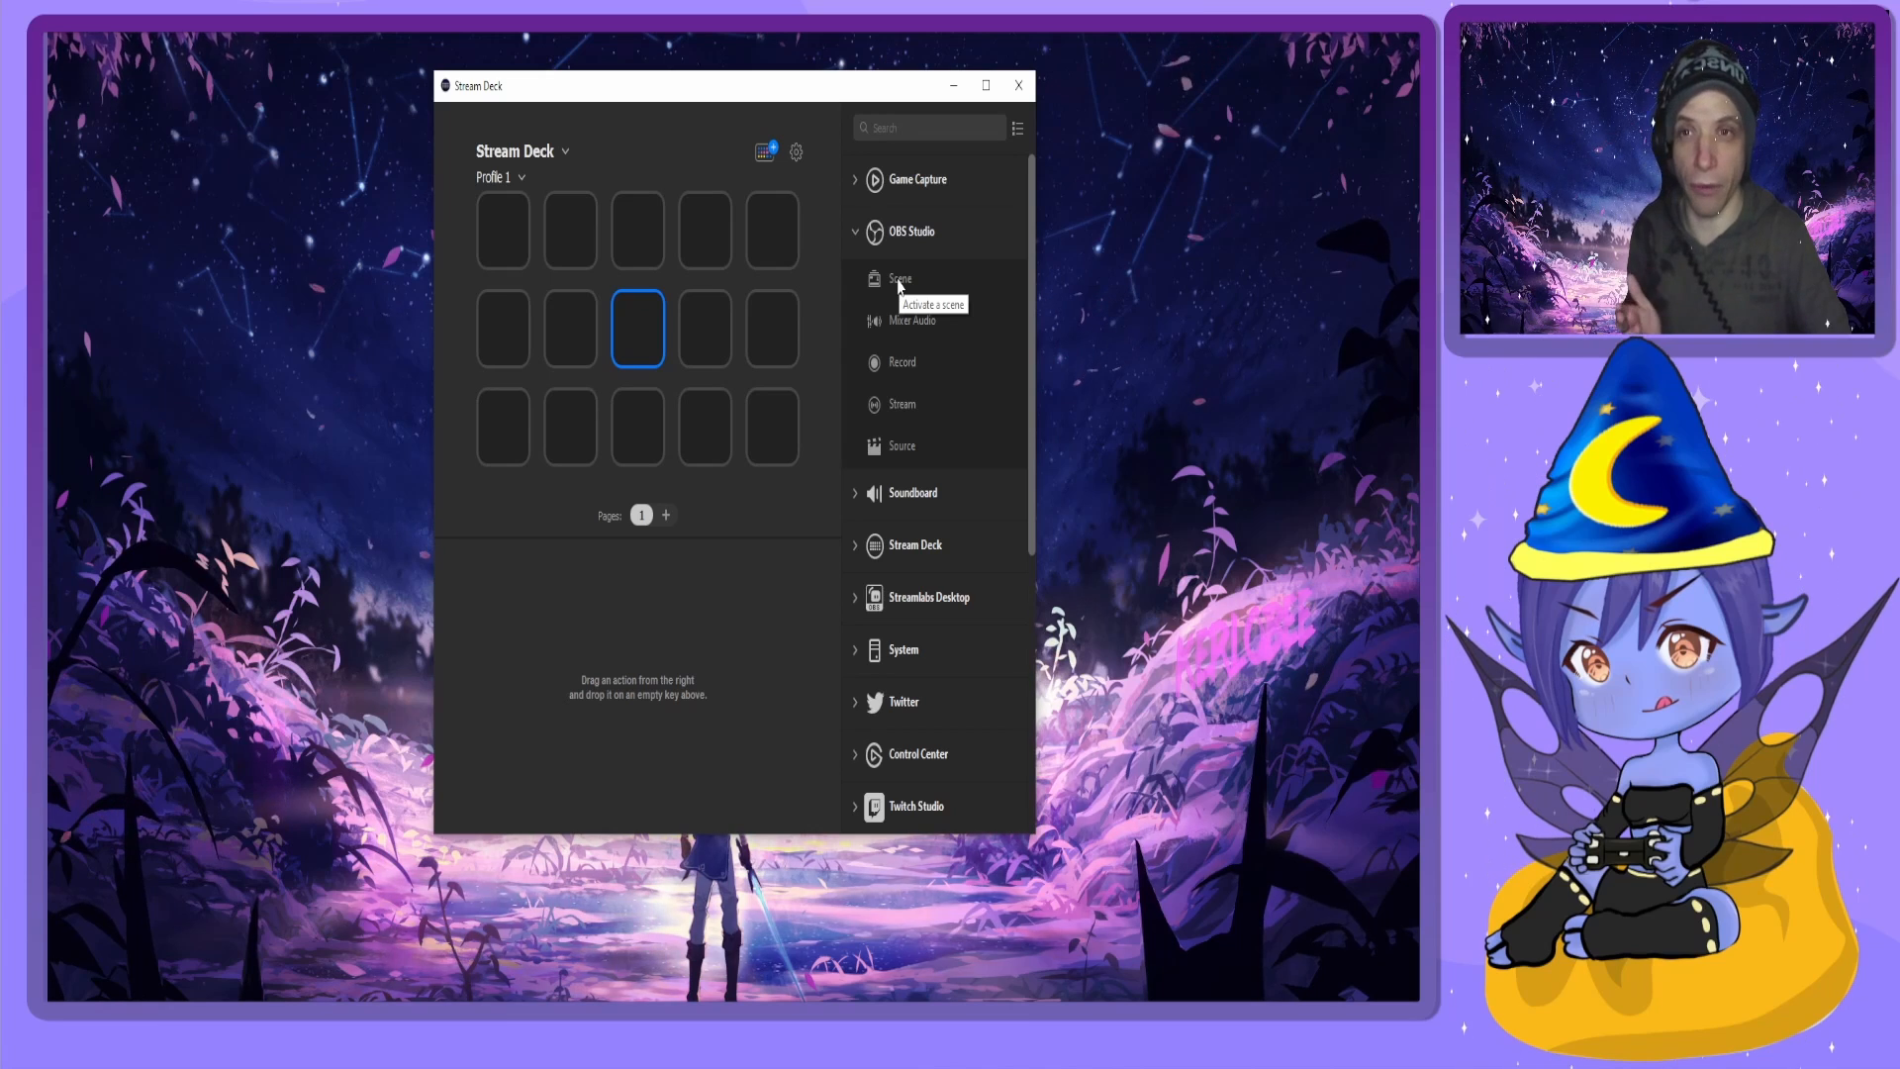
left_click_drag(899, 286, 507, 235)
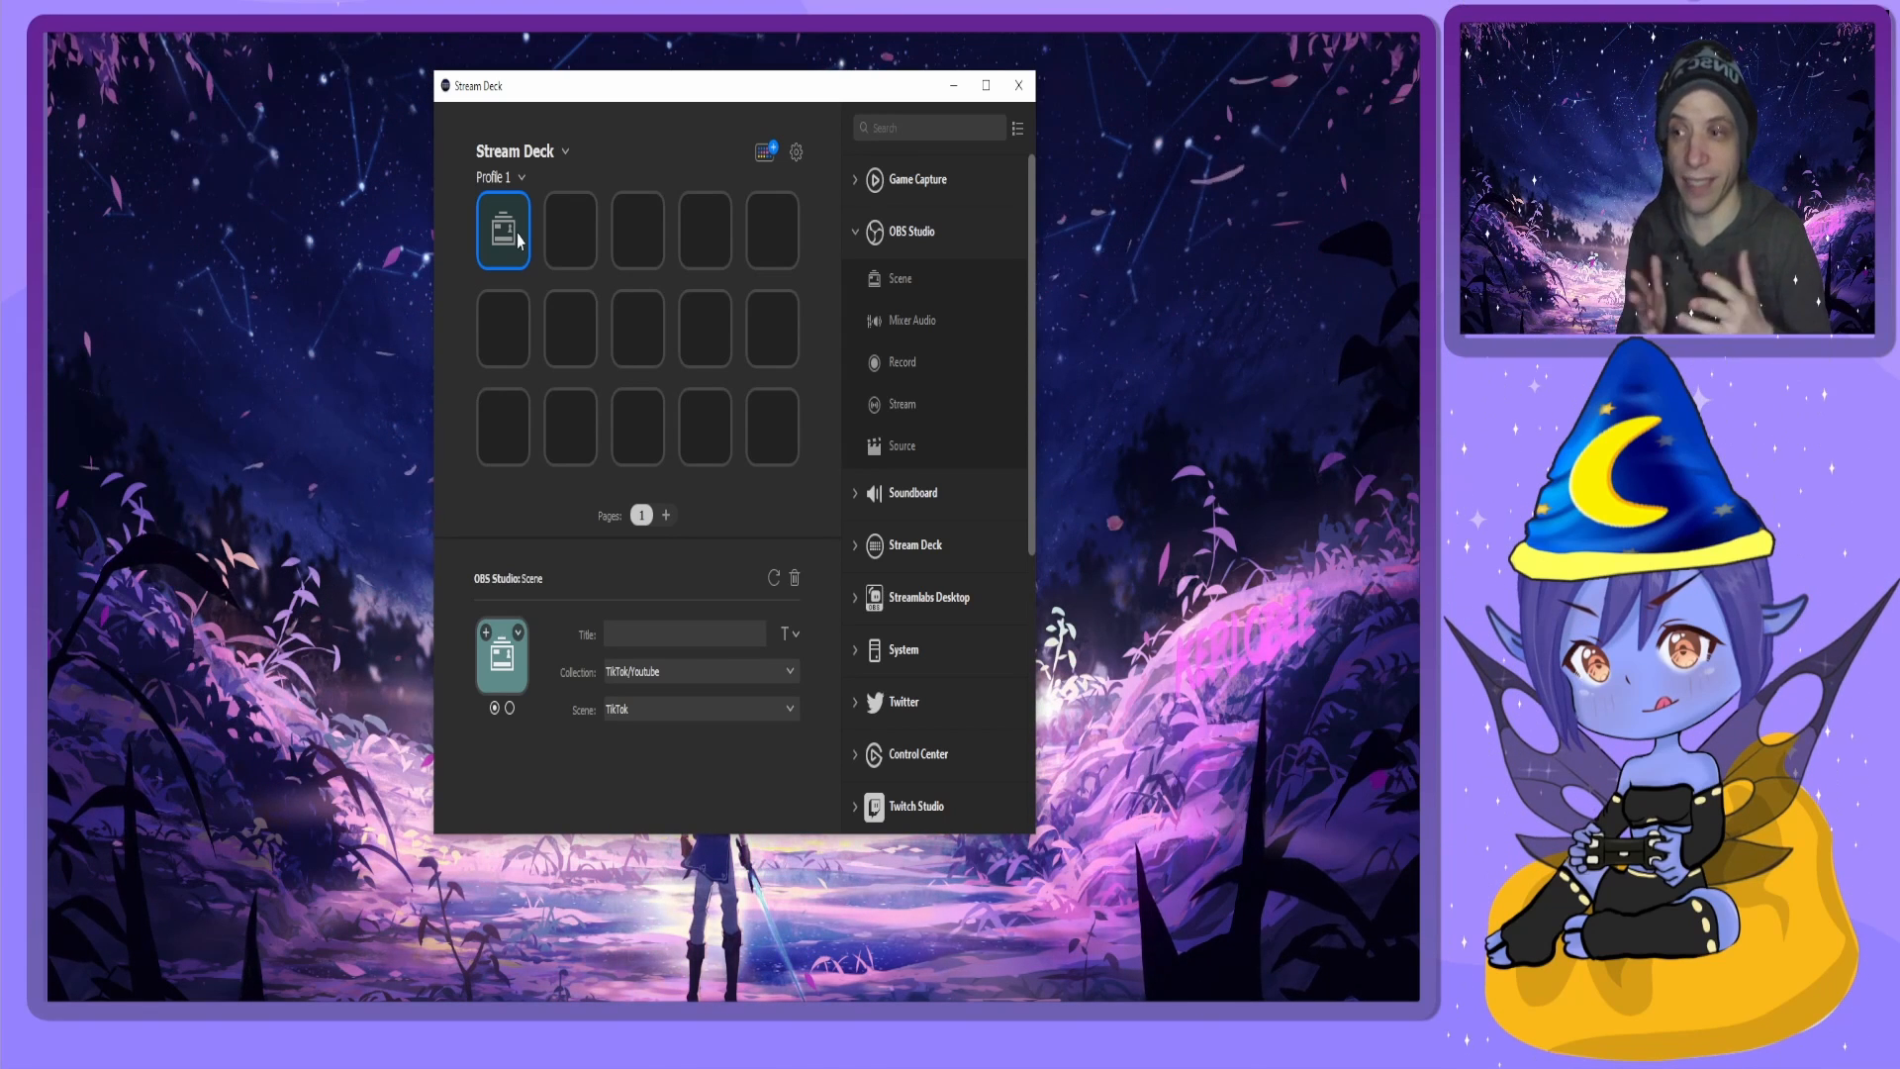
left_click(661, 633)
type("fsdsdsadas")
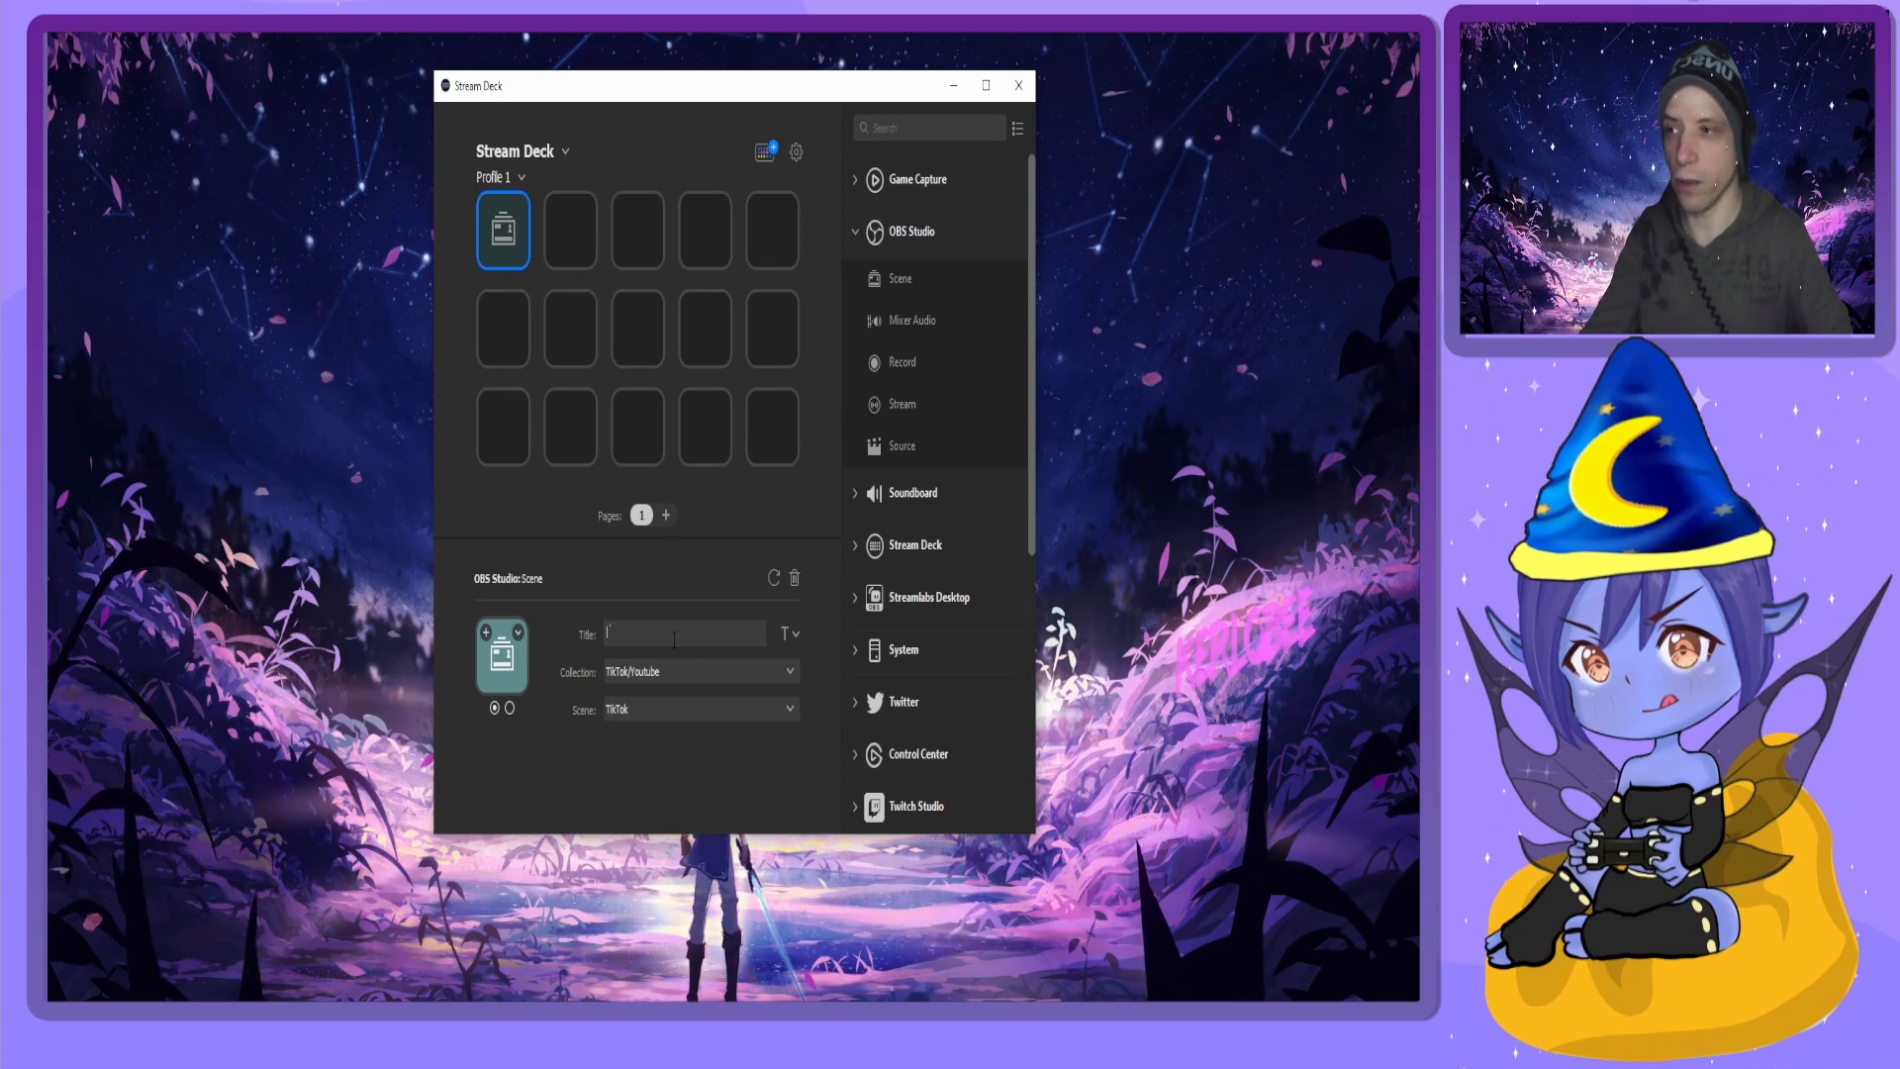
Set the first key's Scene action to the Streaming collection and the Chatting scene.
left_click(660, 671)
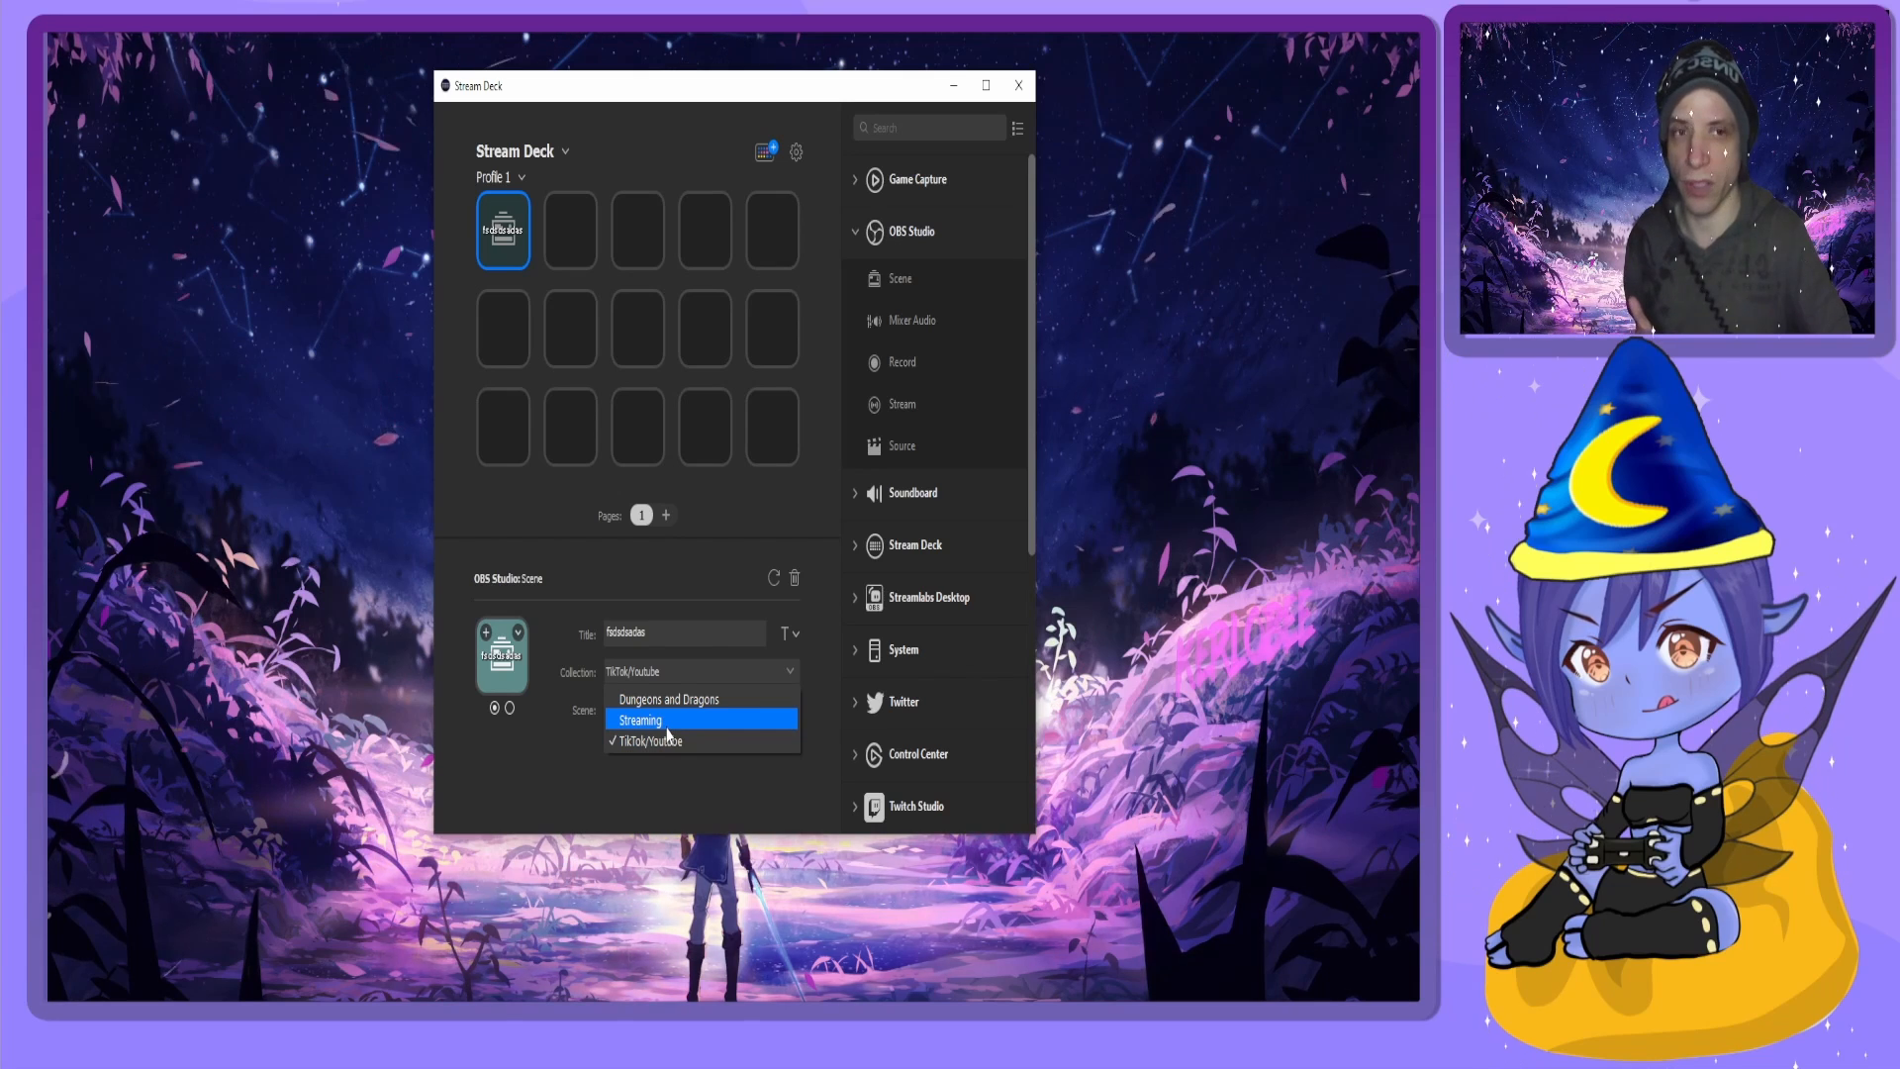
left_click(667, 728)
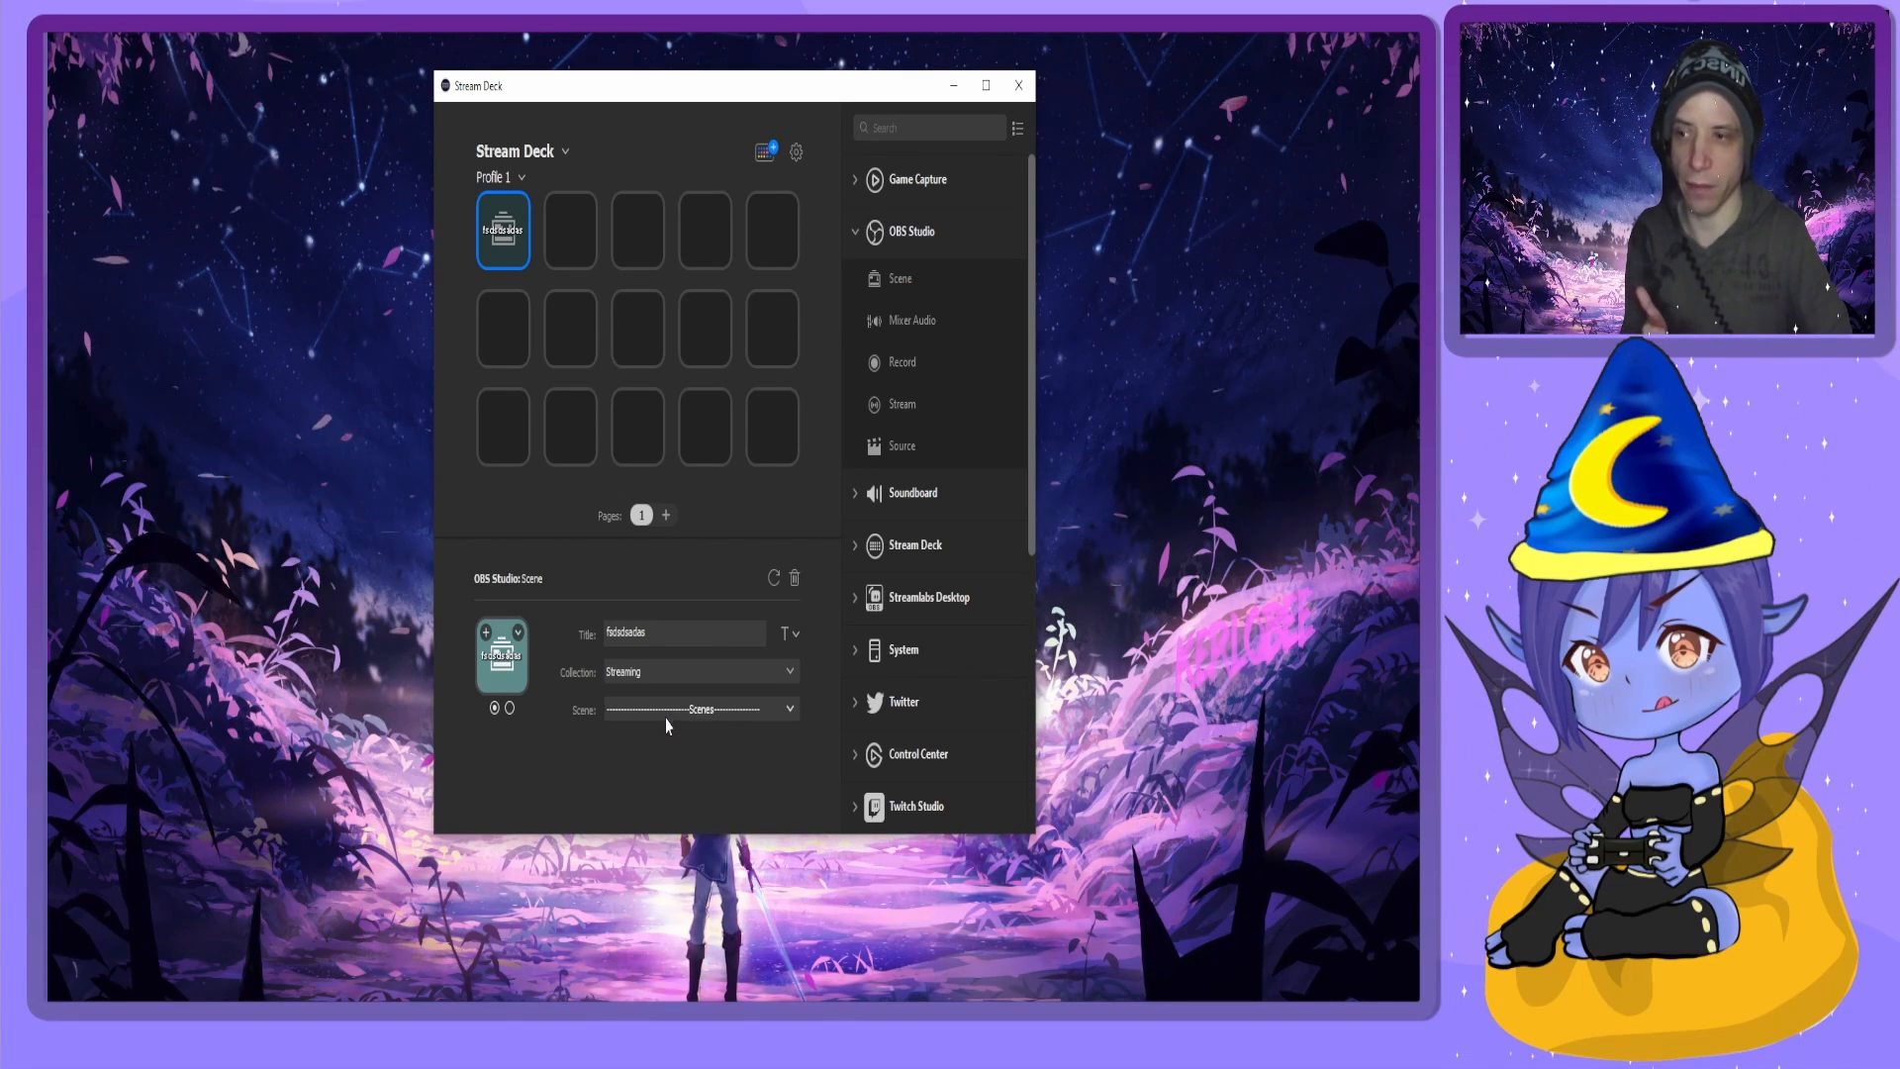
left_click(678, 708)
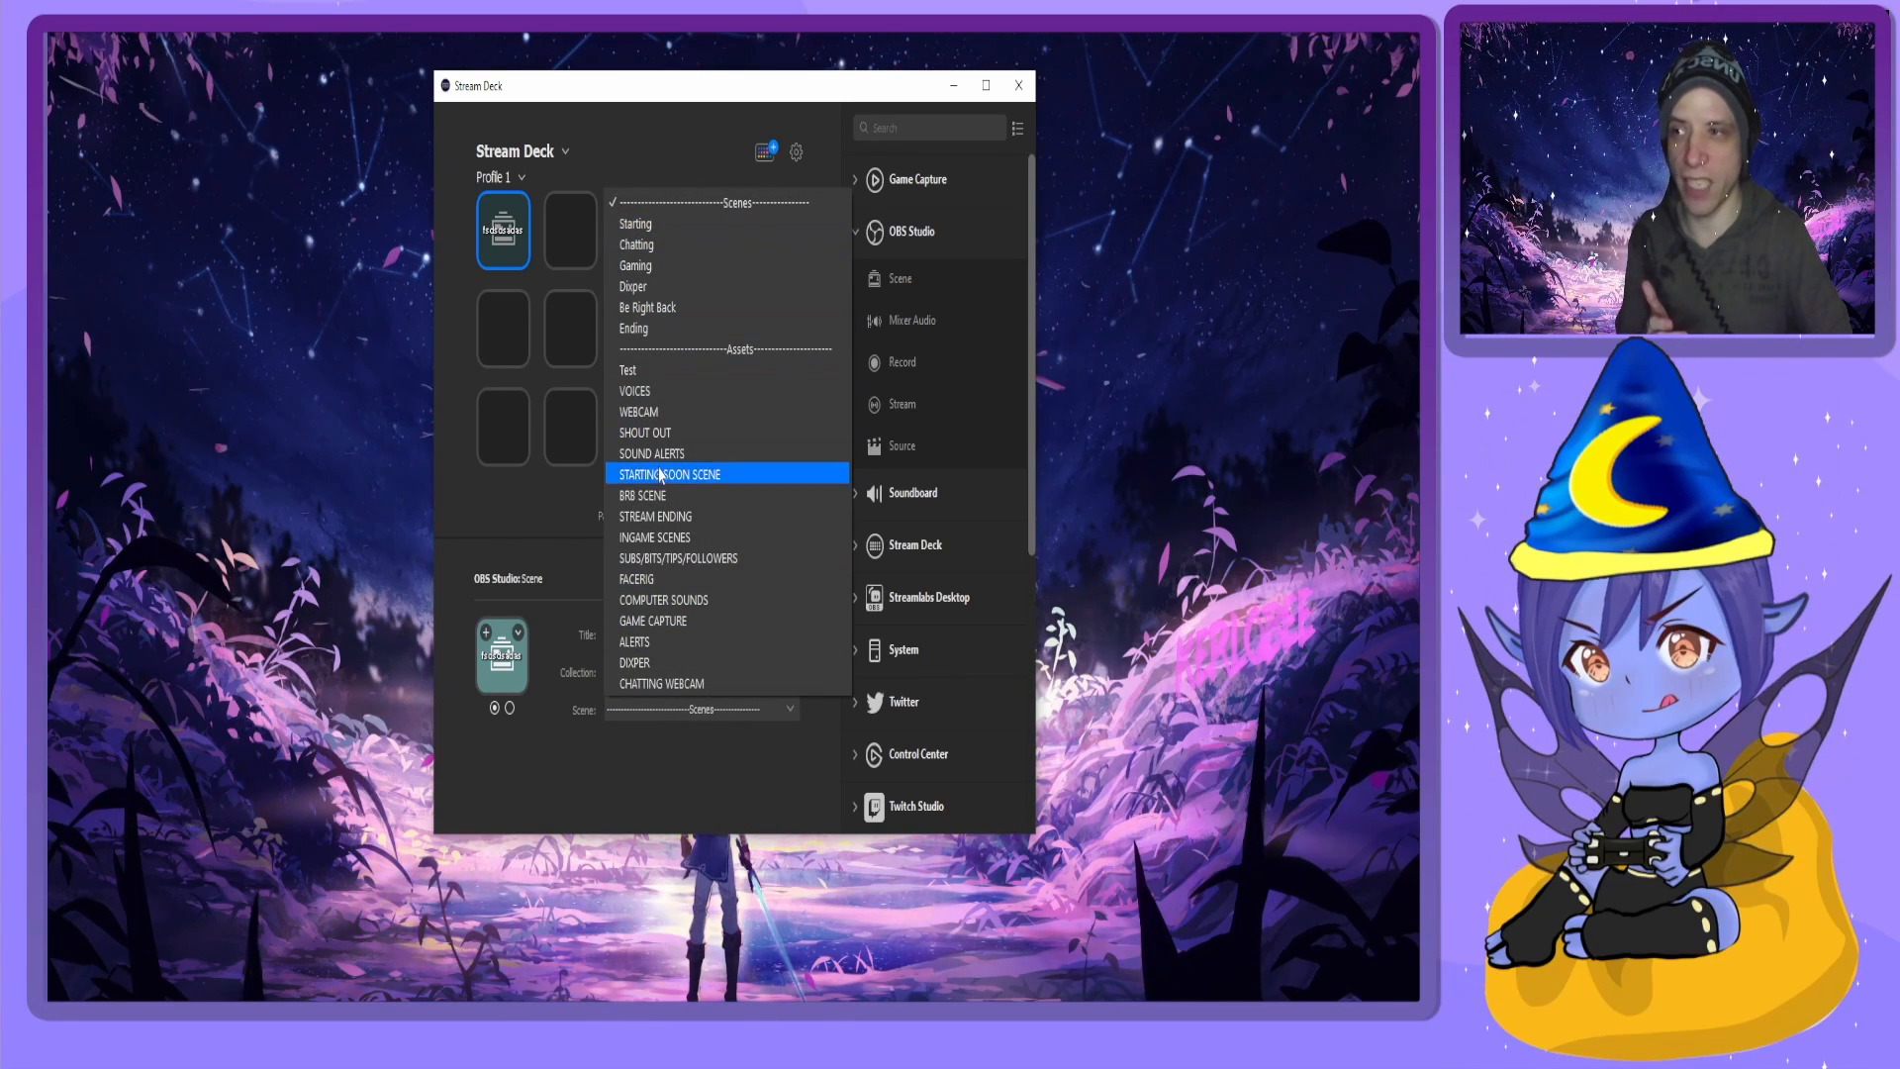
left_click(665, 251)
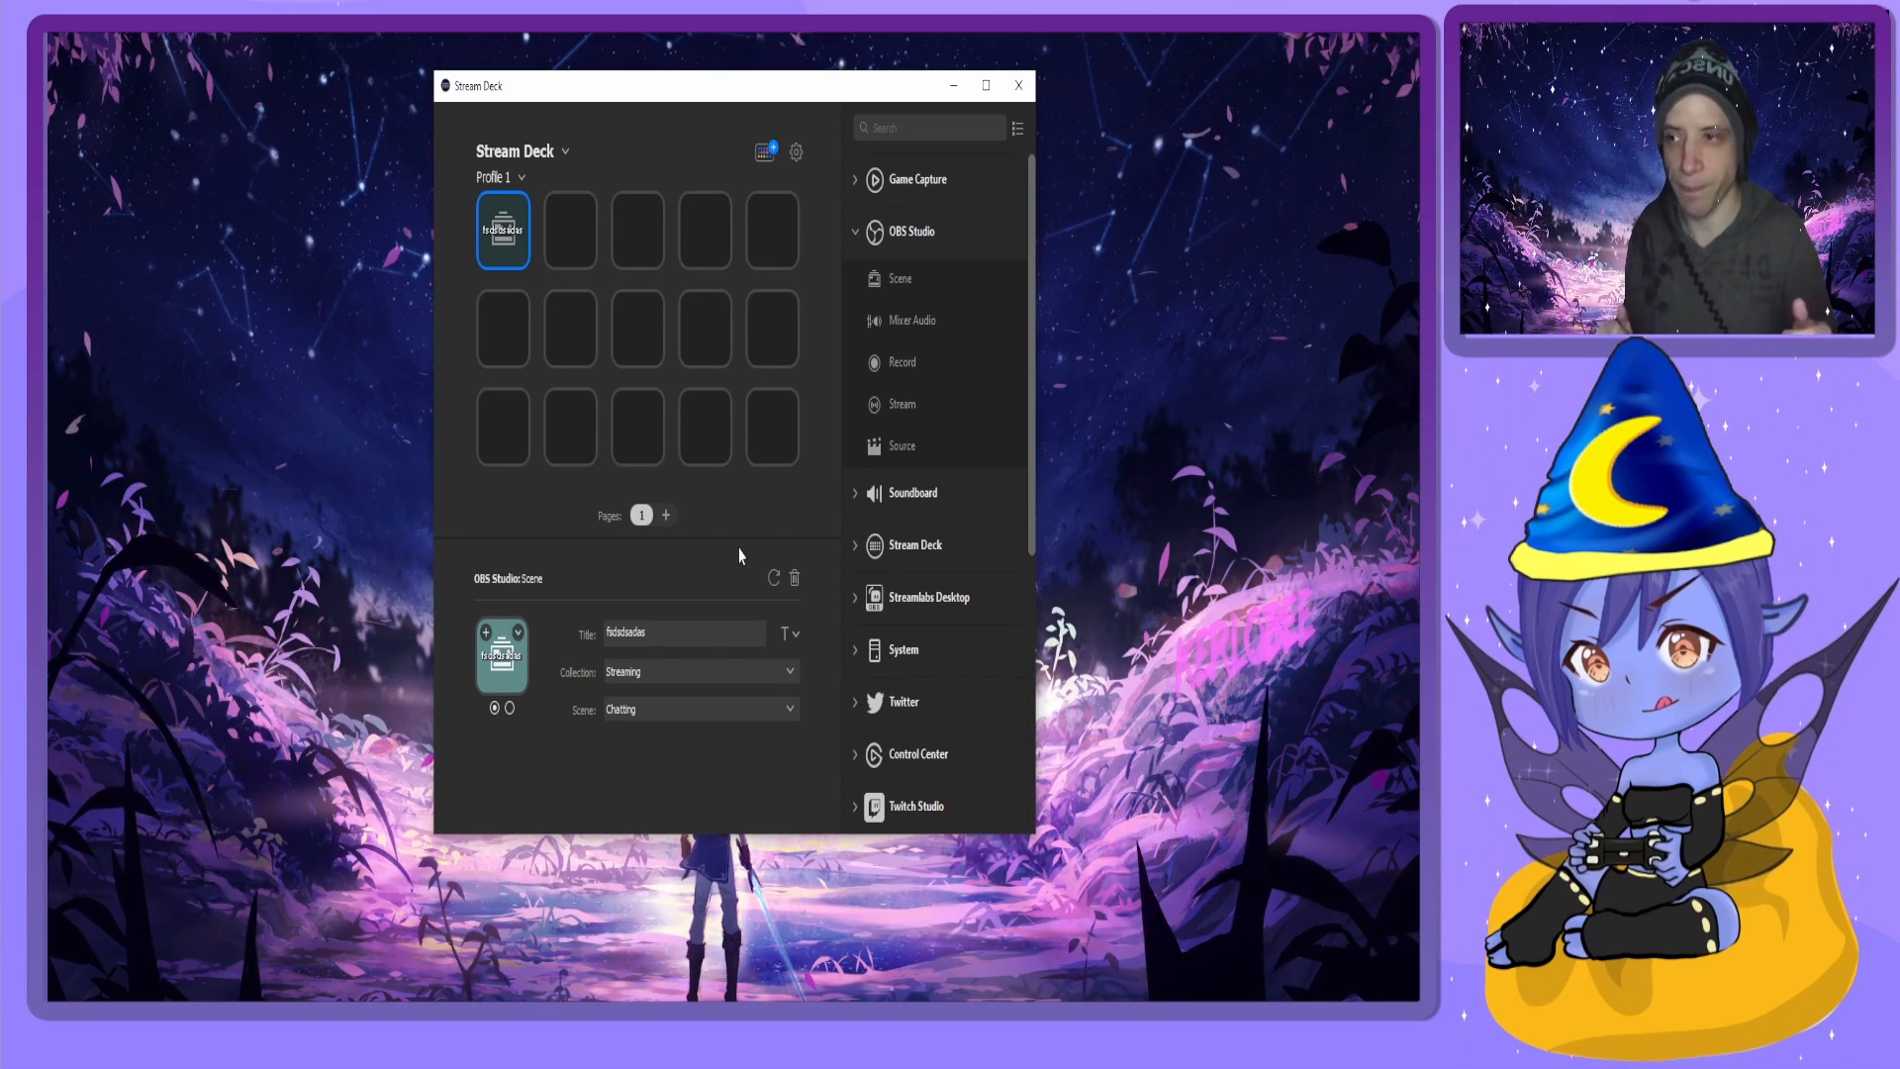
Add an OBS Studio Scene action to the second key, using the Streaming collection and the Gaming scene.
left_click_drag(896, 278, 584, 260)
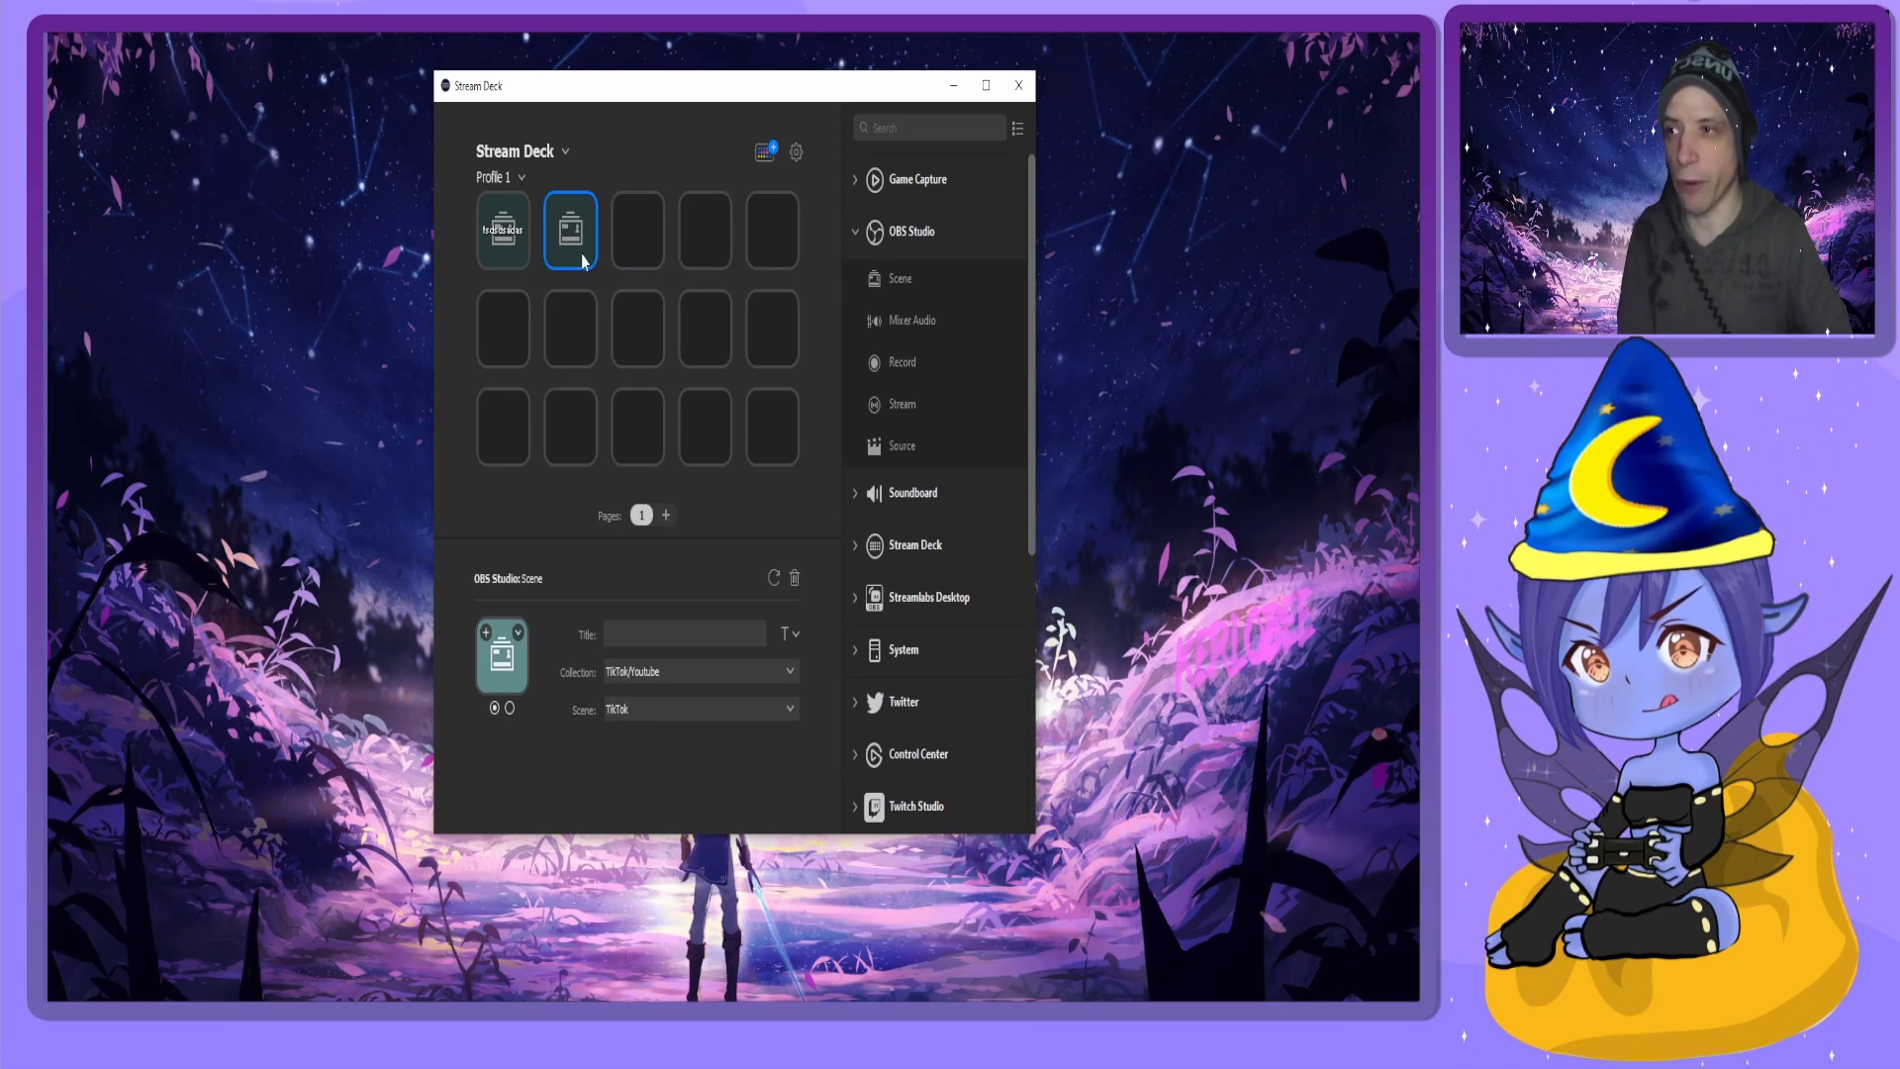
left_click(640, 721)
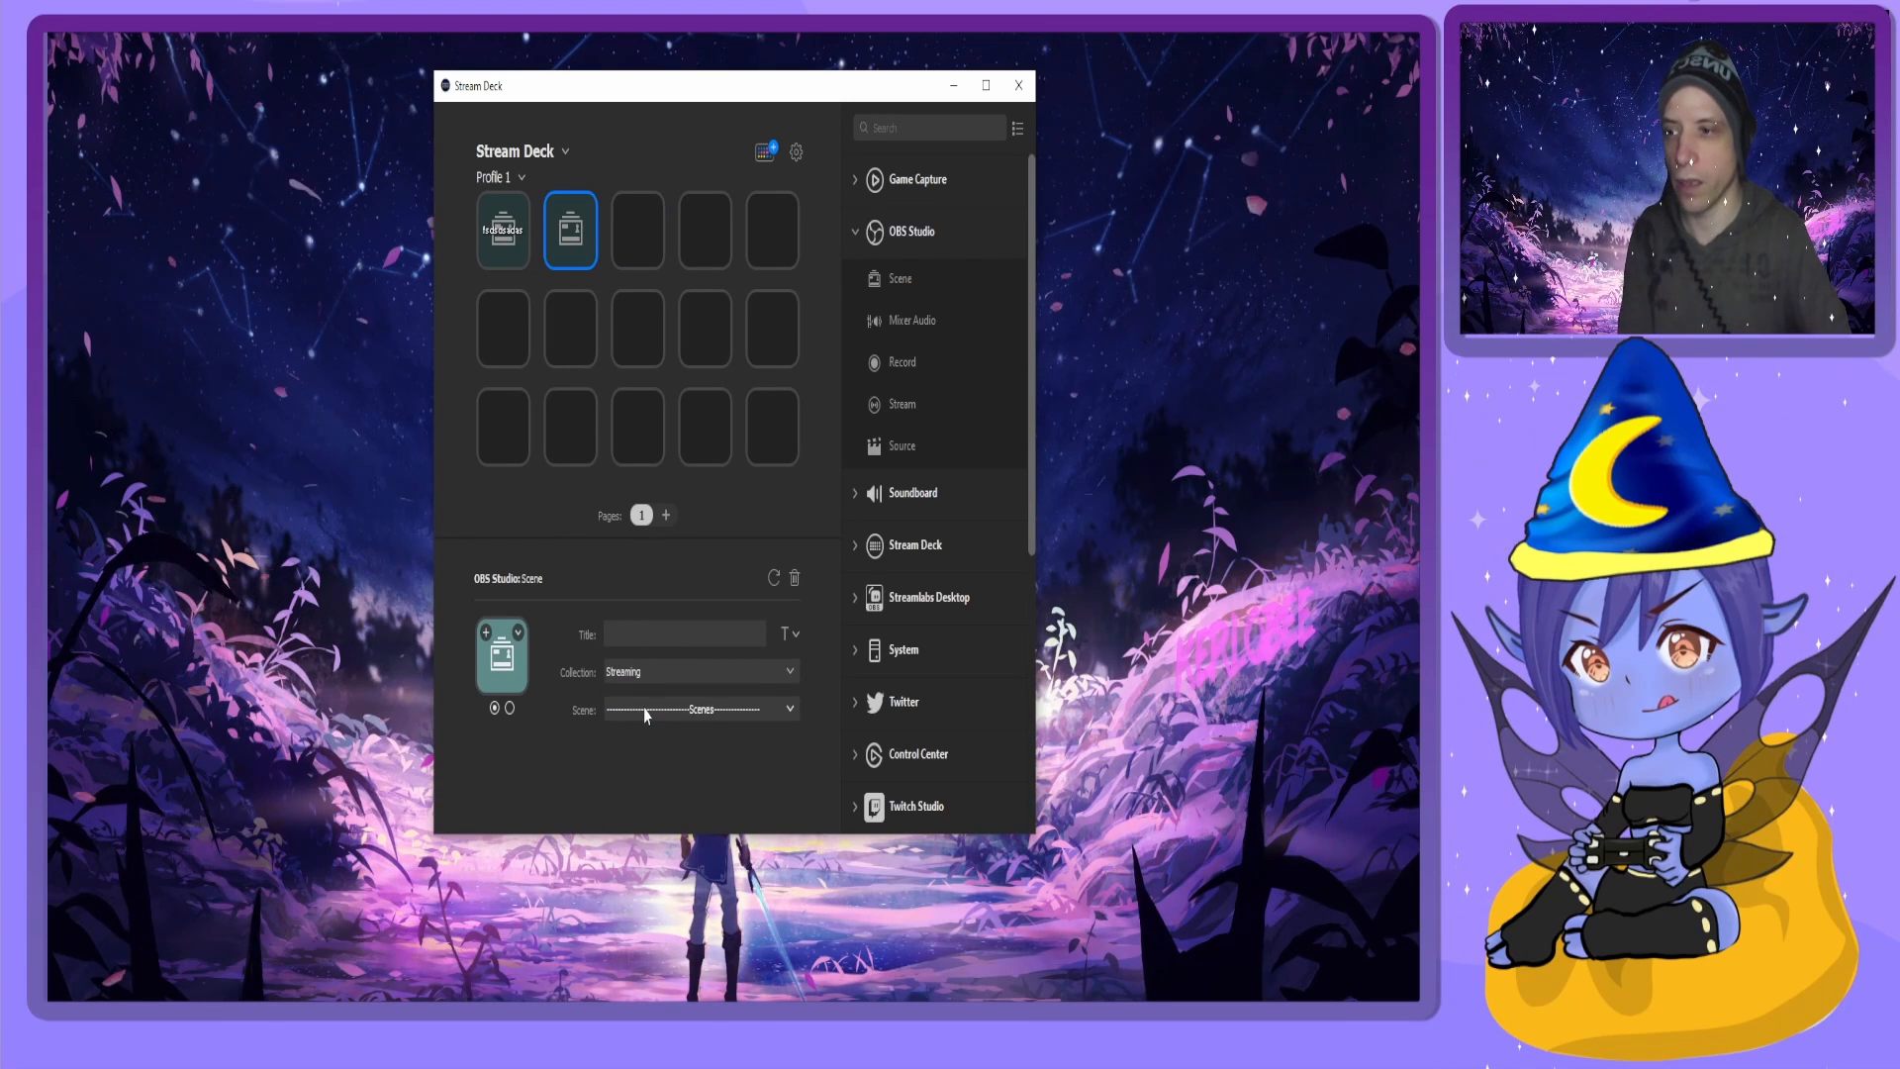
left_click(692, 709)
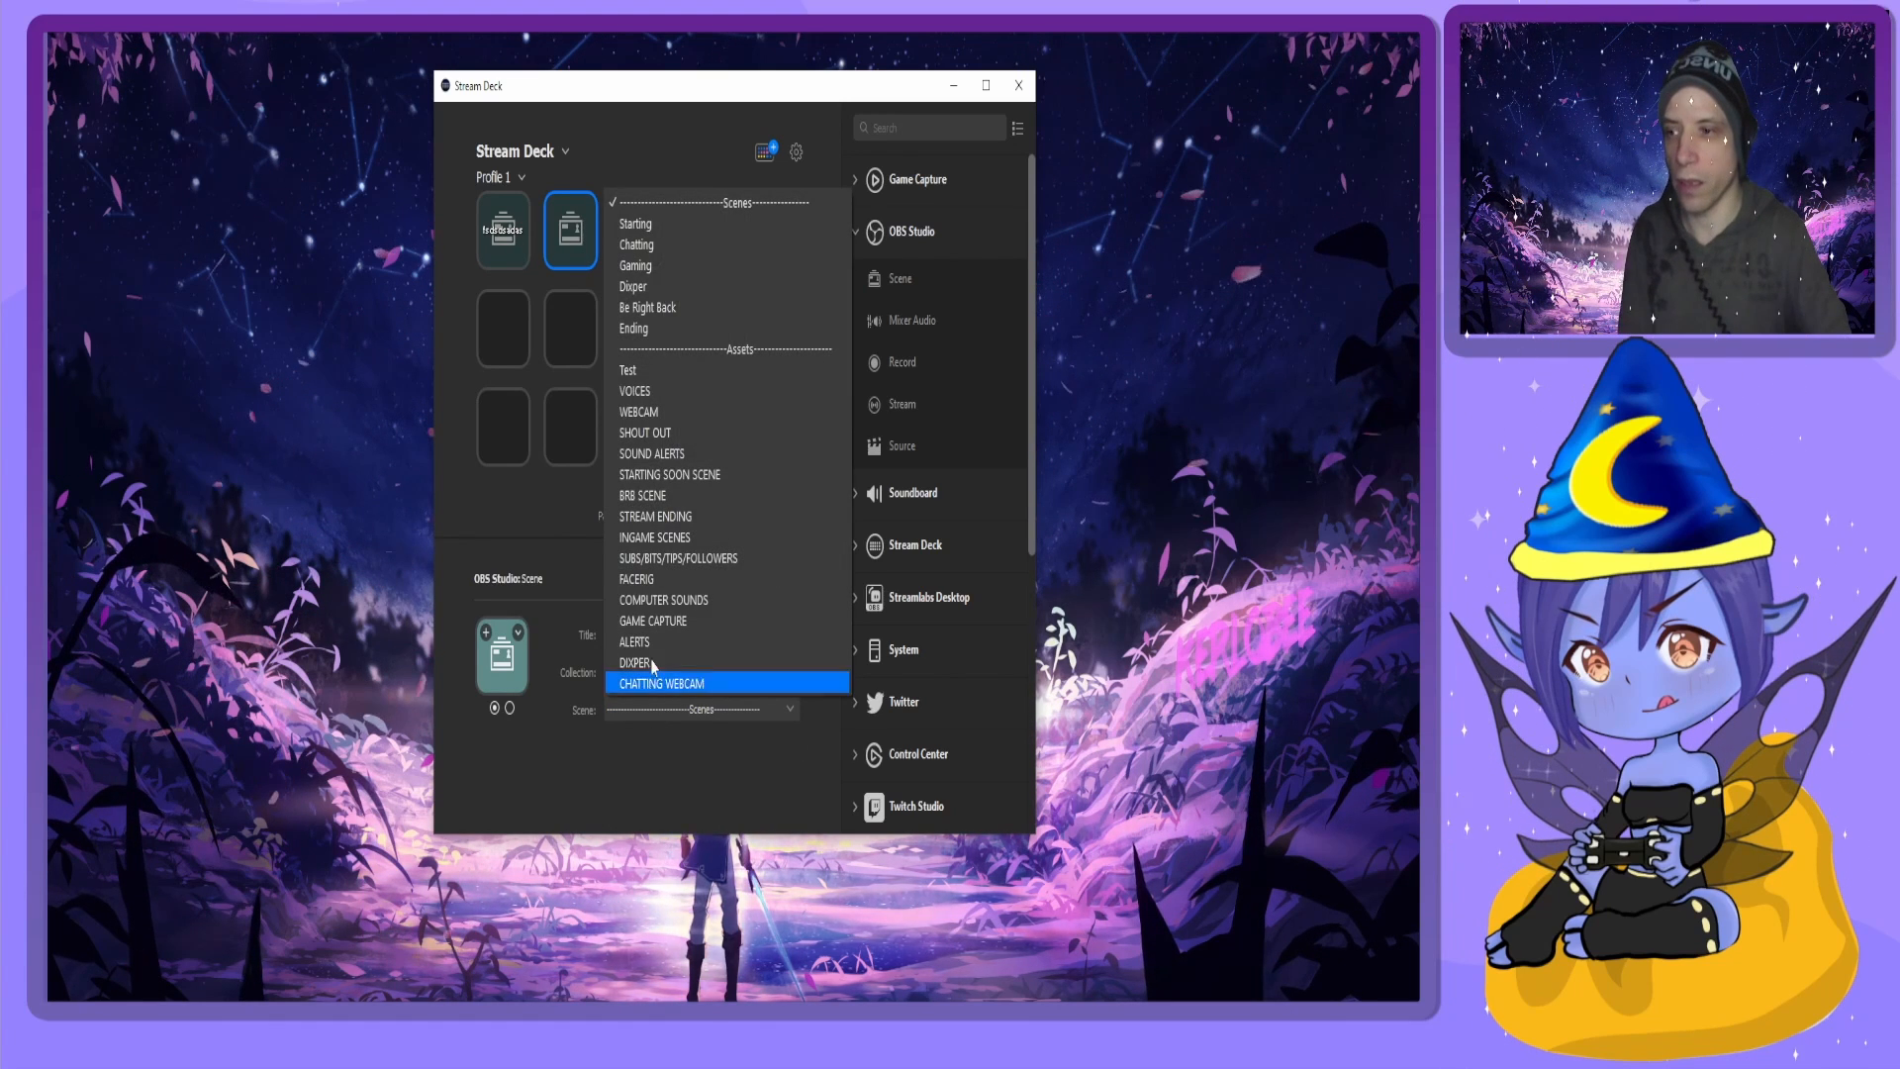
left_click(648, 265)
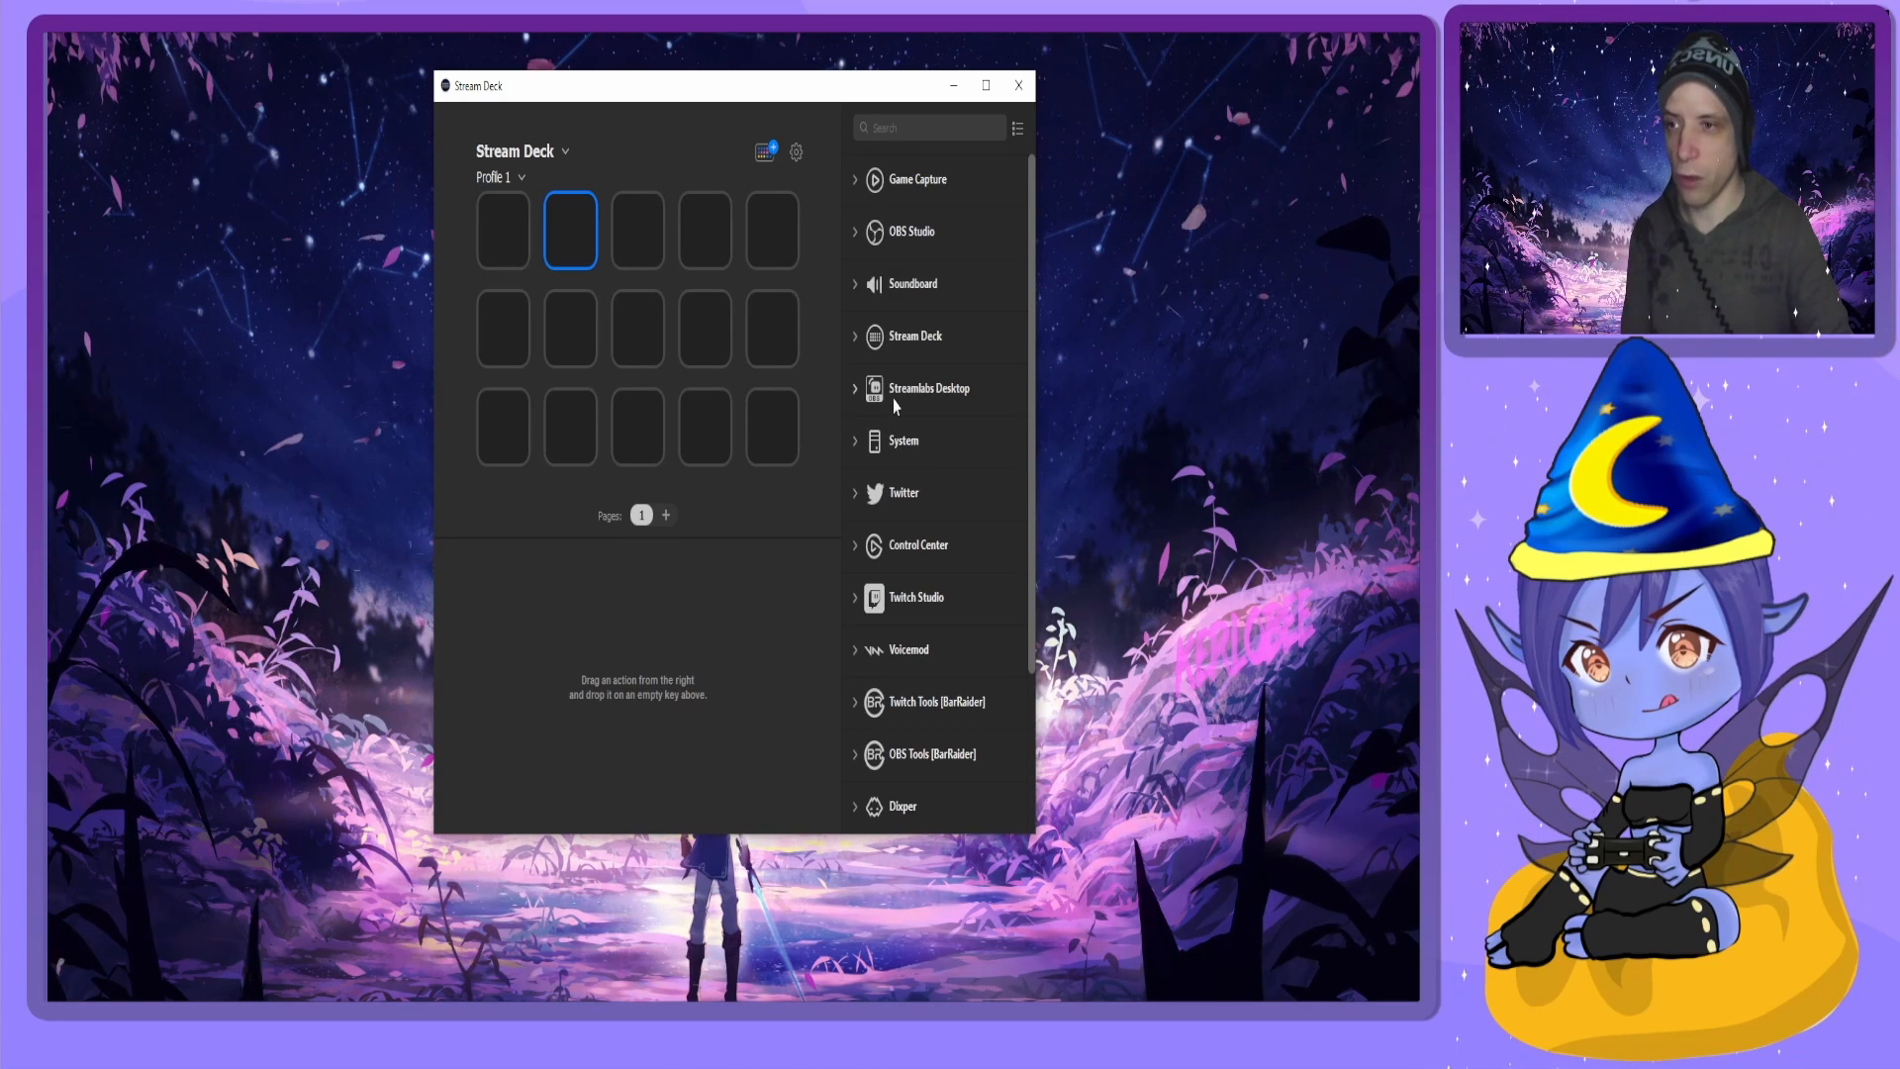
Place a Multi Action on the first key and add a System Open action to its sequence.
left_click(861, 338)
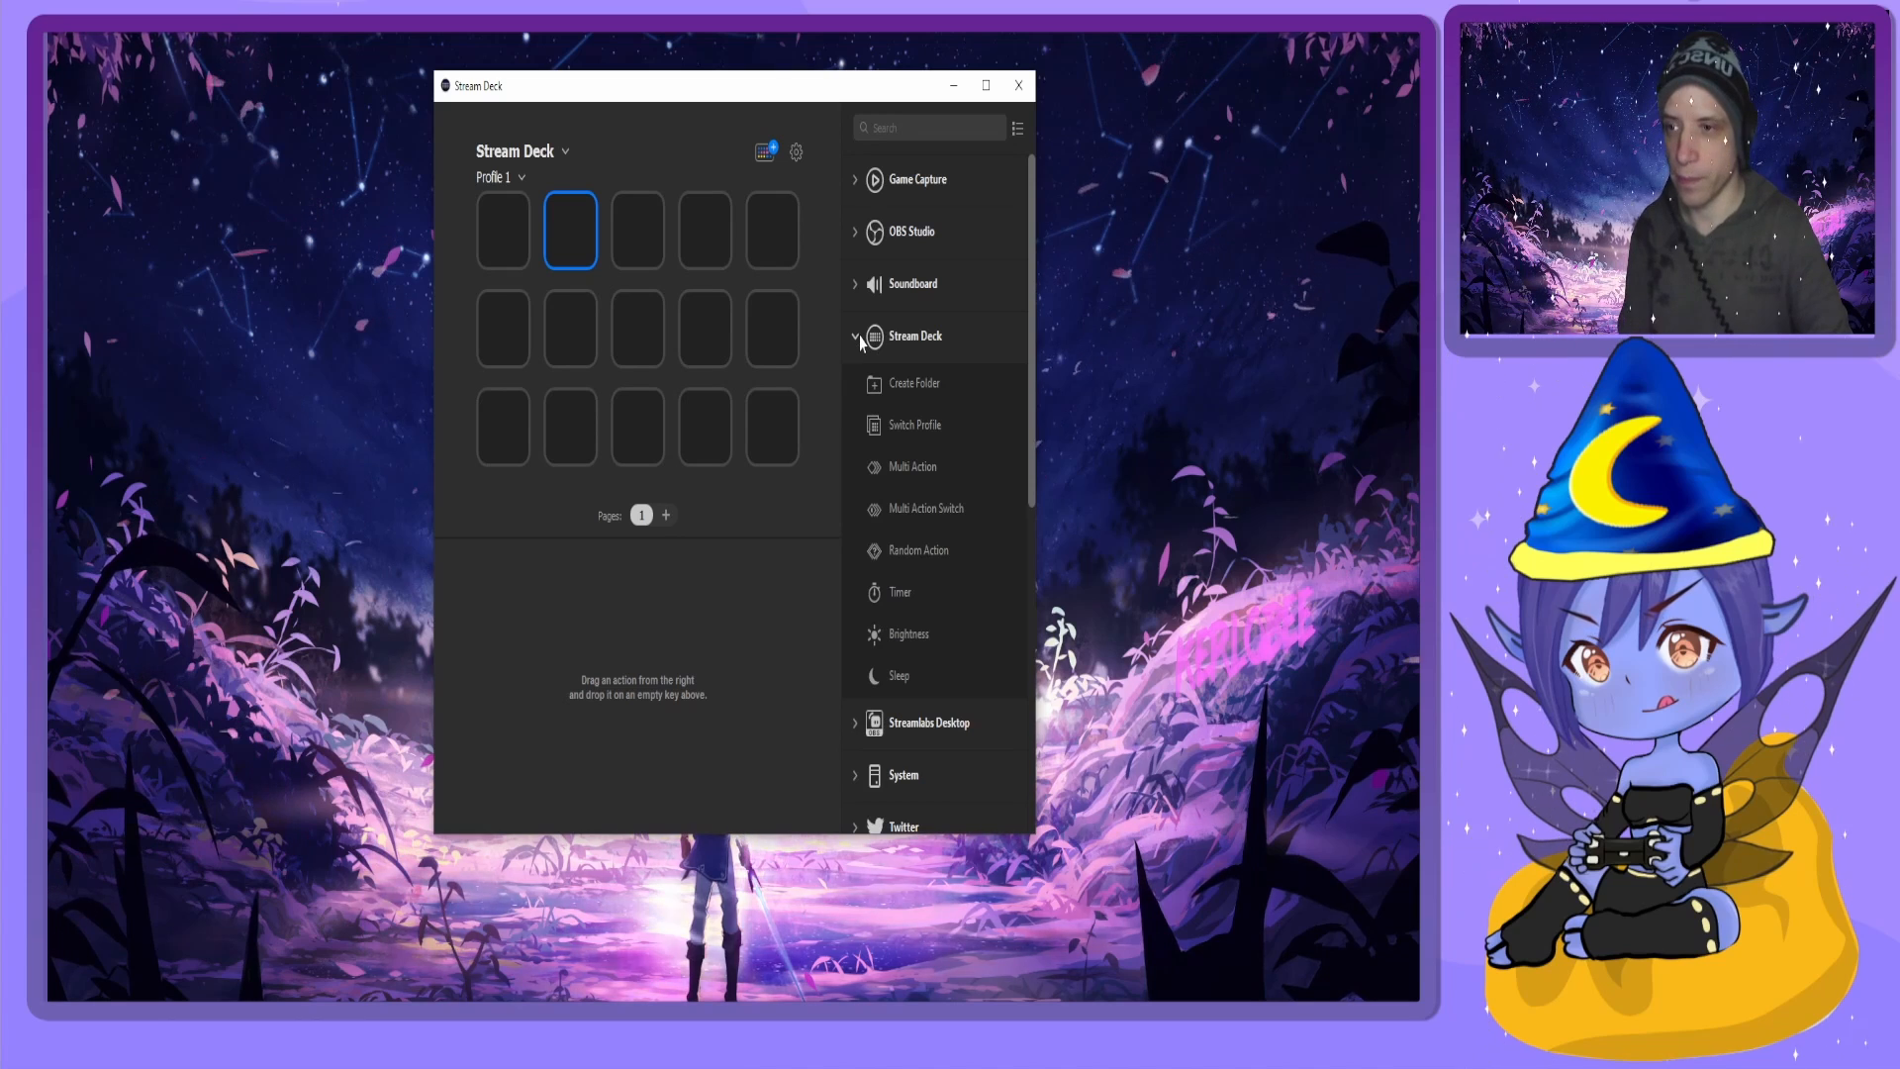
left_click_drag(905, 483, 516, 251)
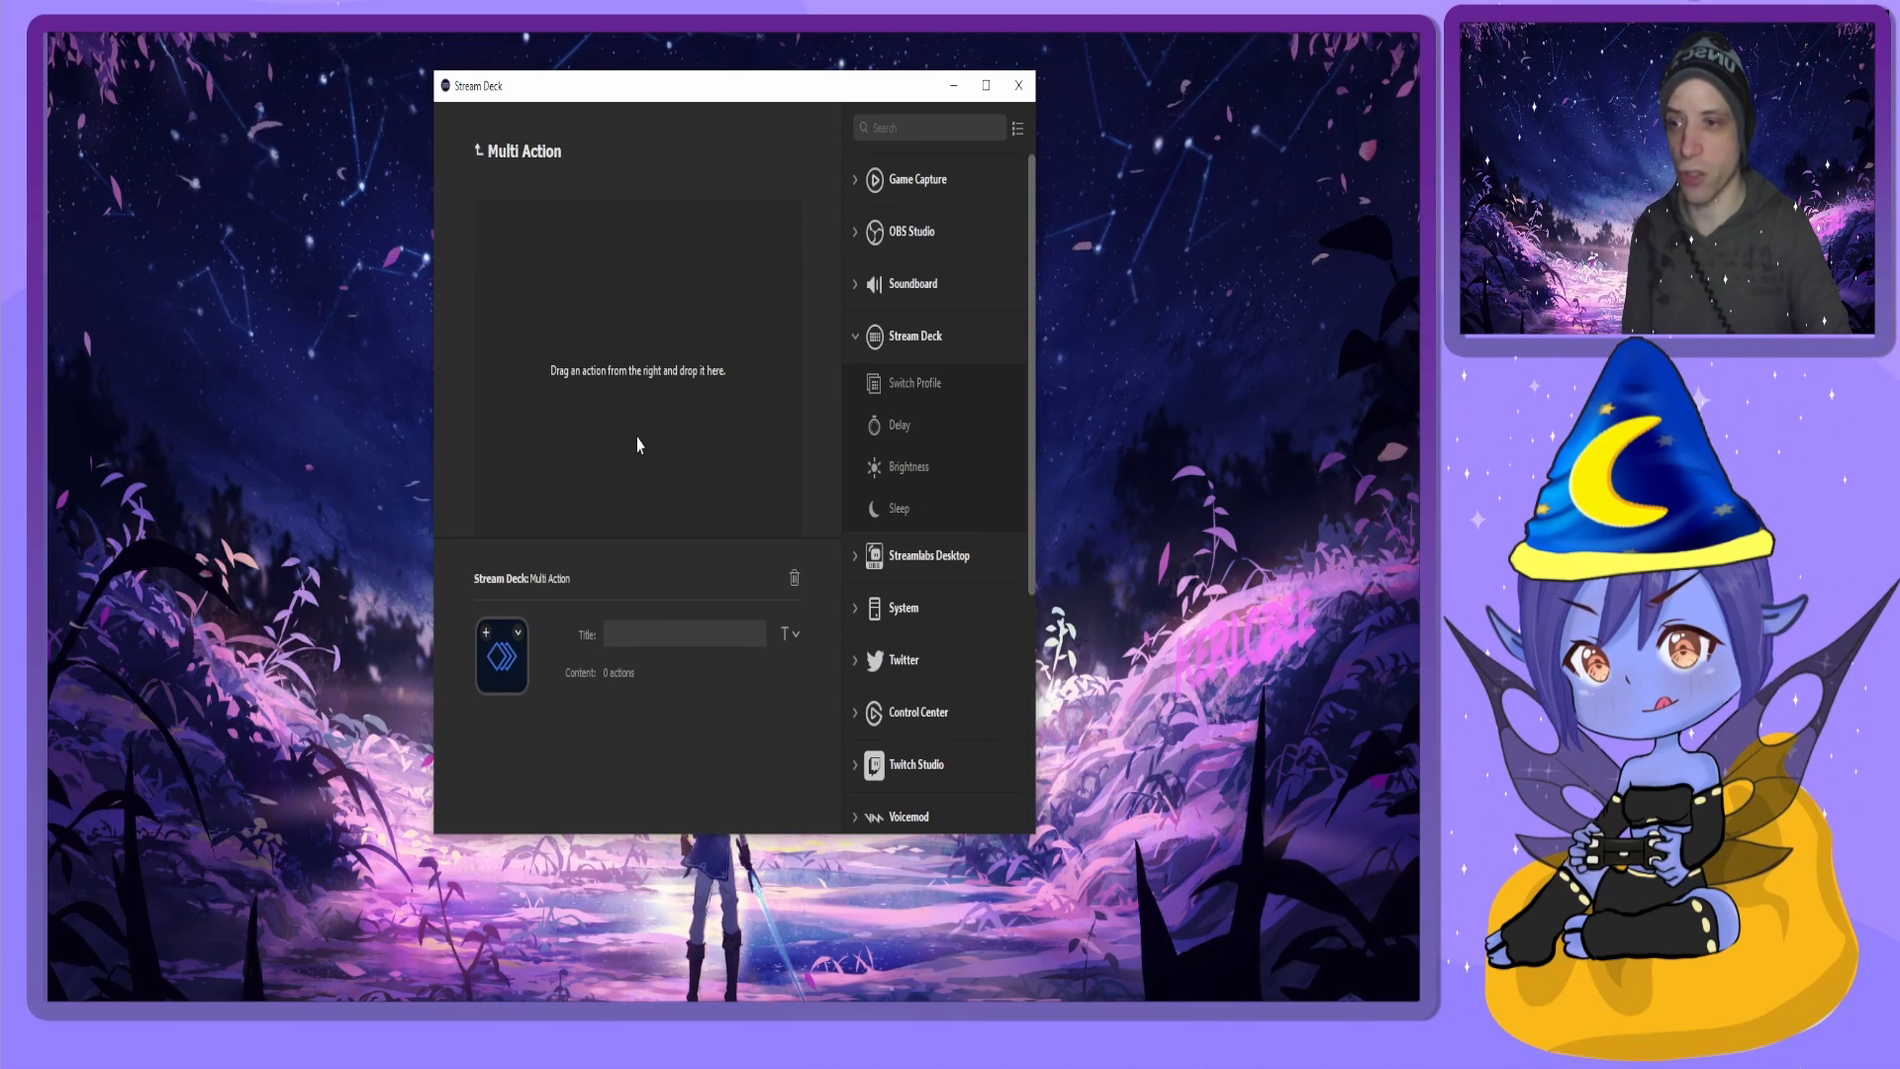
left_click(857, 610)
scroll(854, 619, "down", 2)
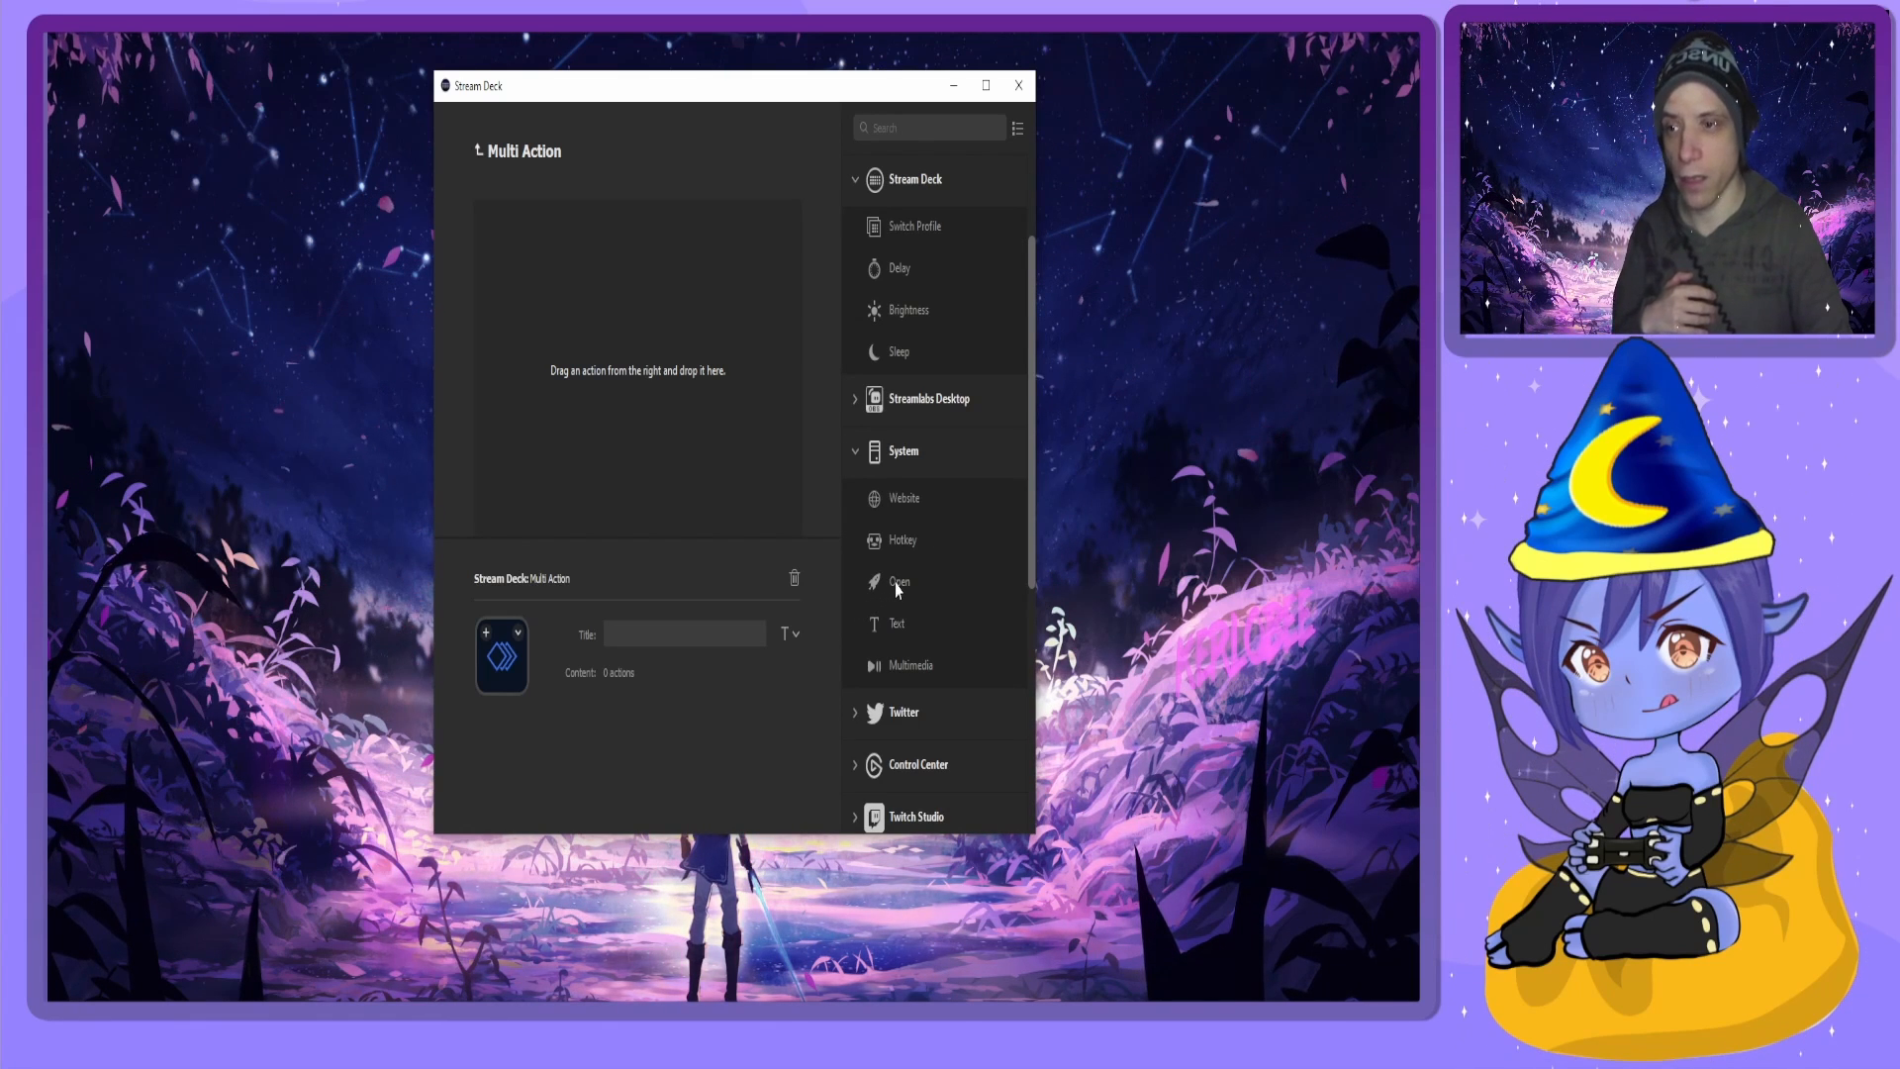
left_click_drag(897, 586, 619, 293)
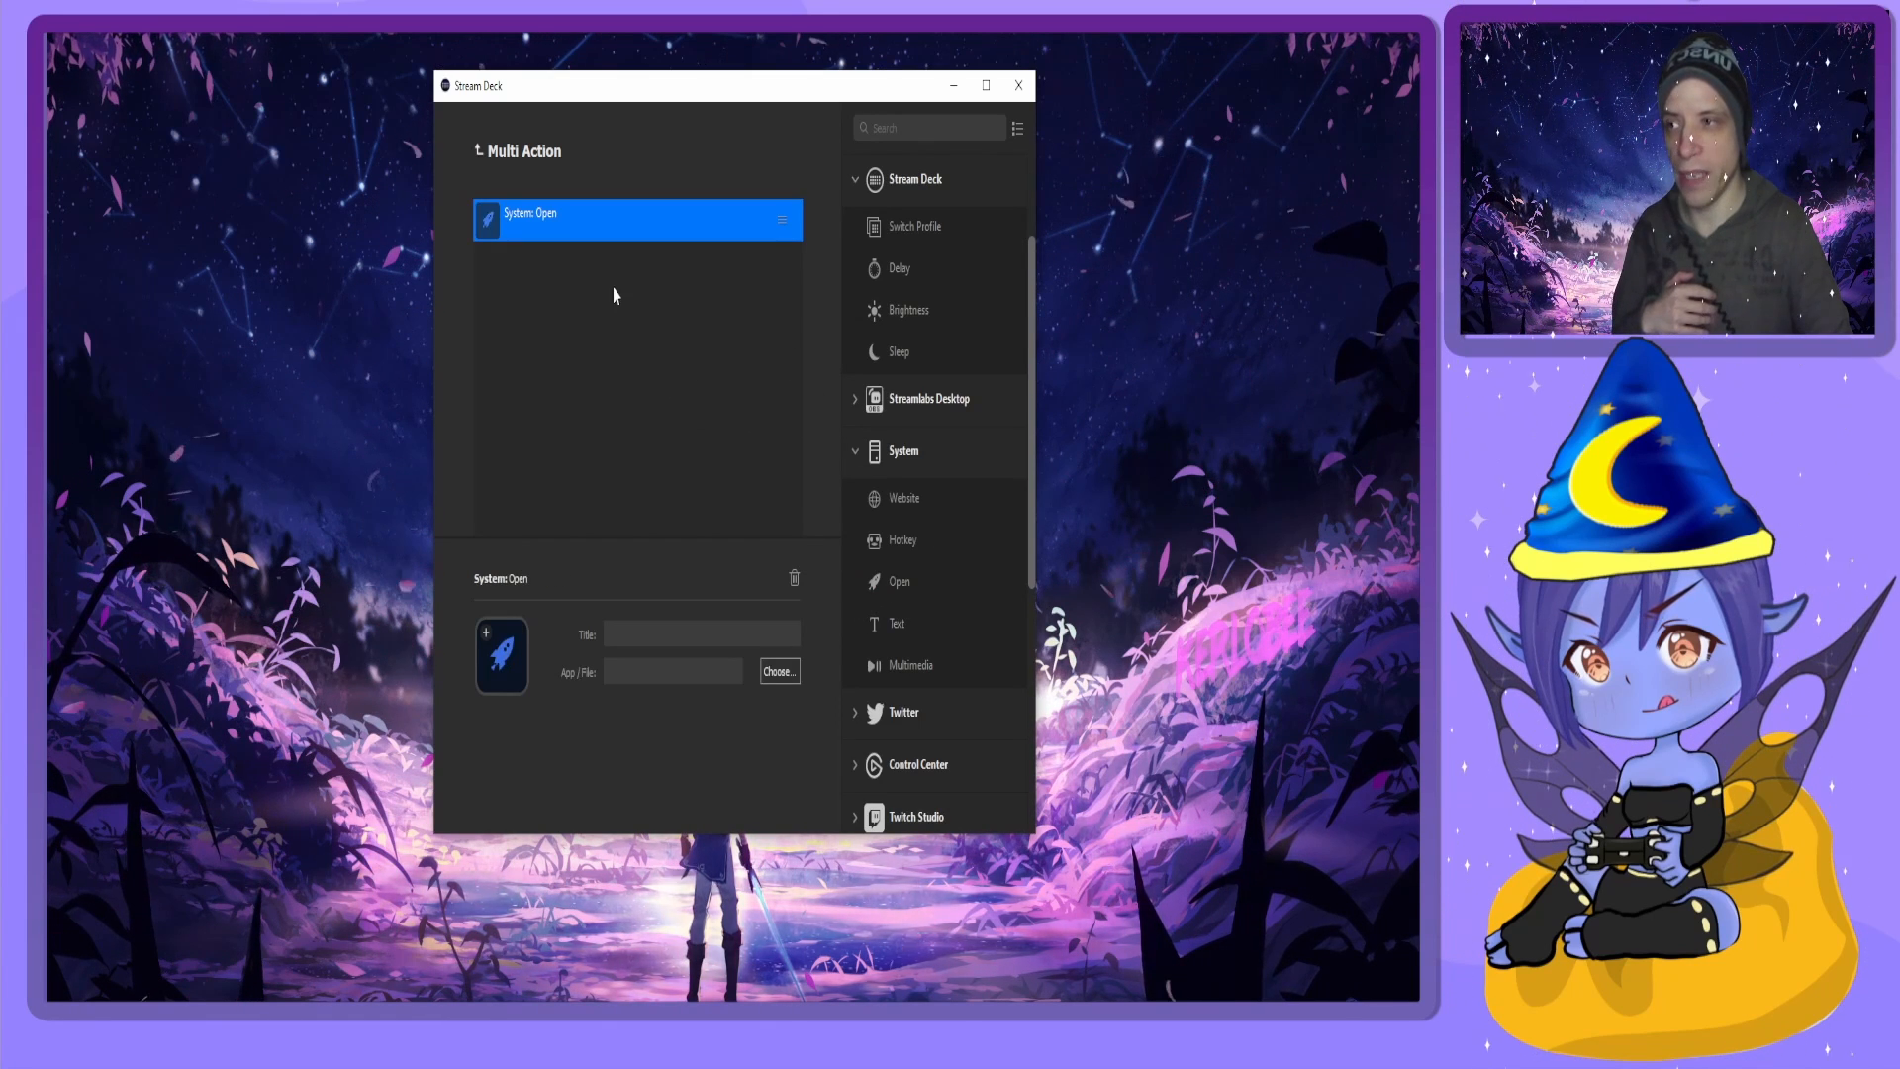
Set the Open action to launch the Diablo II Resurrected shortcut from its Start Menu program folder.
left_click(779, 672)
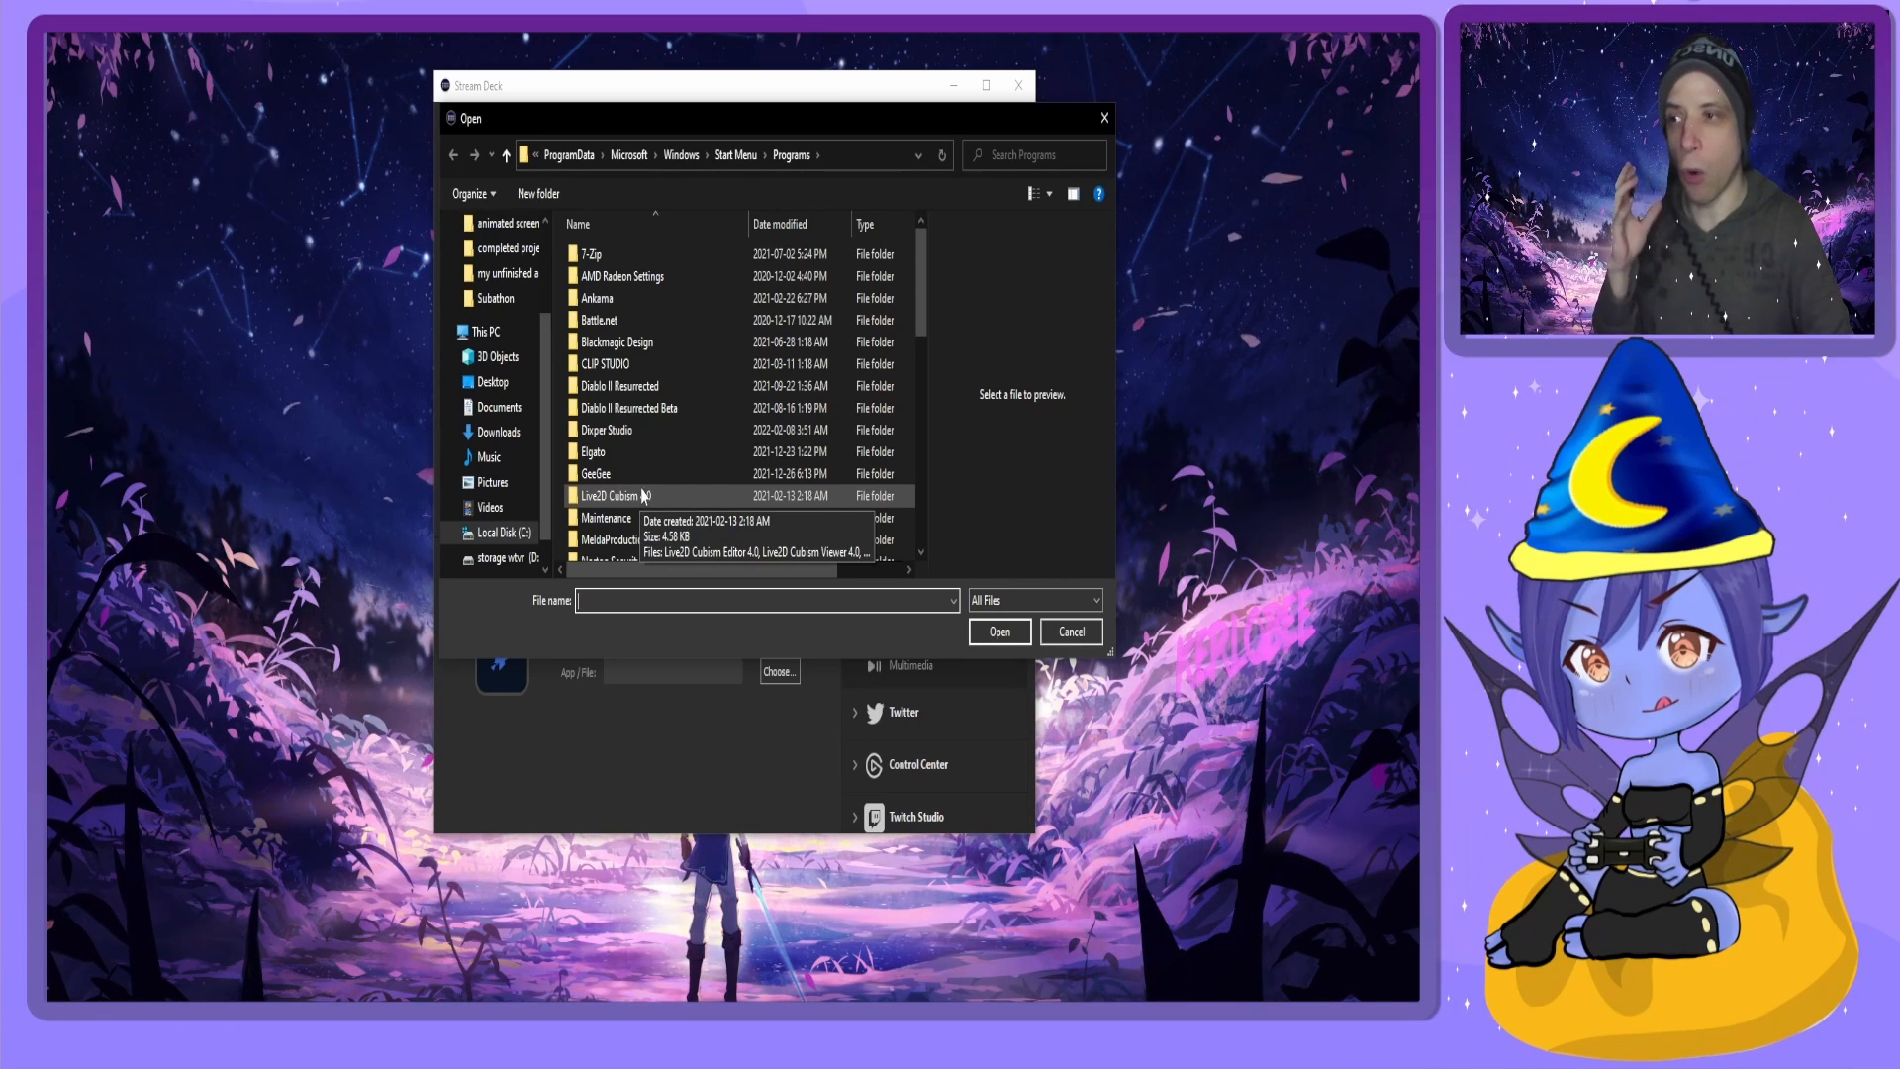
double_click(633, 391)
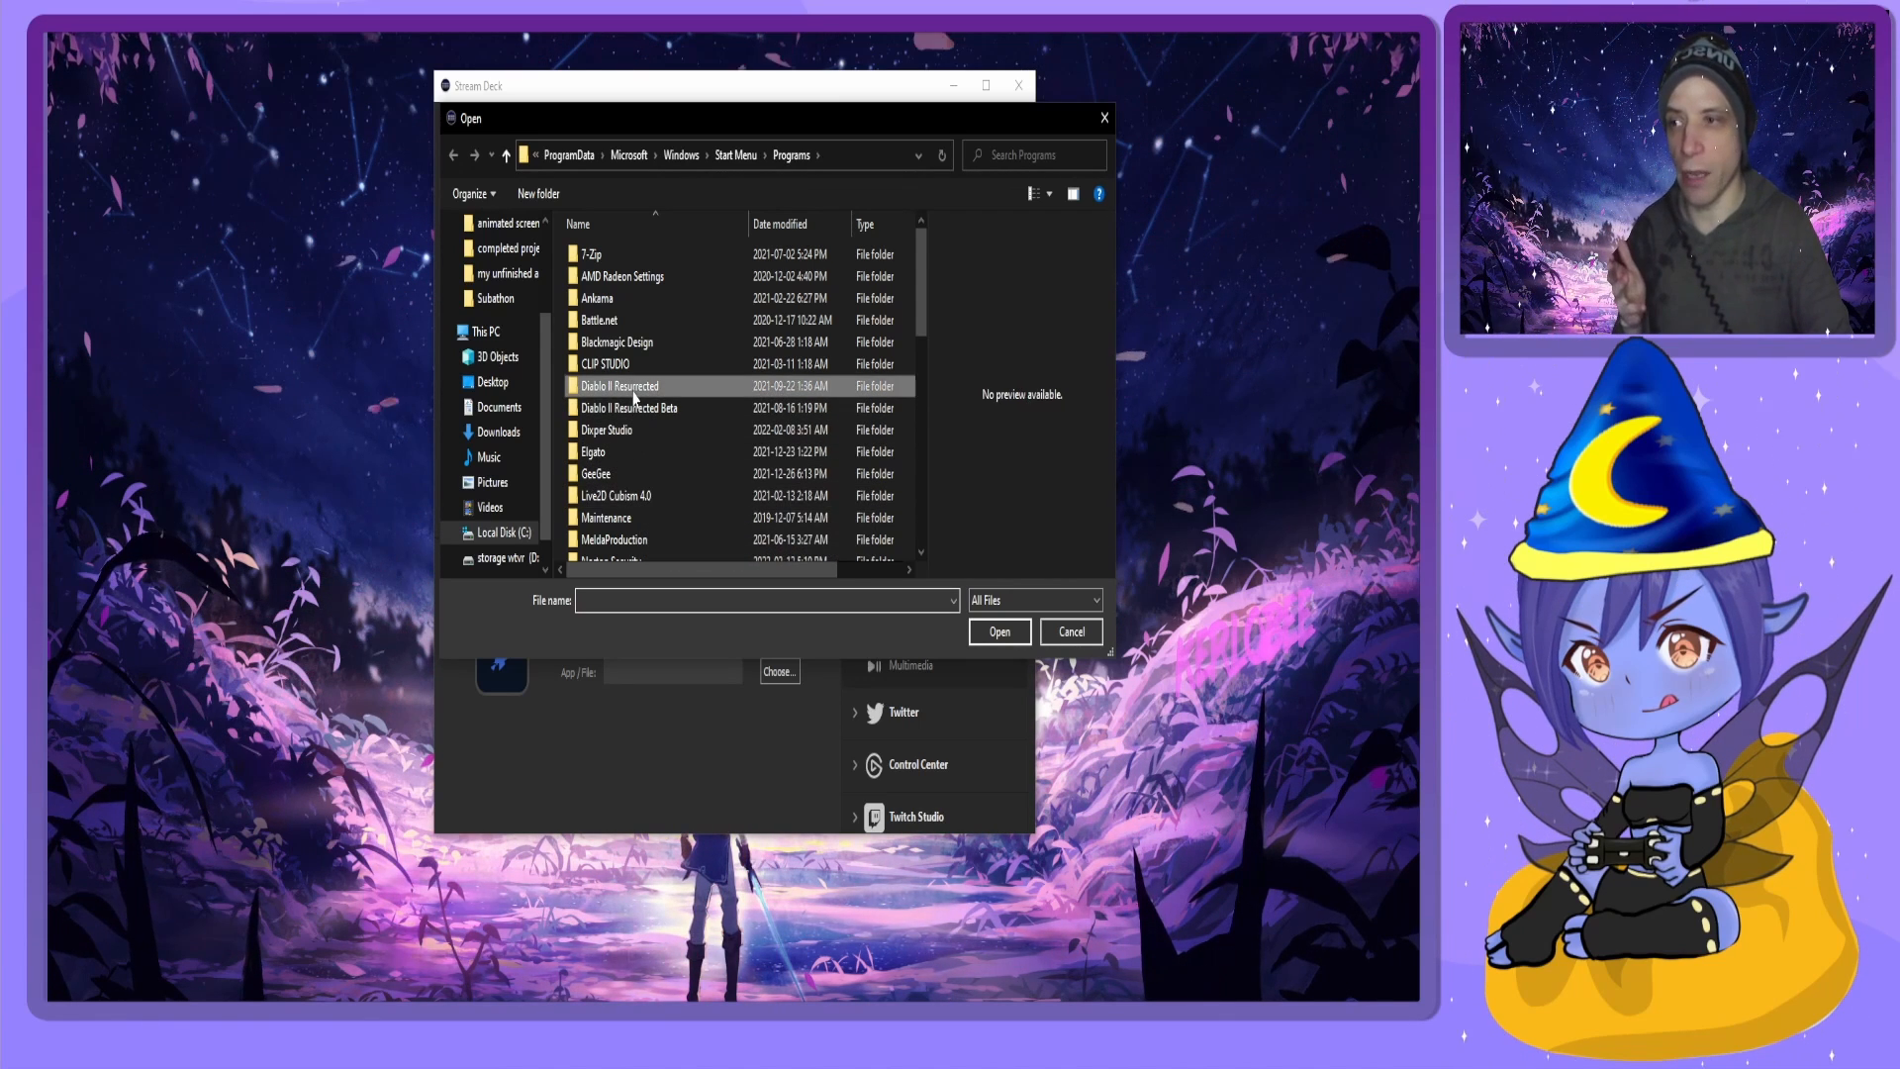
left_click(624, 256)
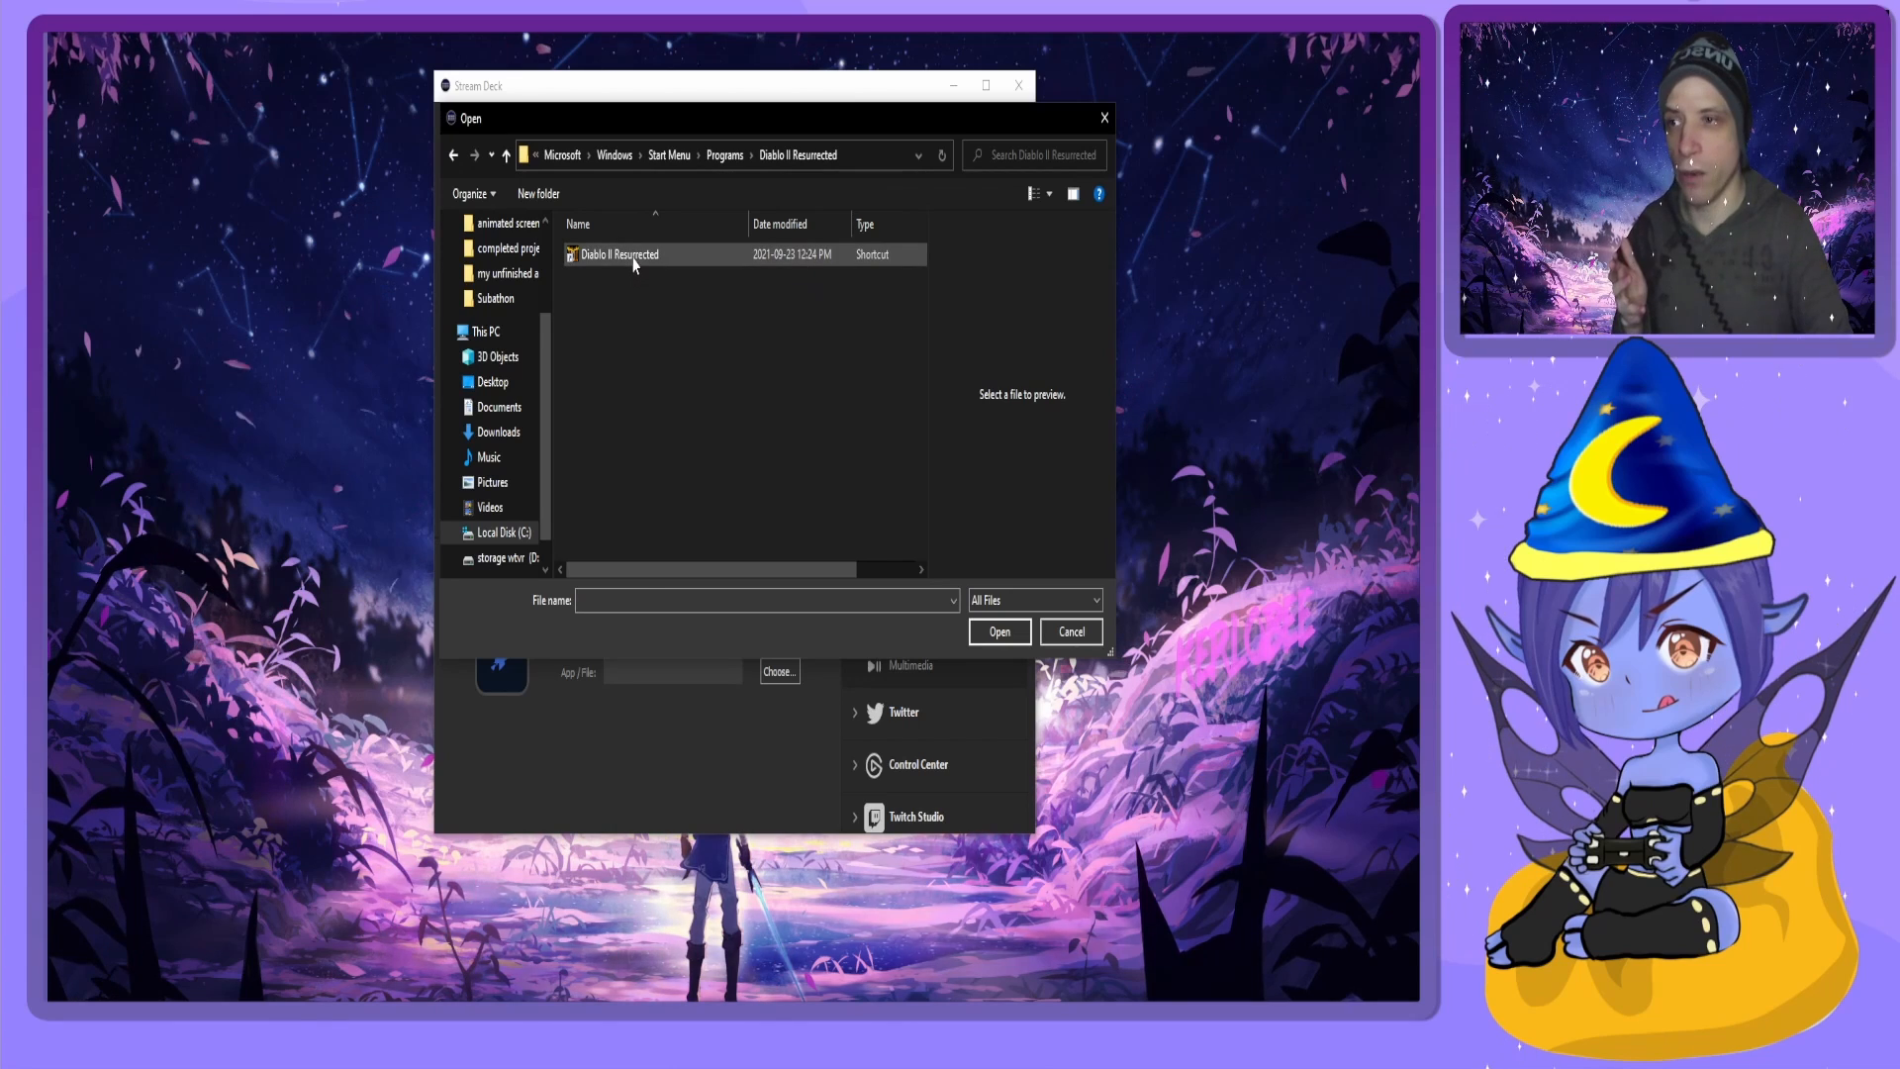
left_click(1000, 632)
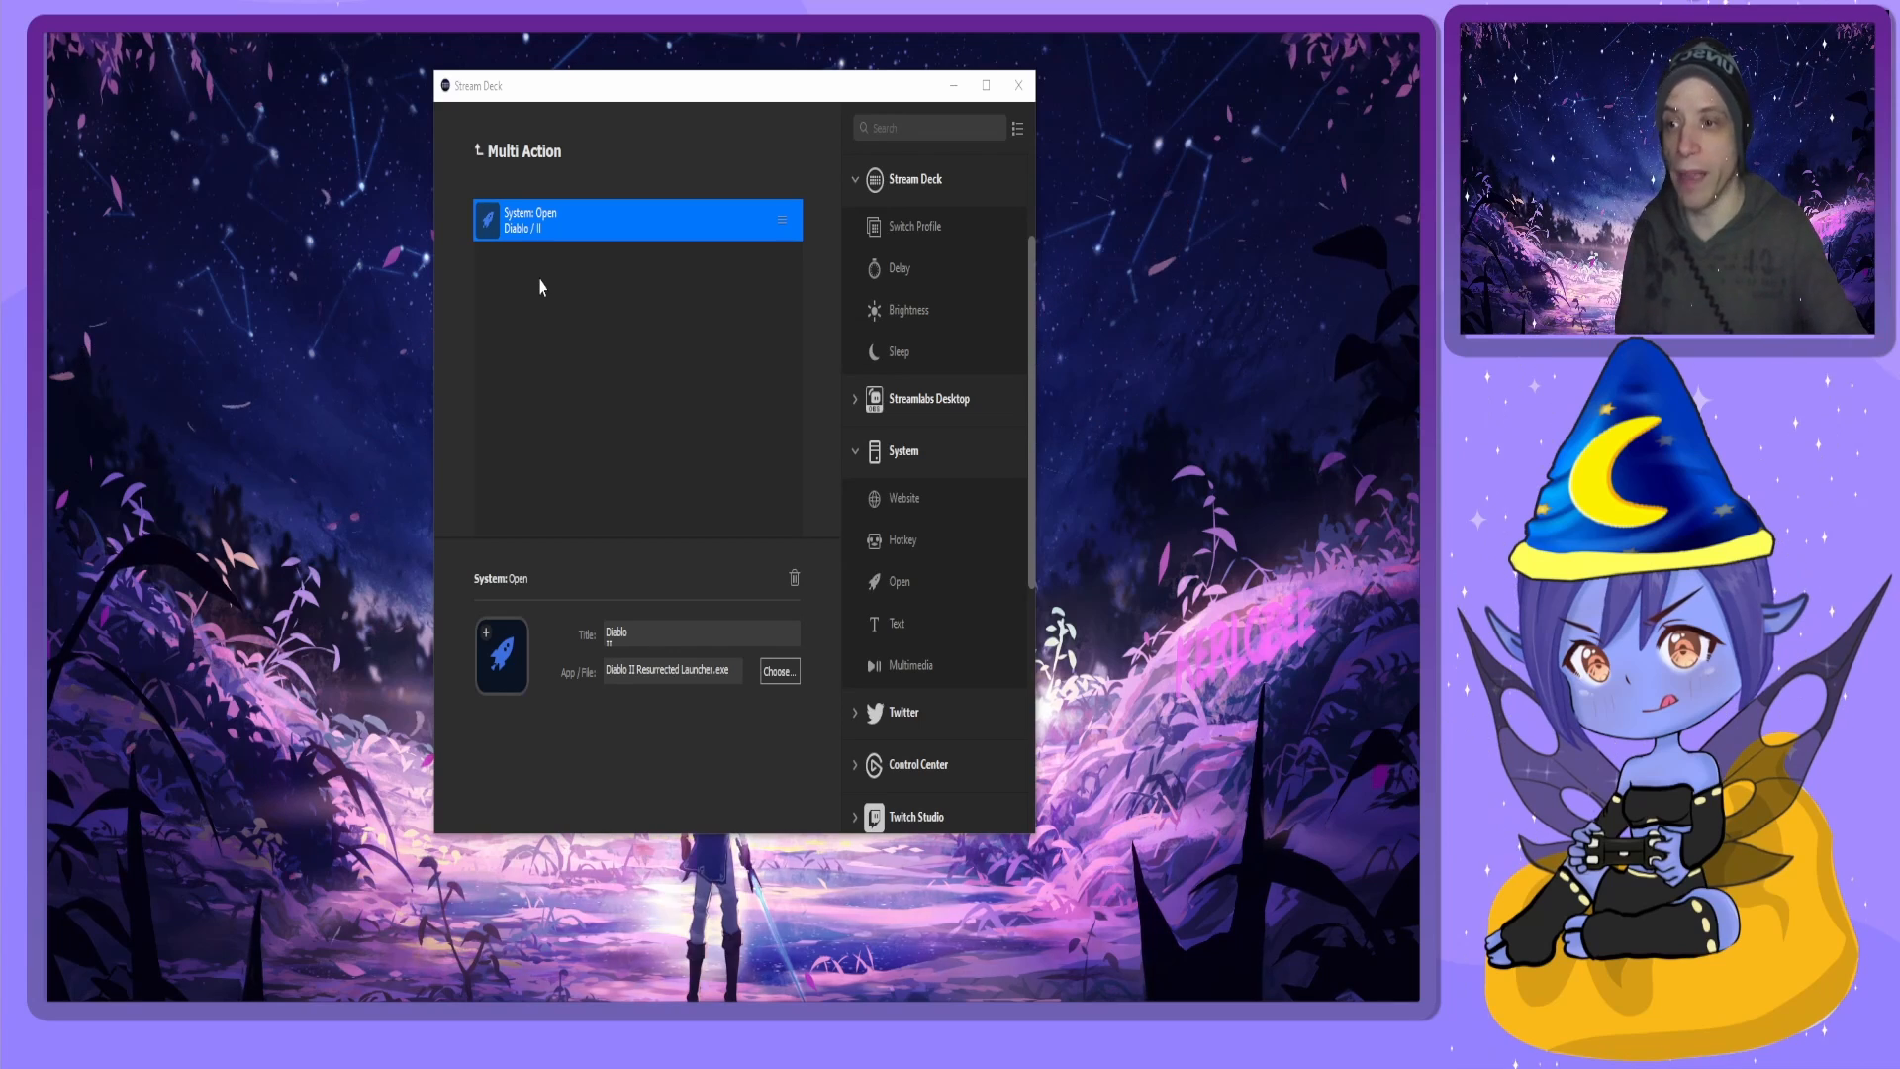
Add a second System Open action to the Multi Action that launches the OBS Studio shortcut from the desktop's Stream folder.
left_click_drag(895, 599, 607, 357)
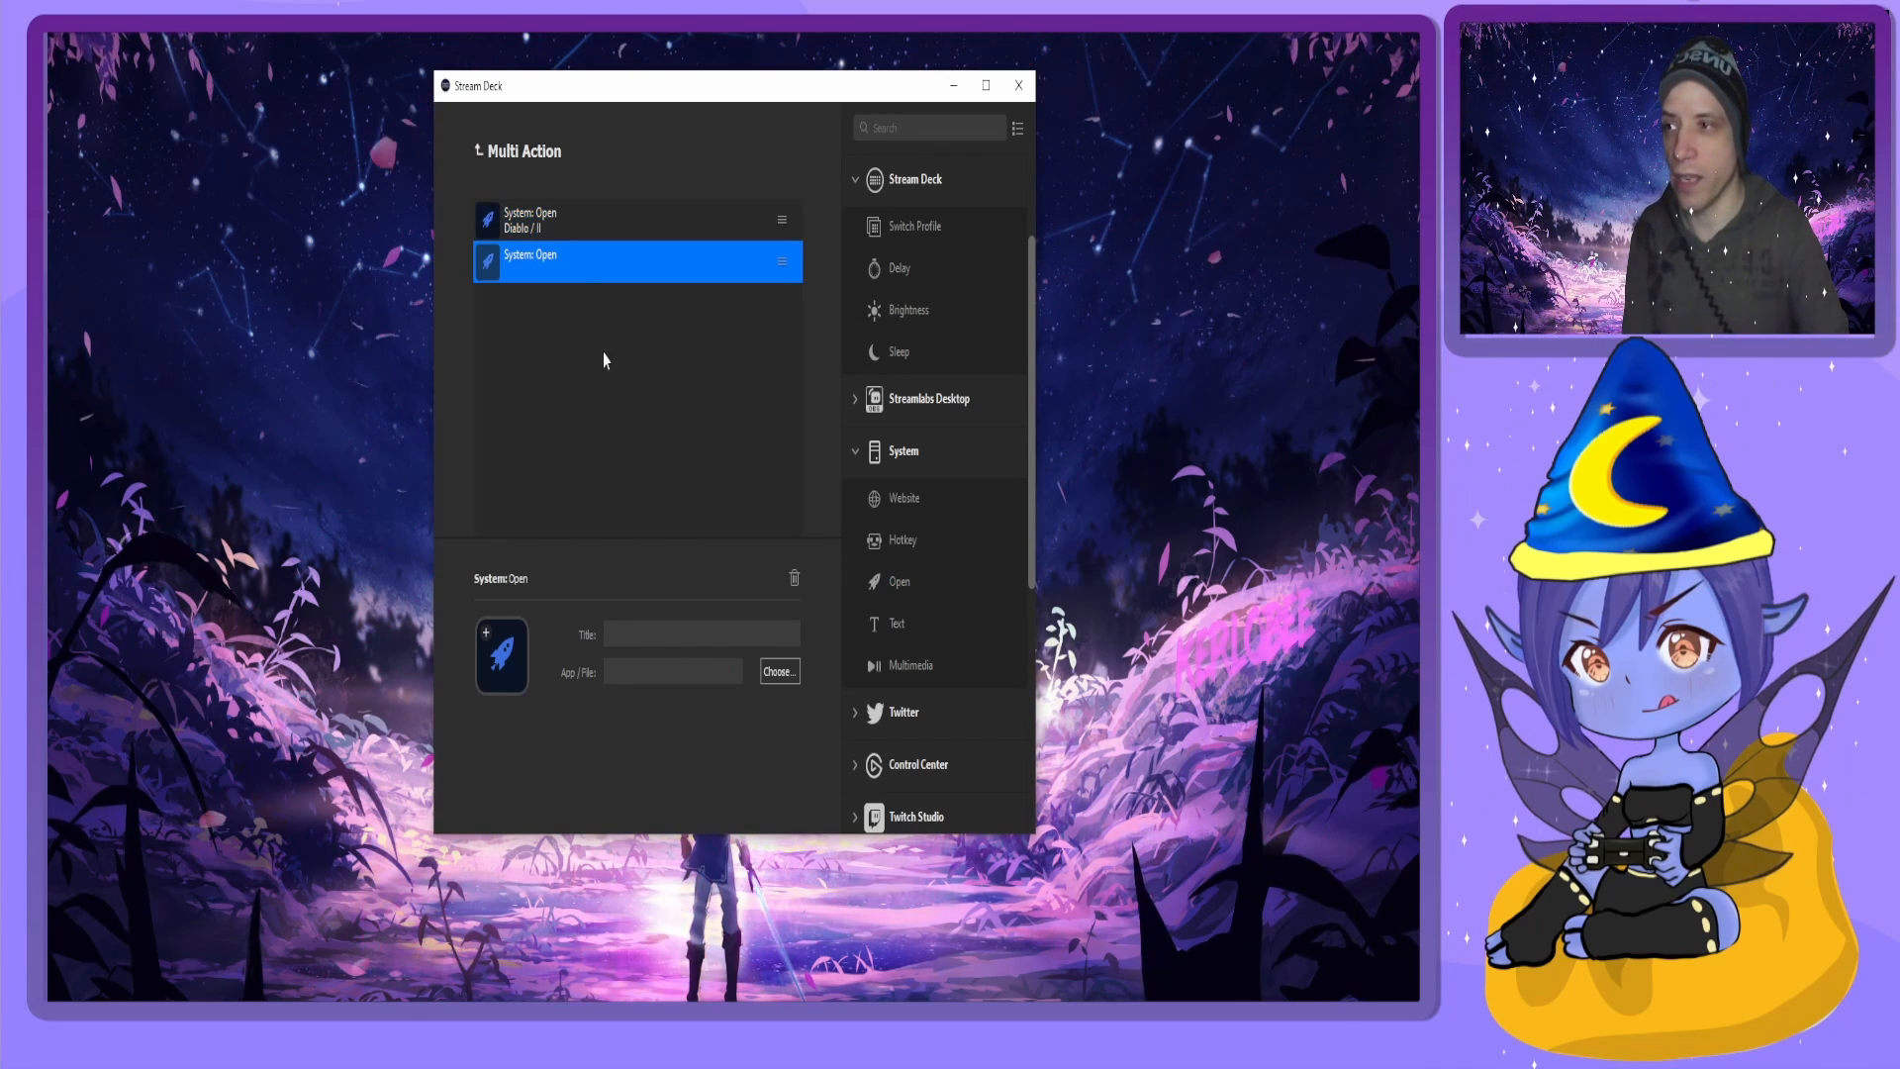
left_click(780, 678)
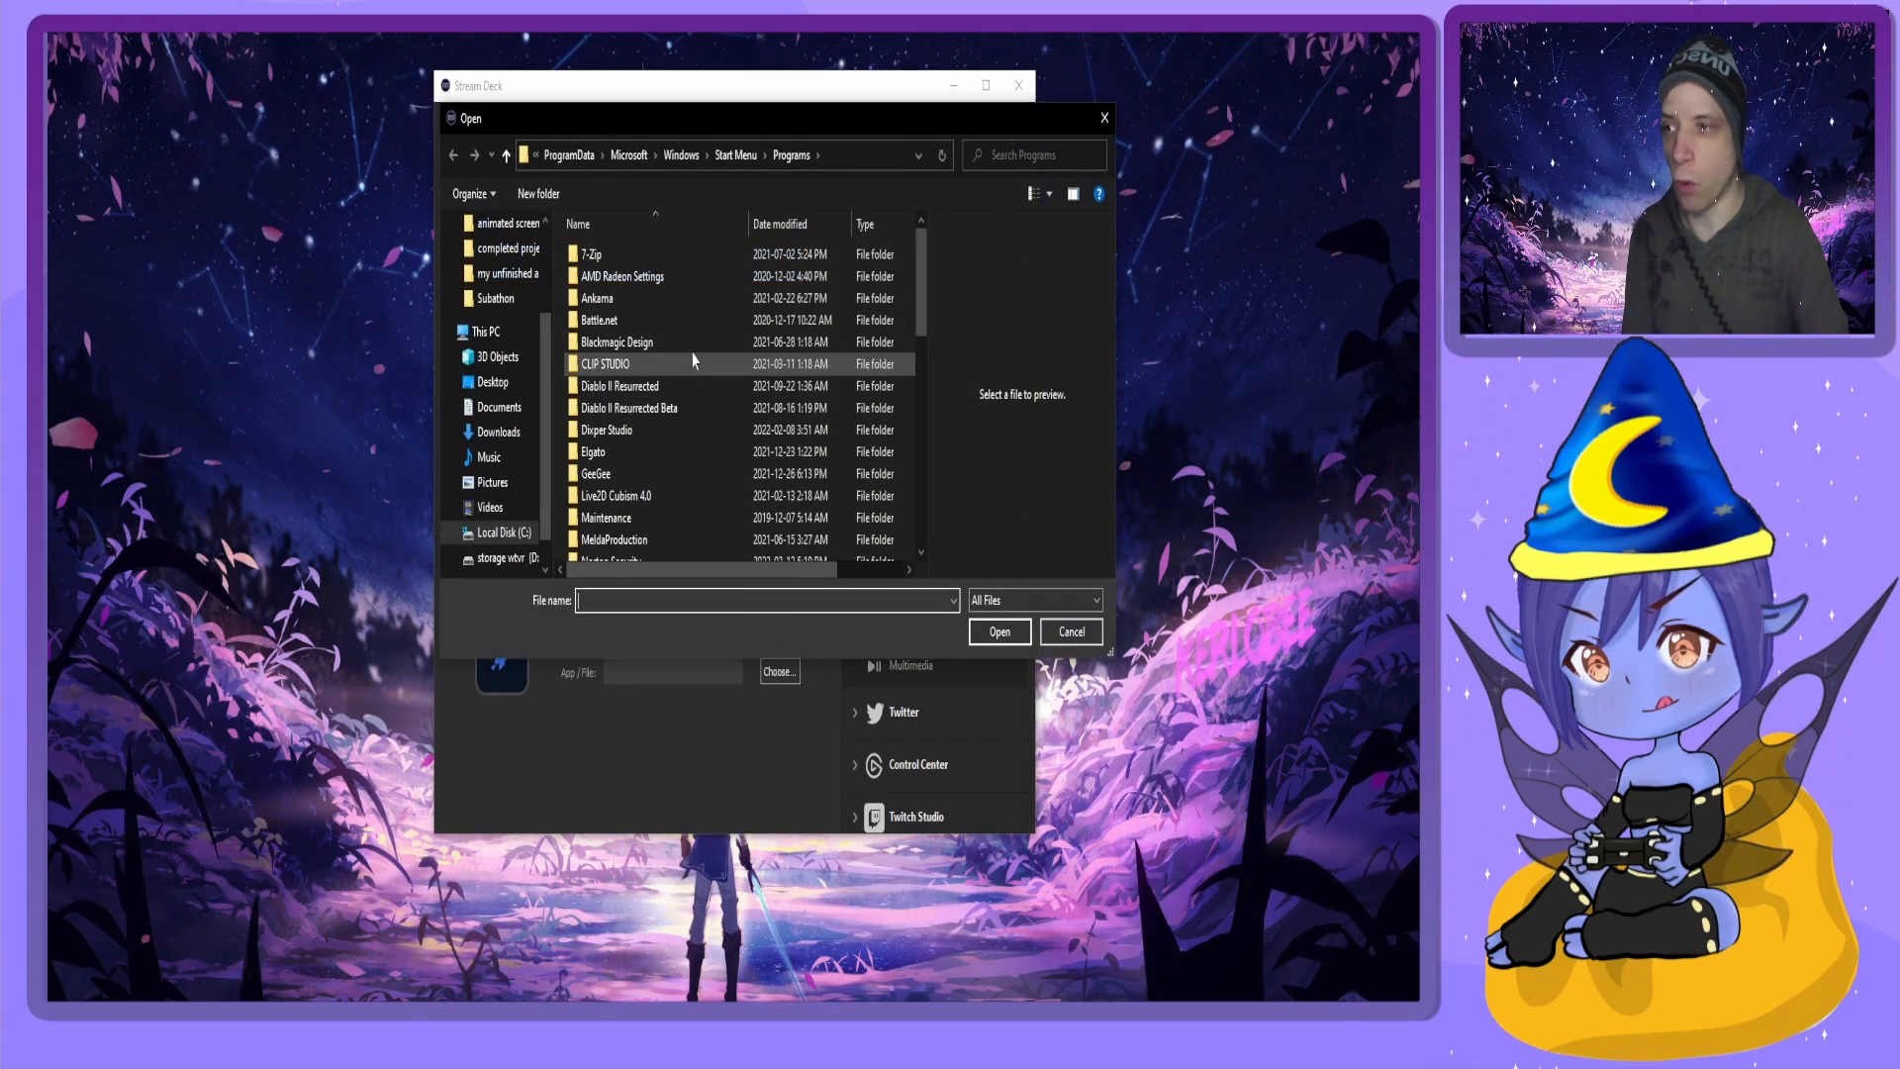
left_click(492, 382)
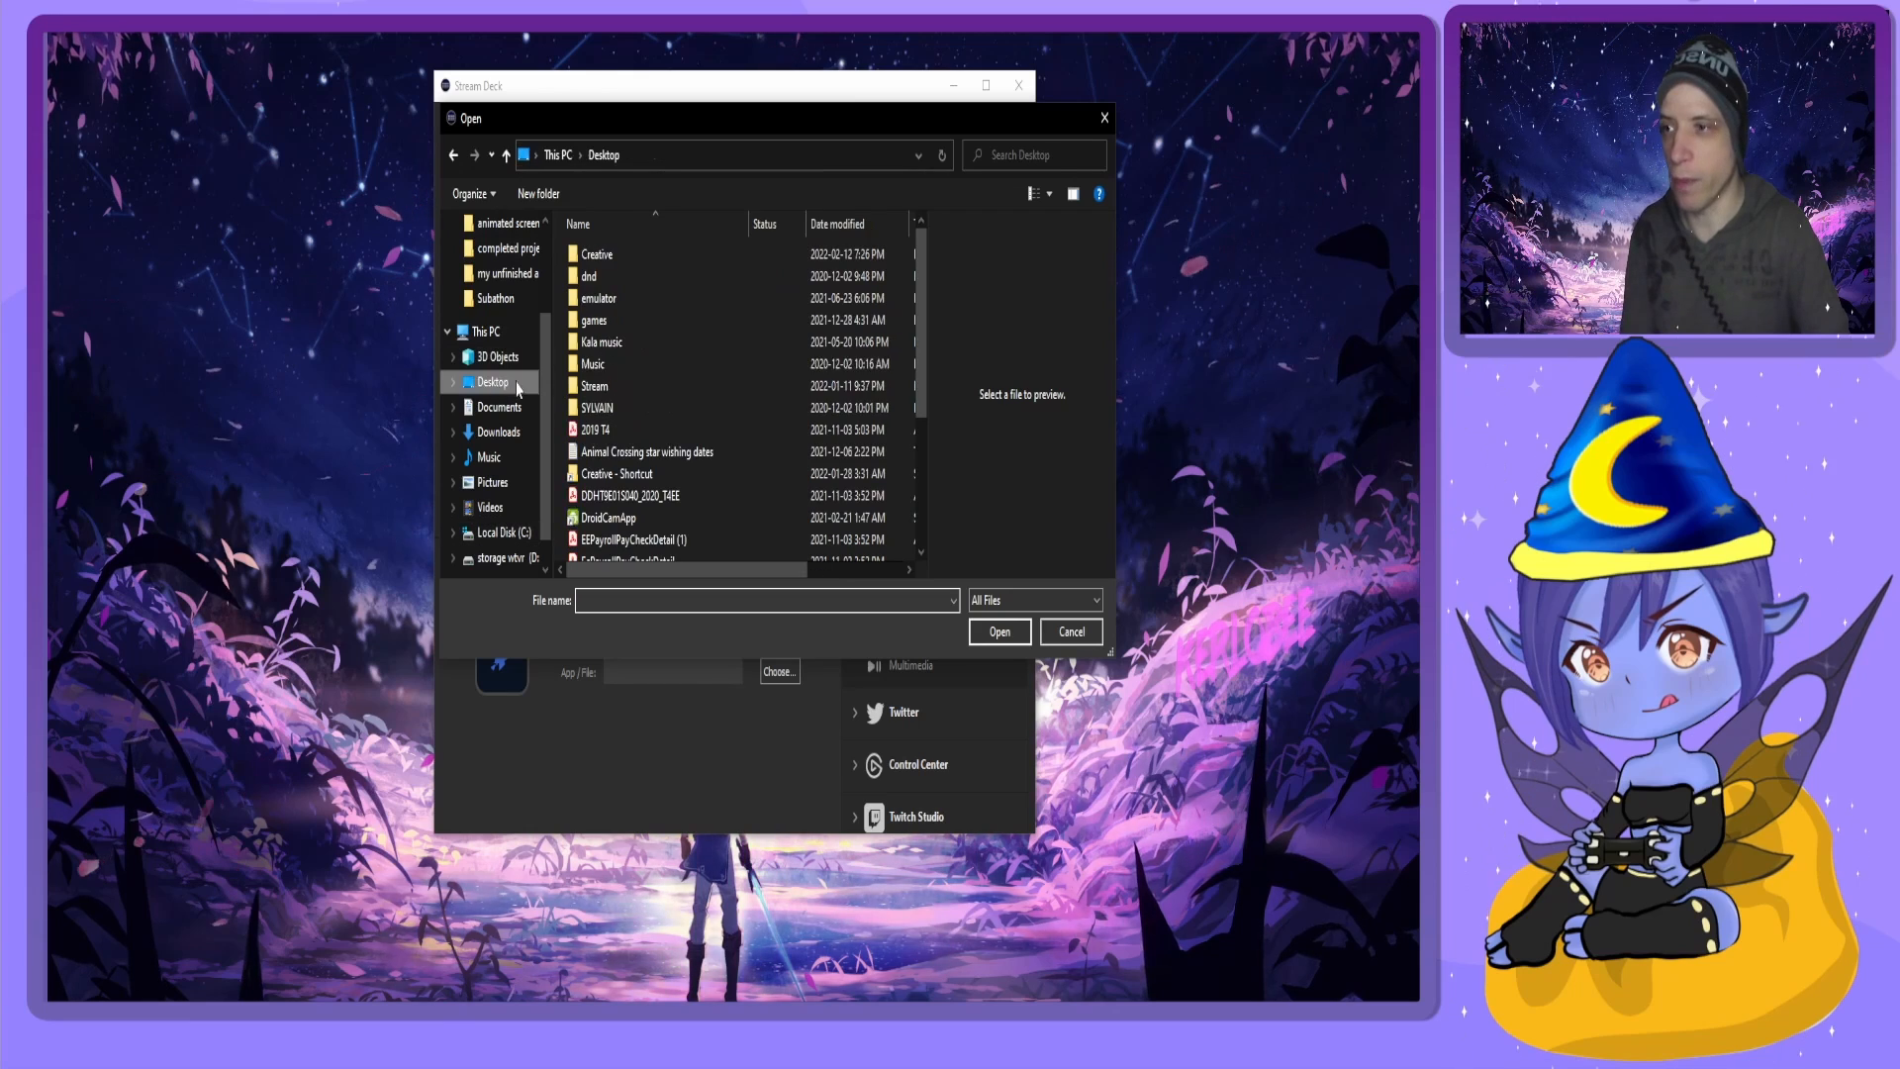
scroll(603, 327, "down", 3)
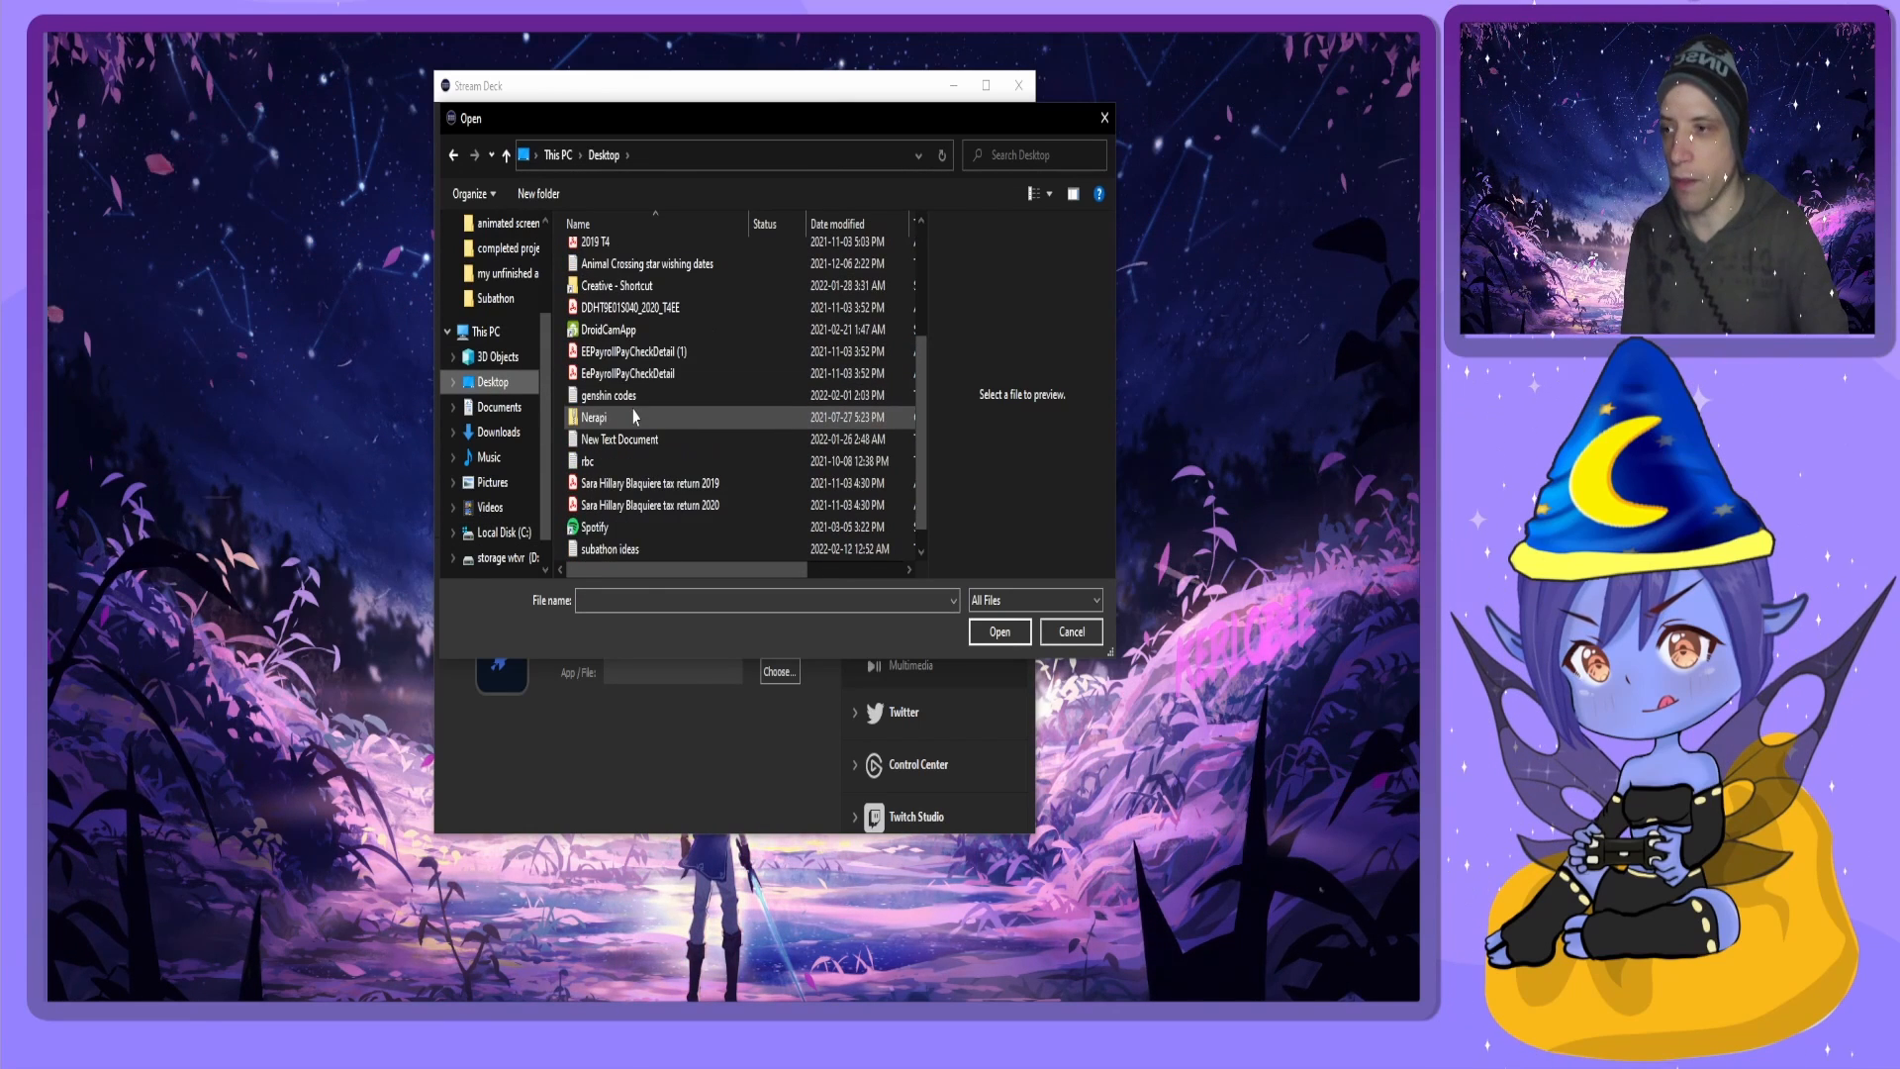
scroll(613, 376, "up", 3)
double_click(623, 388)
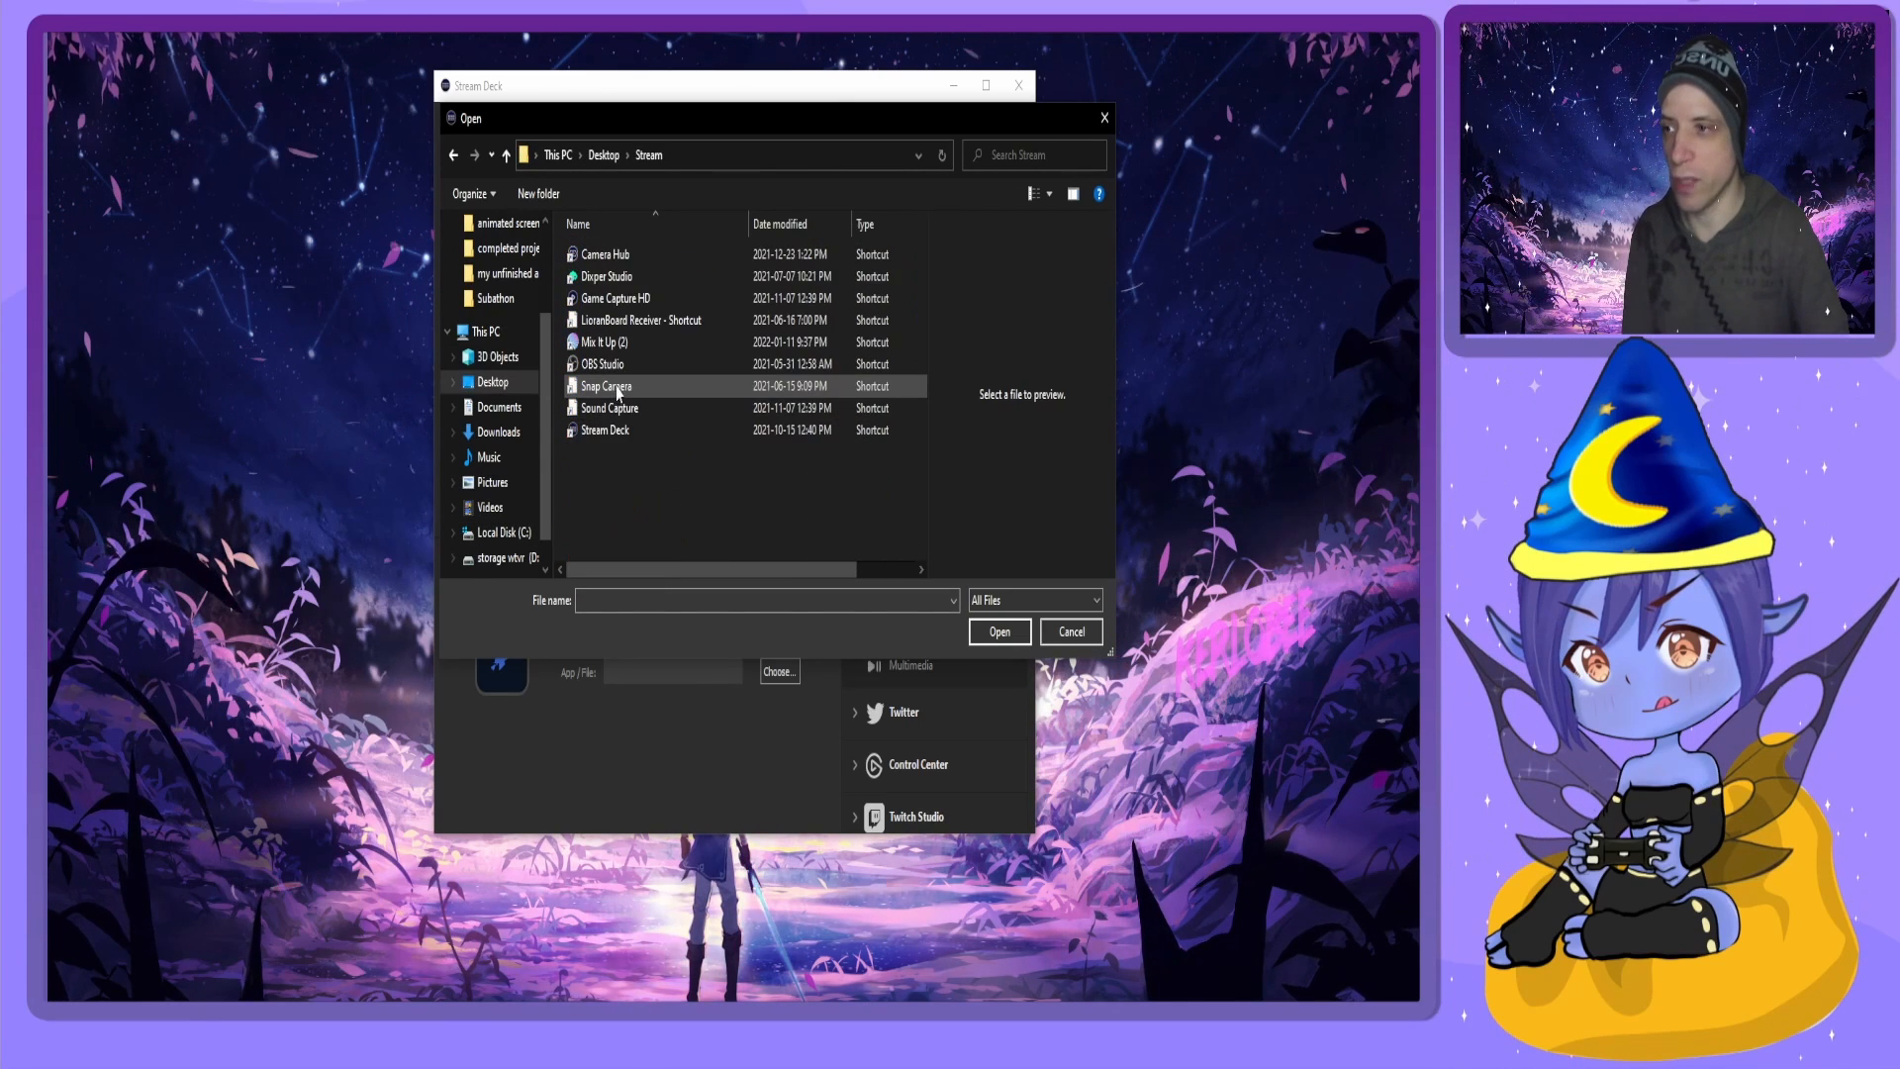
left_click(621, 368)
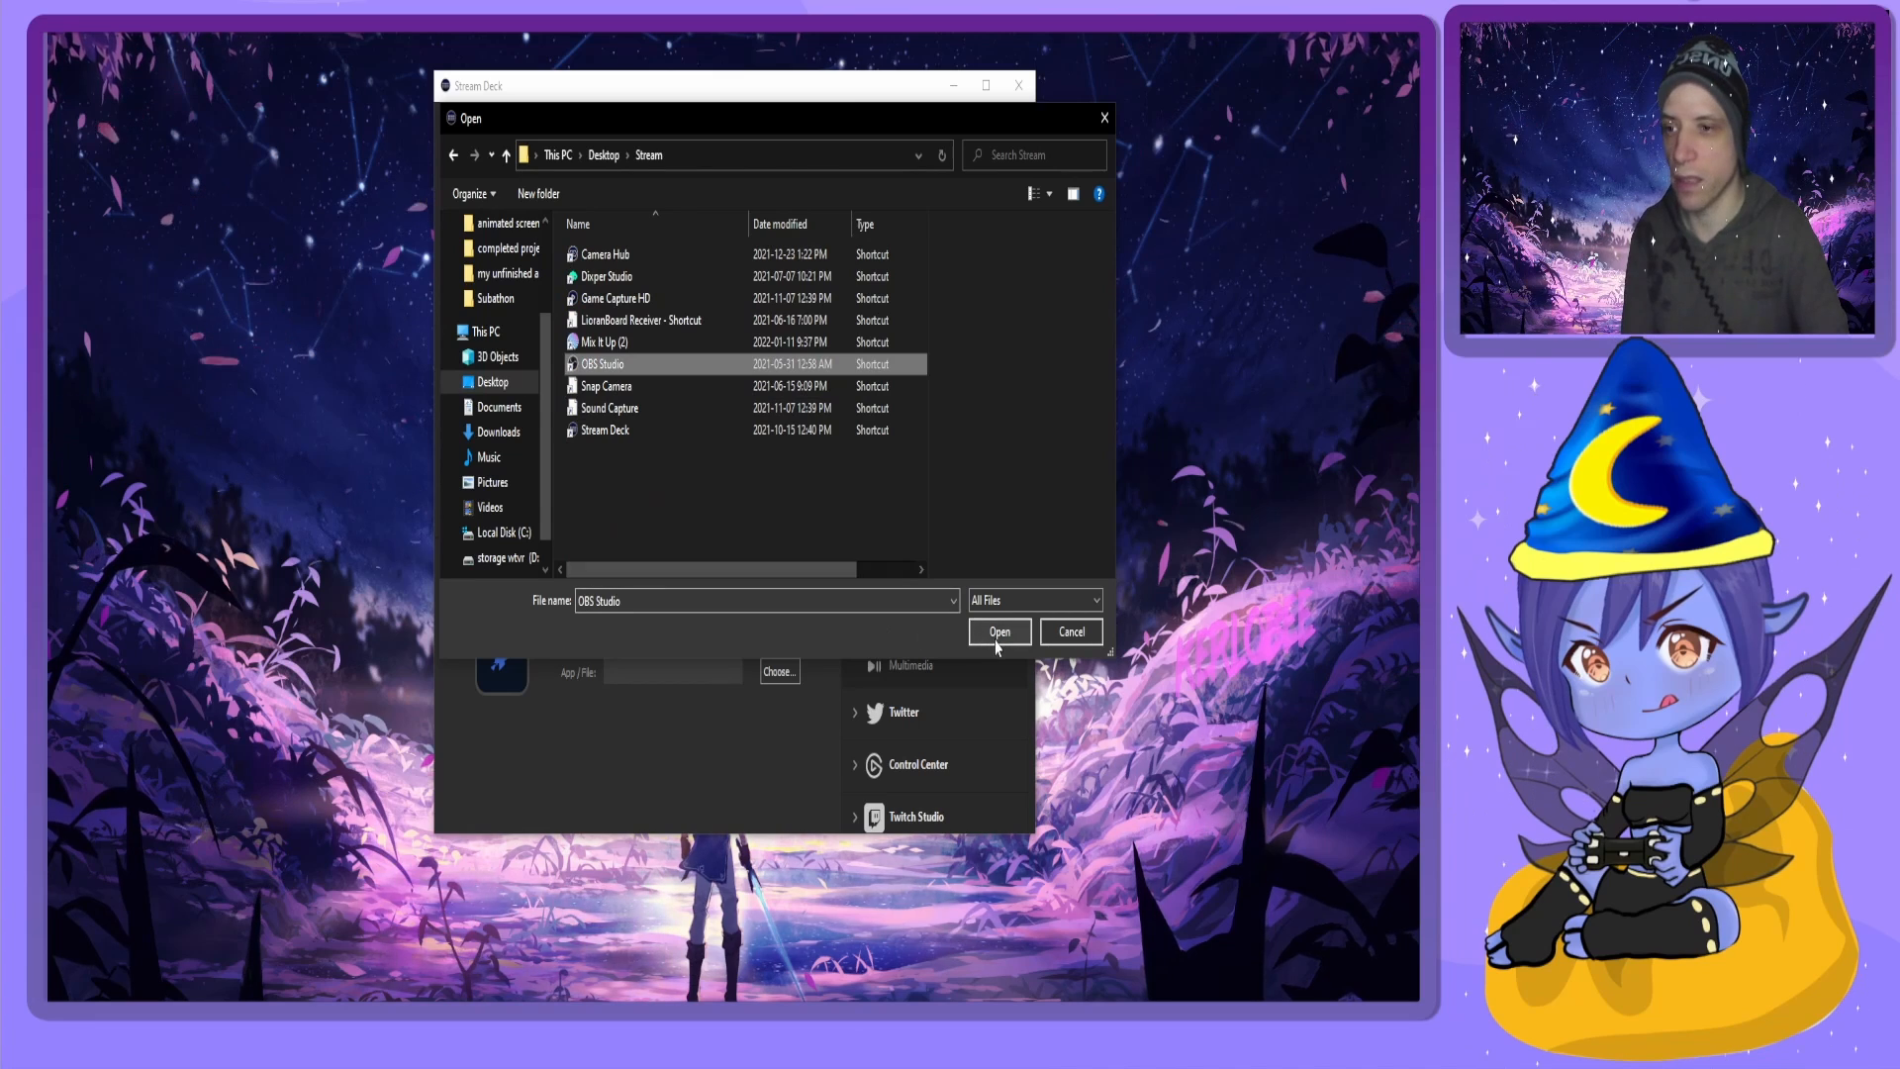
left_click(998, 634)
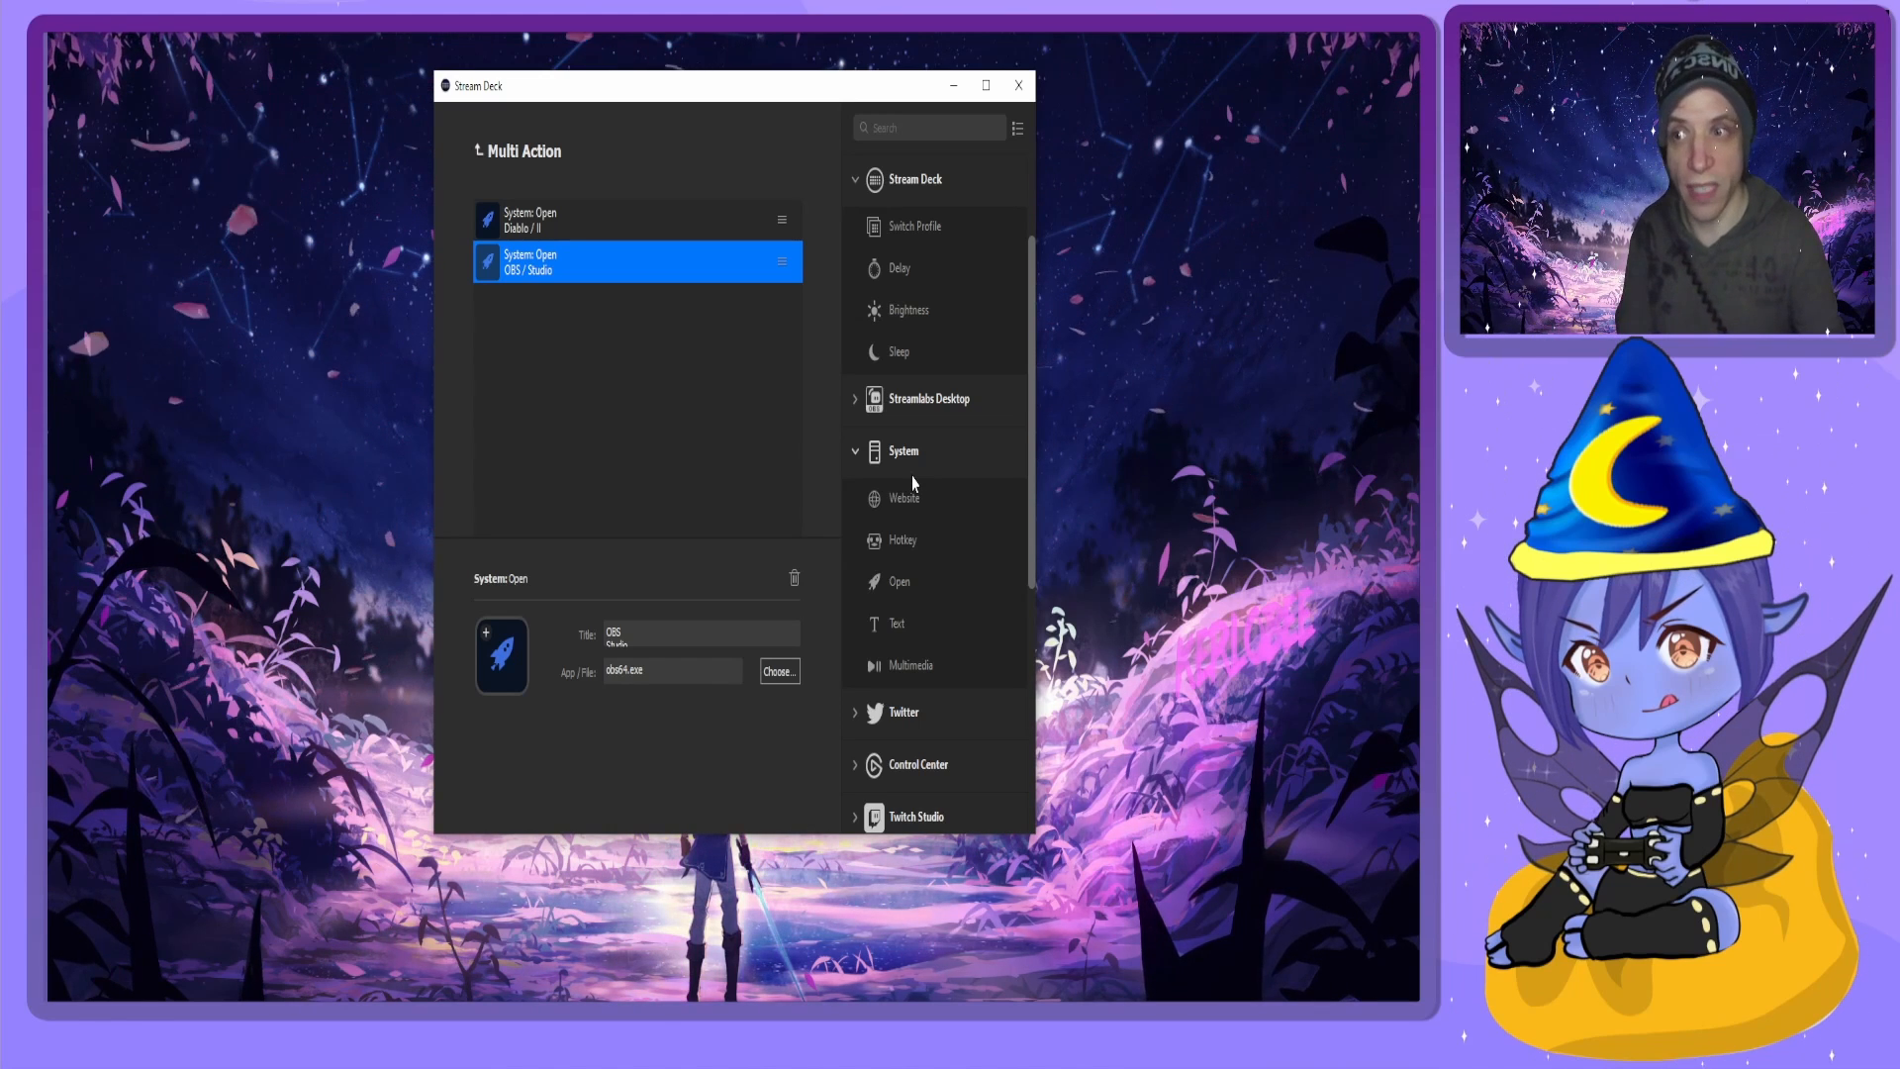
Add an OBS Studio Scene action to the Multi Action, using the Streaming collection and the Starting scene.
scroll(913, 478, "up", 2)
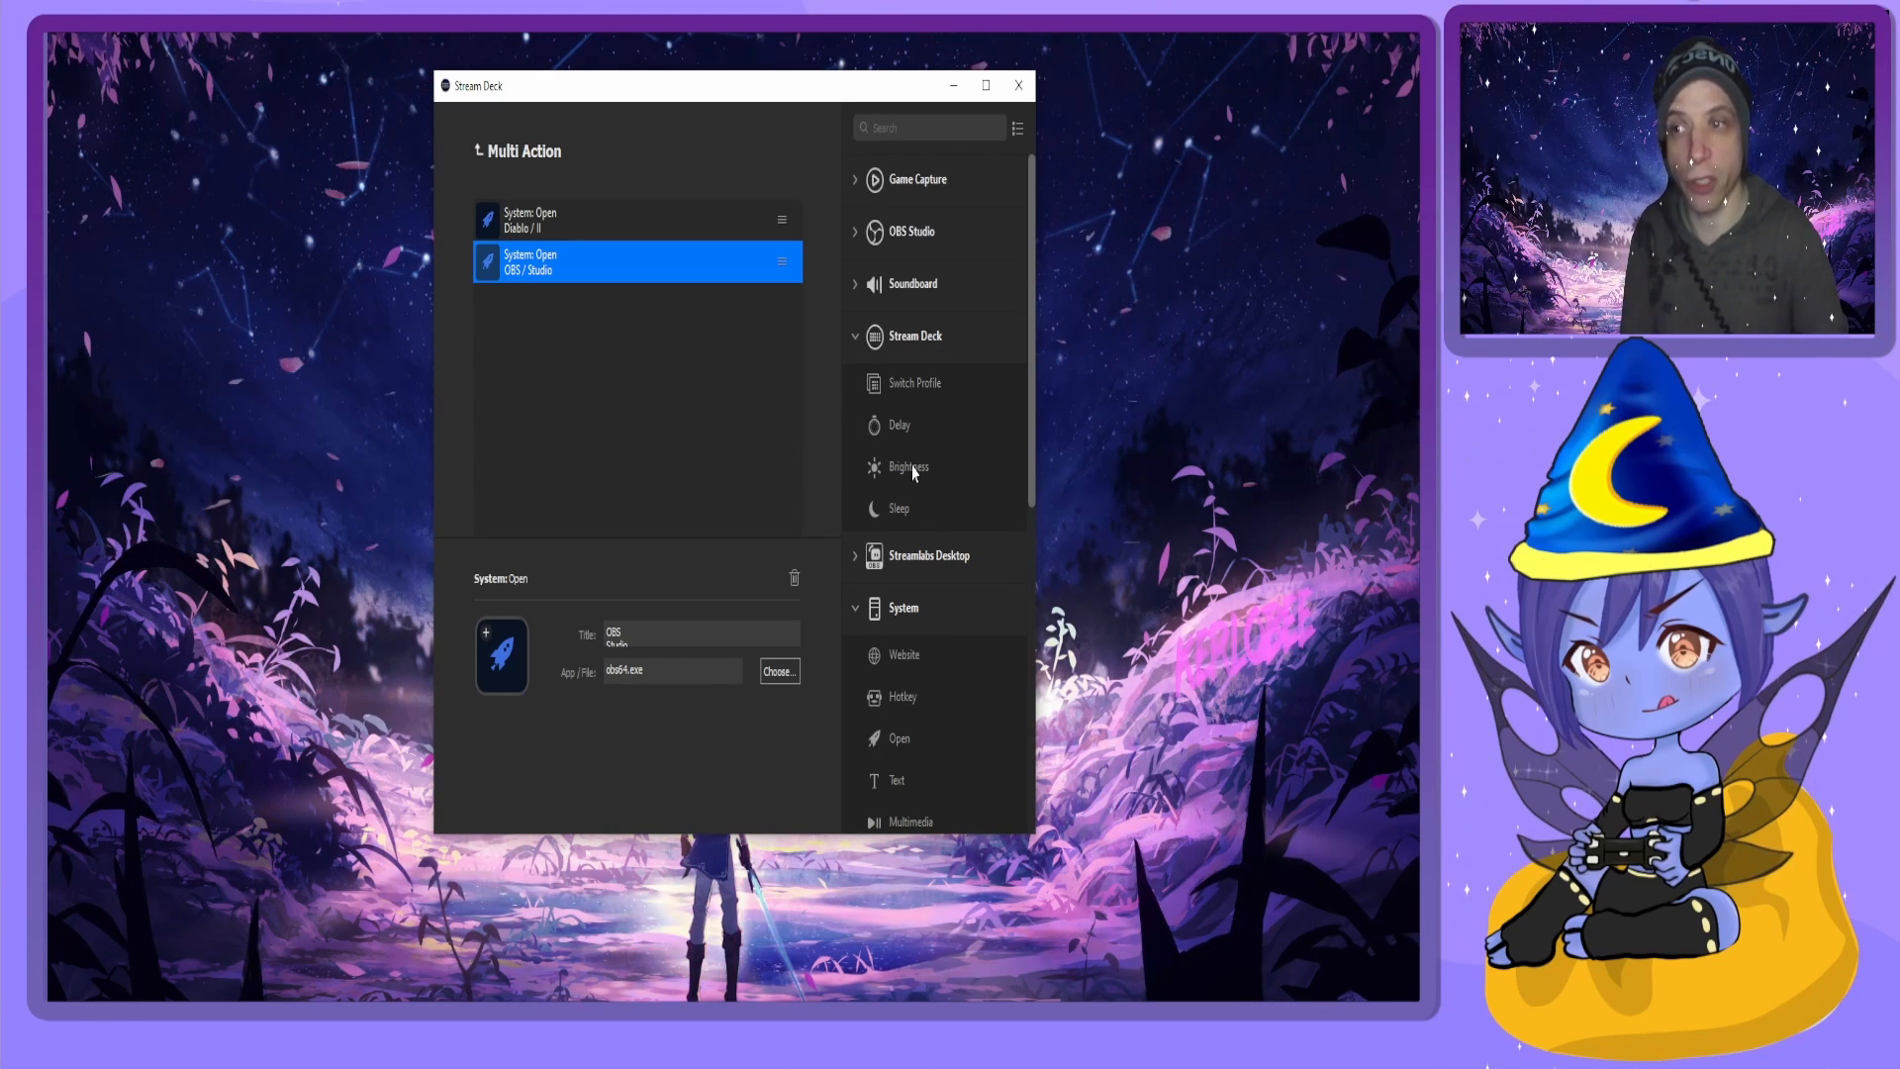
left_click(857, 234)
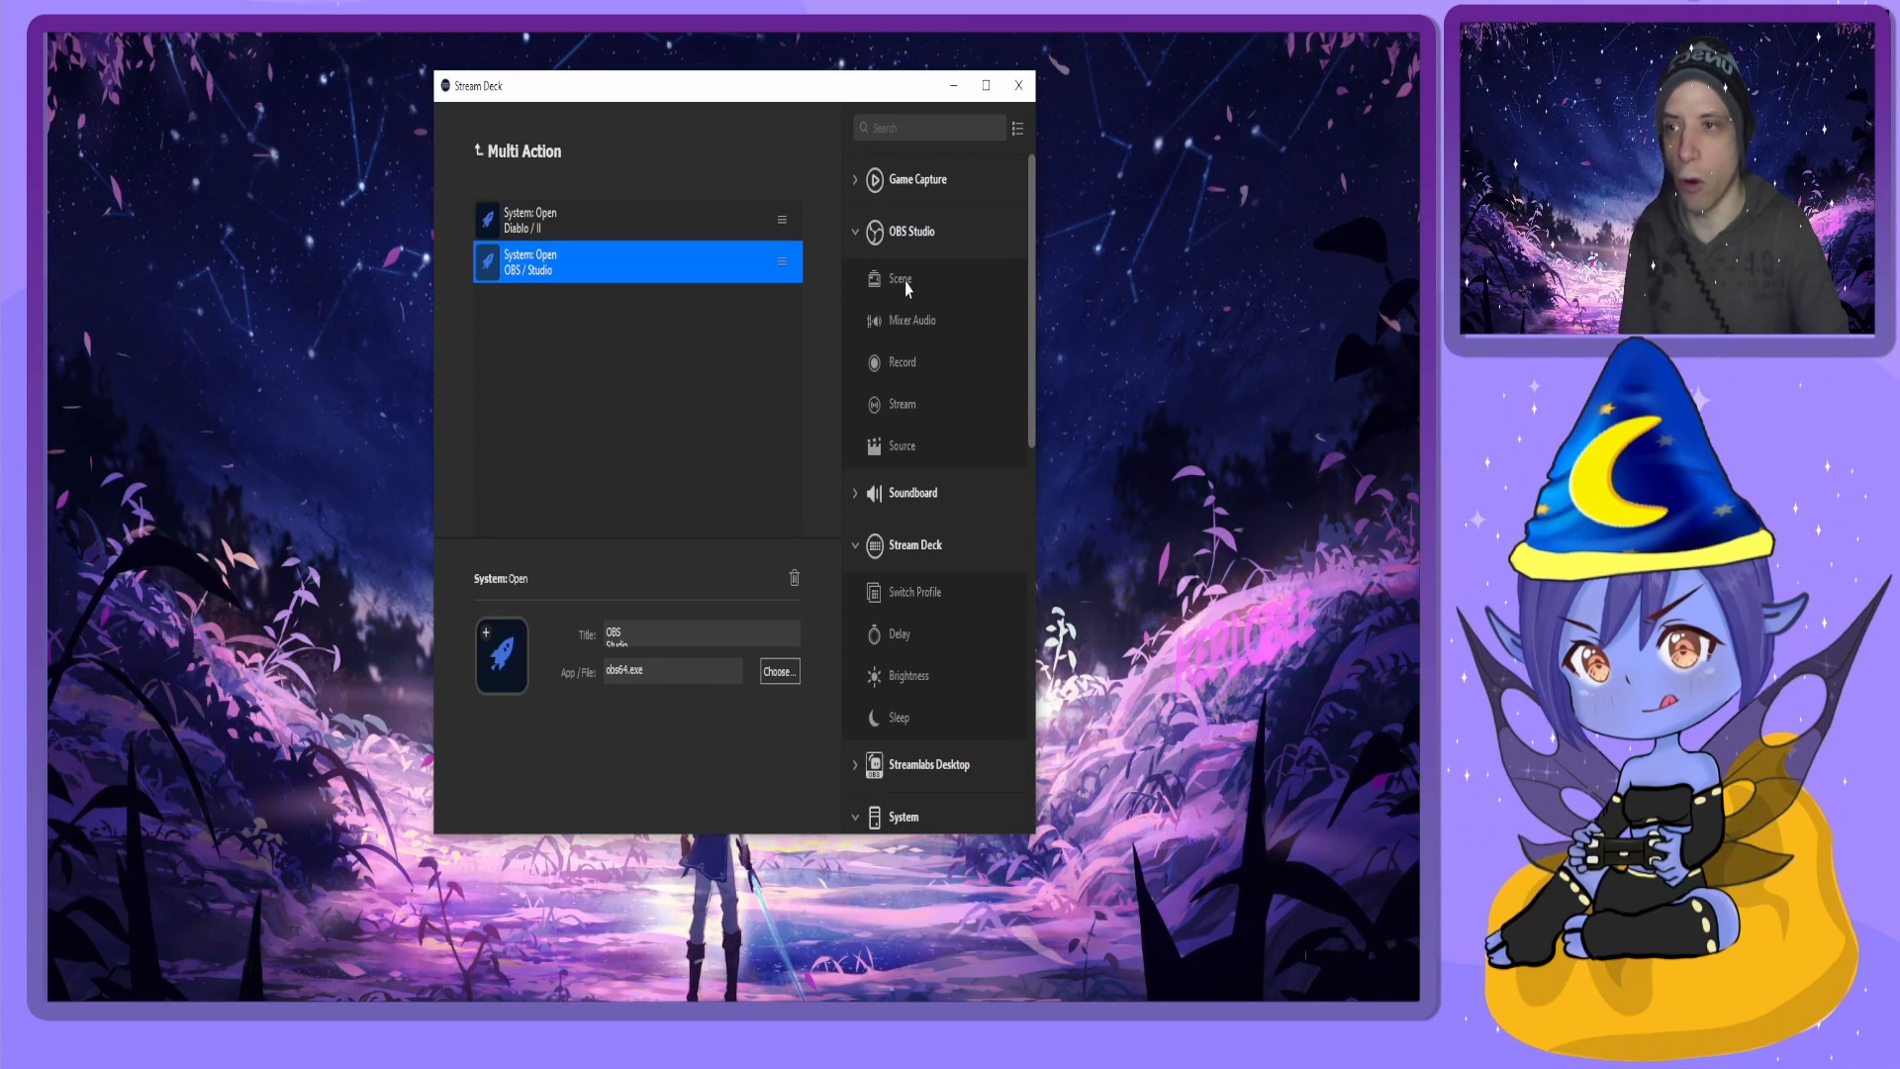
left_click_drag(906, 285, 602, 472)
left_click(652, 673)
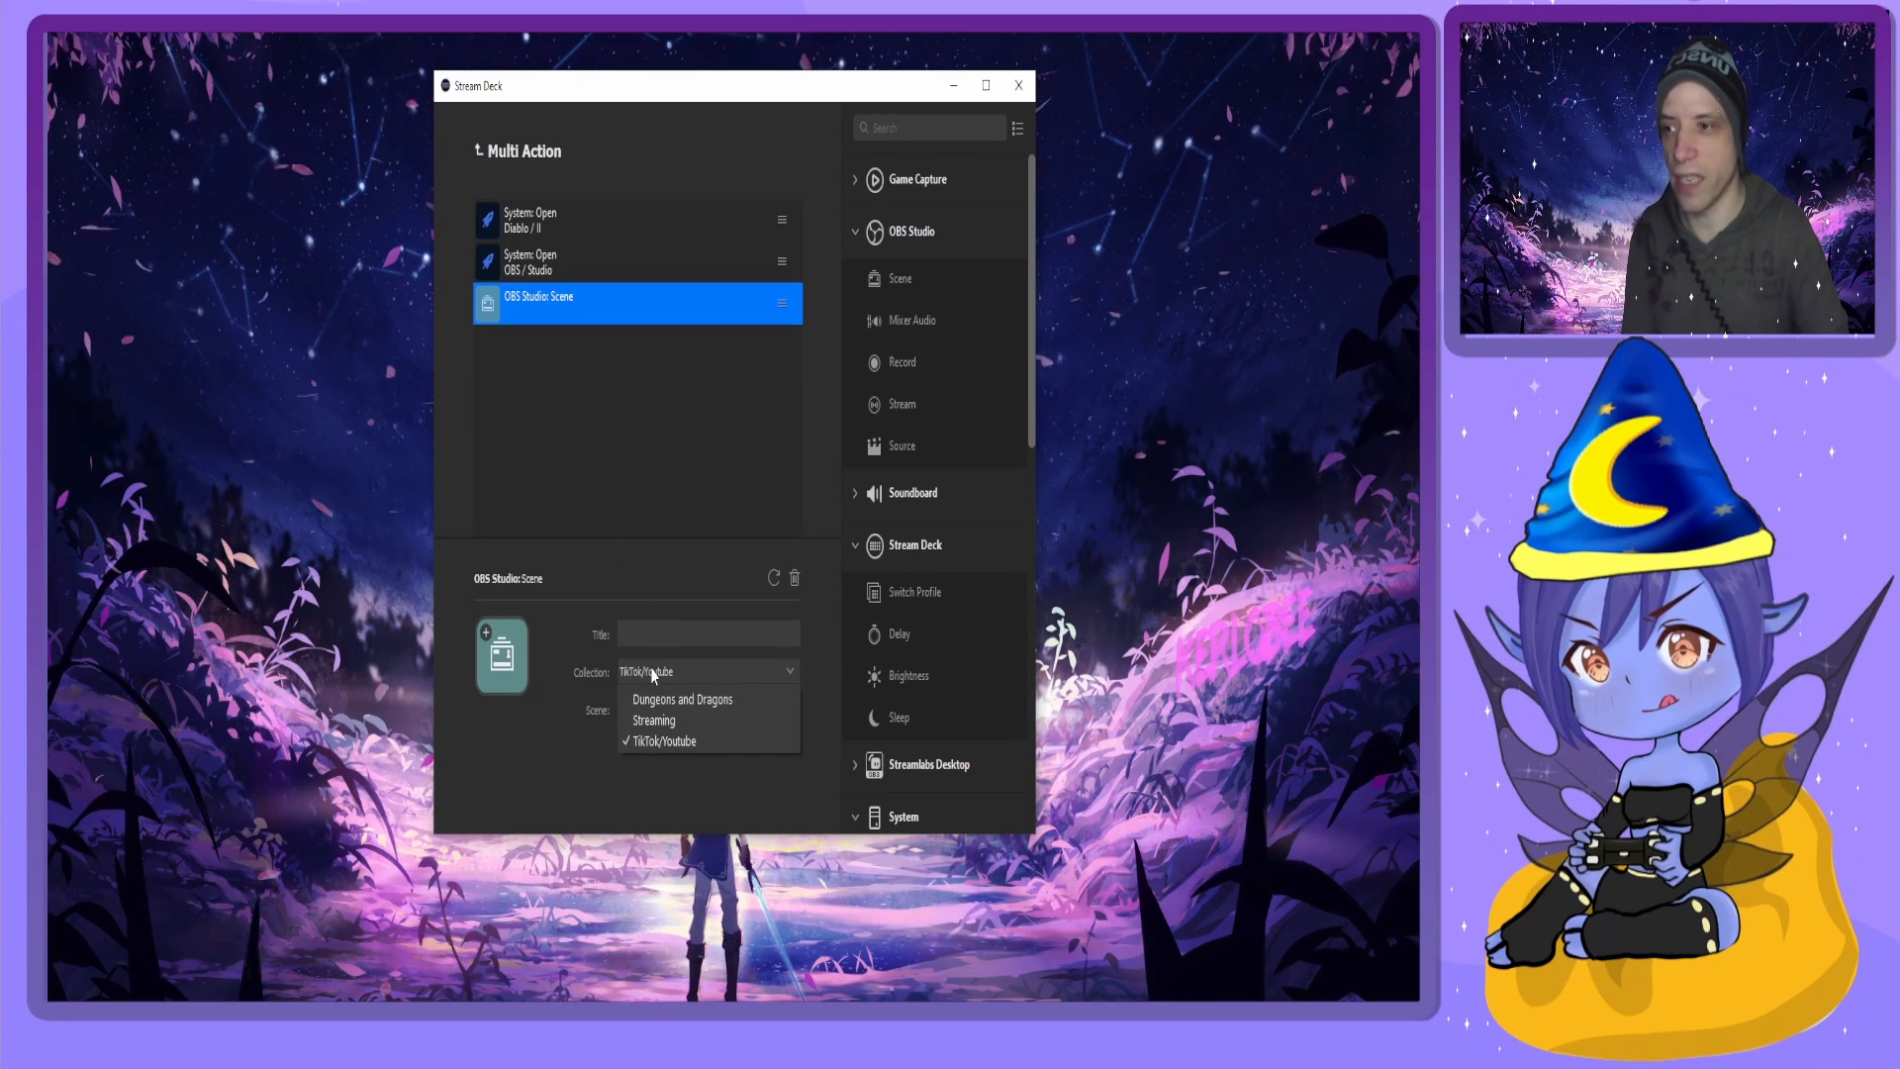
left_click(648, 722)
left_click(655, 711)
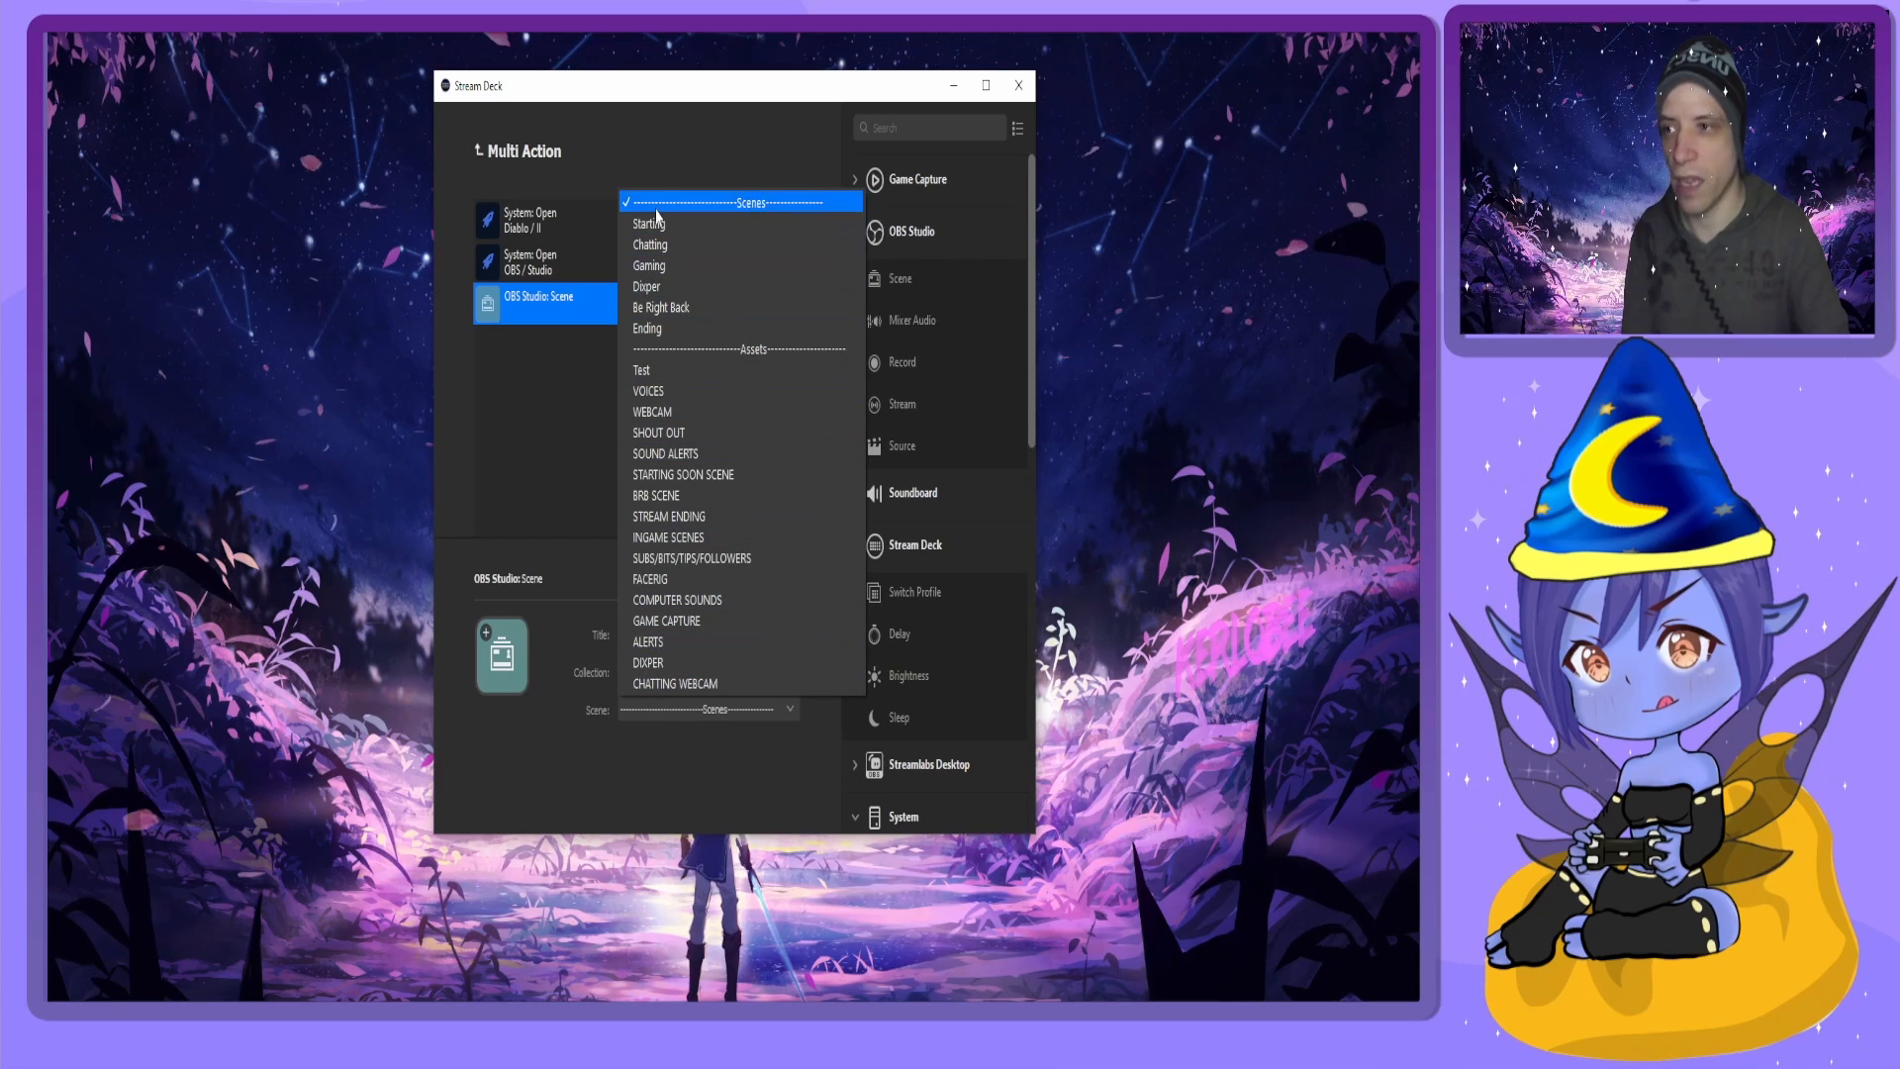
left_click(649, 223)
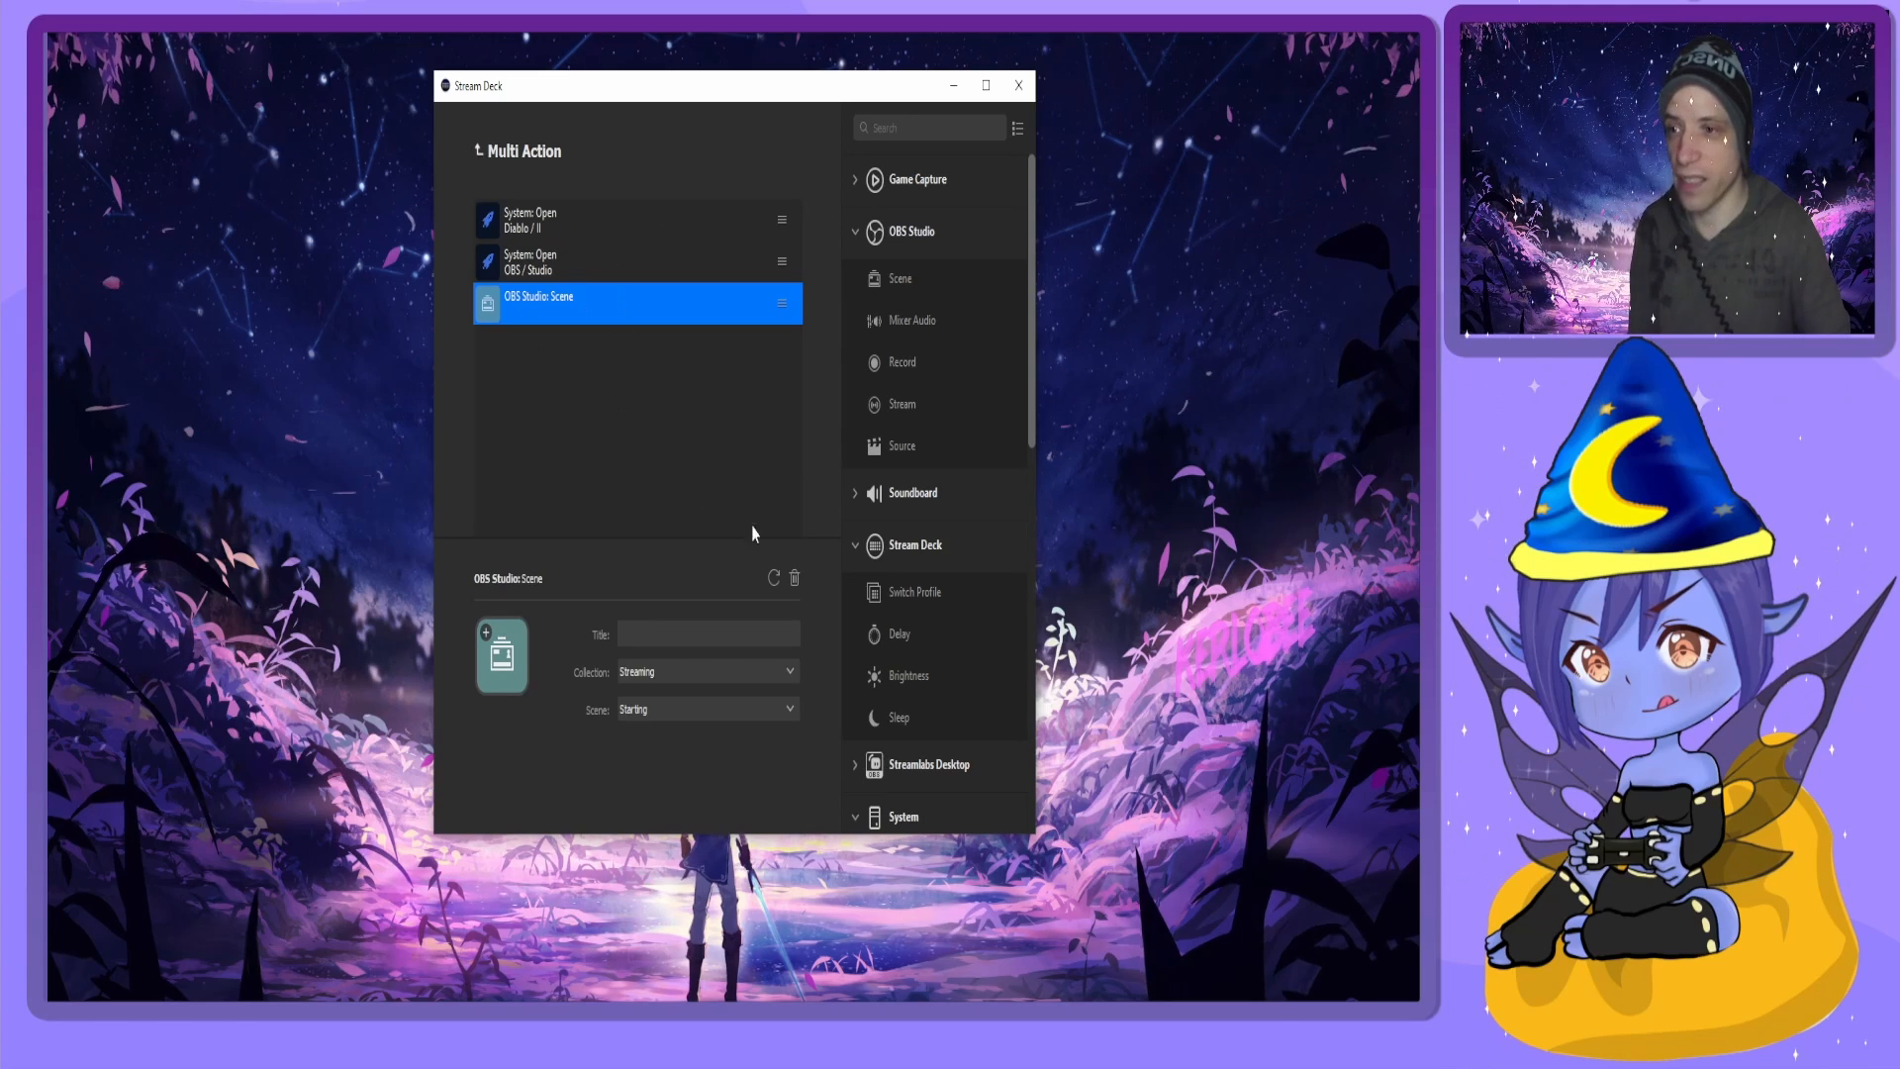
Leave the Multi Action sequence for the profile's key grid and select the Multi Action key.
scroll(984, 622, "down", 3)
scroll(948, 630, "down", 5)
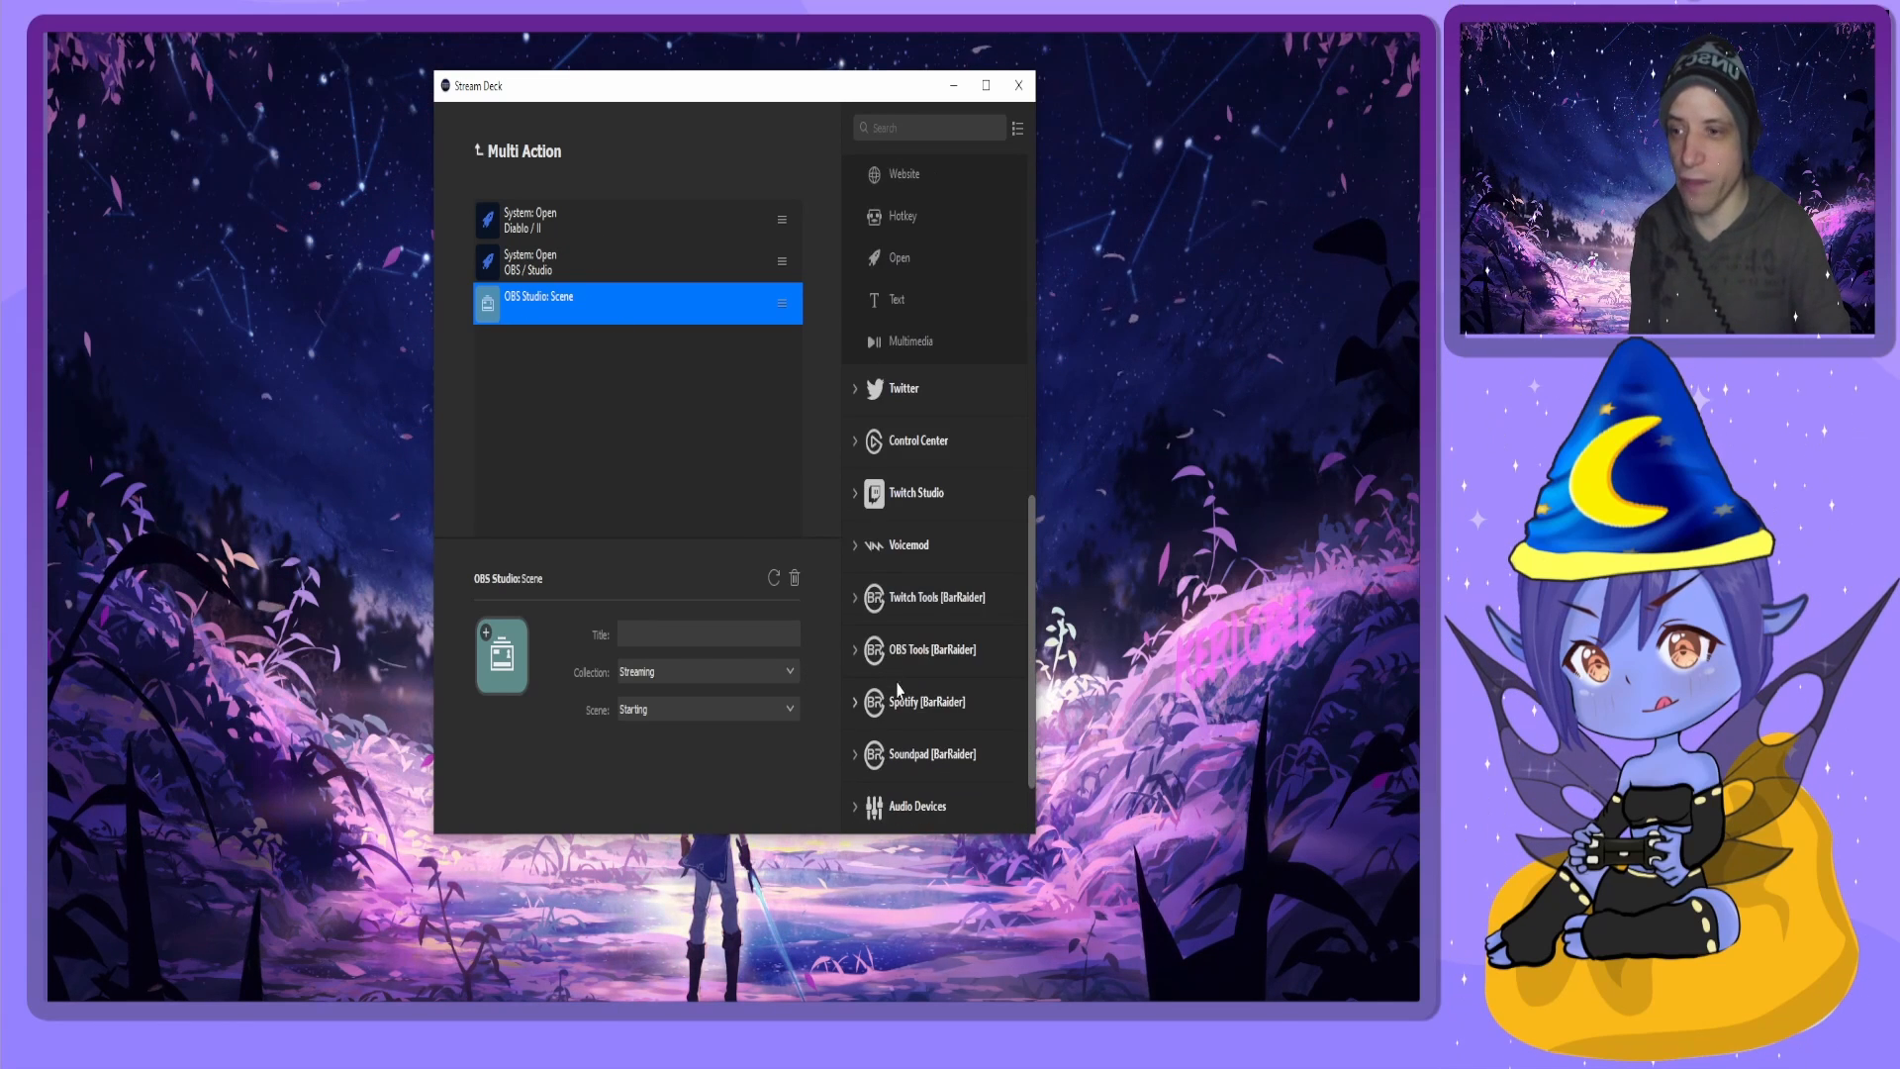
scroll(914, 721, "up", 8)
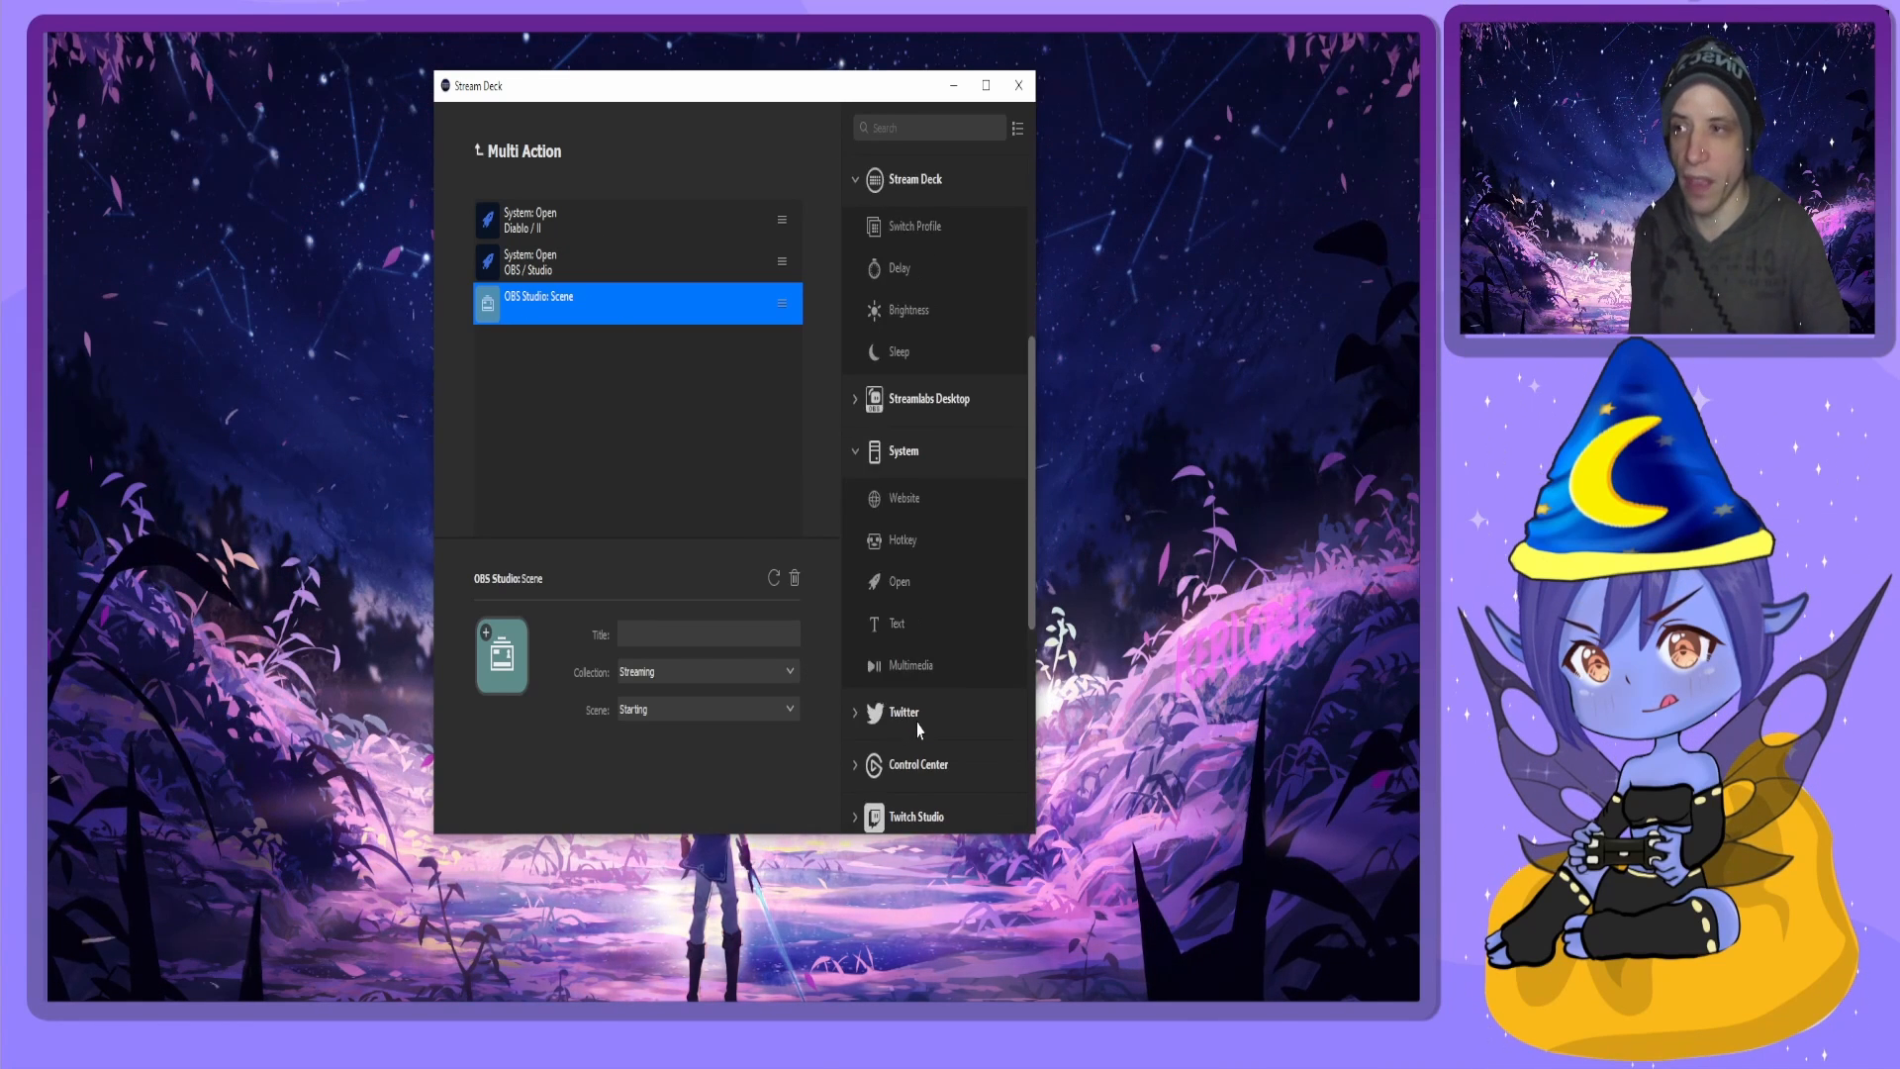
left_click(477, 152)
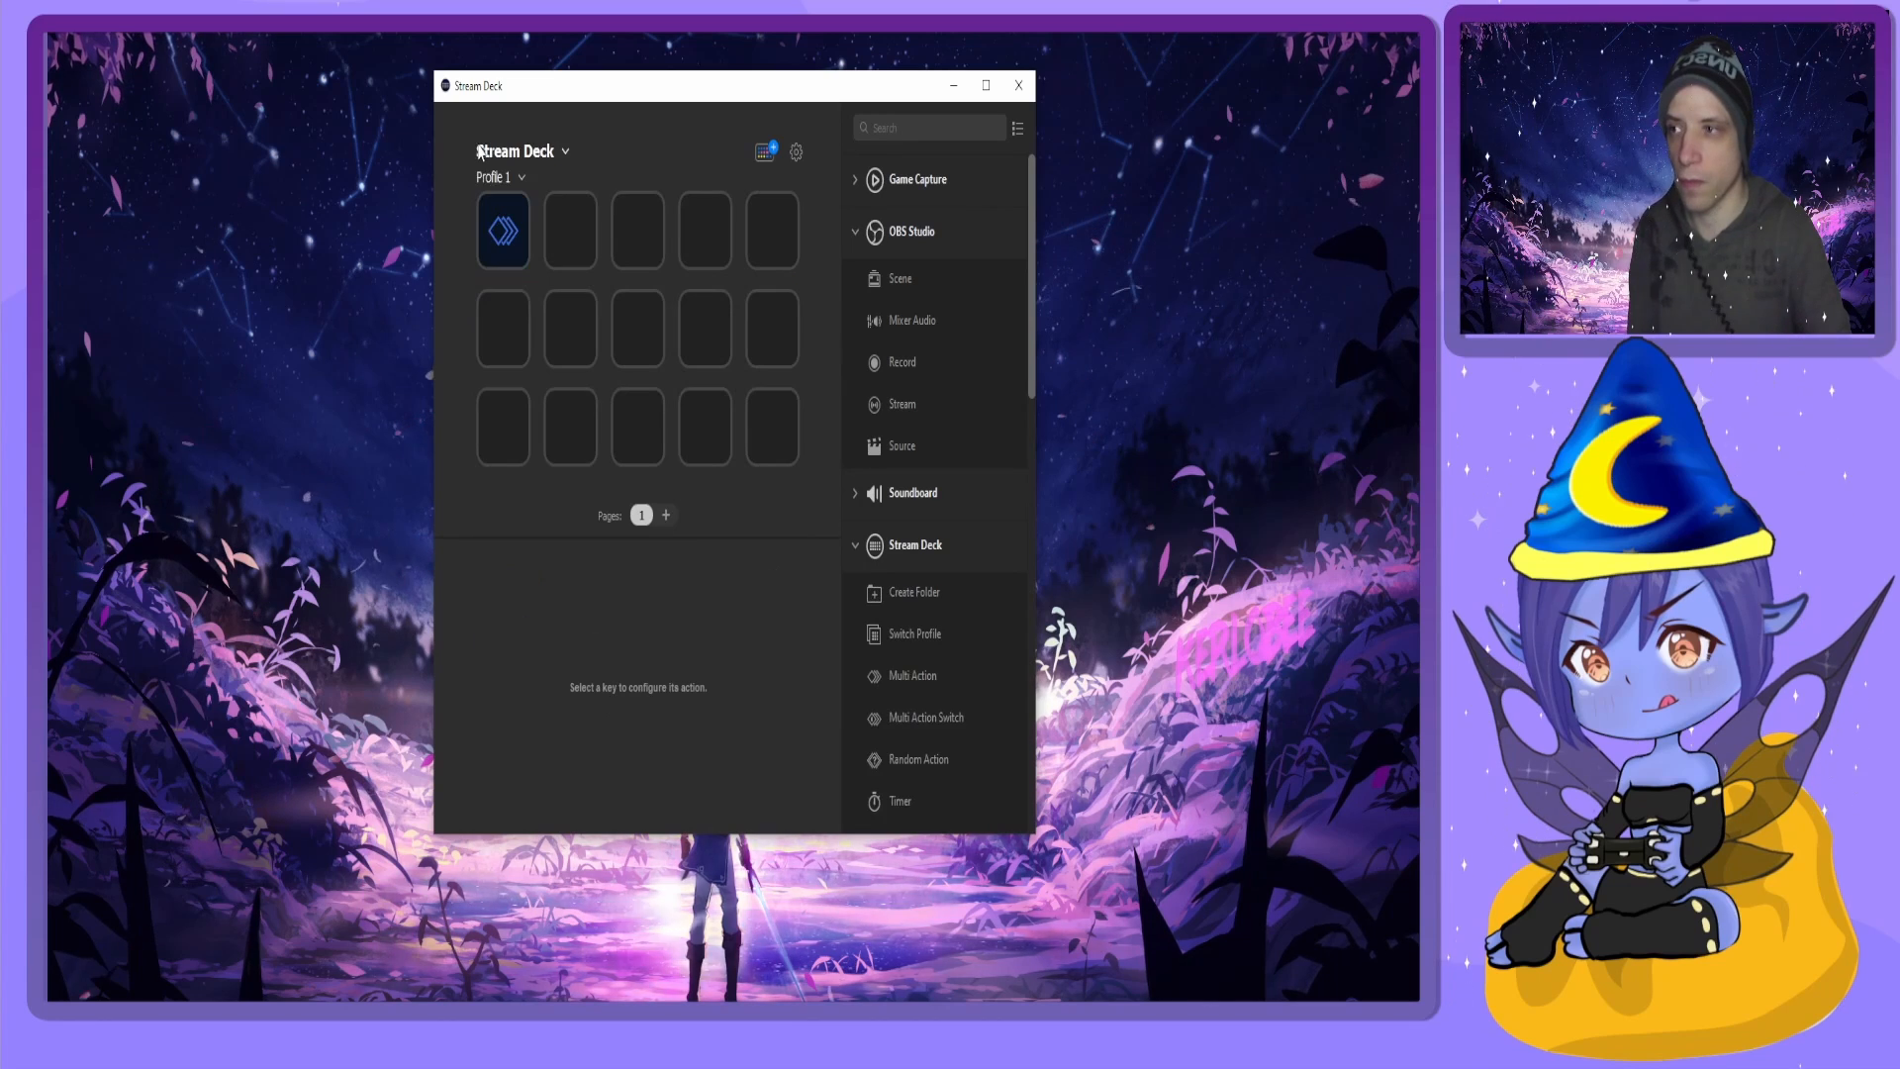
left_click(501, 261)
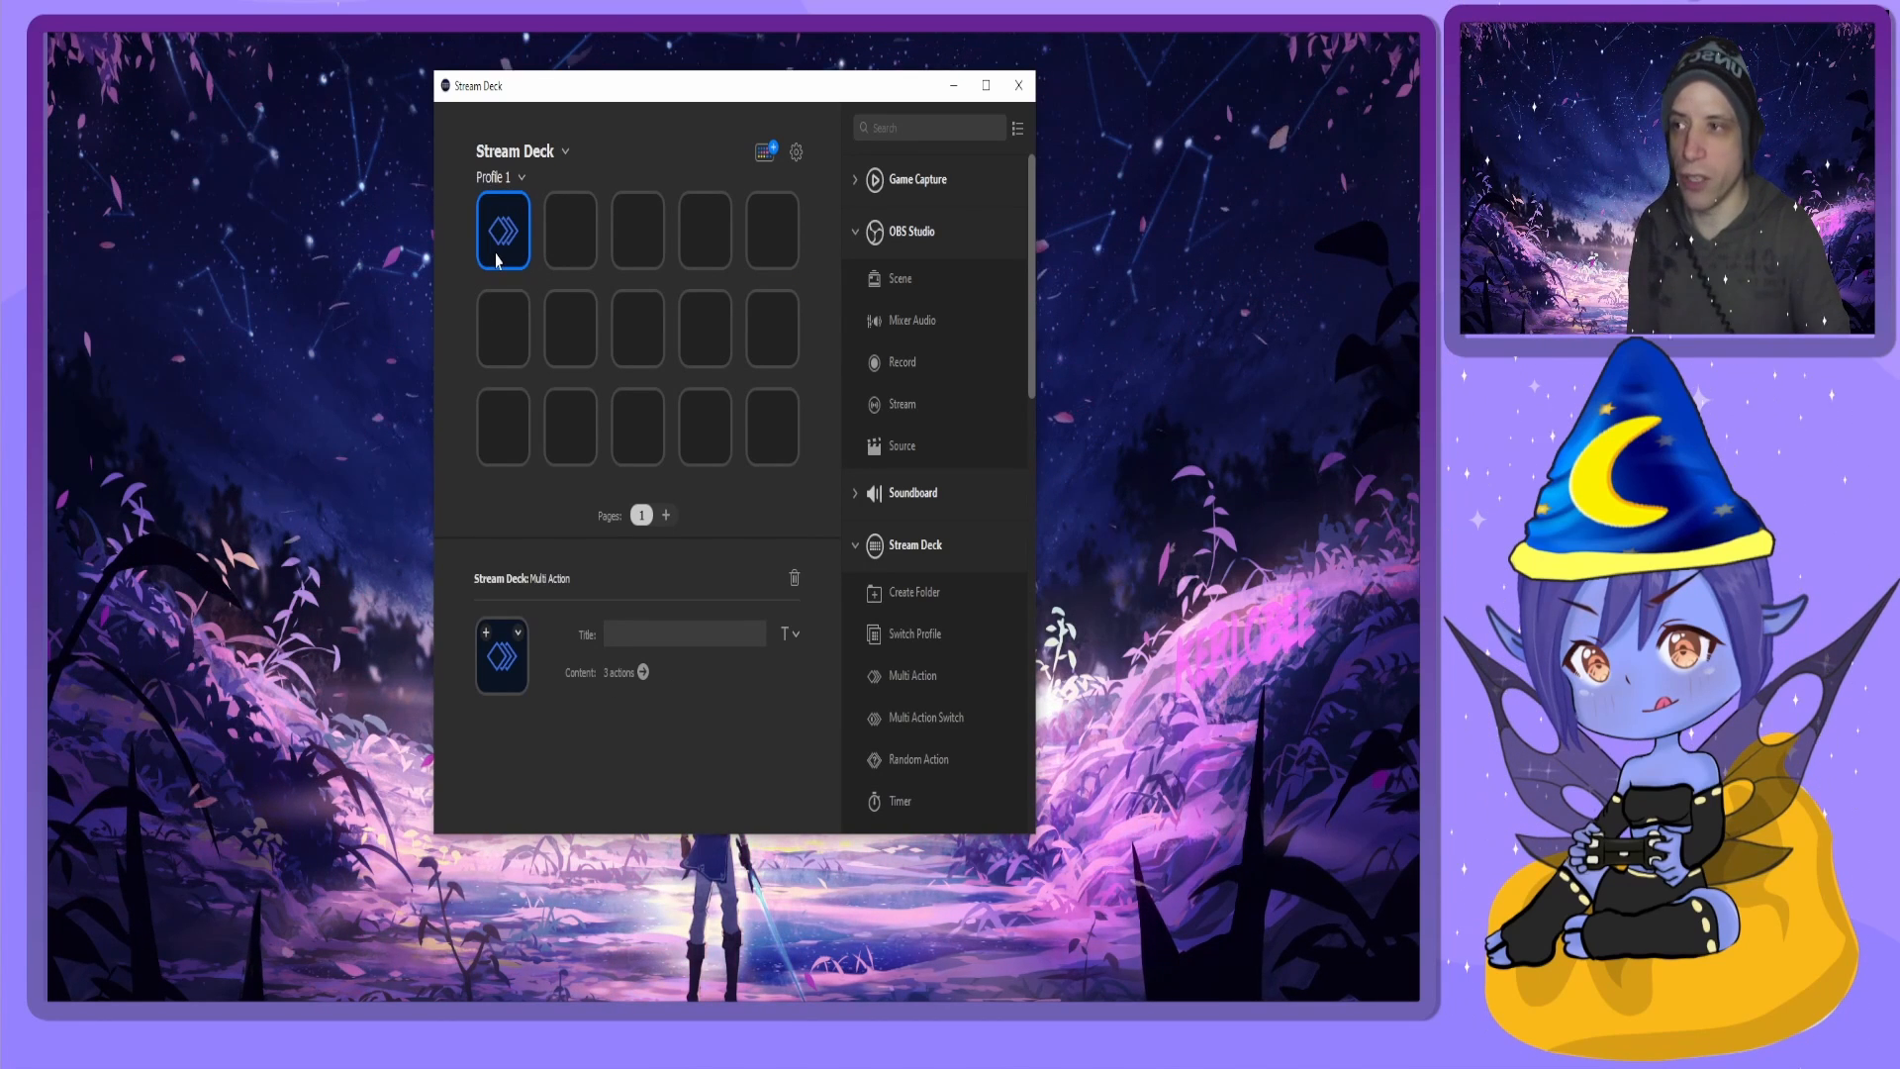
Look through the icon library for an icon for the Multi Action key.
left_click(488, 639)
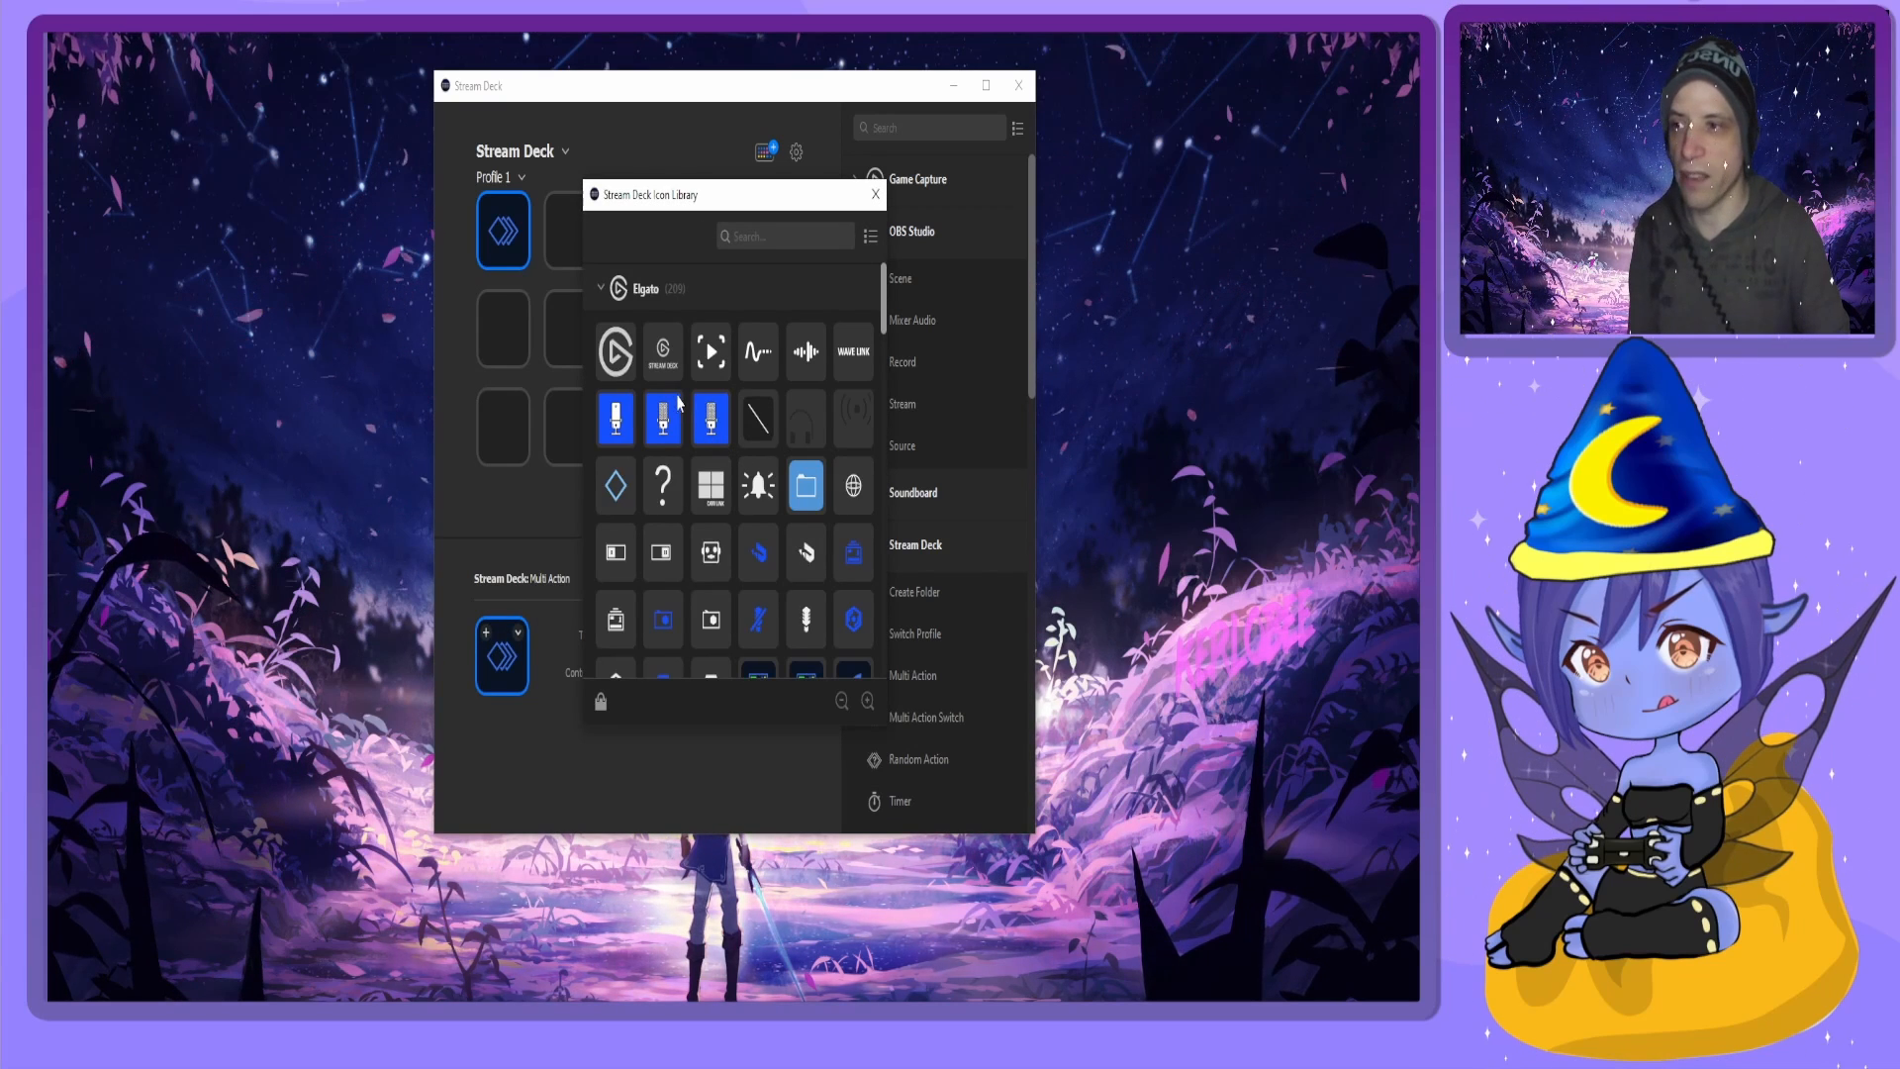
scroll(692, 415, "down", 5)
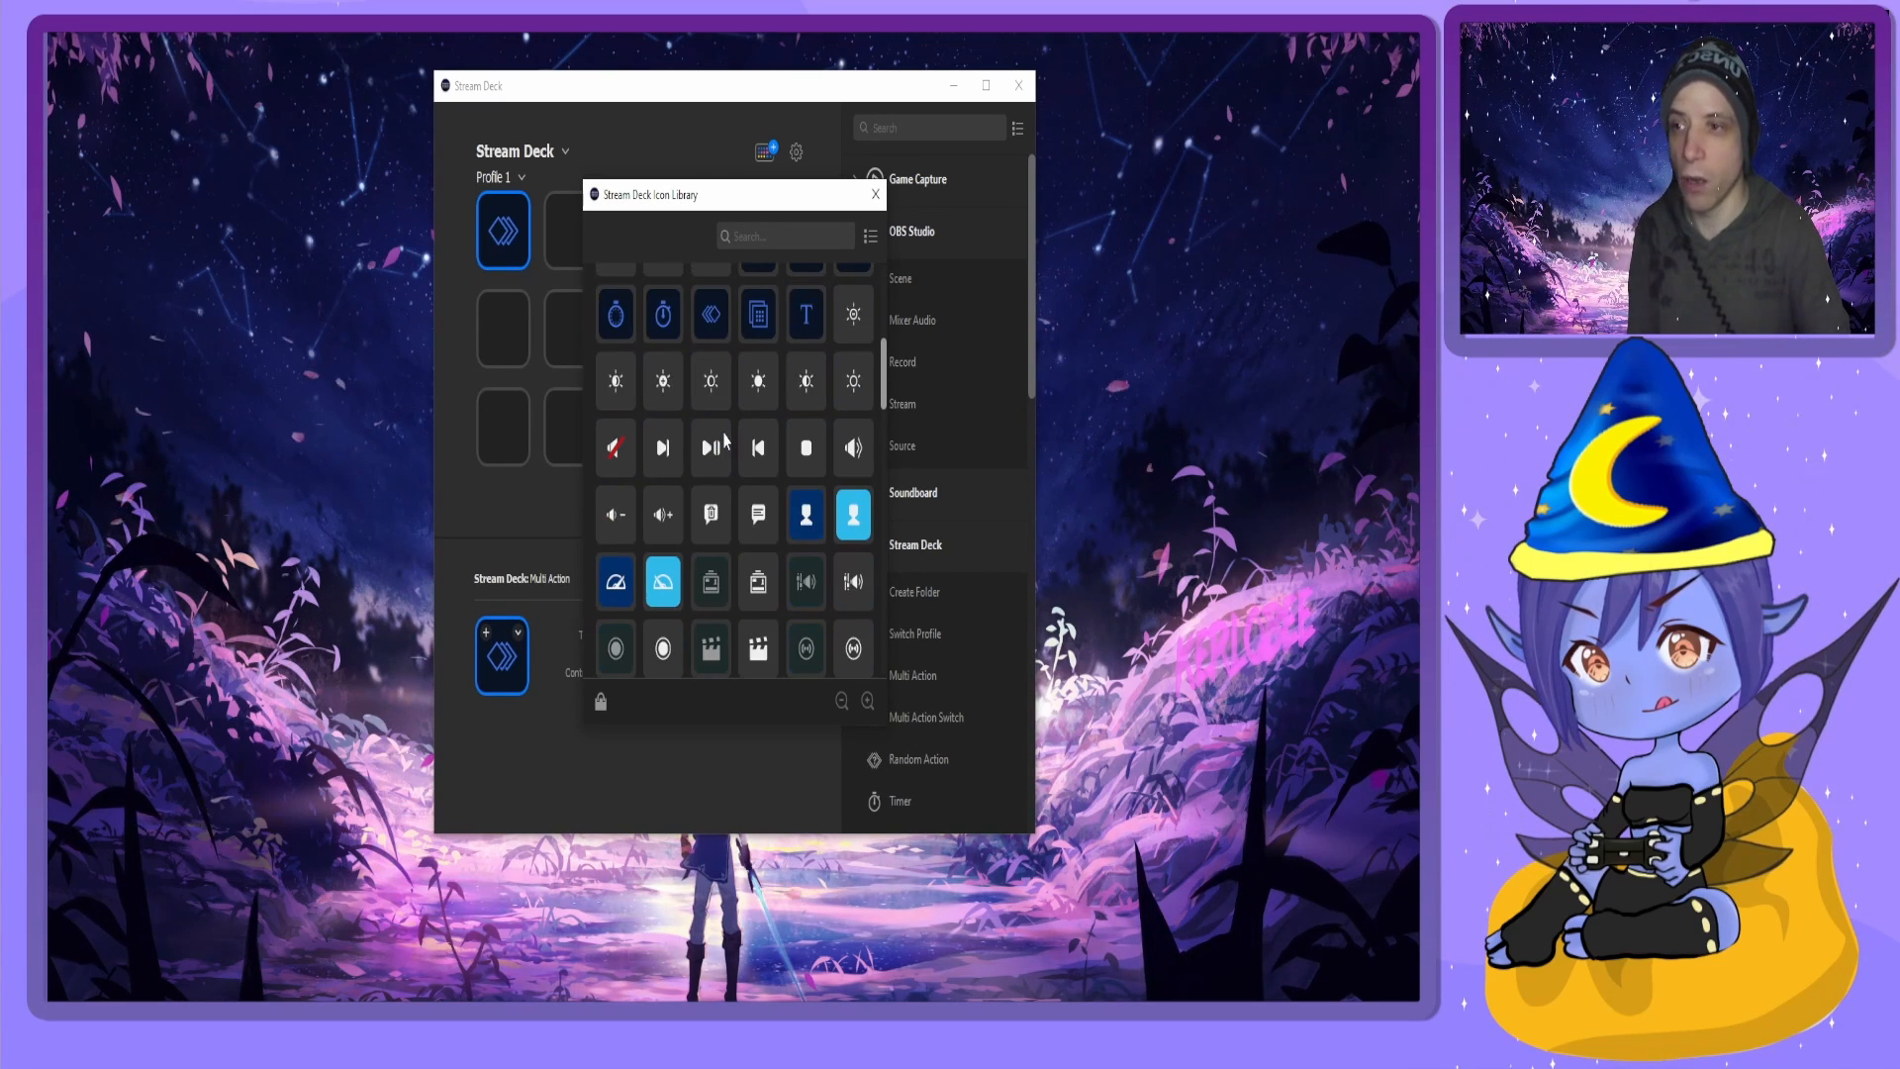
scroll(725, 441, "down", 10)
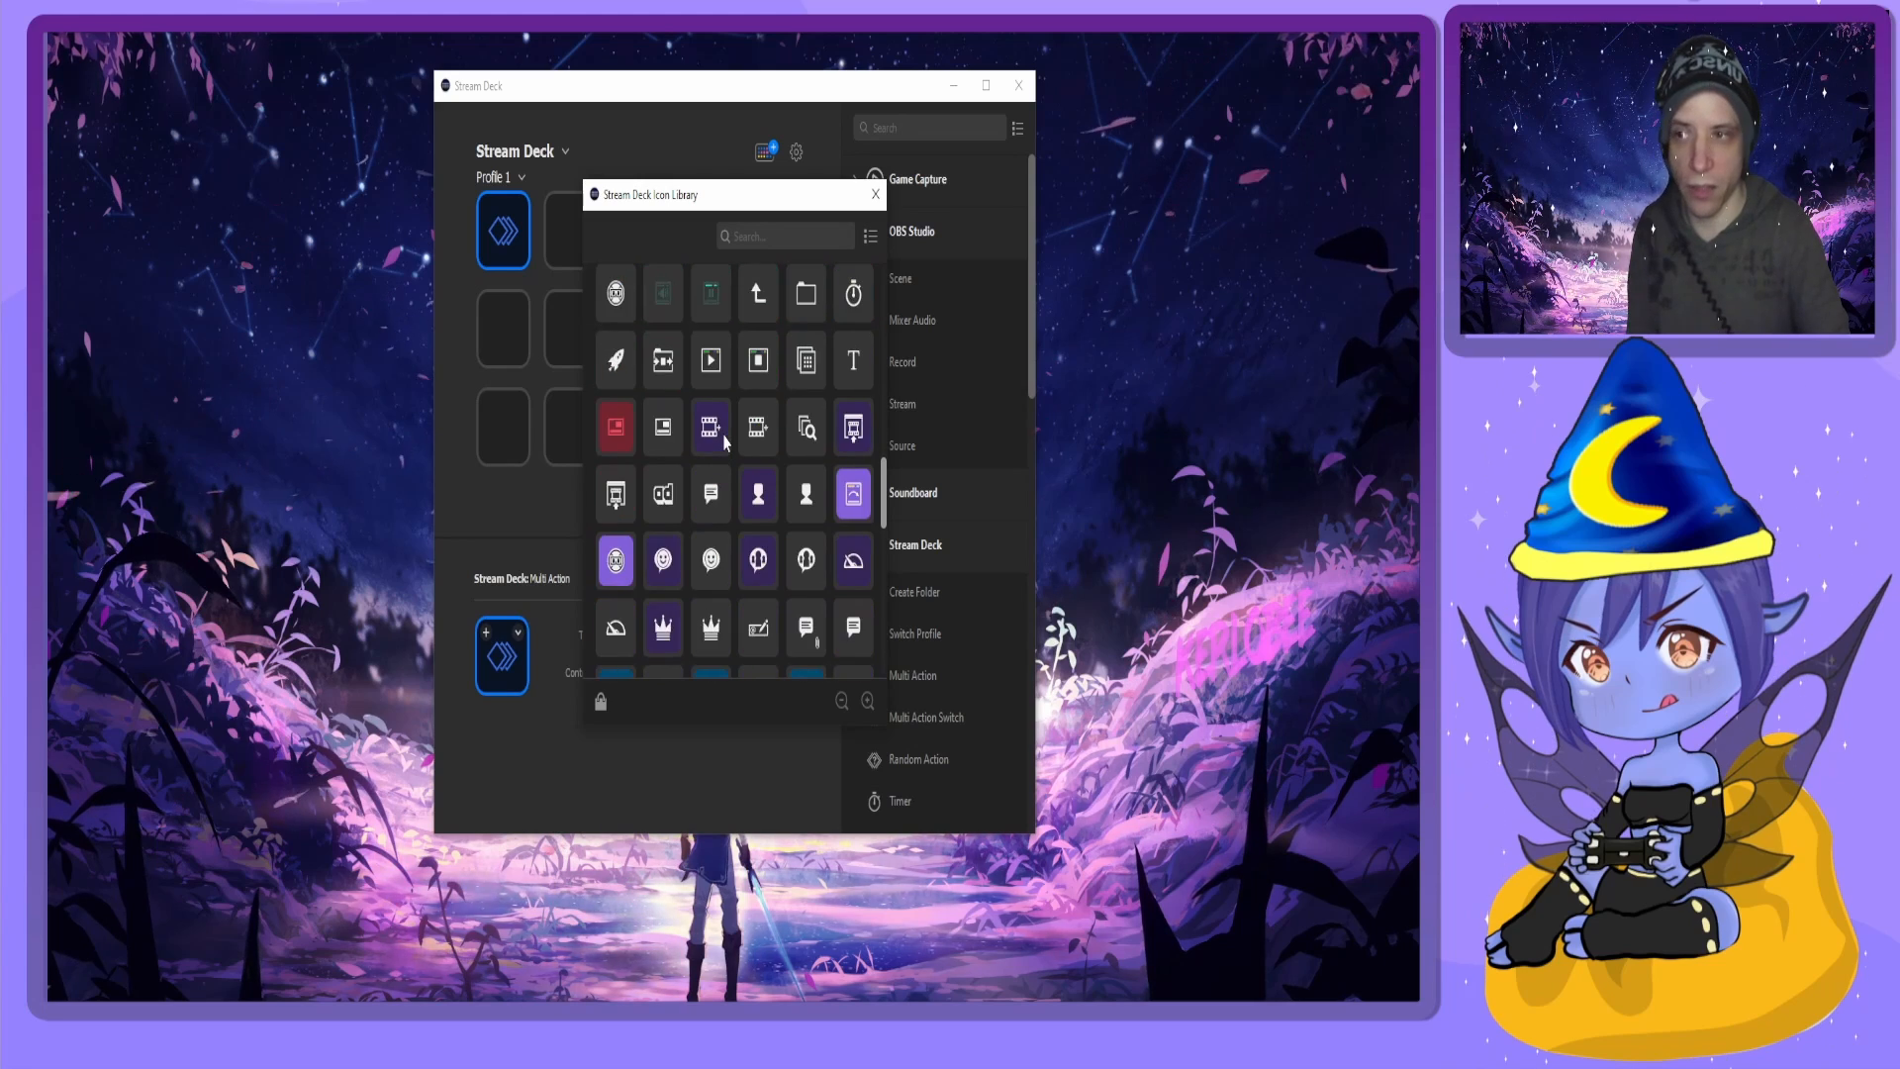
scroll(732, 445, "down", 10)
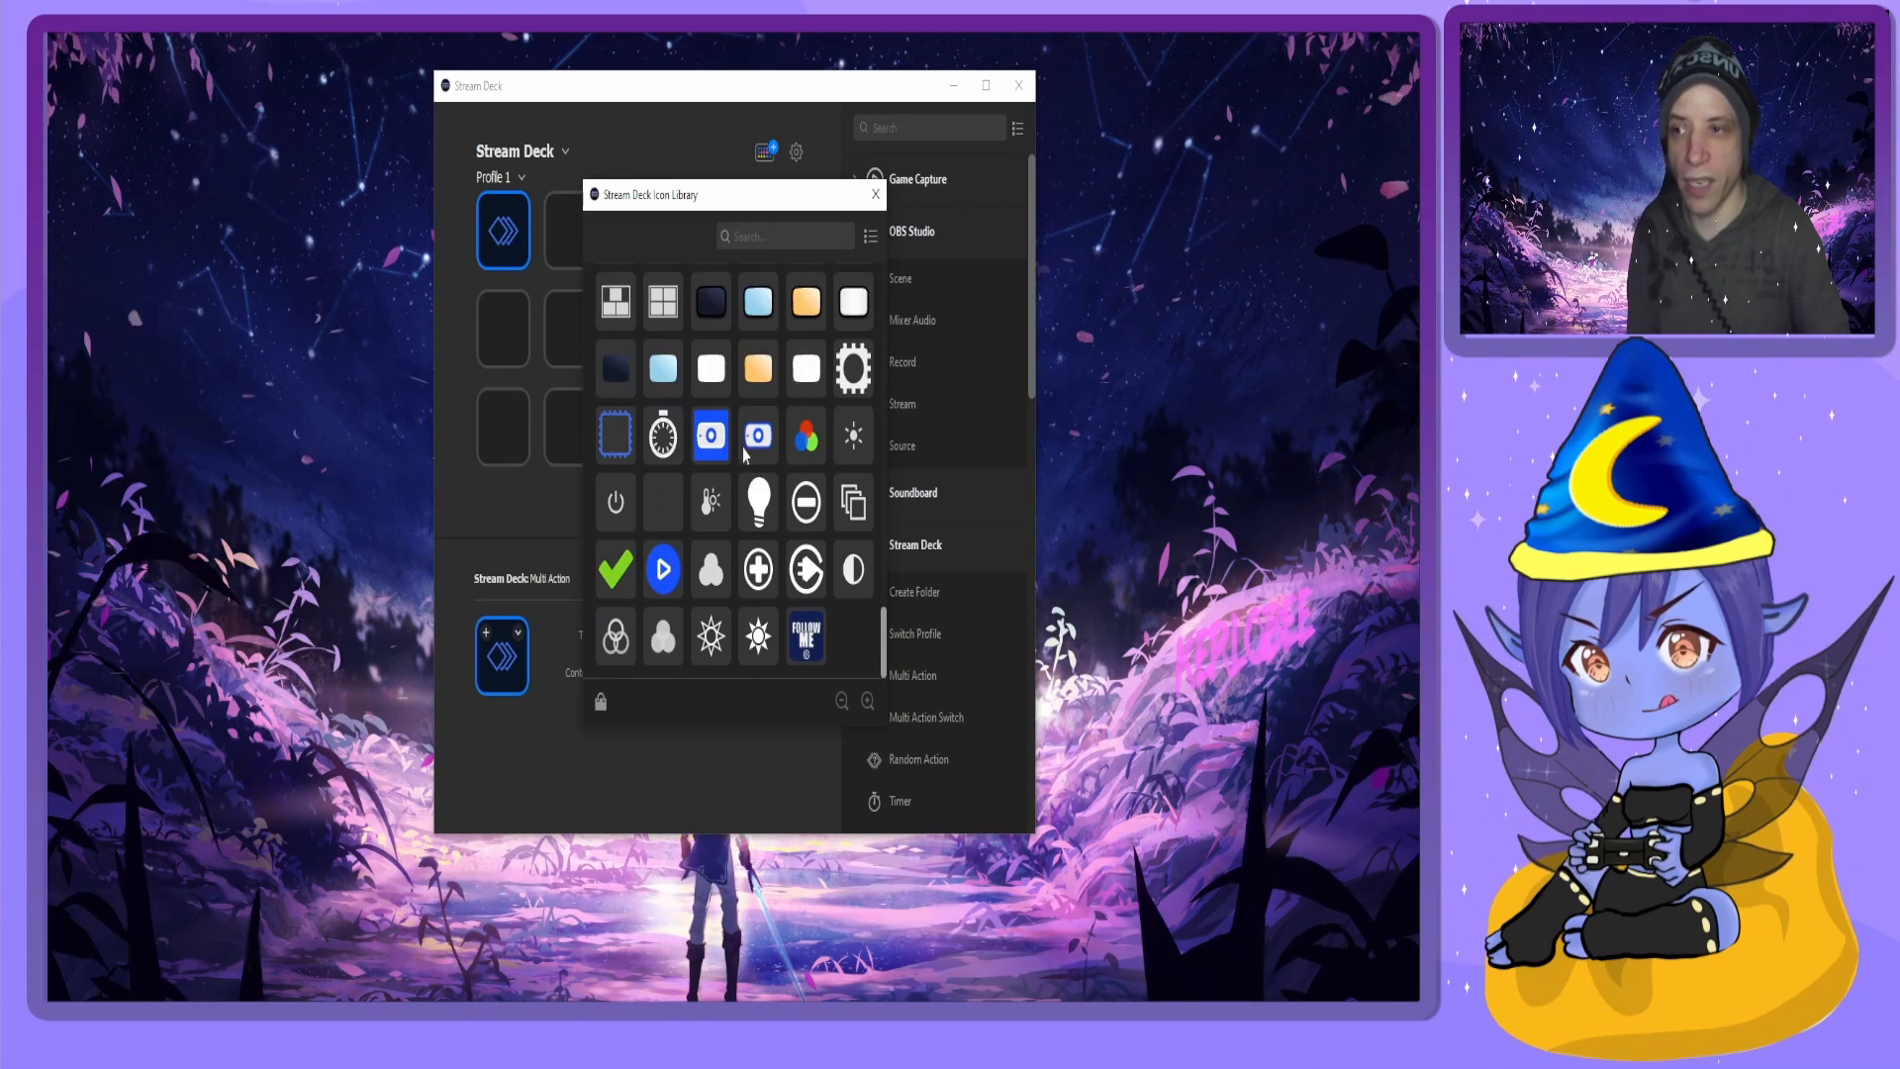
left_click(875, 195)
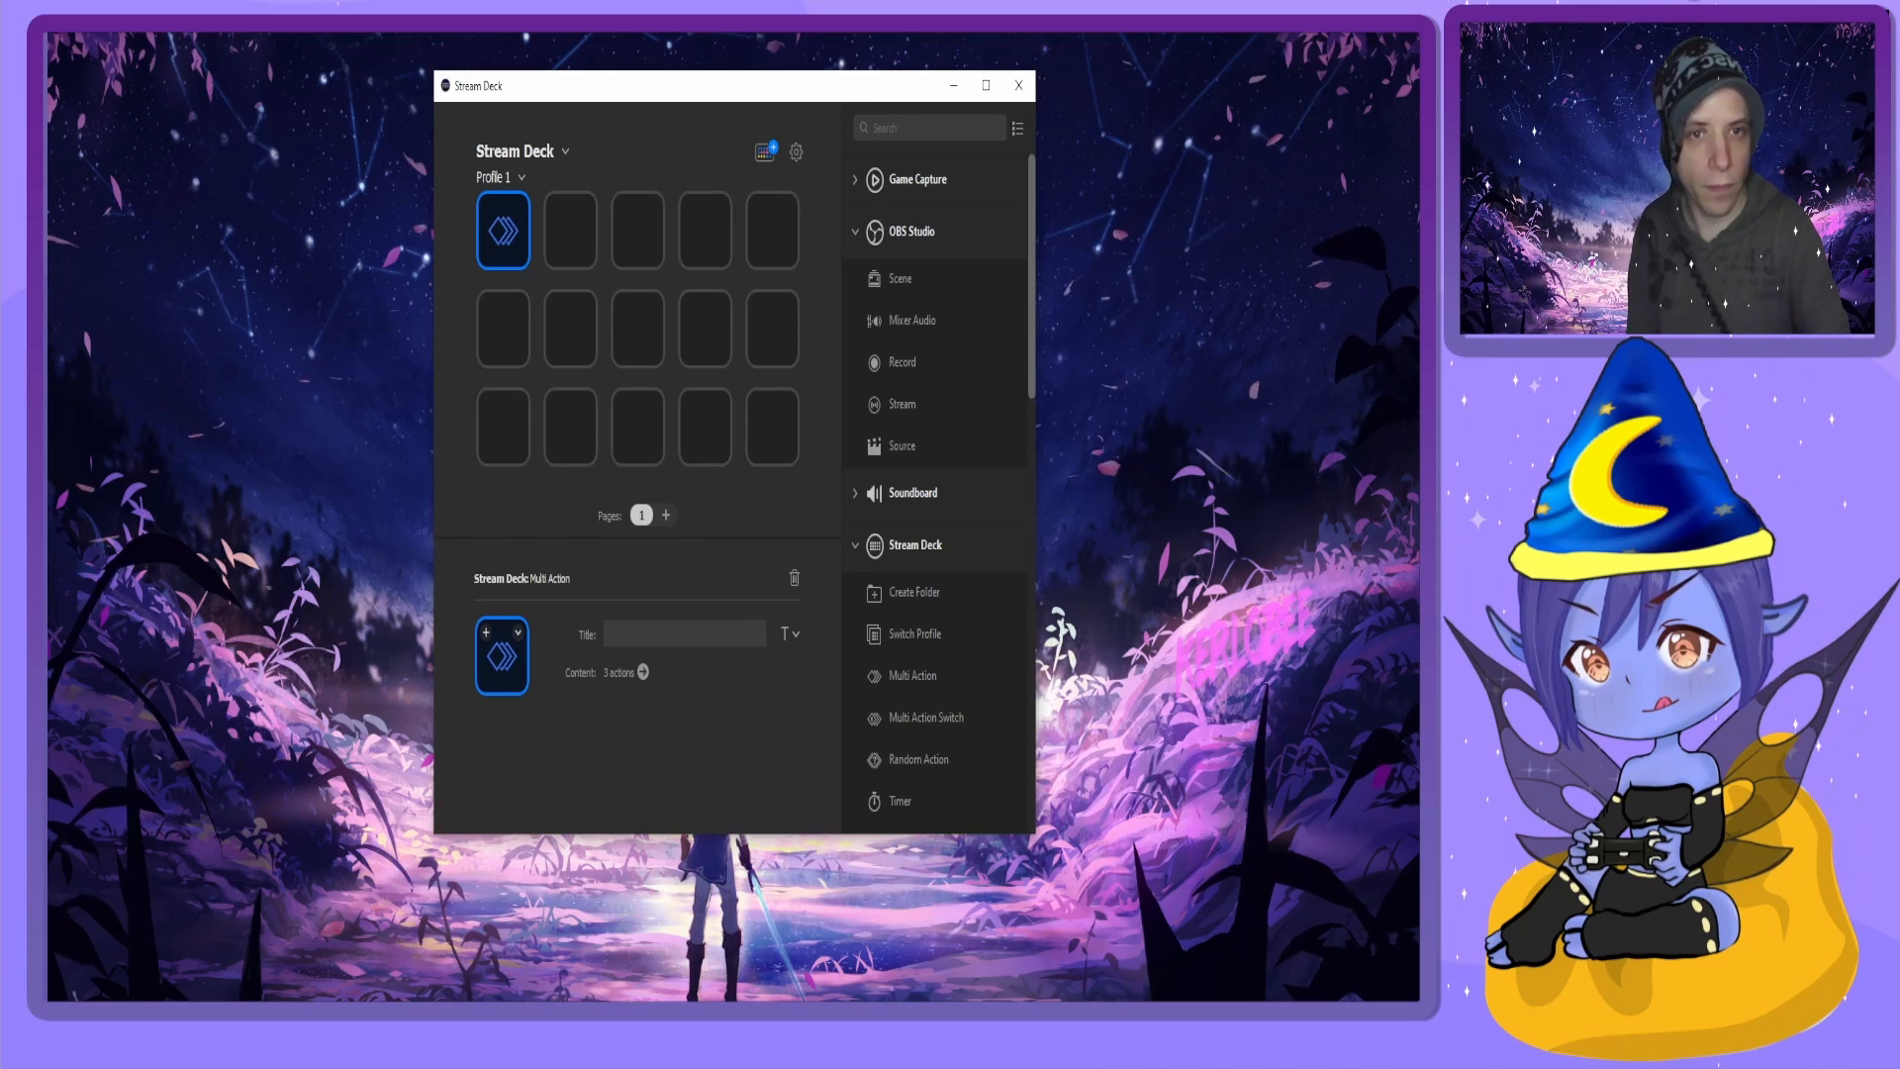
Switch to File Explorer and open the cozy folder inside YoutubeTwitch, images, twitch things, emotes, Animated.
key("alt+Tab")
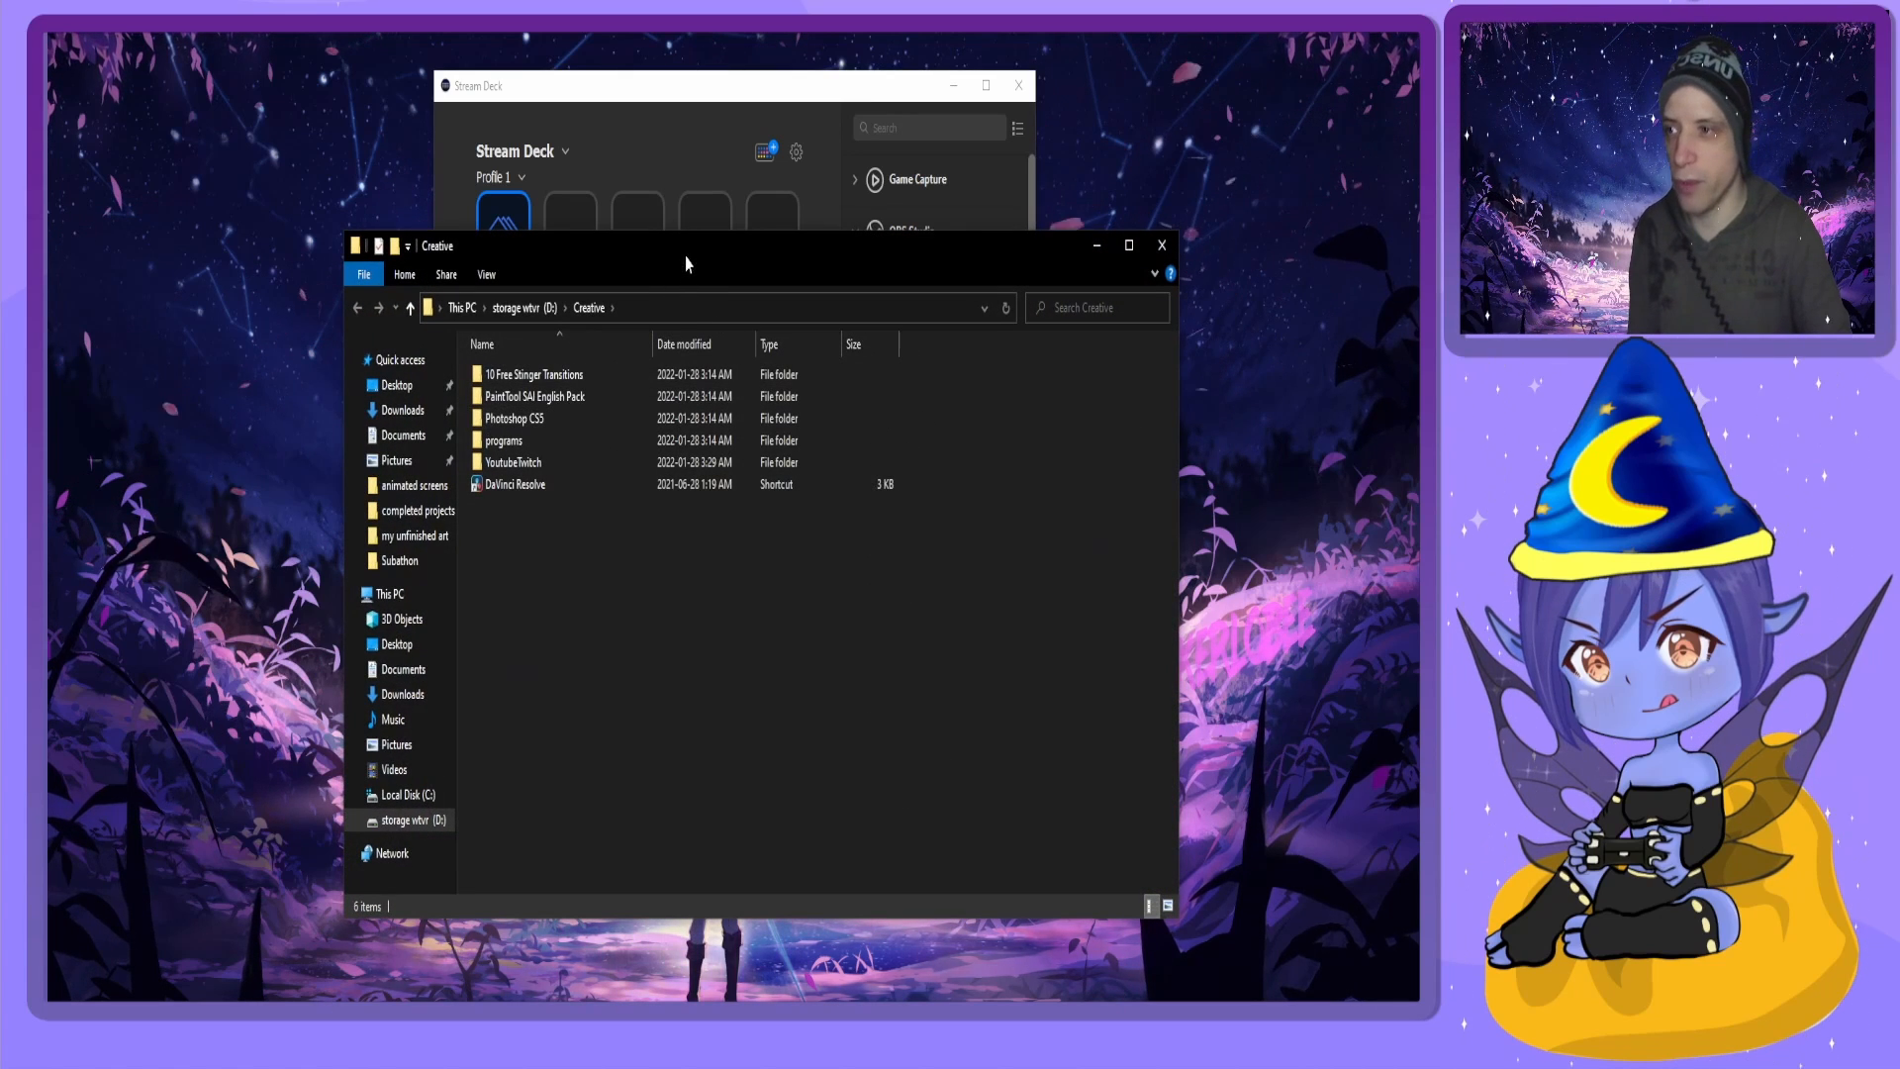
double_click(530, 463)
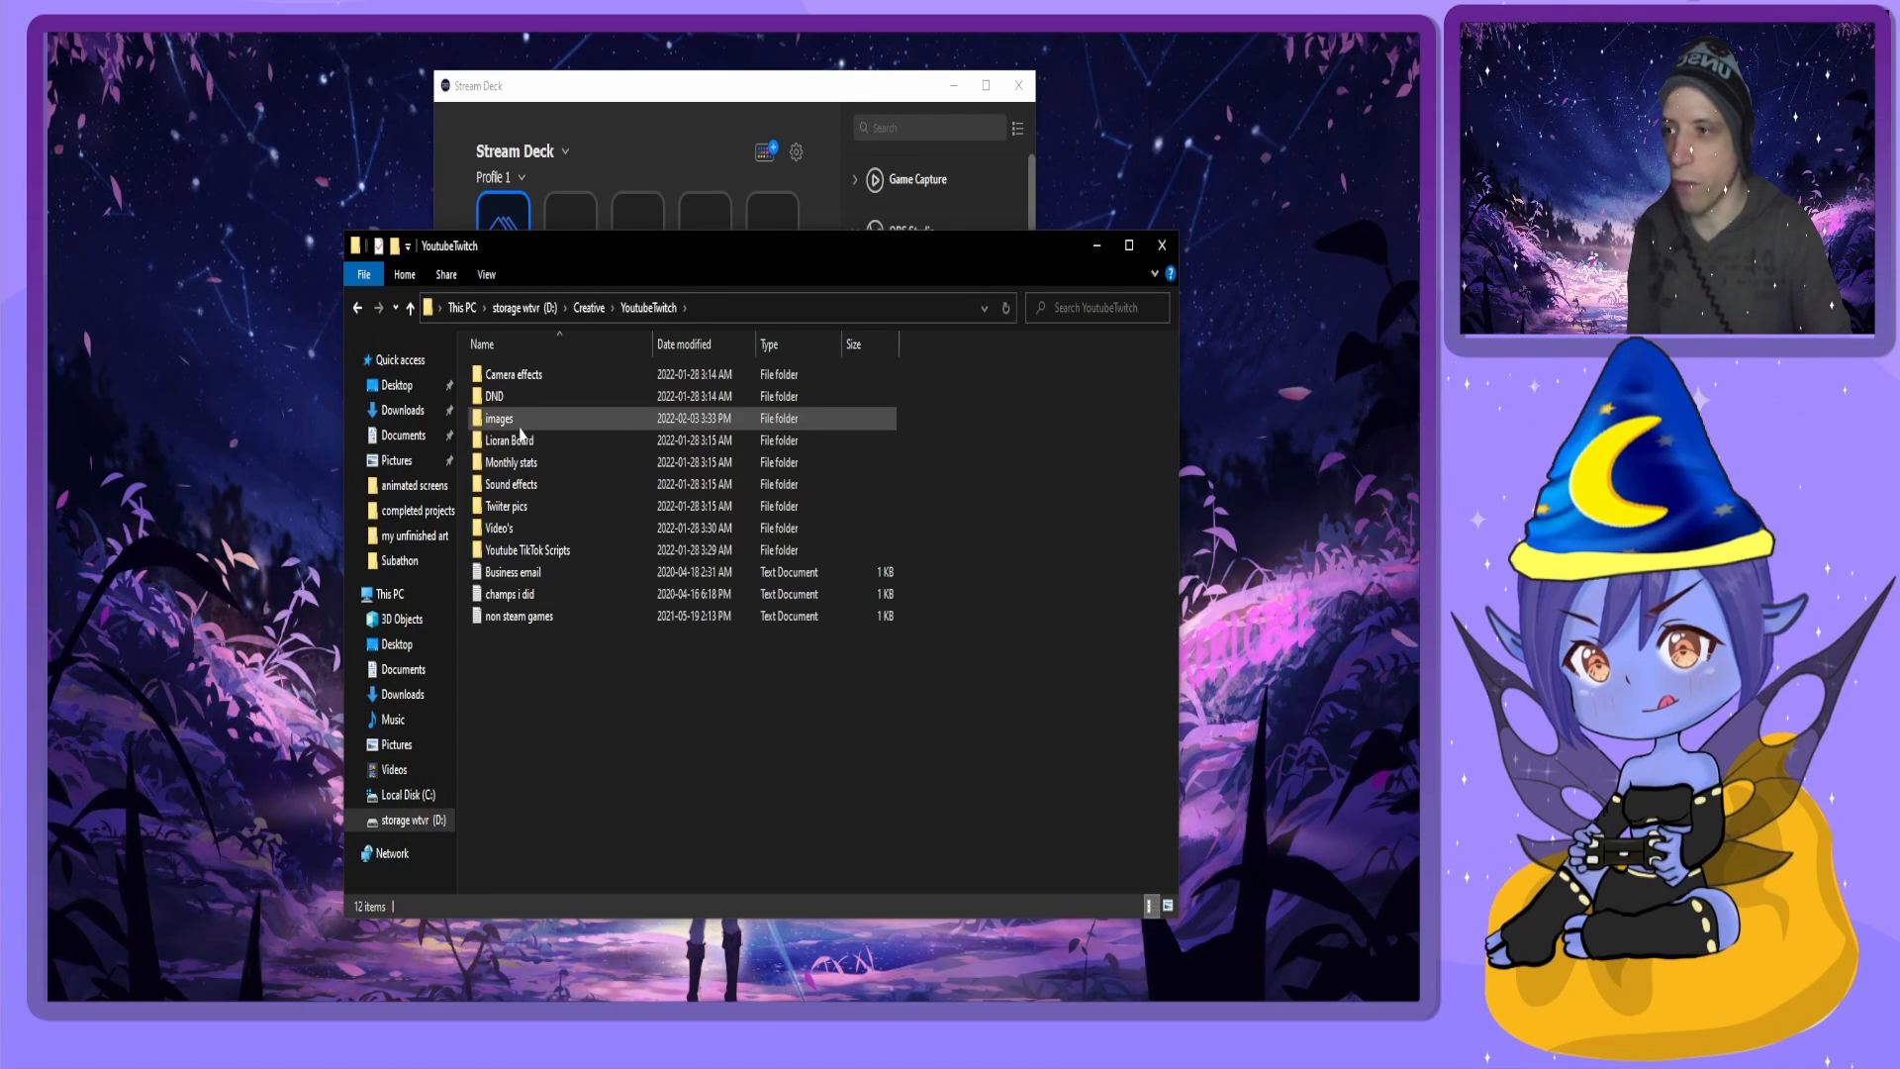
double_click(527, 419)
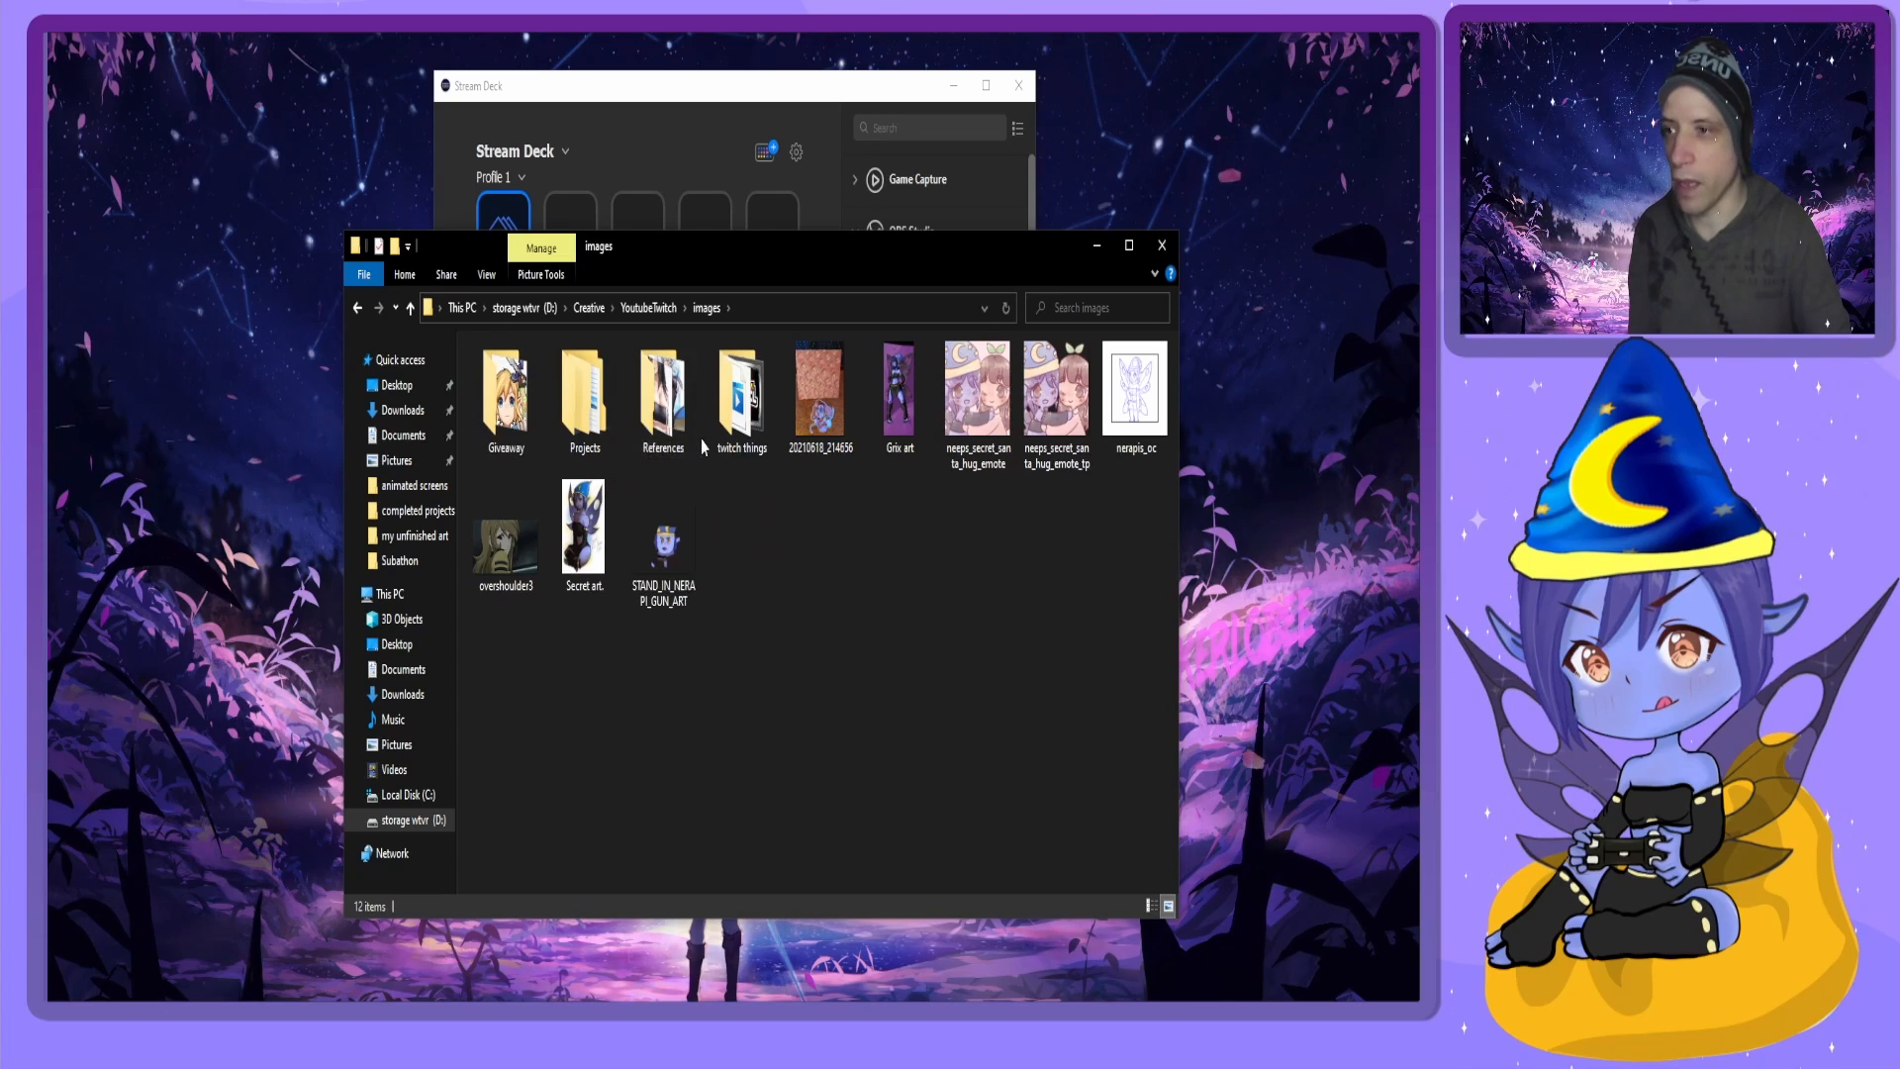
double_click(742, 415)
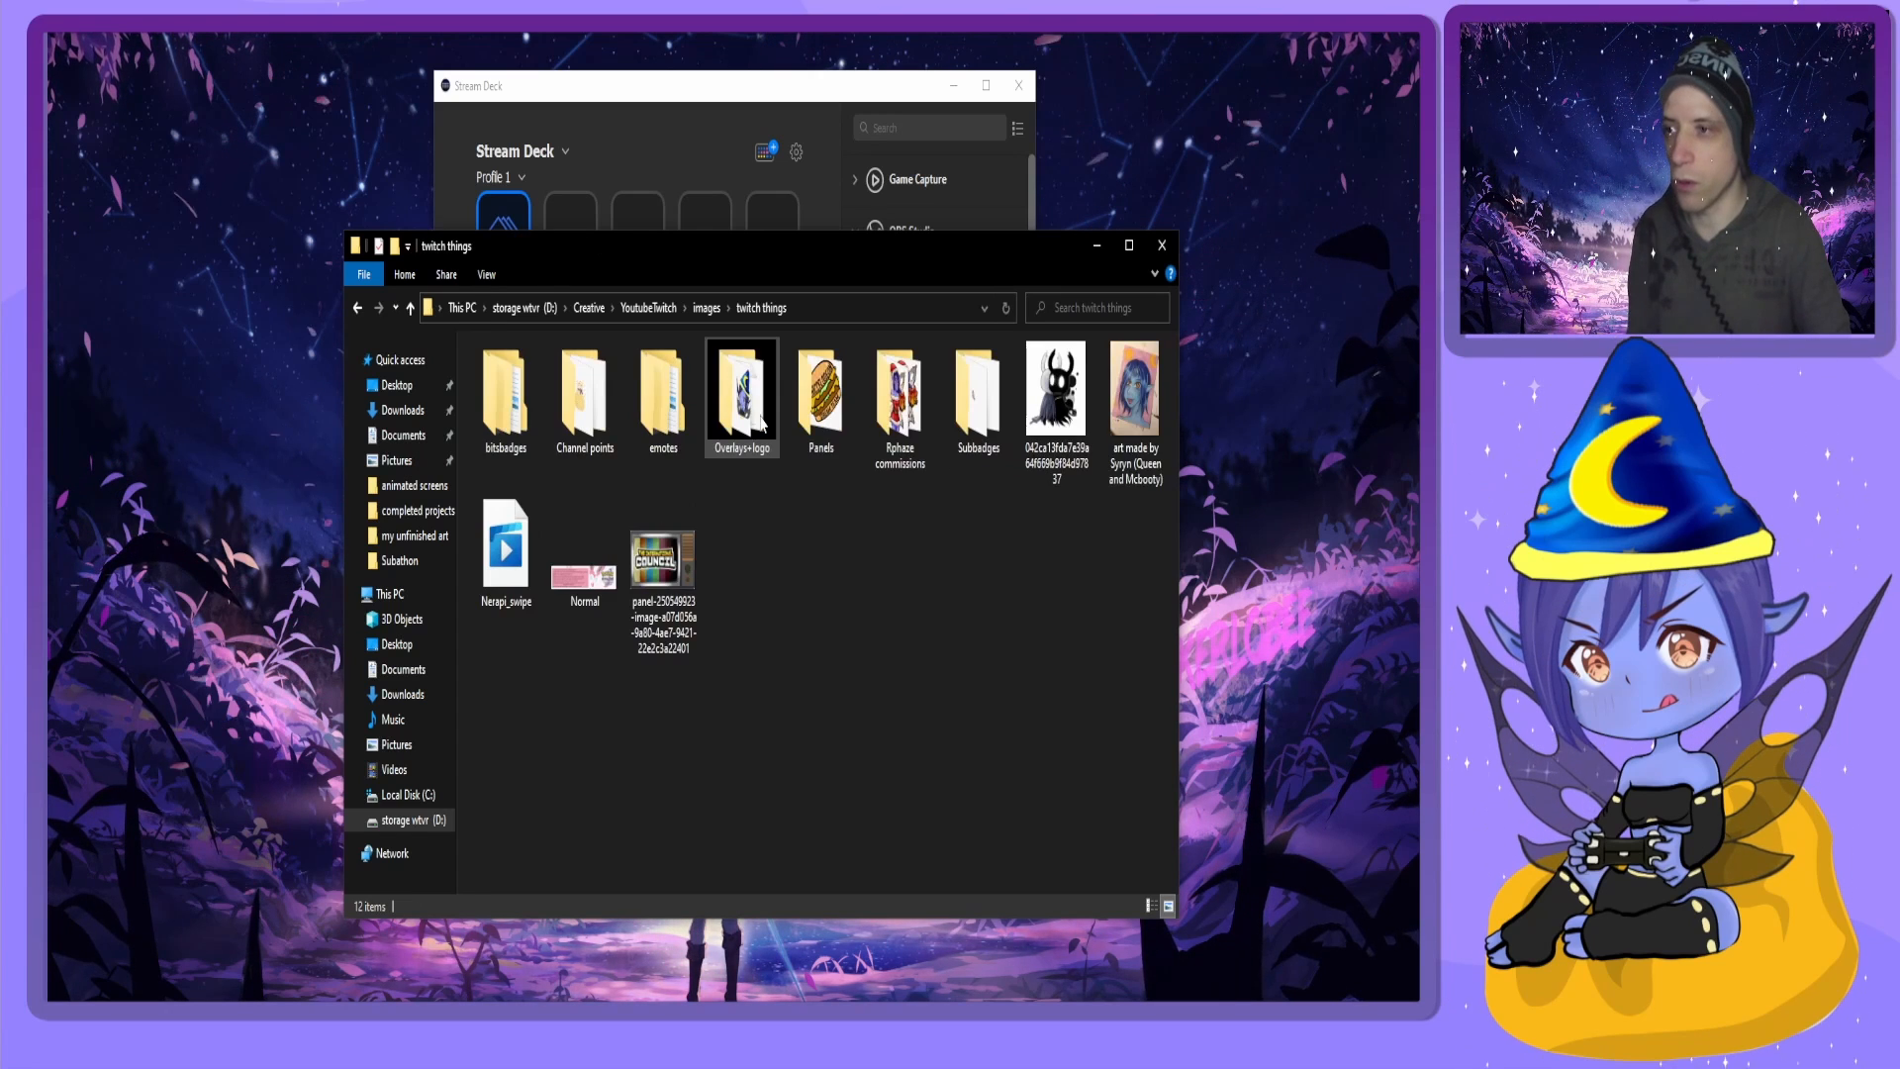
double_click(654, 415)
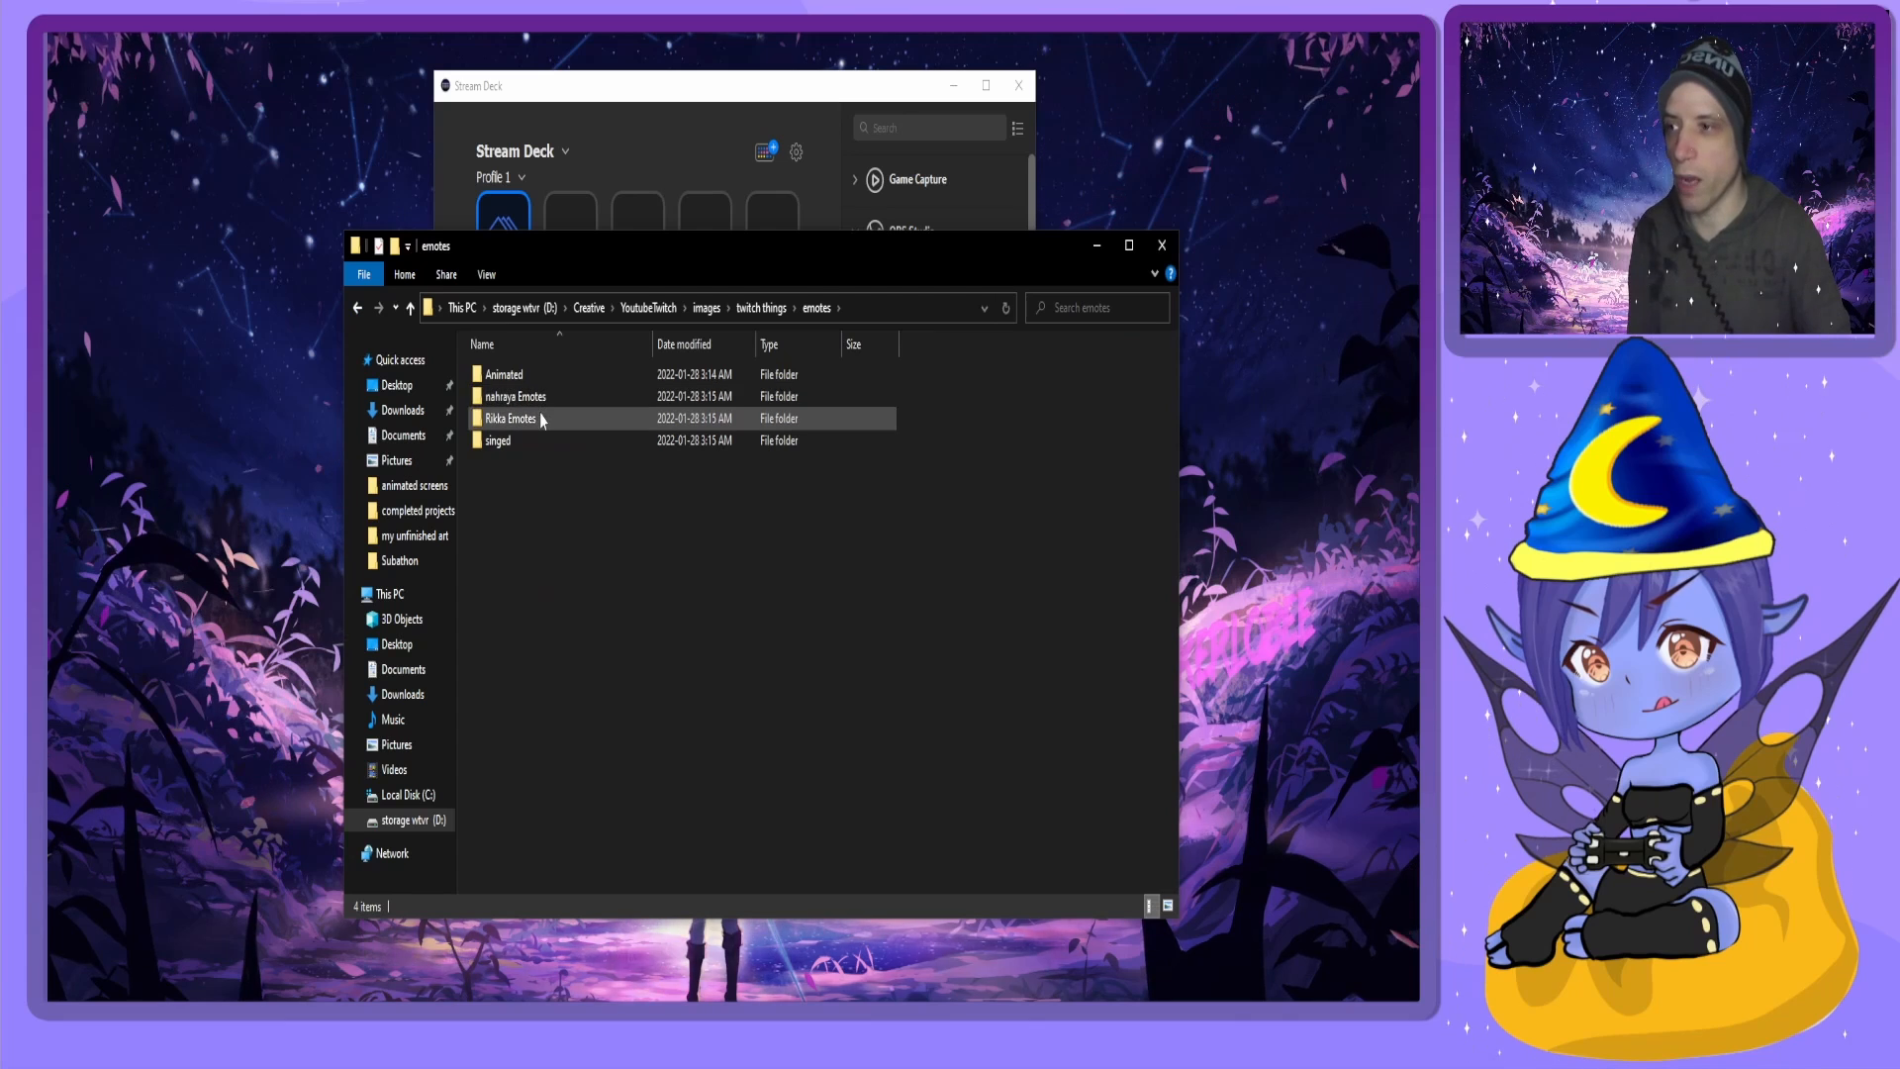
double_click(534, 377)
double_click(533, 388)
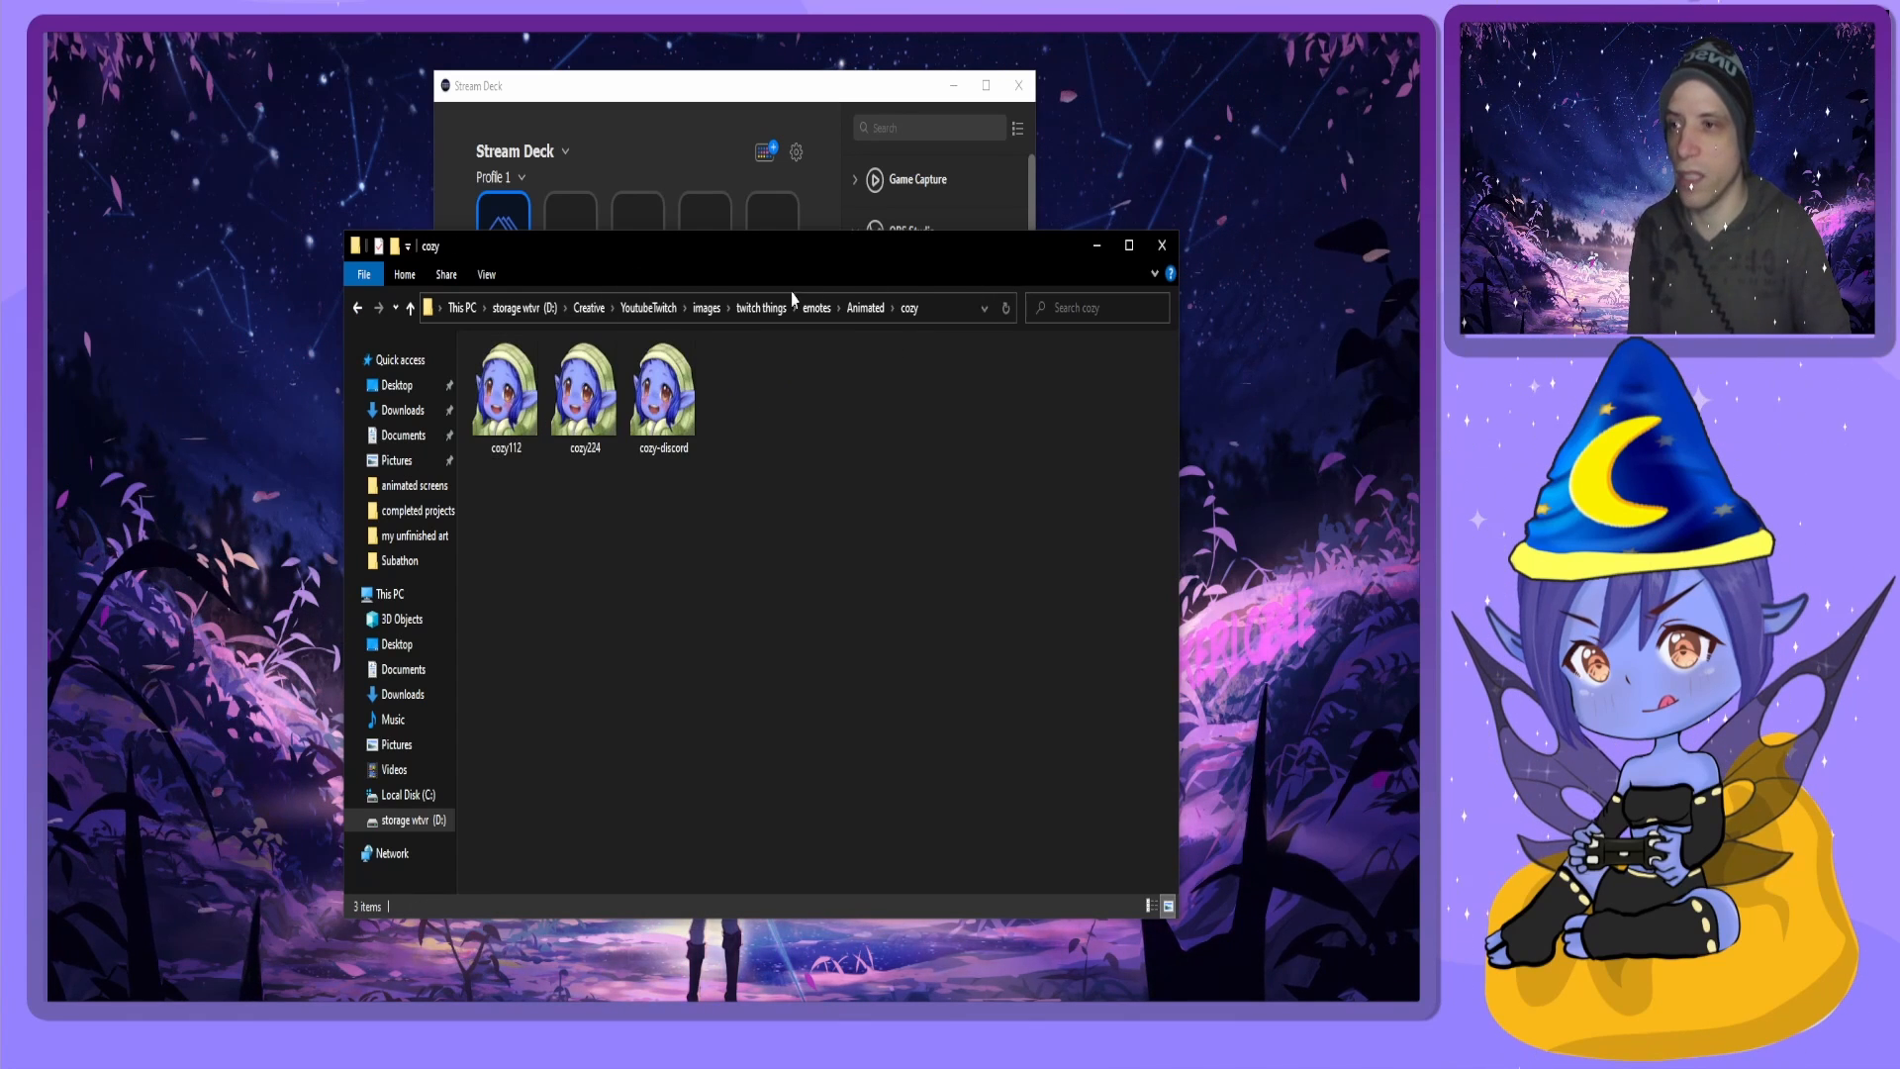
Use the cozy112 image from the cozy folder as the Multi Action key's icon.
left_click_drag(754, 255, 1280, 260)
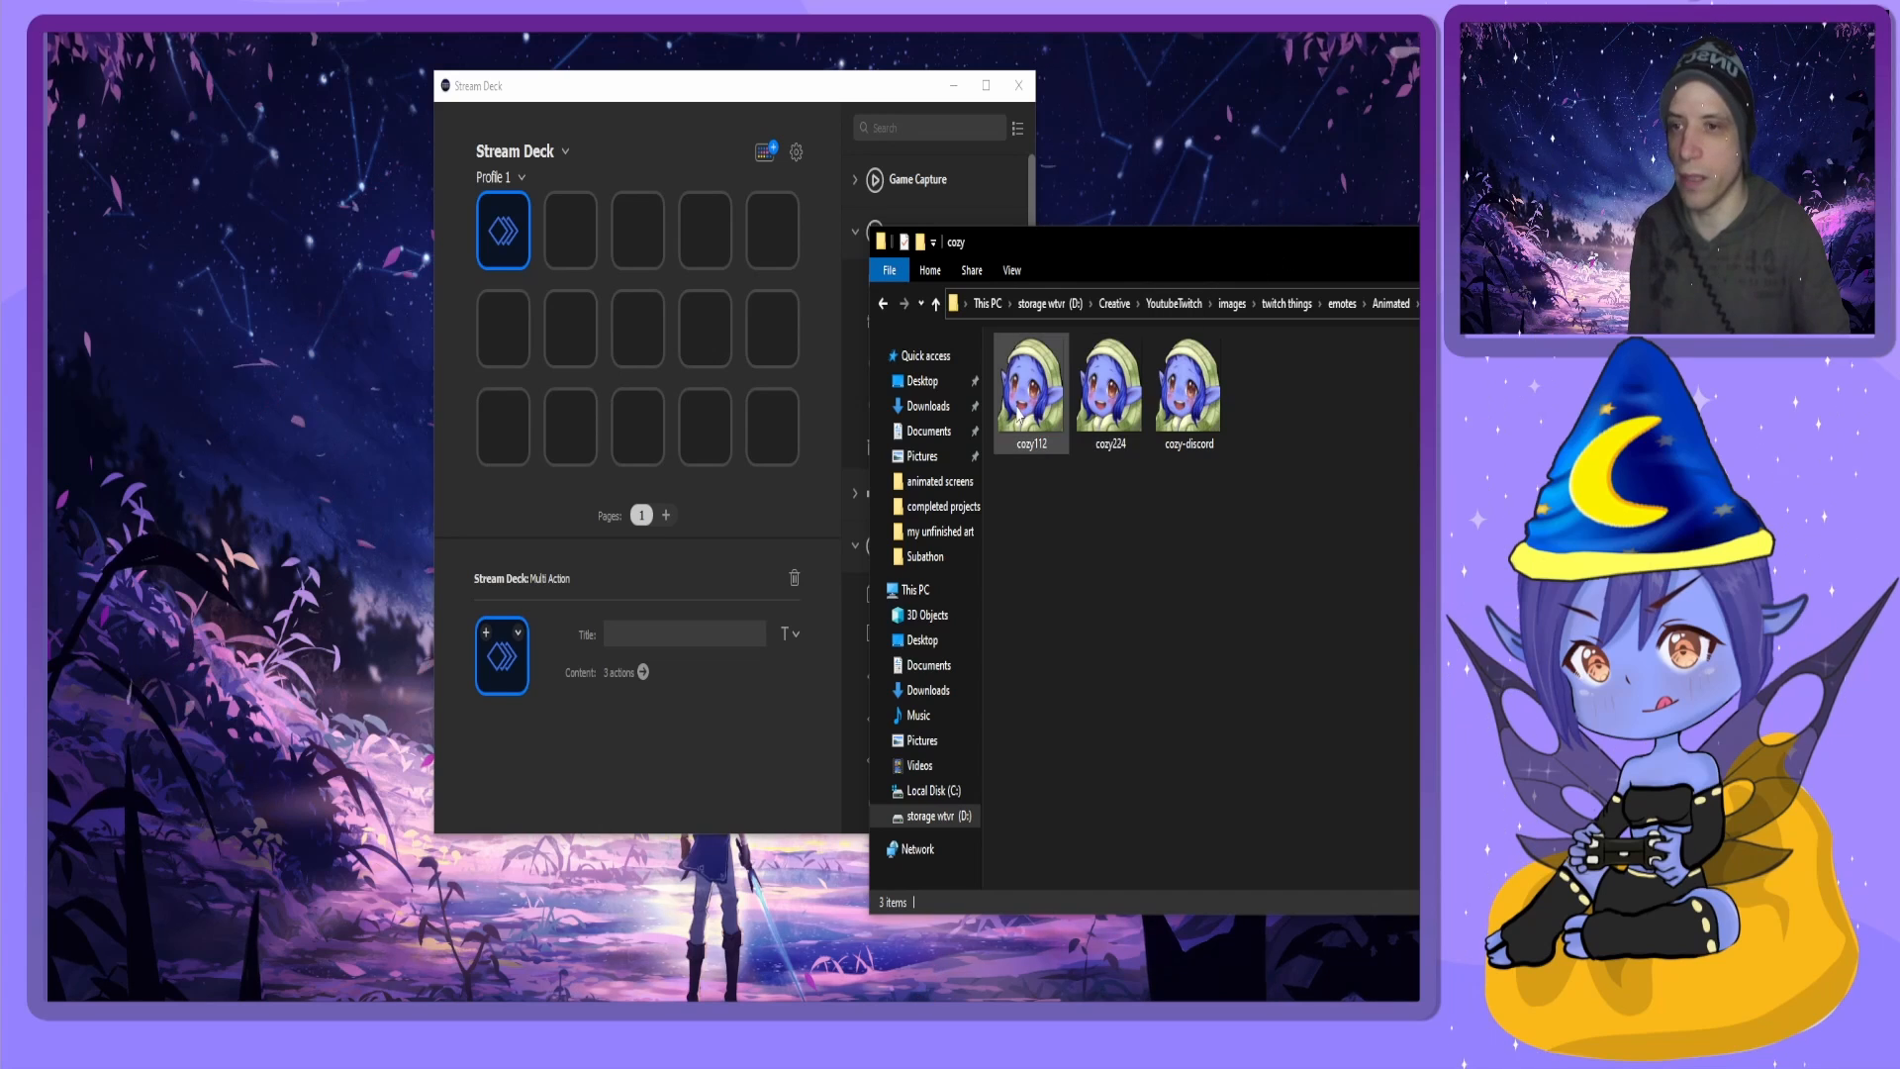
left_click_drag(1019, 413, 502, 663)
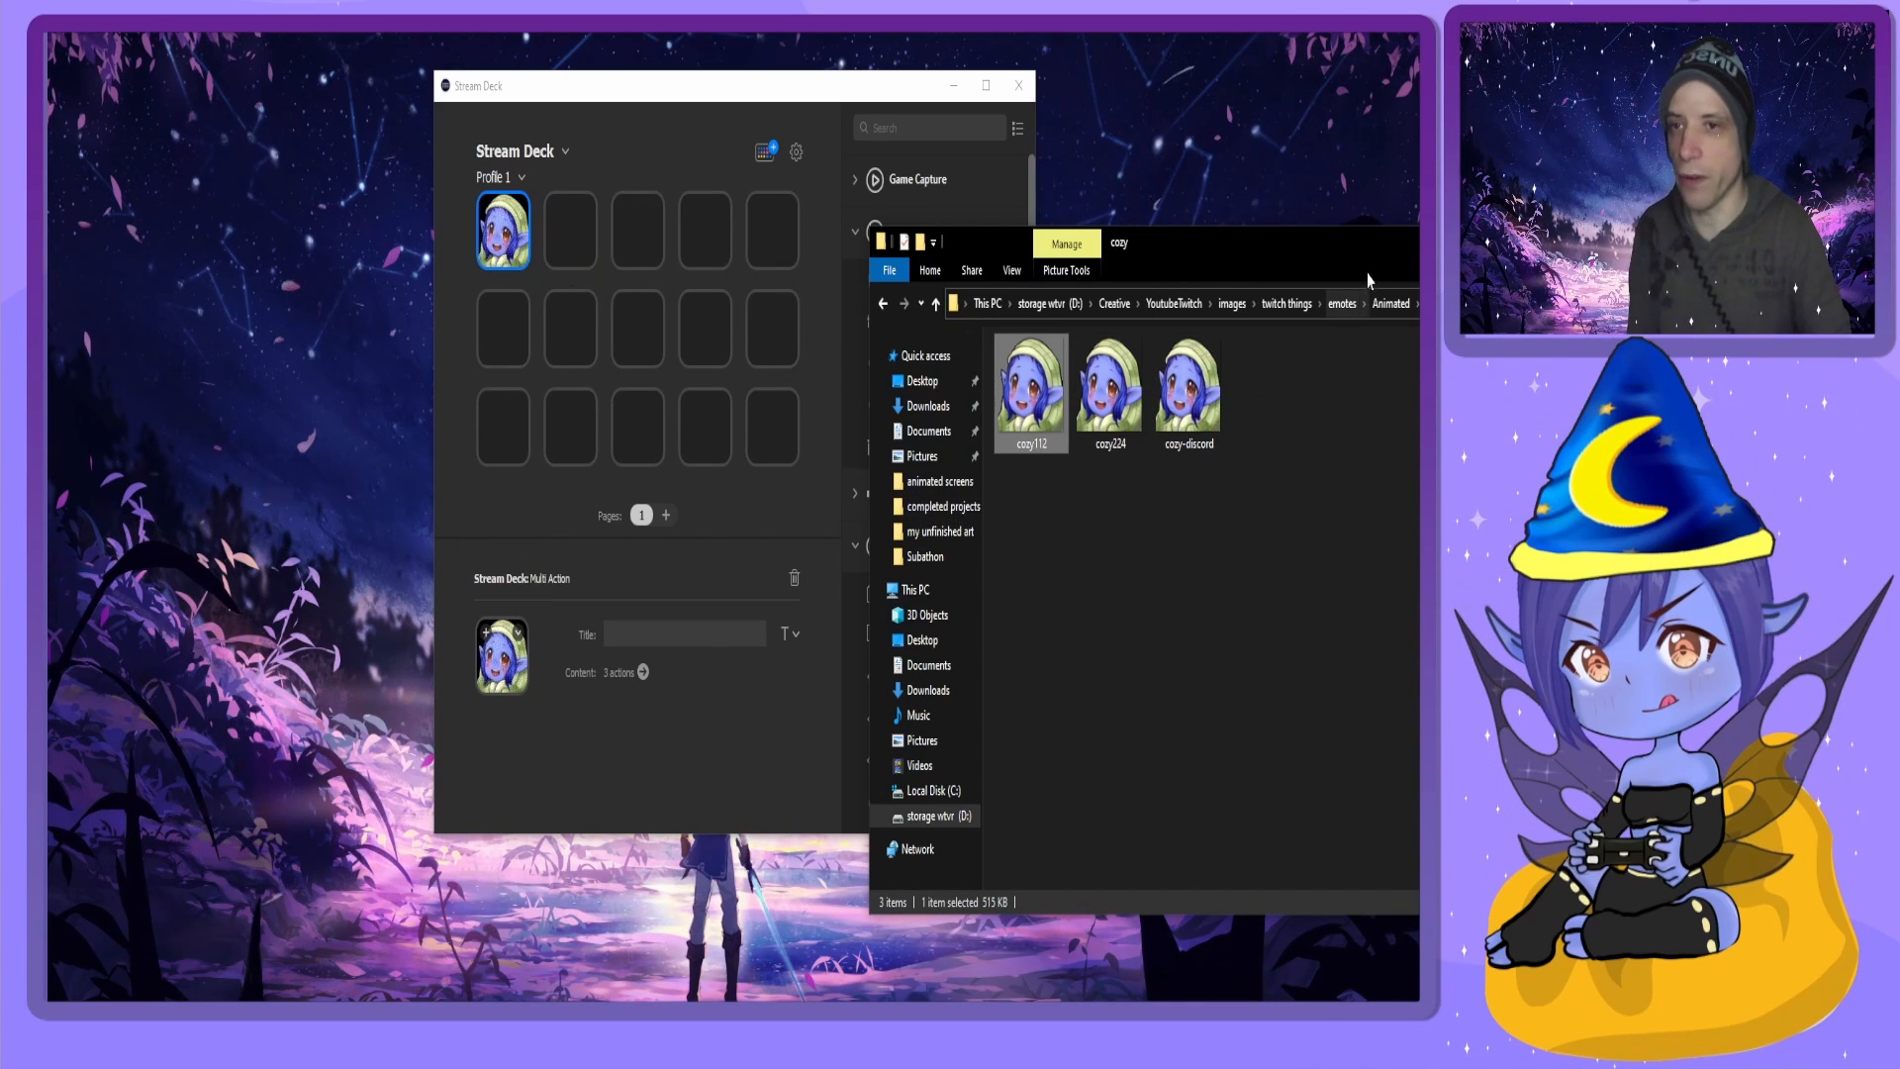
left_click_drag(1371, 249, 967, 246)
left_click(1290, 240)
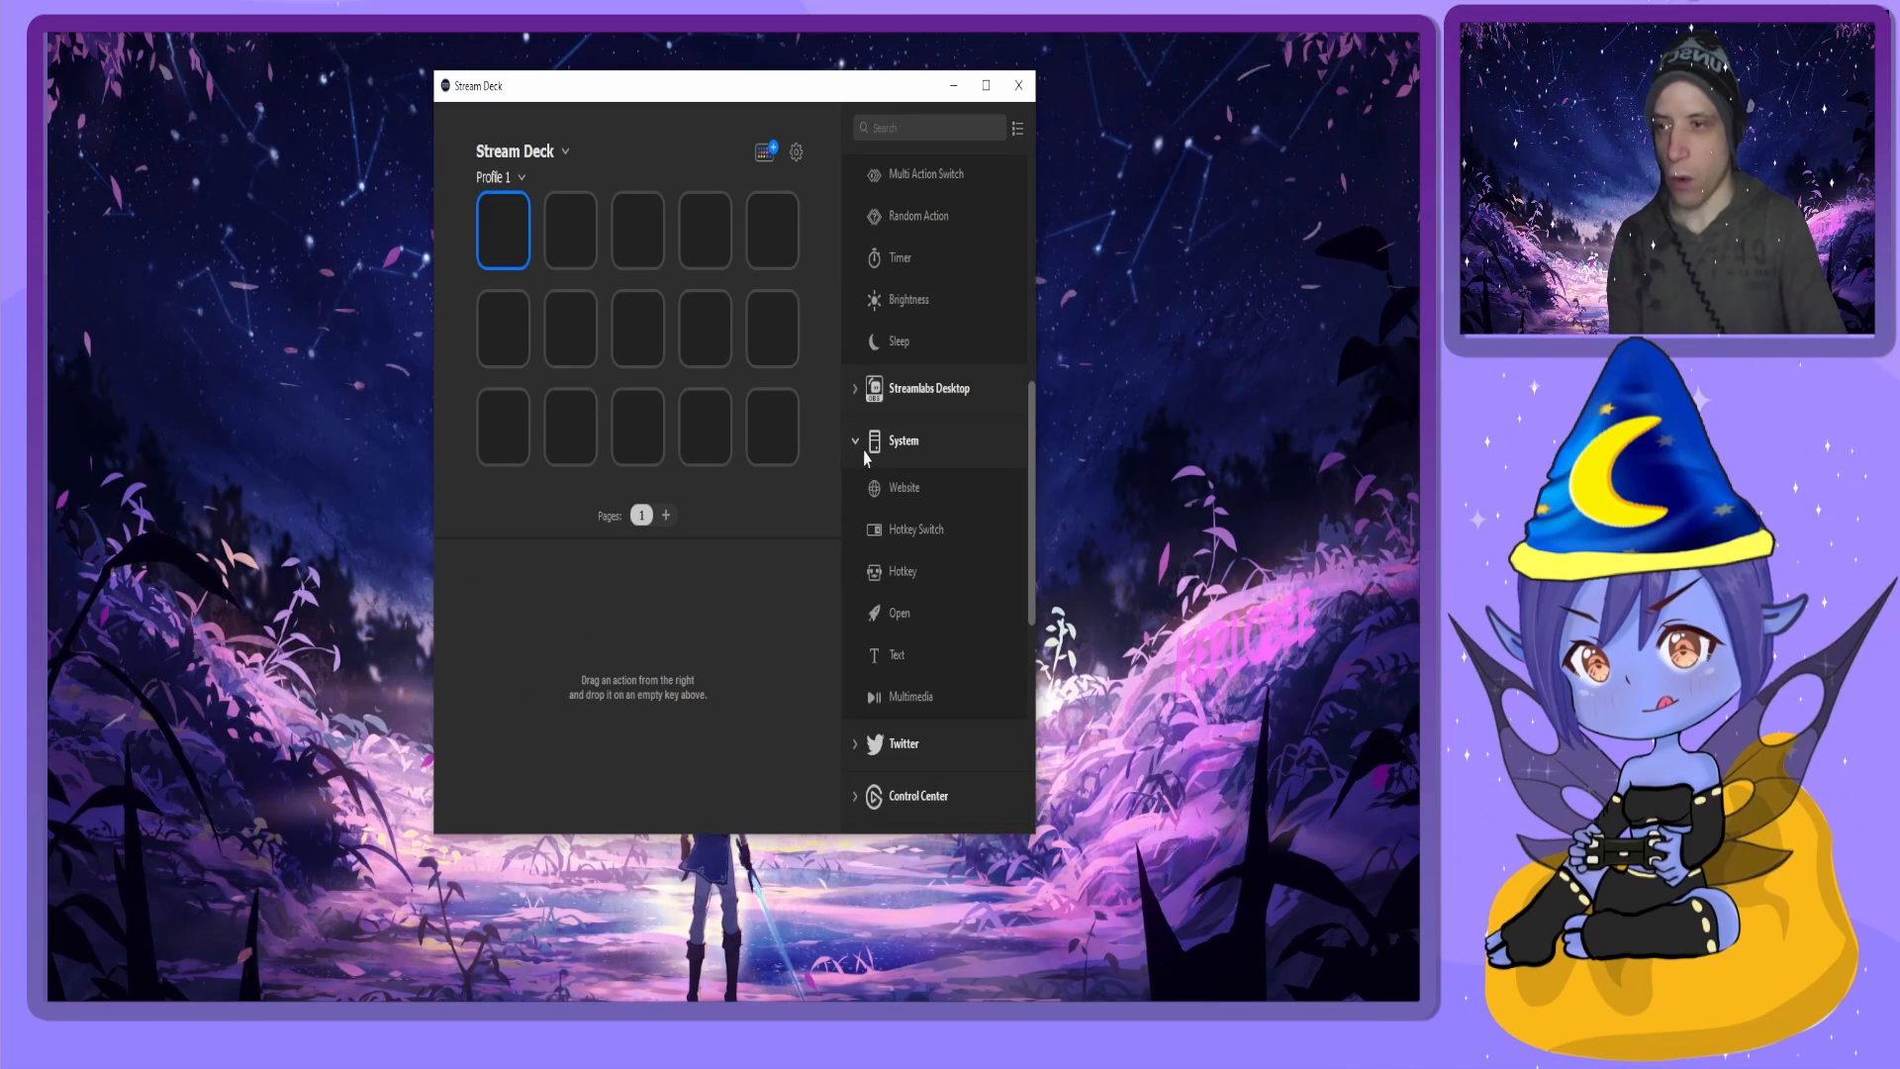
Place the Twitch Tools [BarRaider] Shoutout action on the first key and title it dfsd.
left_click(863, 446)
scroll(866, 503, "down", 2)
scroll(867, 509, "down", 2)
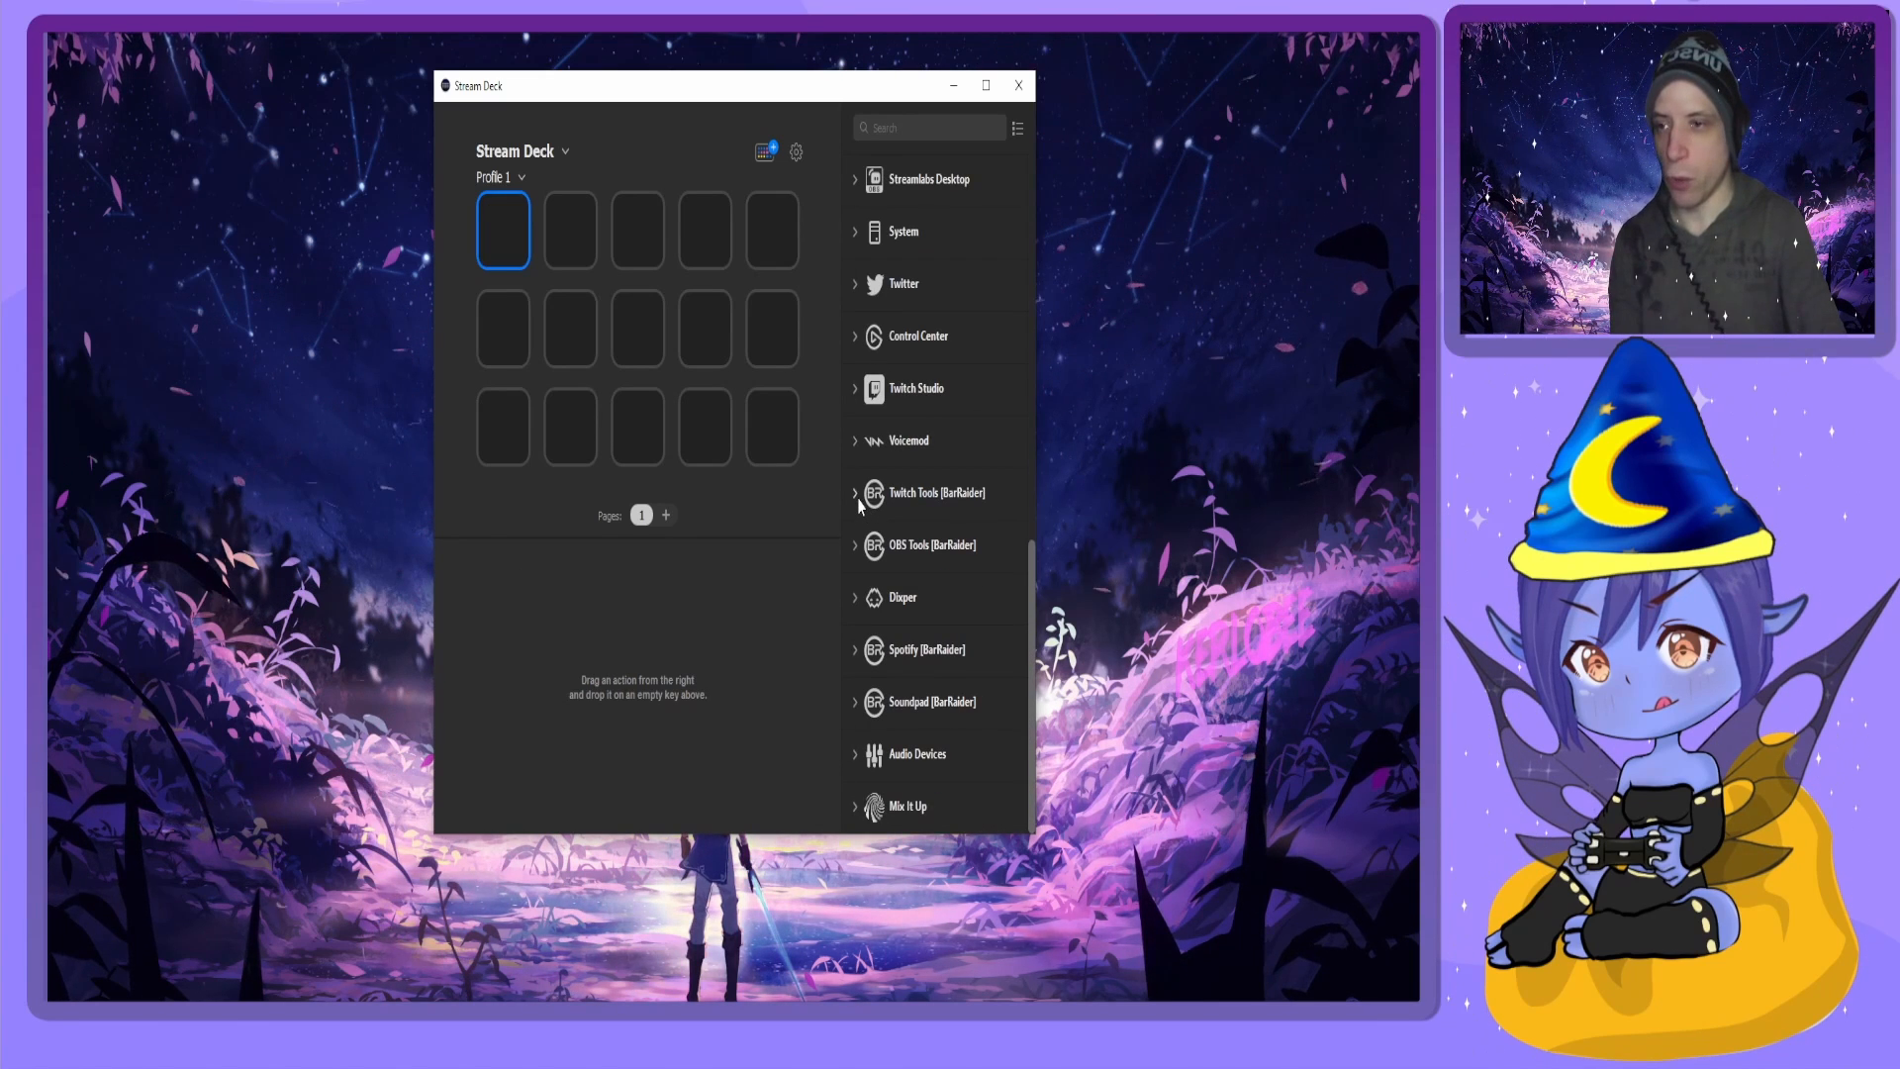
left_click(857, 495)
scroll(901, 574, "down", 3)
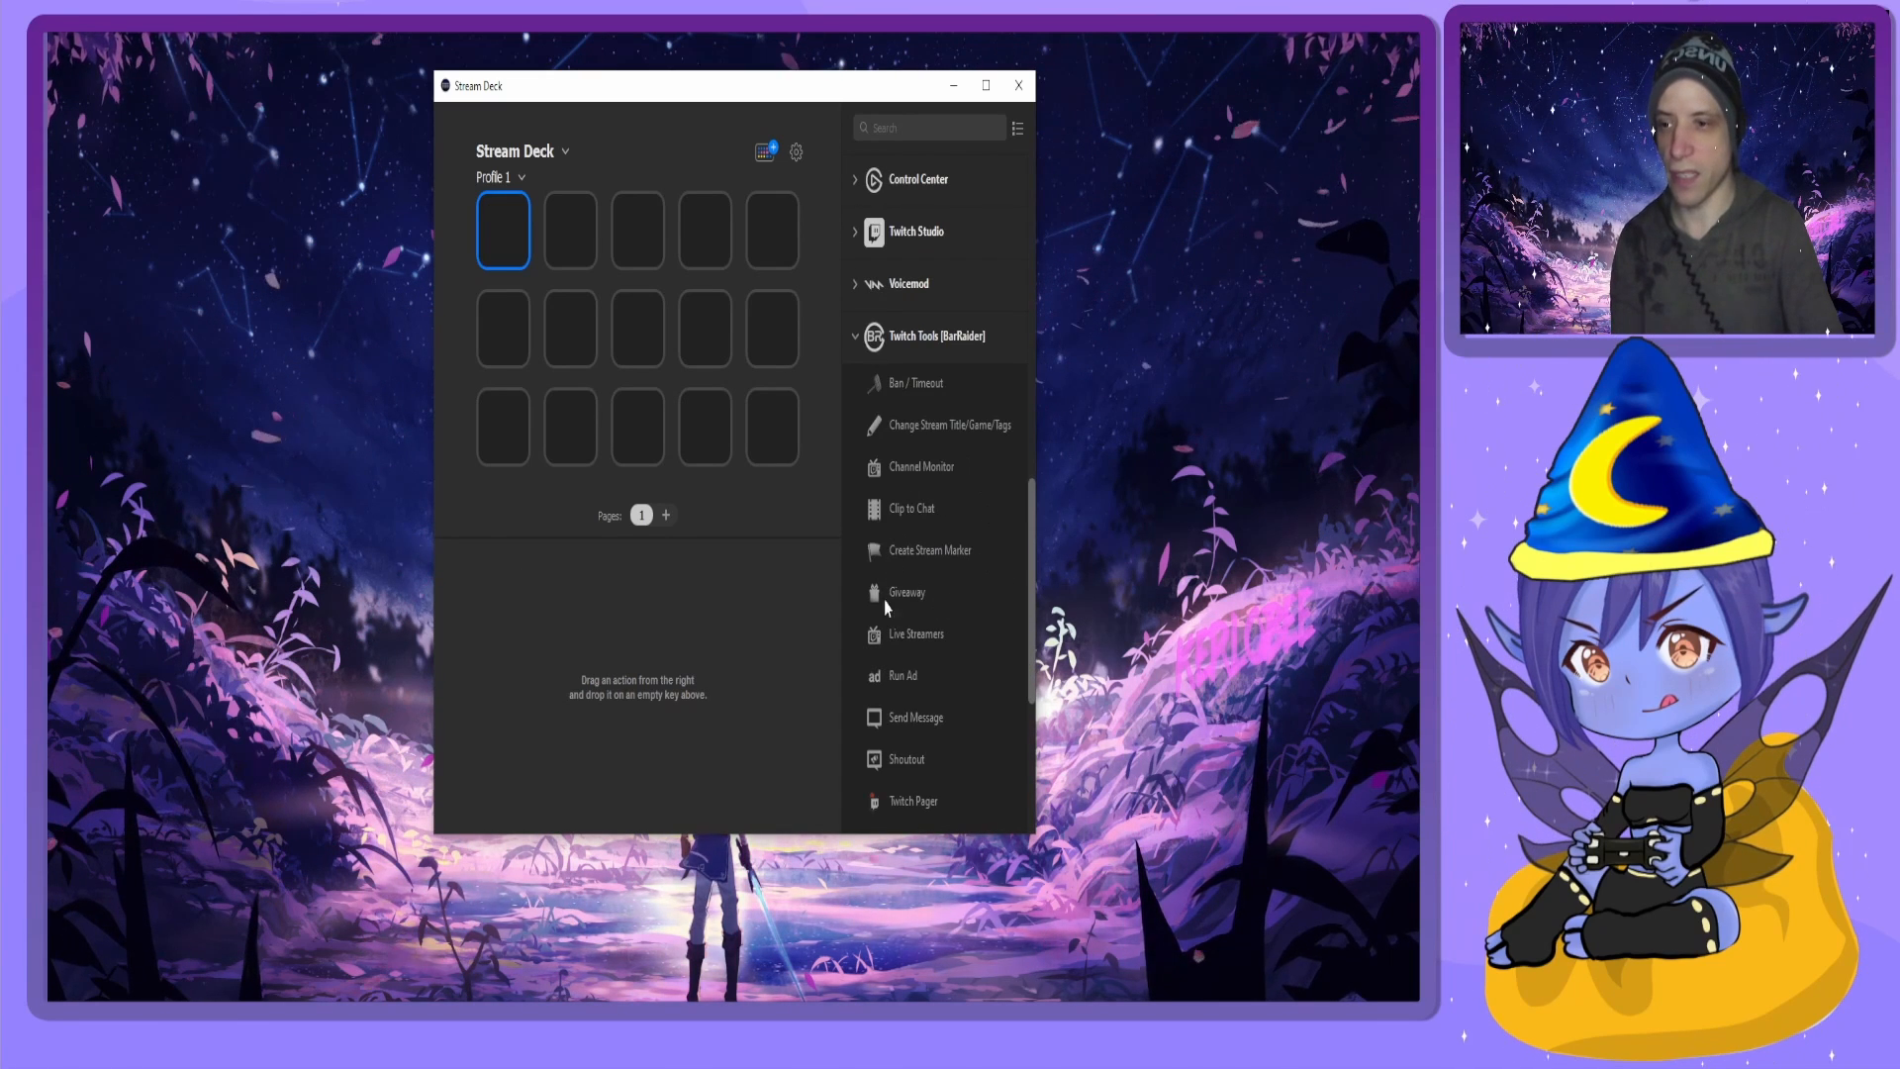
scroll(911, 653, "down", 3)
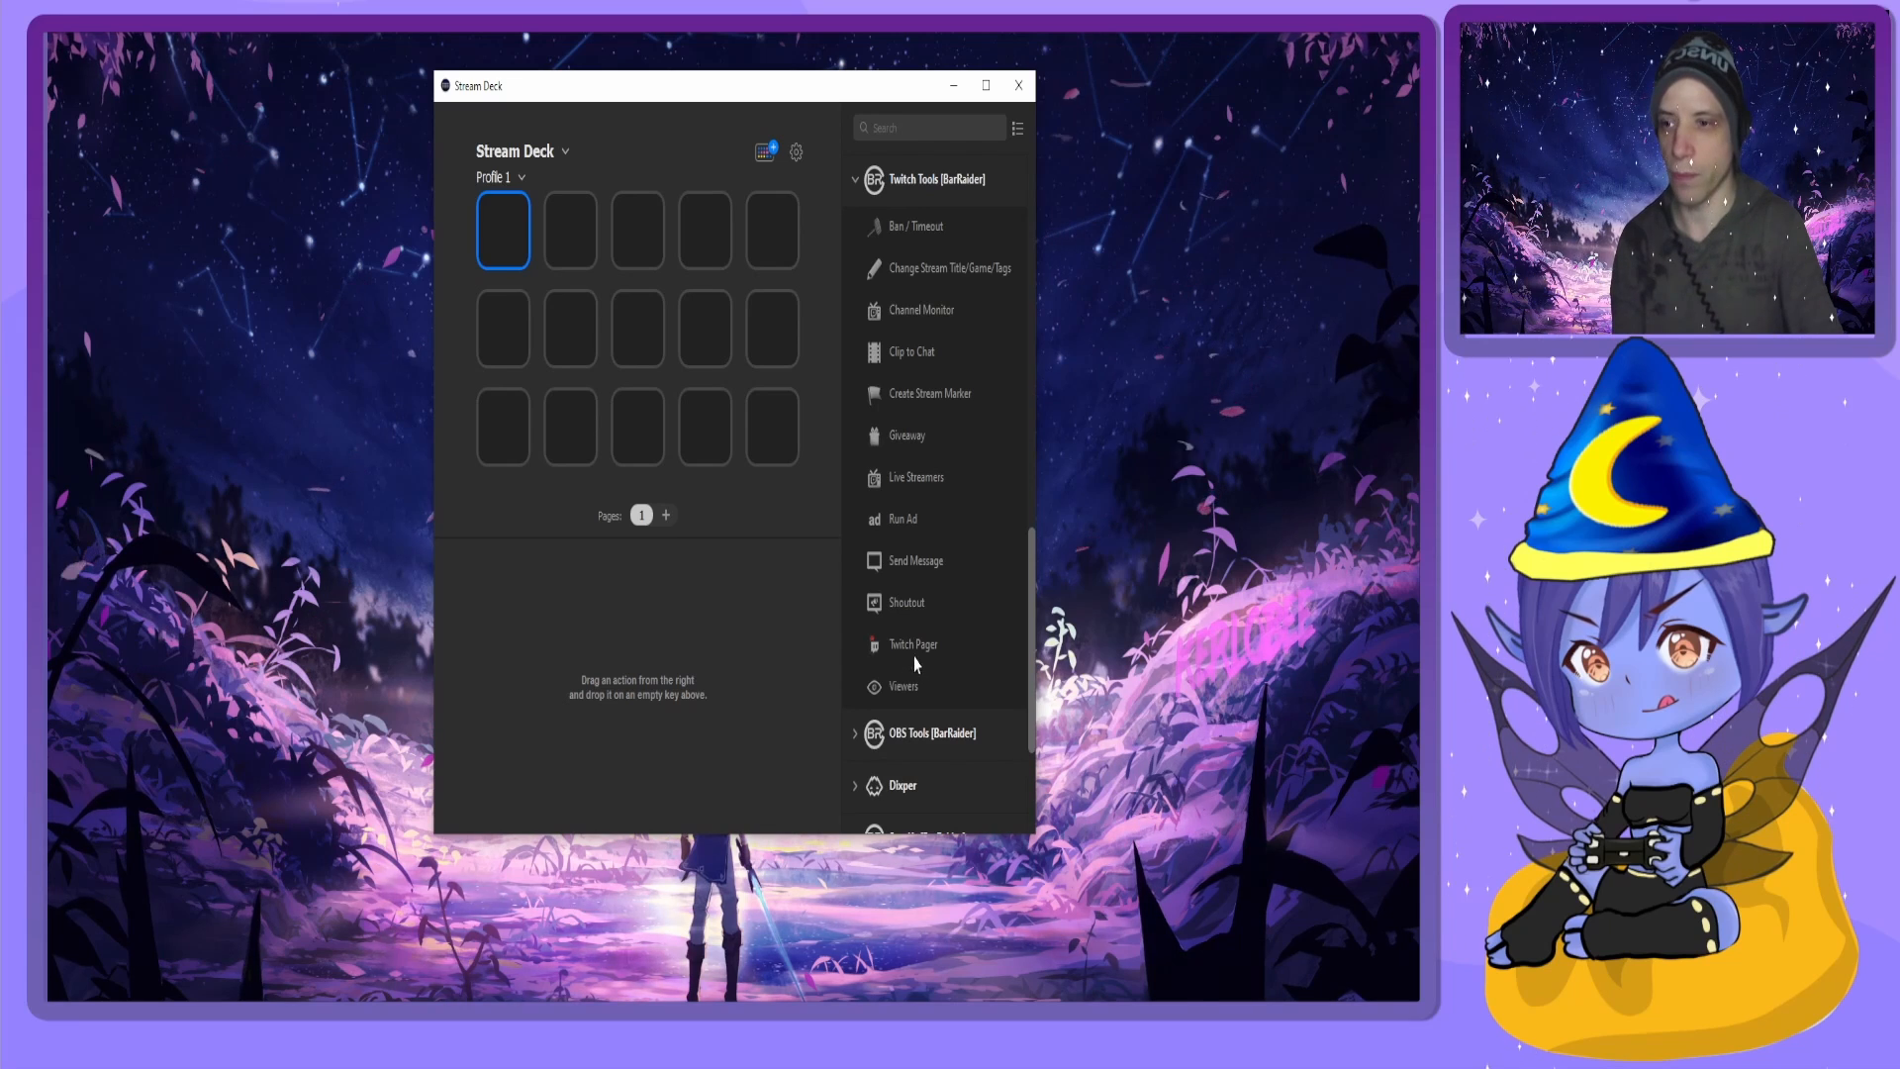
left_click_drag(909, 606, 505, 236)
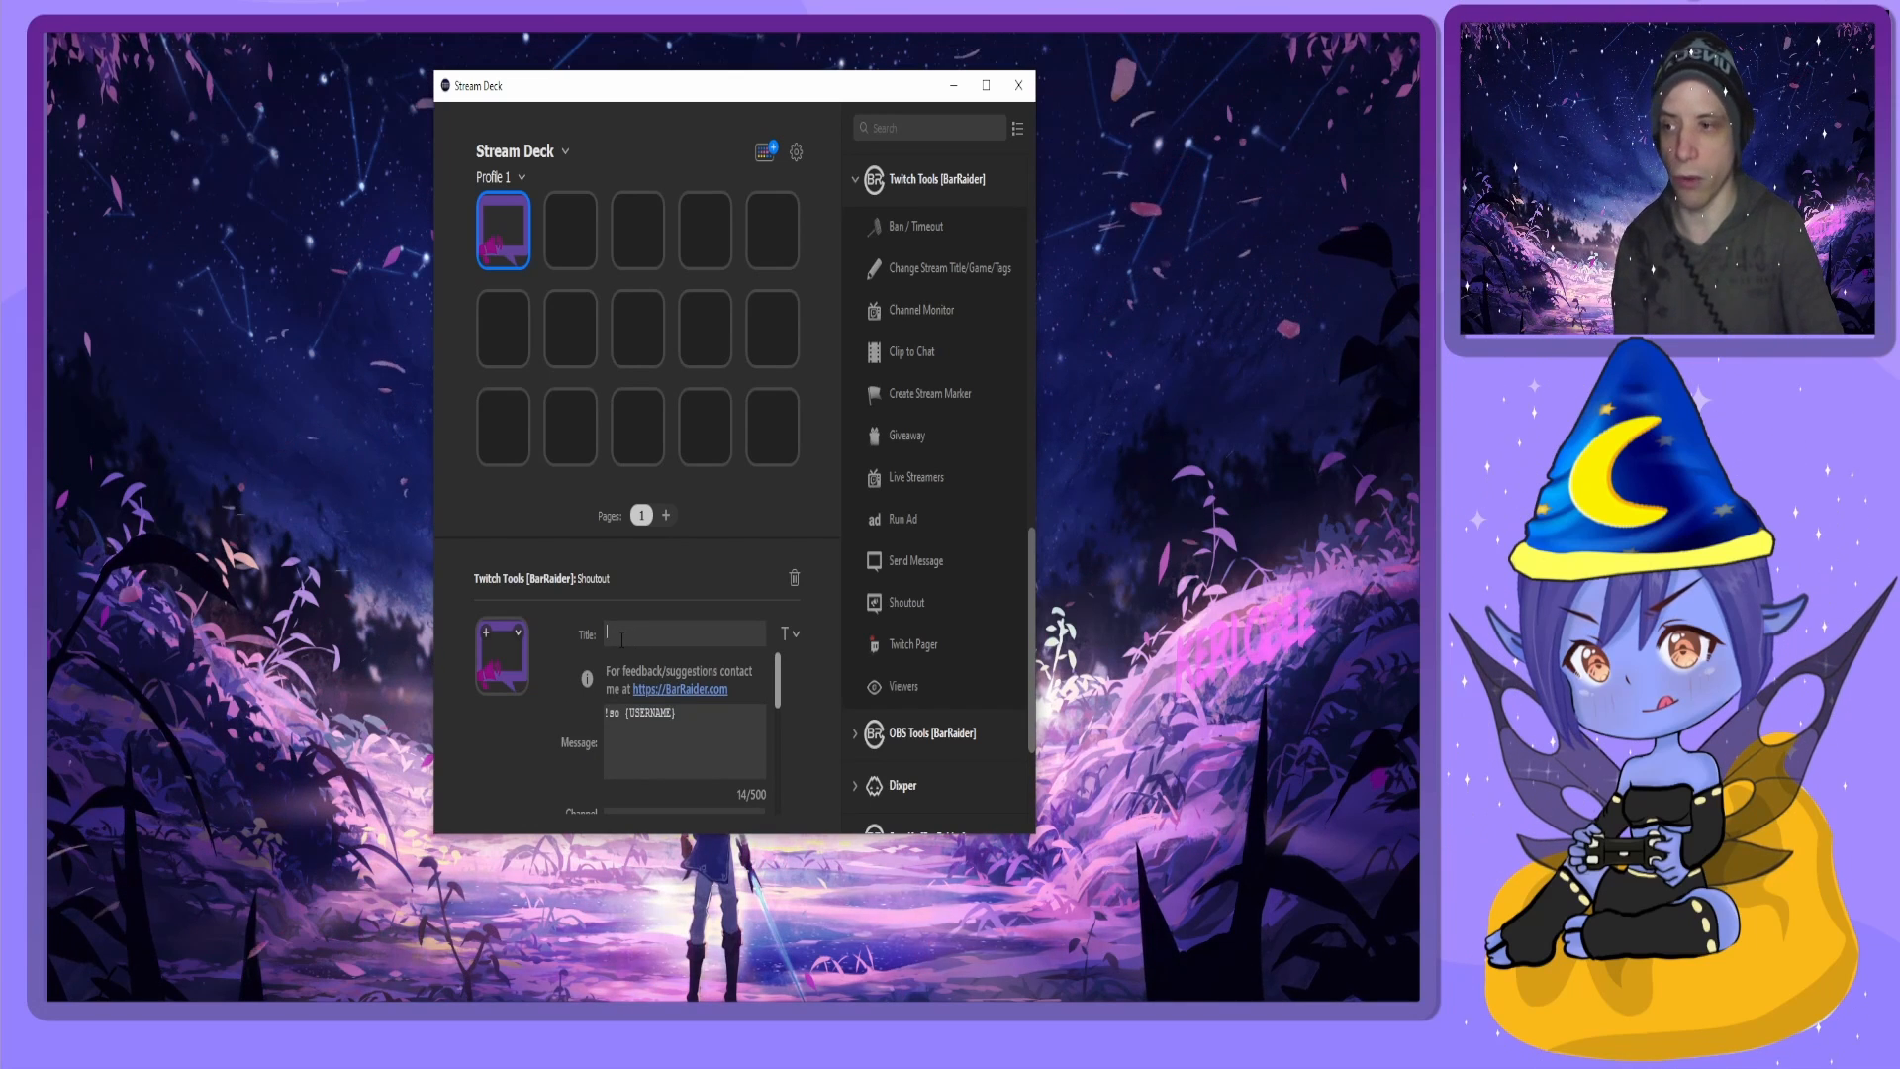
type("fsd")
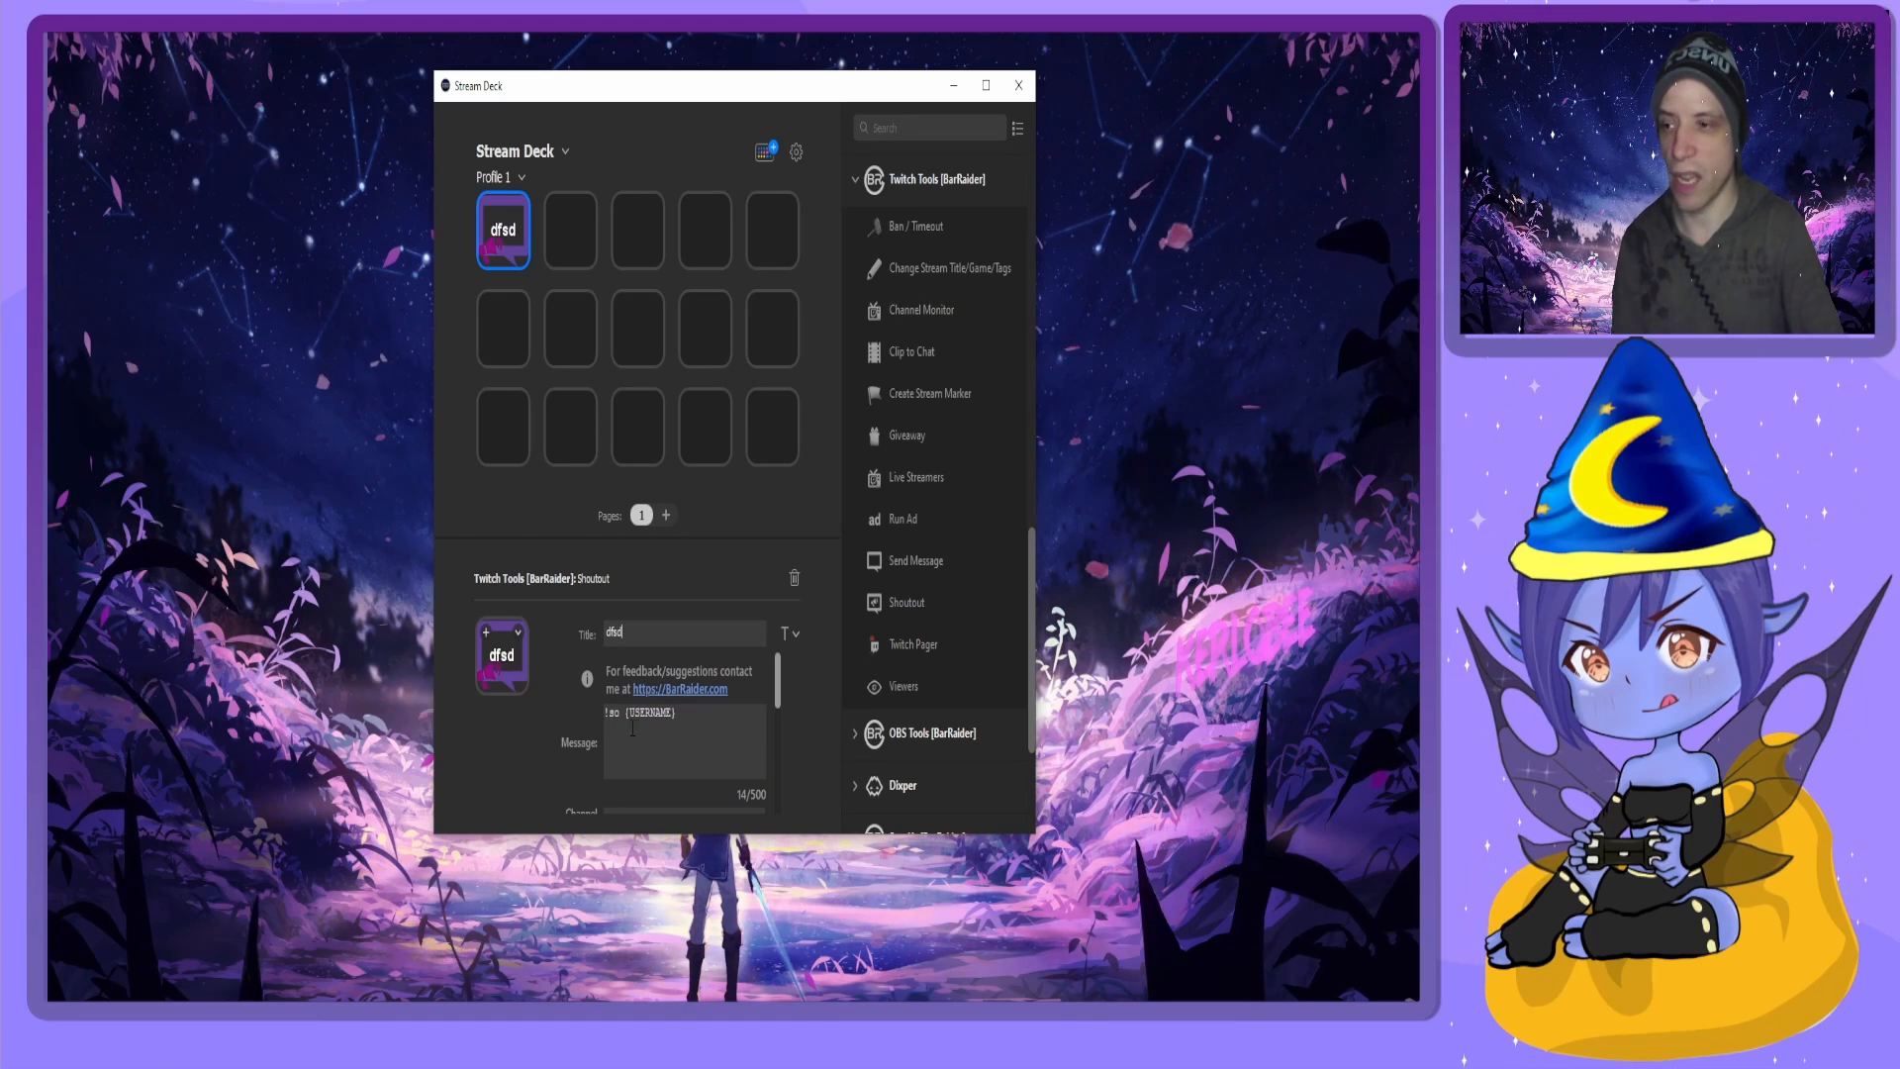
Choose Active Chatters as the Shoutout's user source and enter nerapi as its channel.
scroll(594, 724, "down", 1)
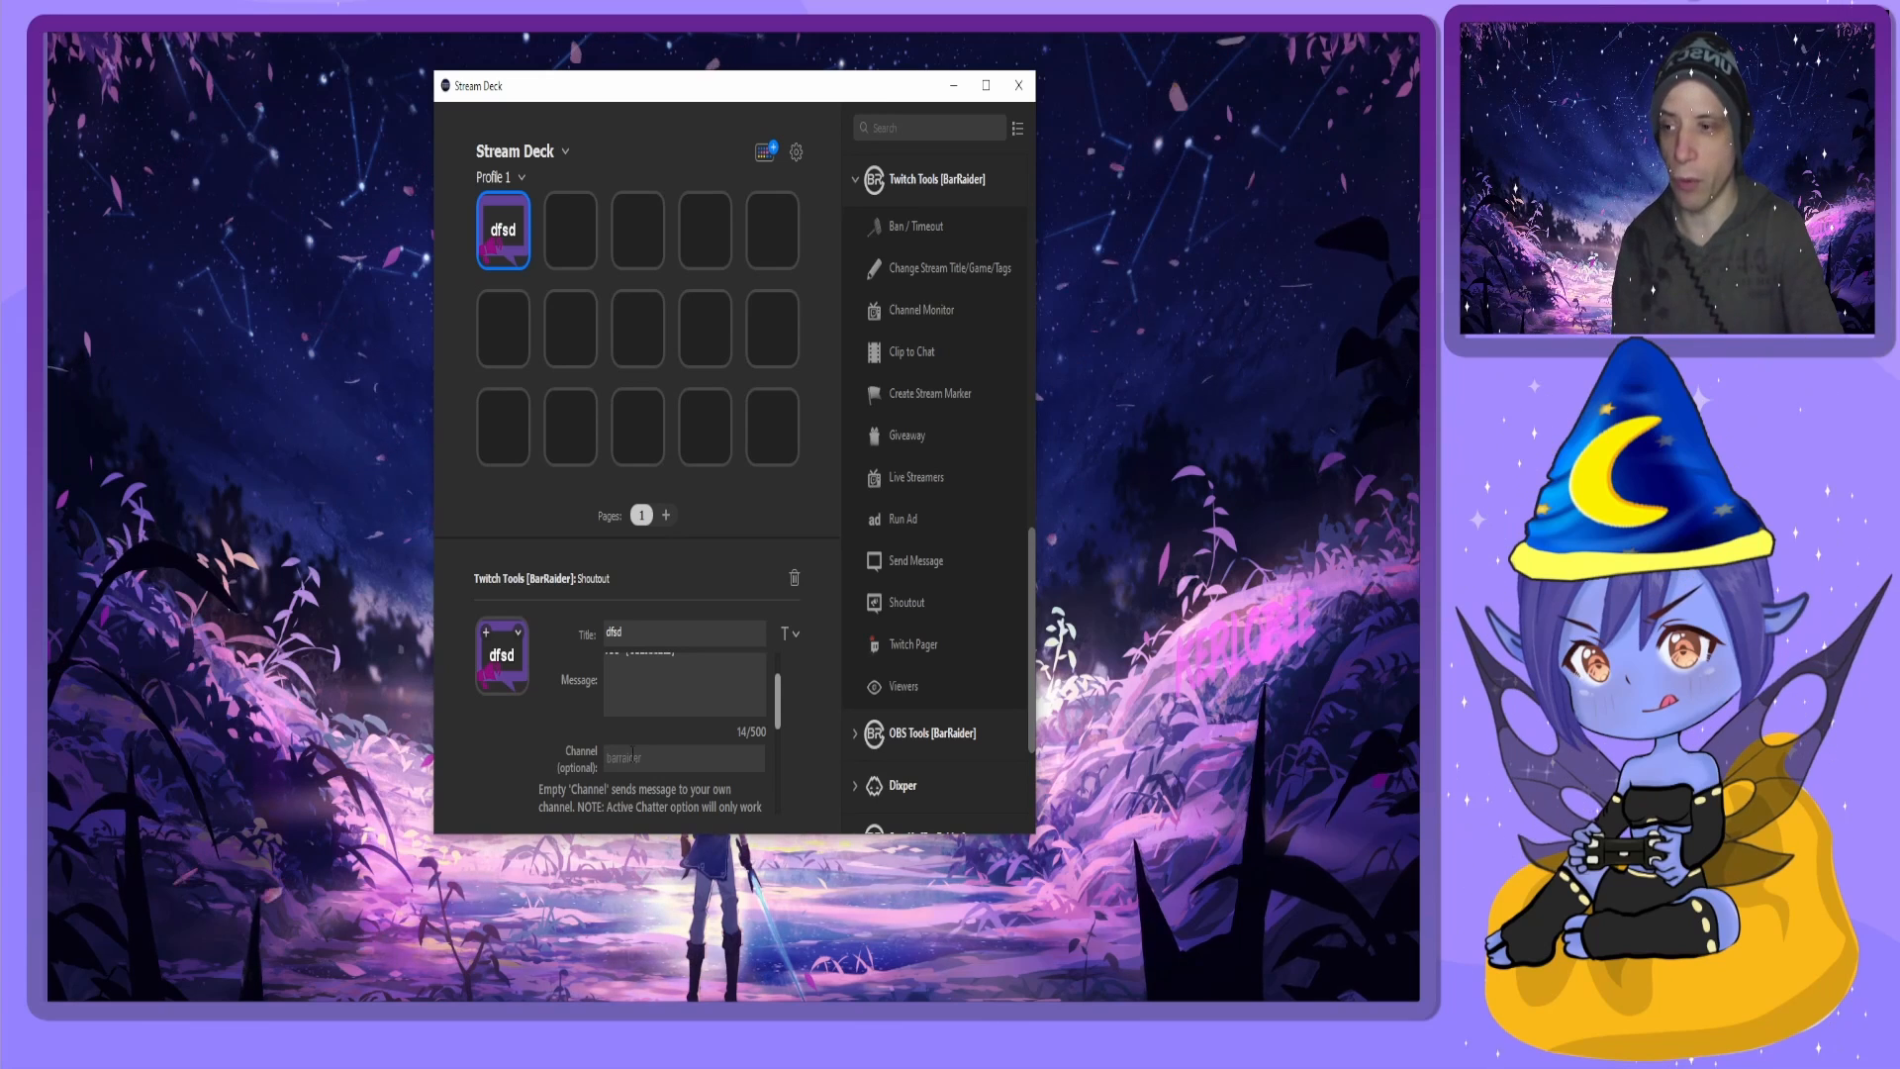
scroll(630, 755, "down", 2)
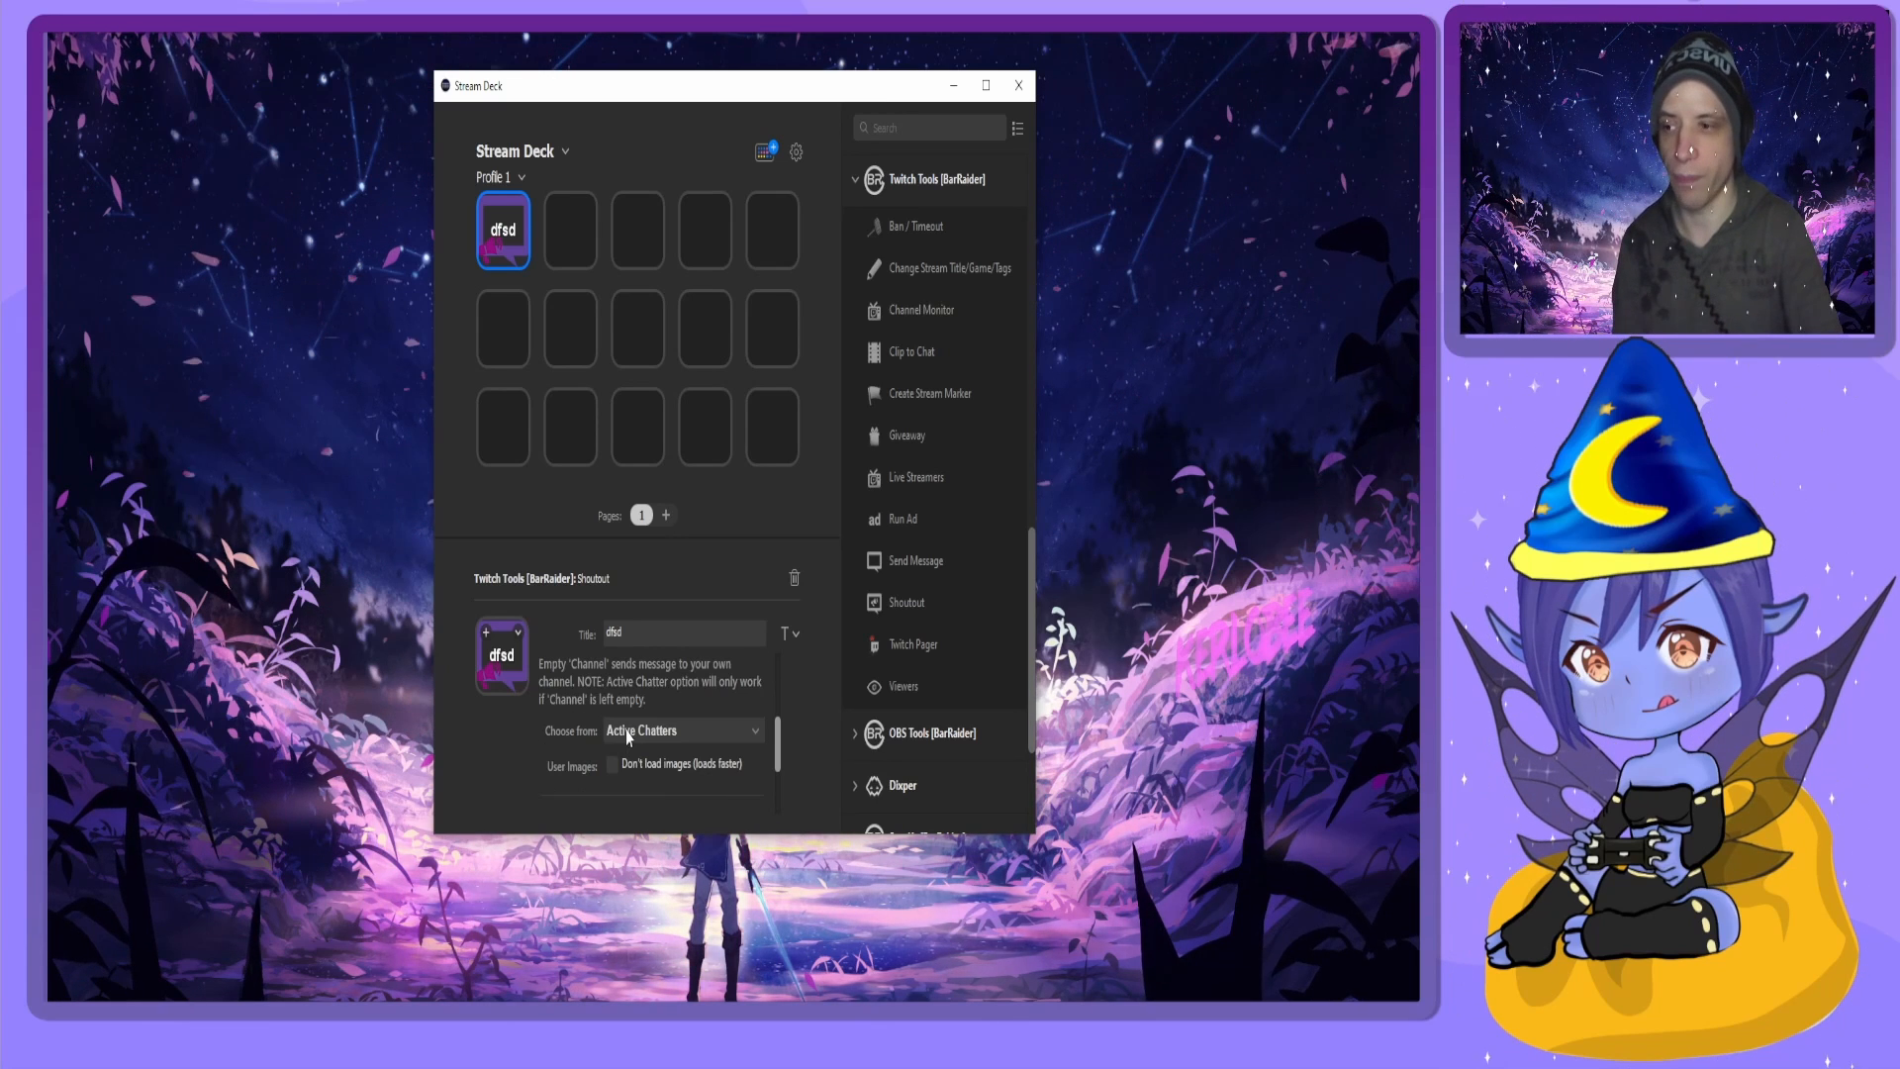
left_click(630, 730)
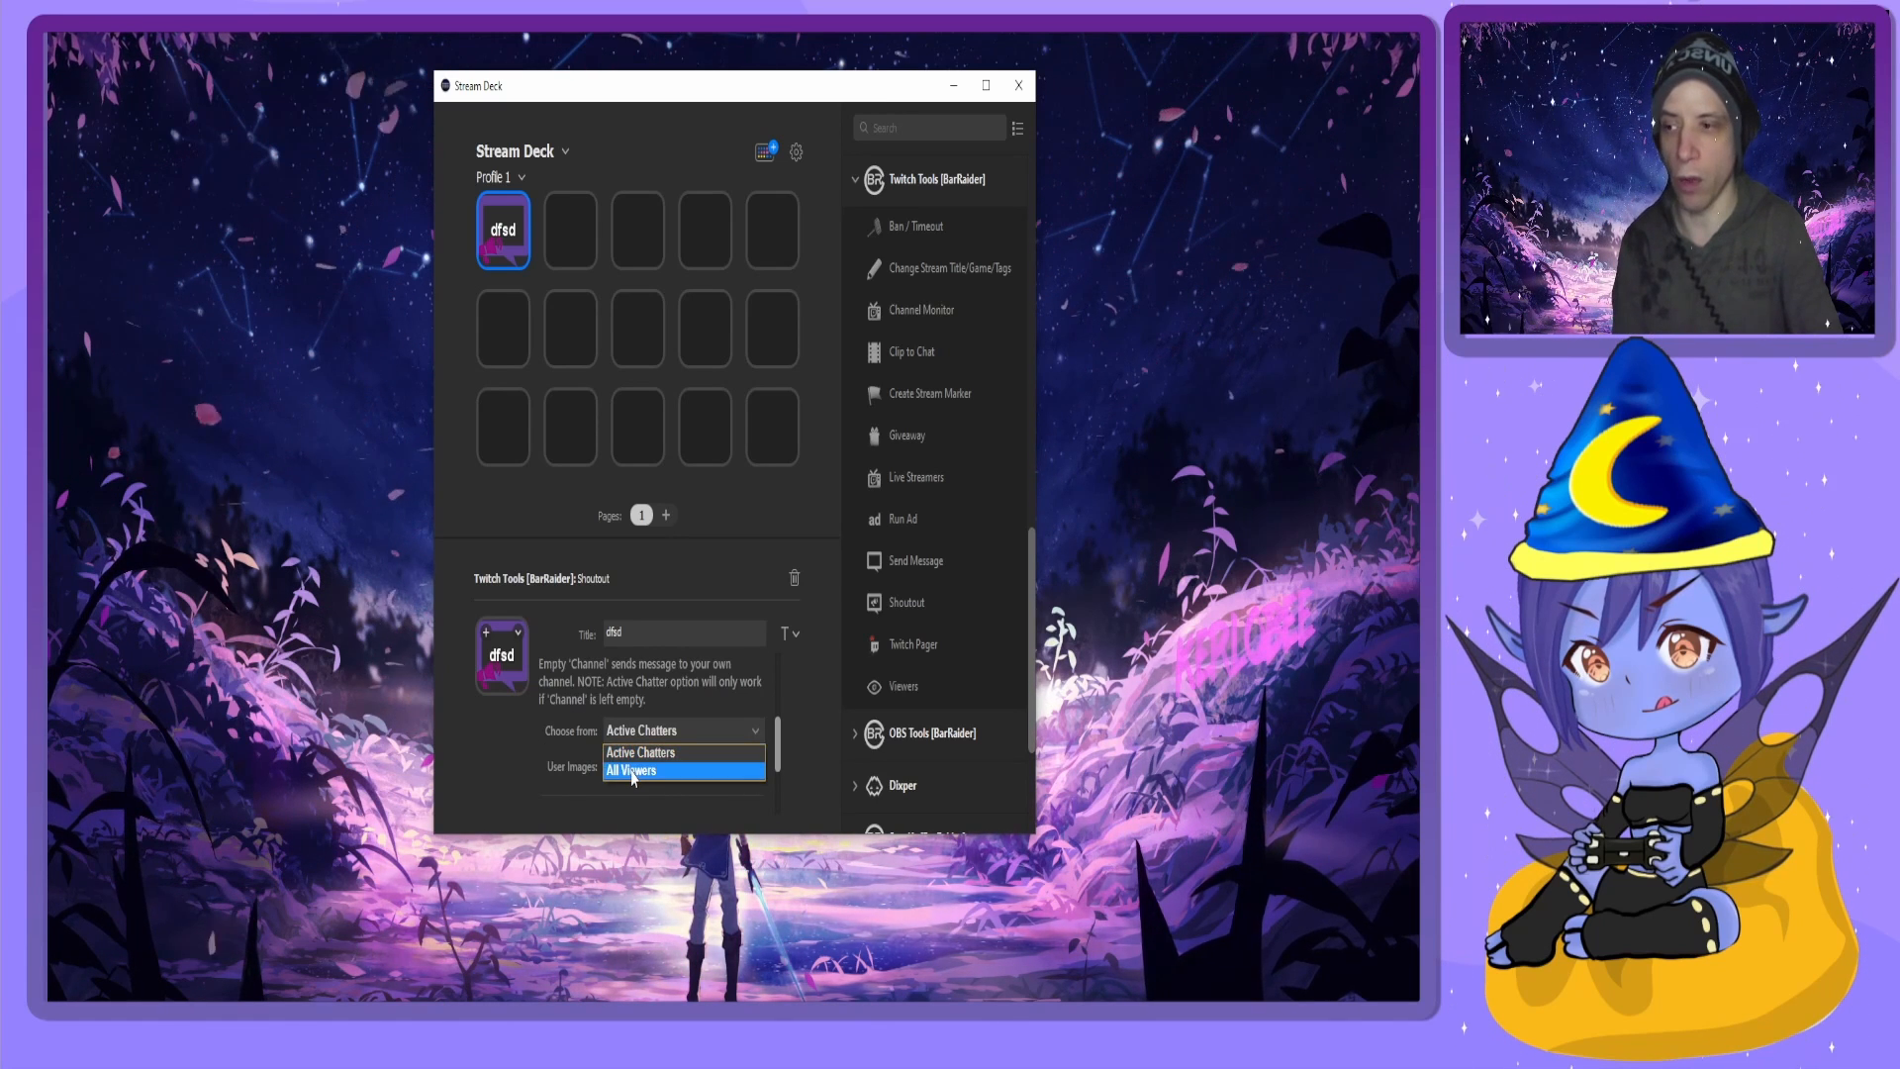
left_click(637, 754)
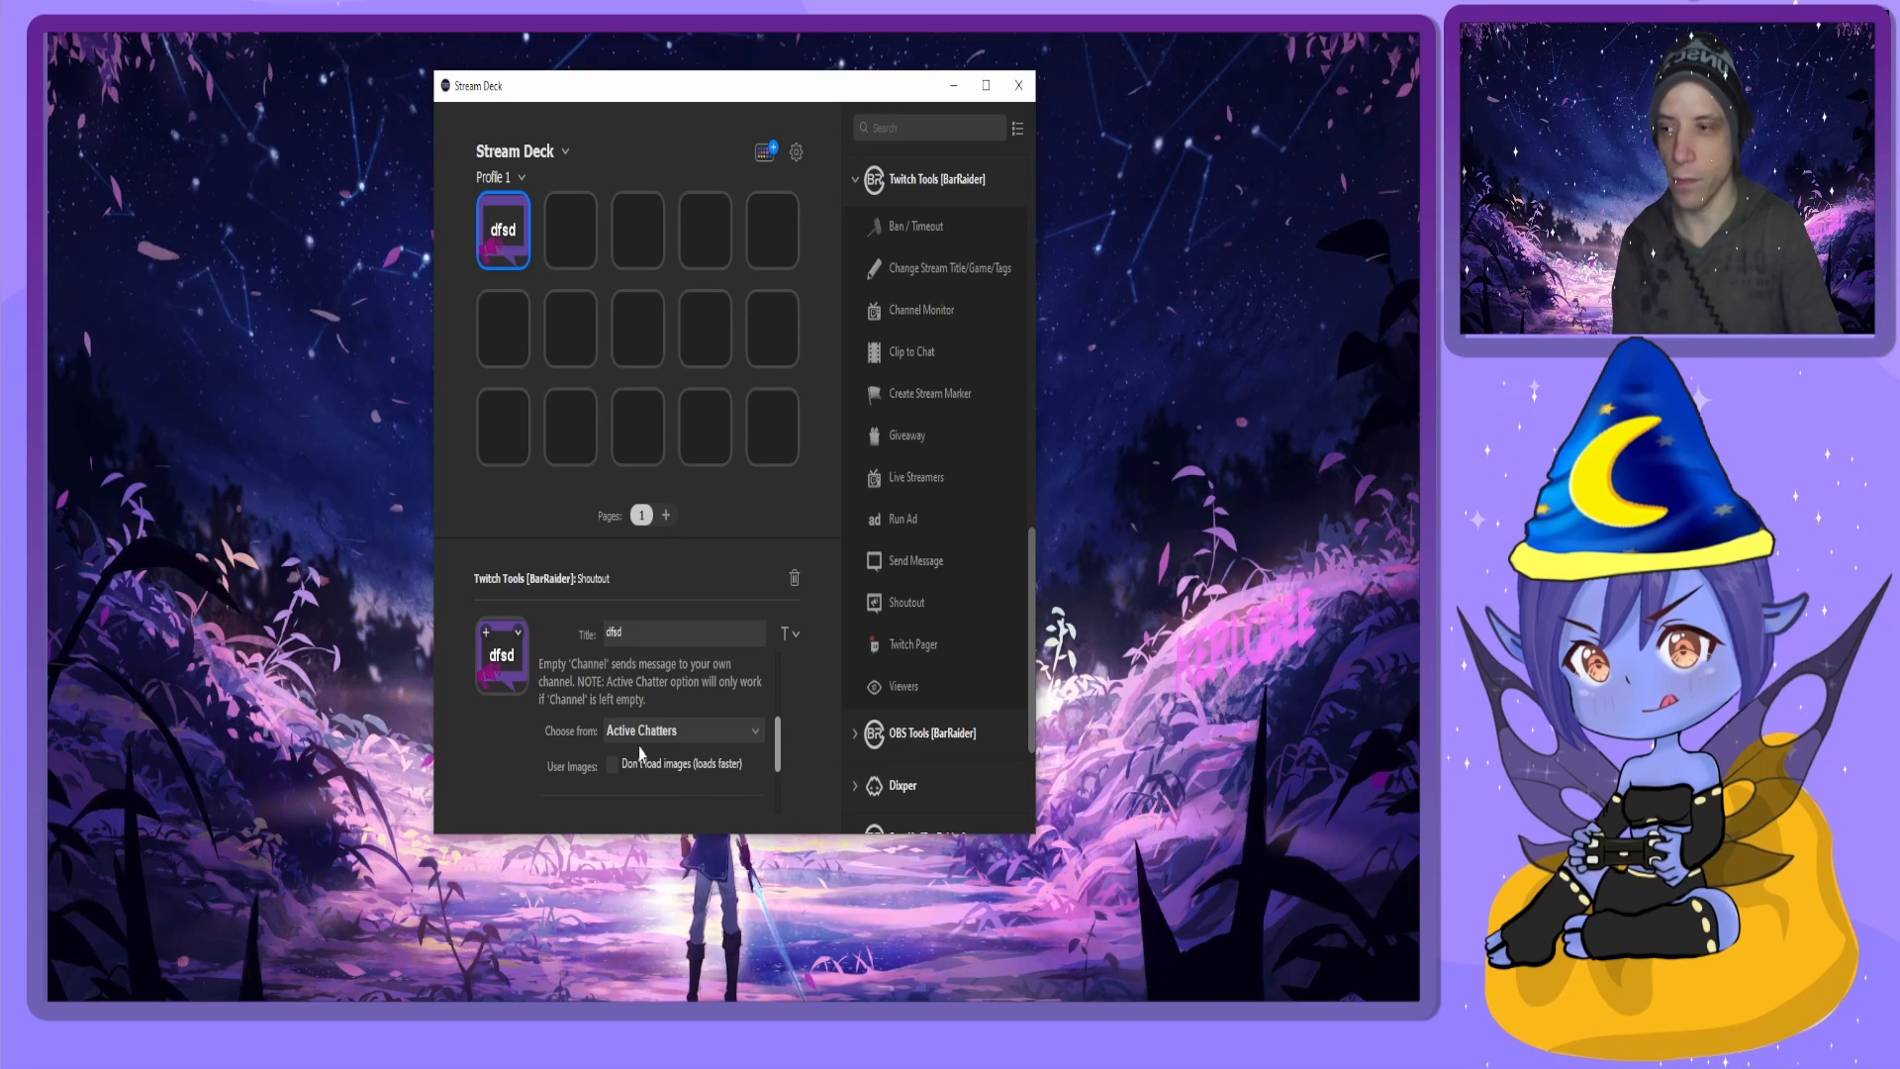
scroll(639, 750, "up", 1)
left_click(608, 695)
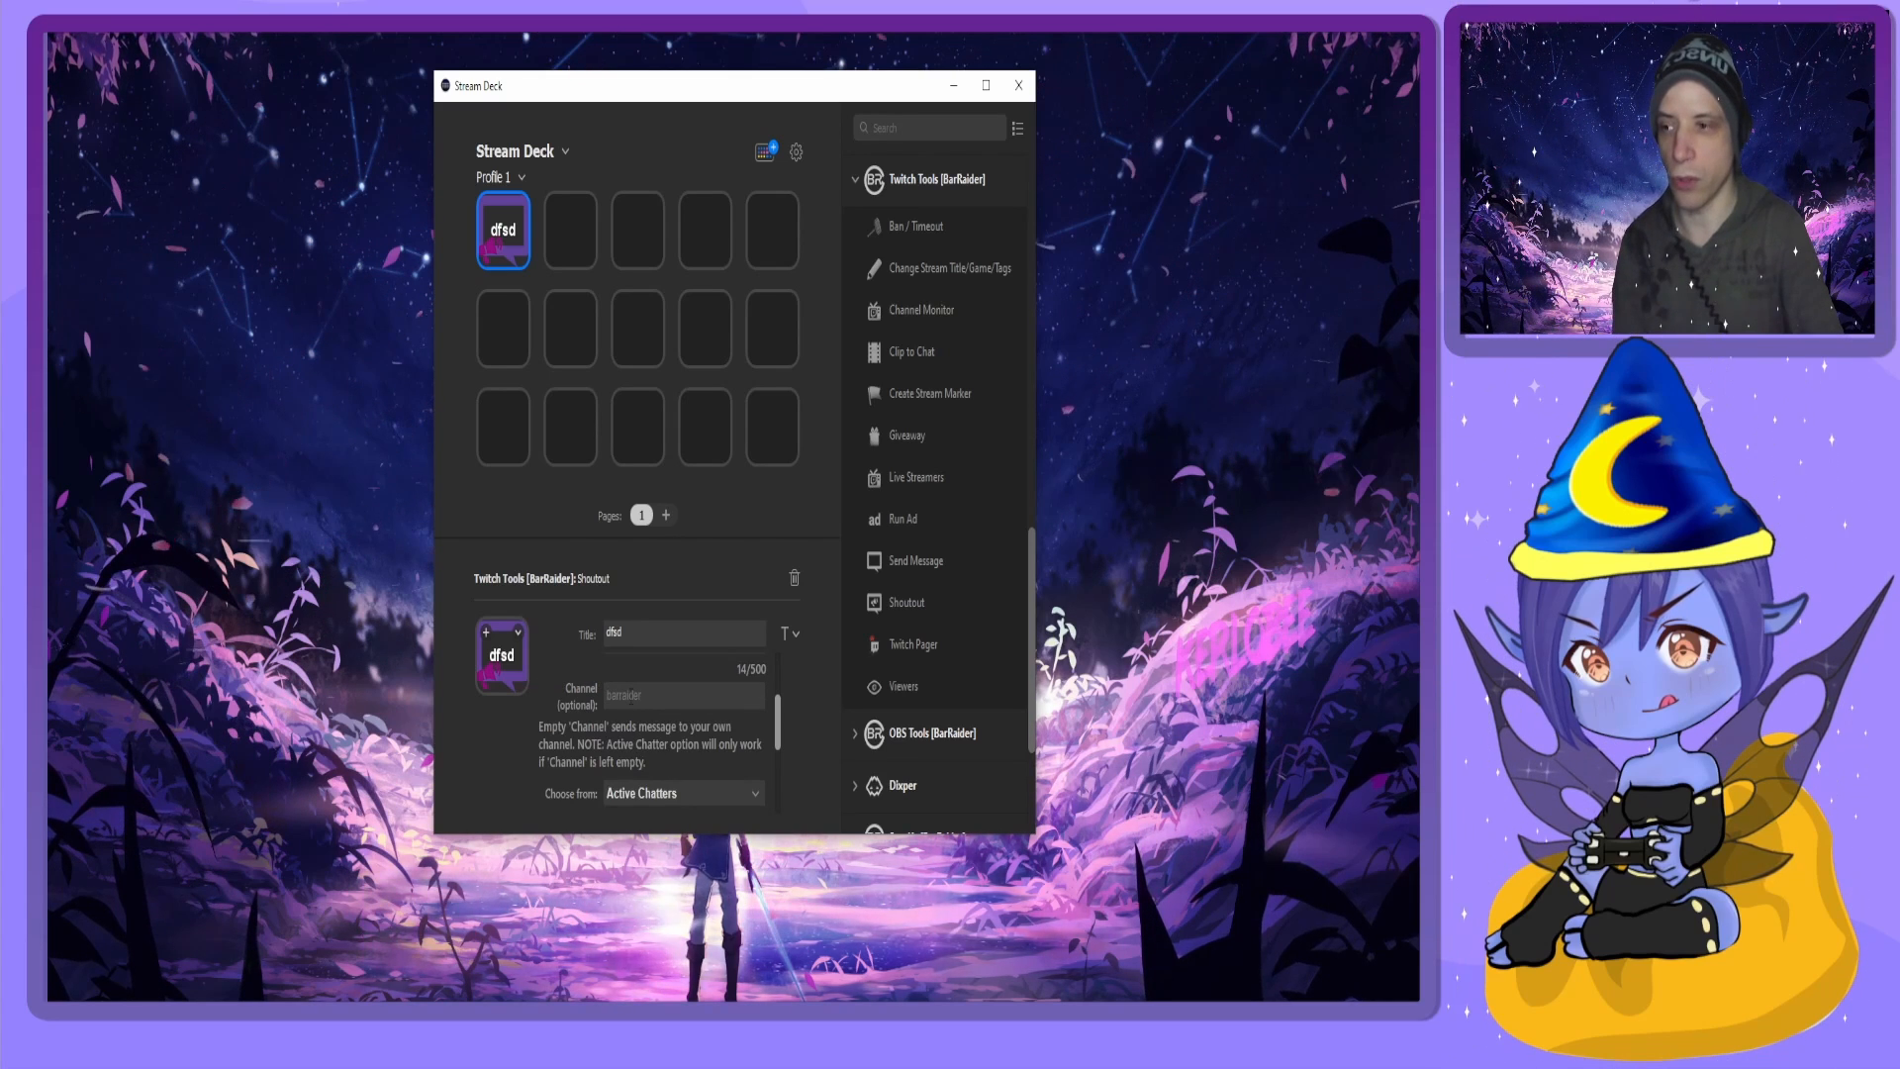
type("nerapi")
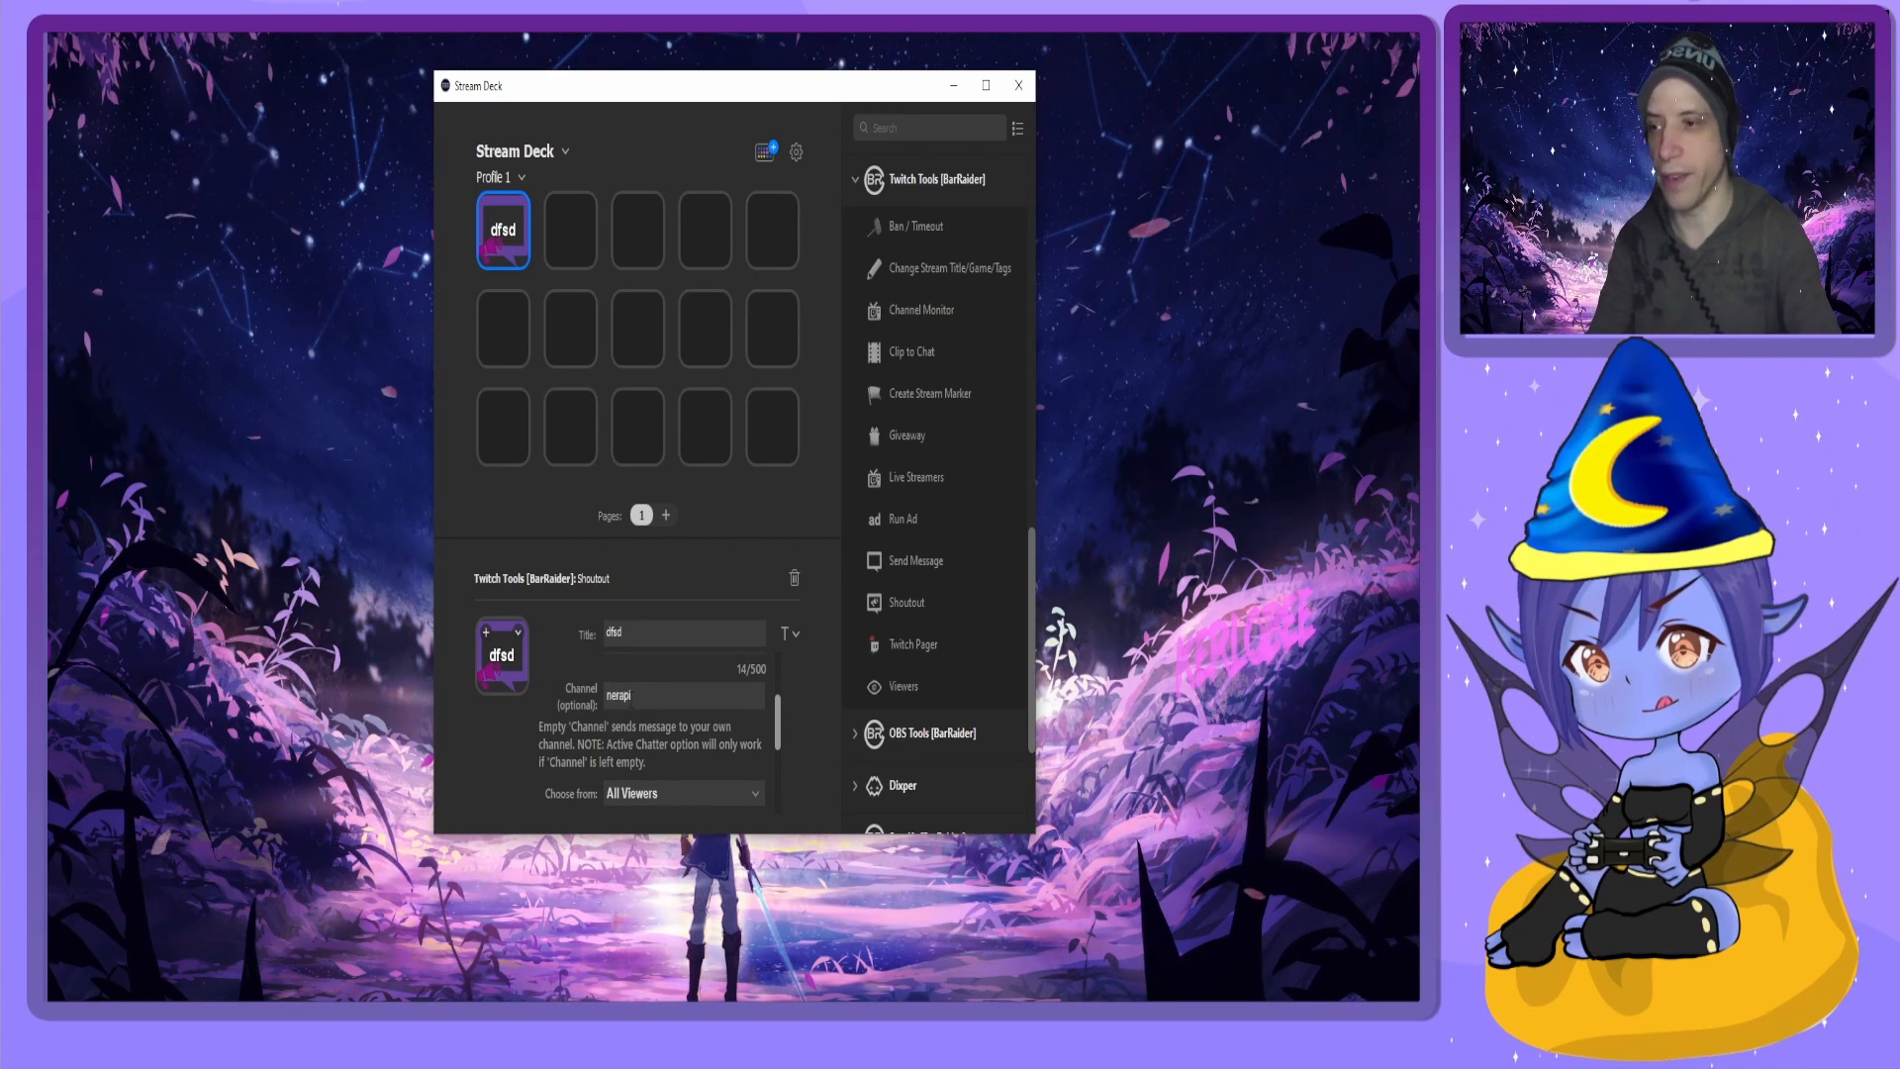
Review the Shoutout action's settings, from the user image and revoke approval options back to its message.
scroll(652, 673, "down", 3)
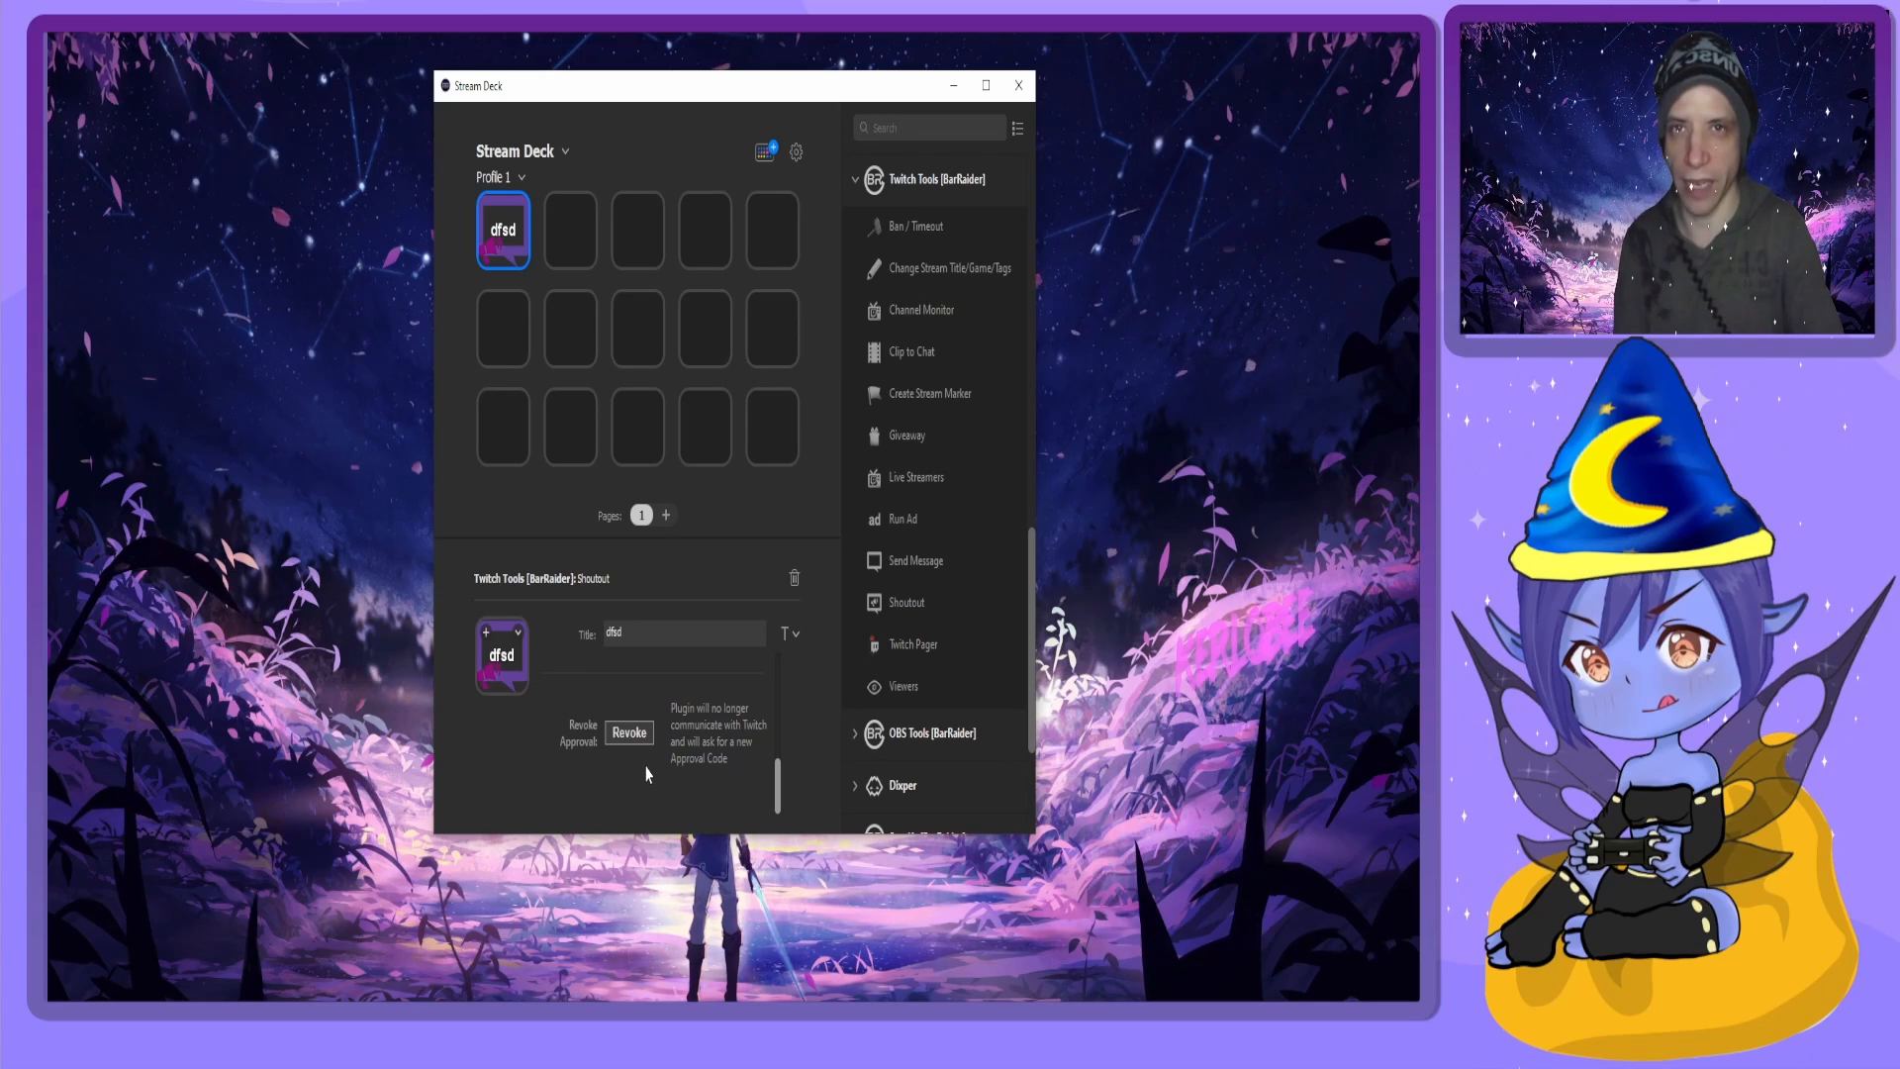
scroll(706, 762, "up", 1)
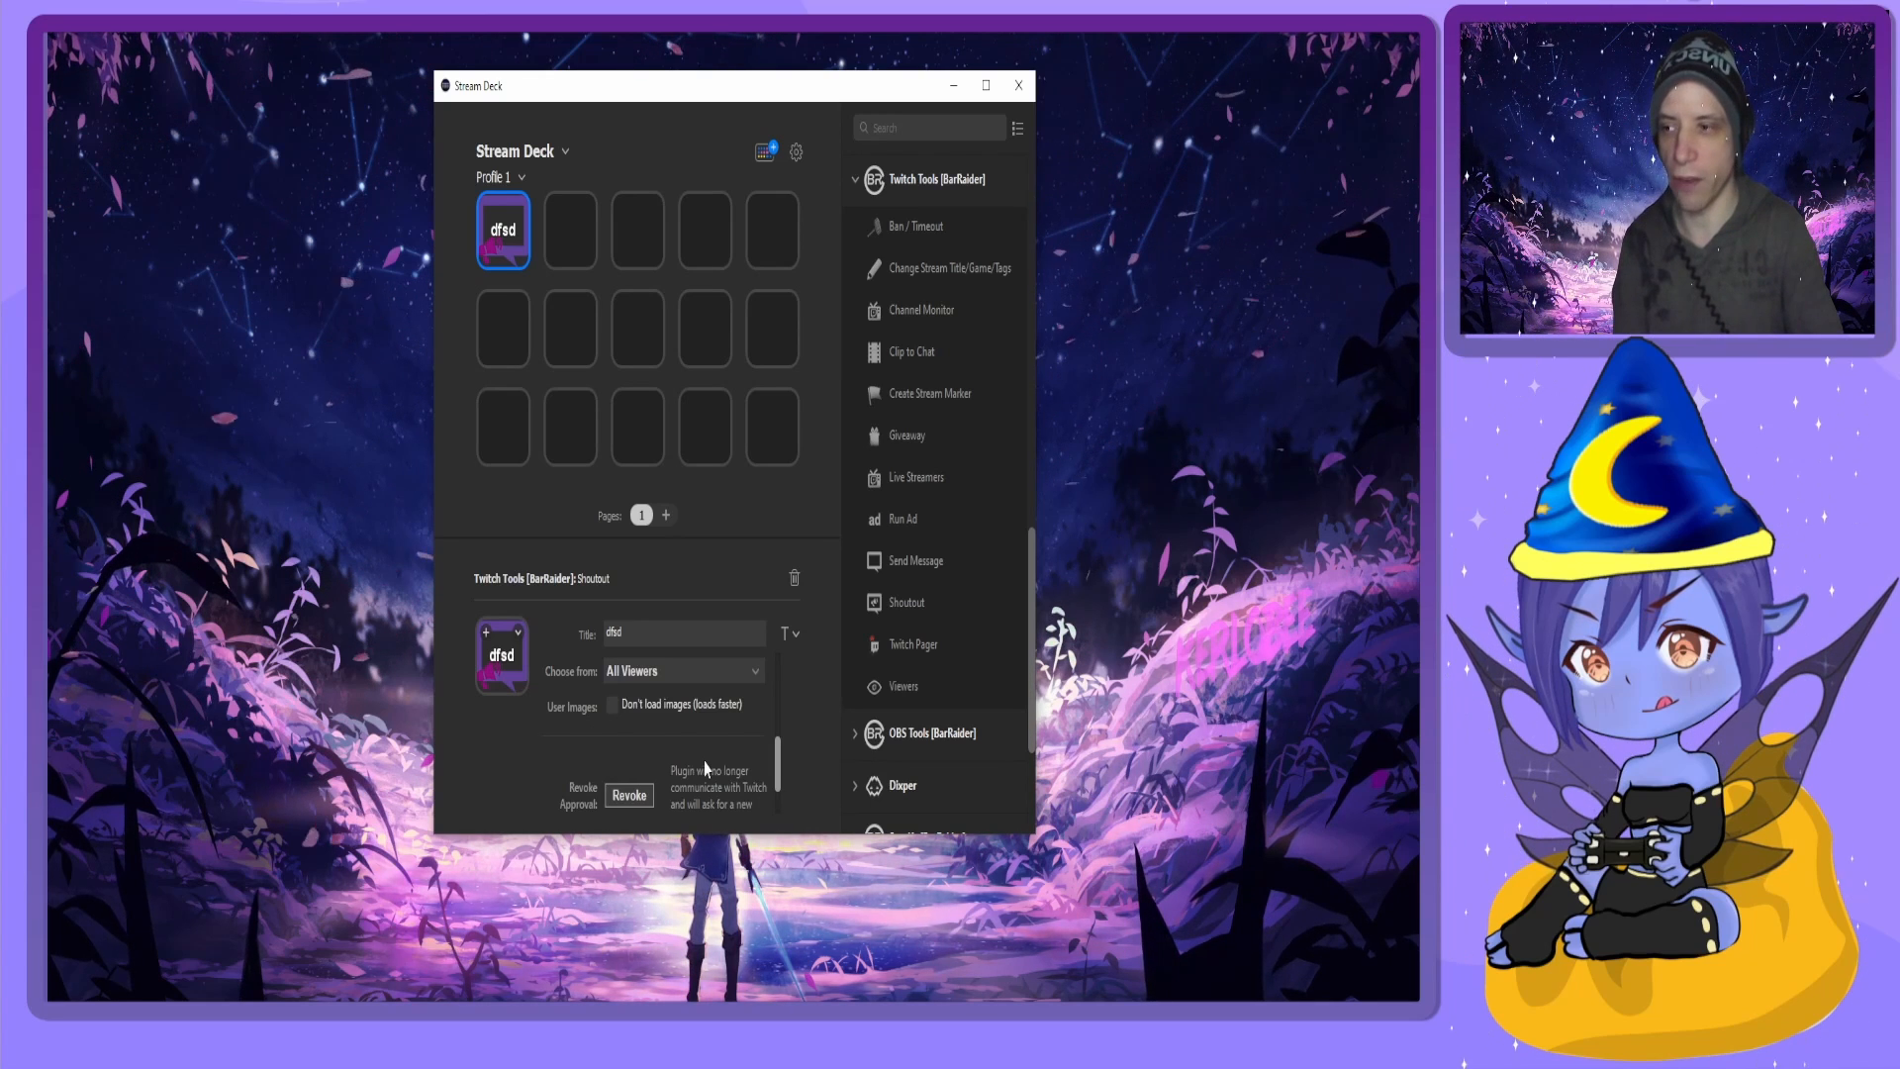
scroll(705, 768, "up", 1)
scroll(706, 768, "up", 1)
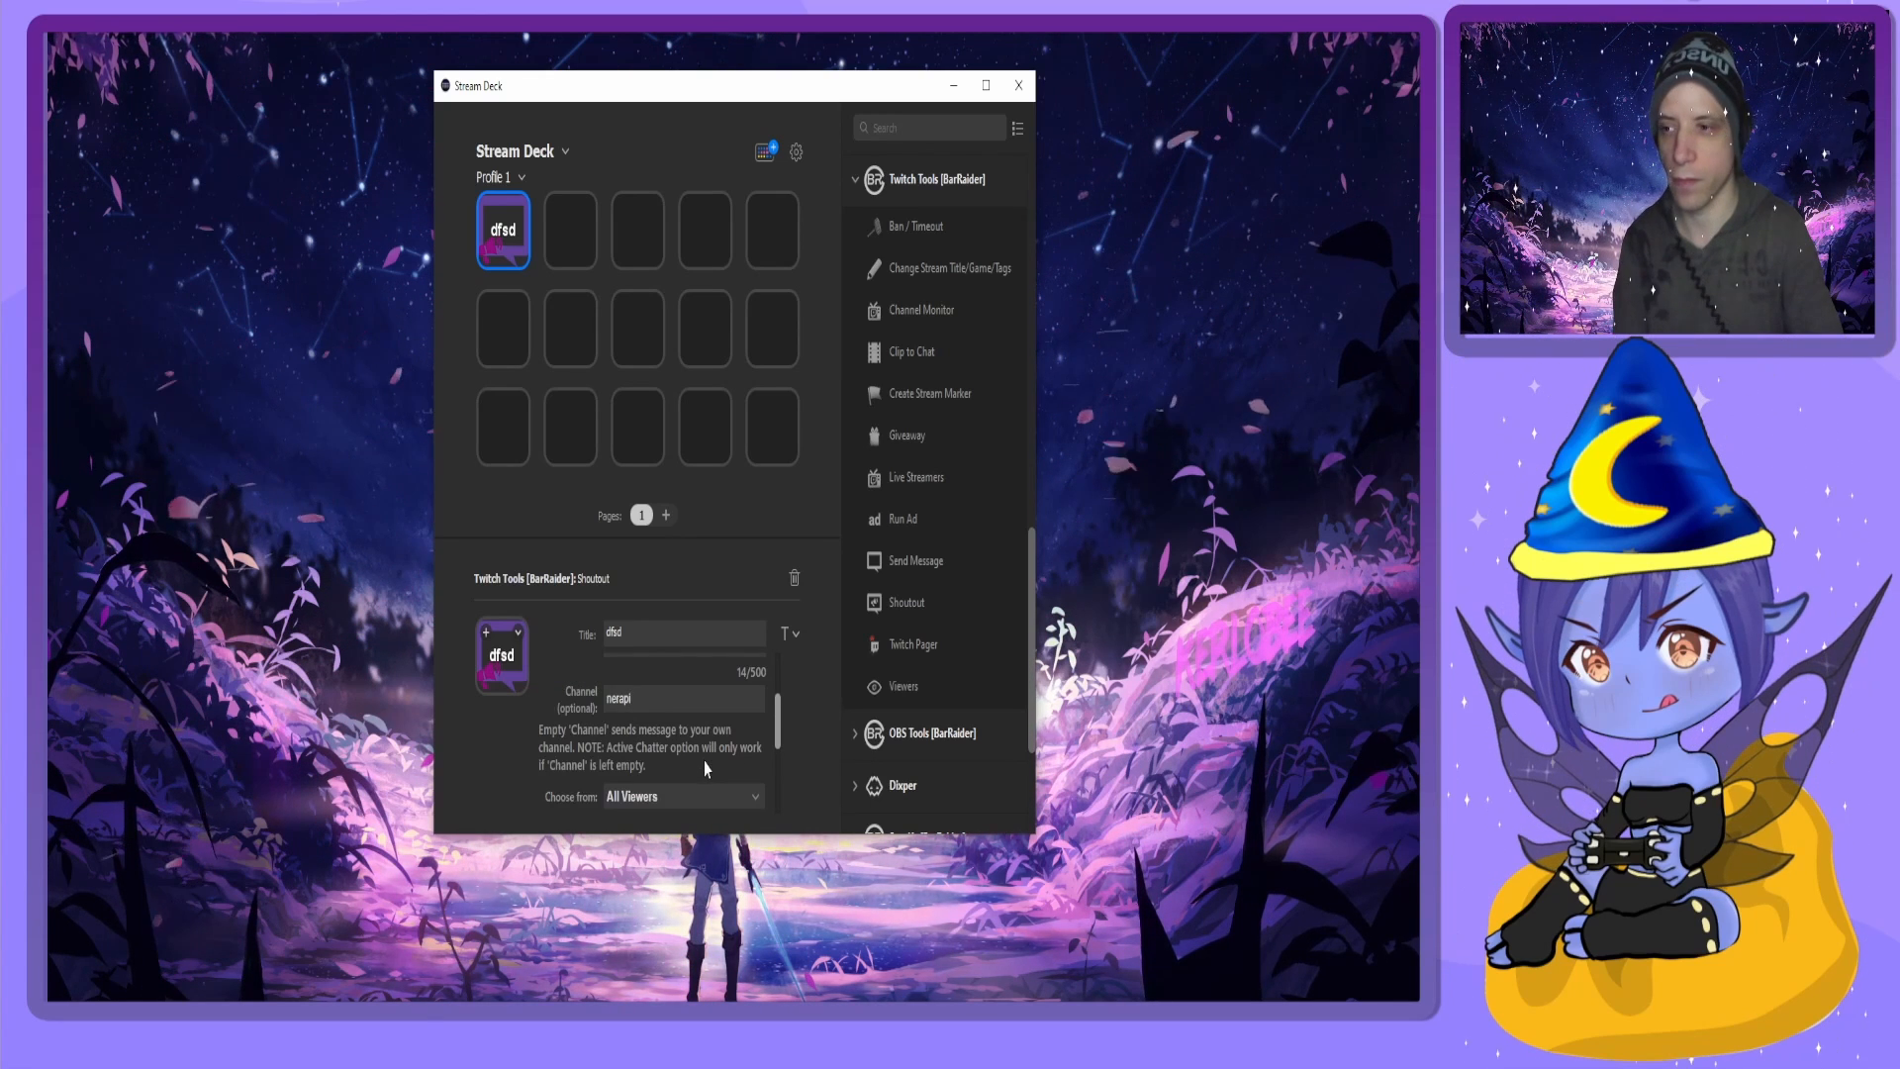
scroll(705, 768, "up", 1)
scroll(706, 768, "up", 1)
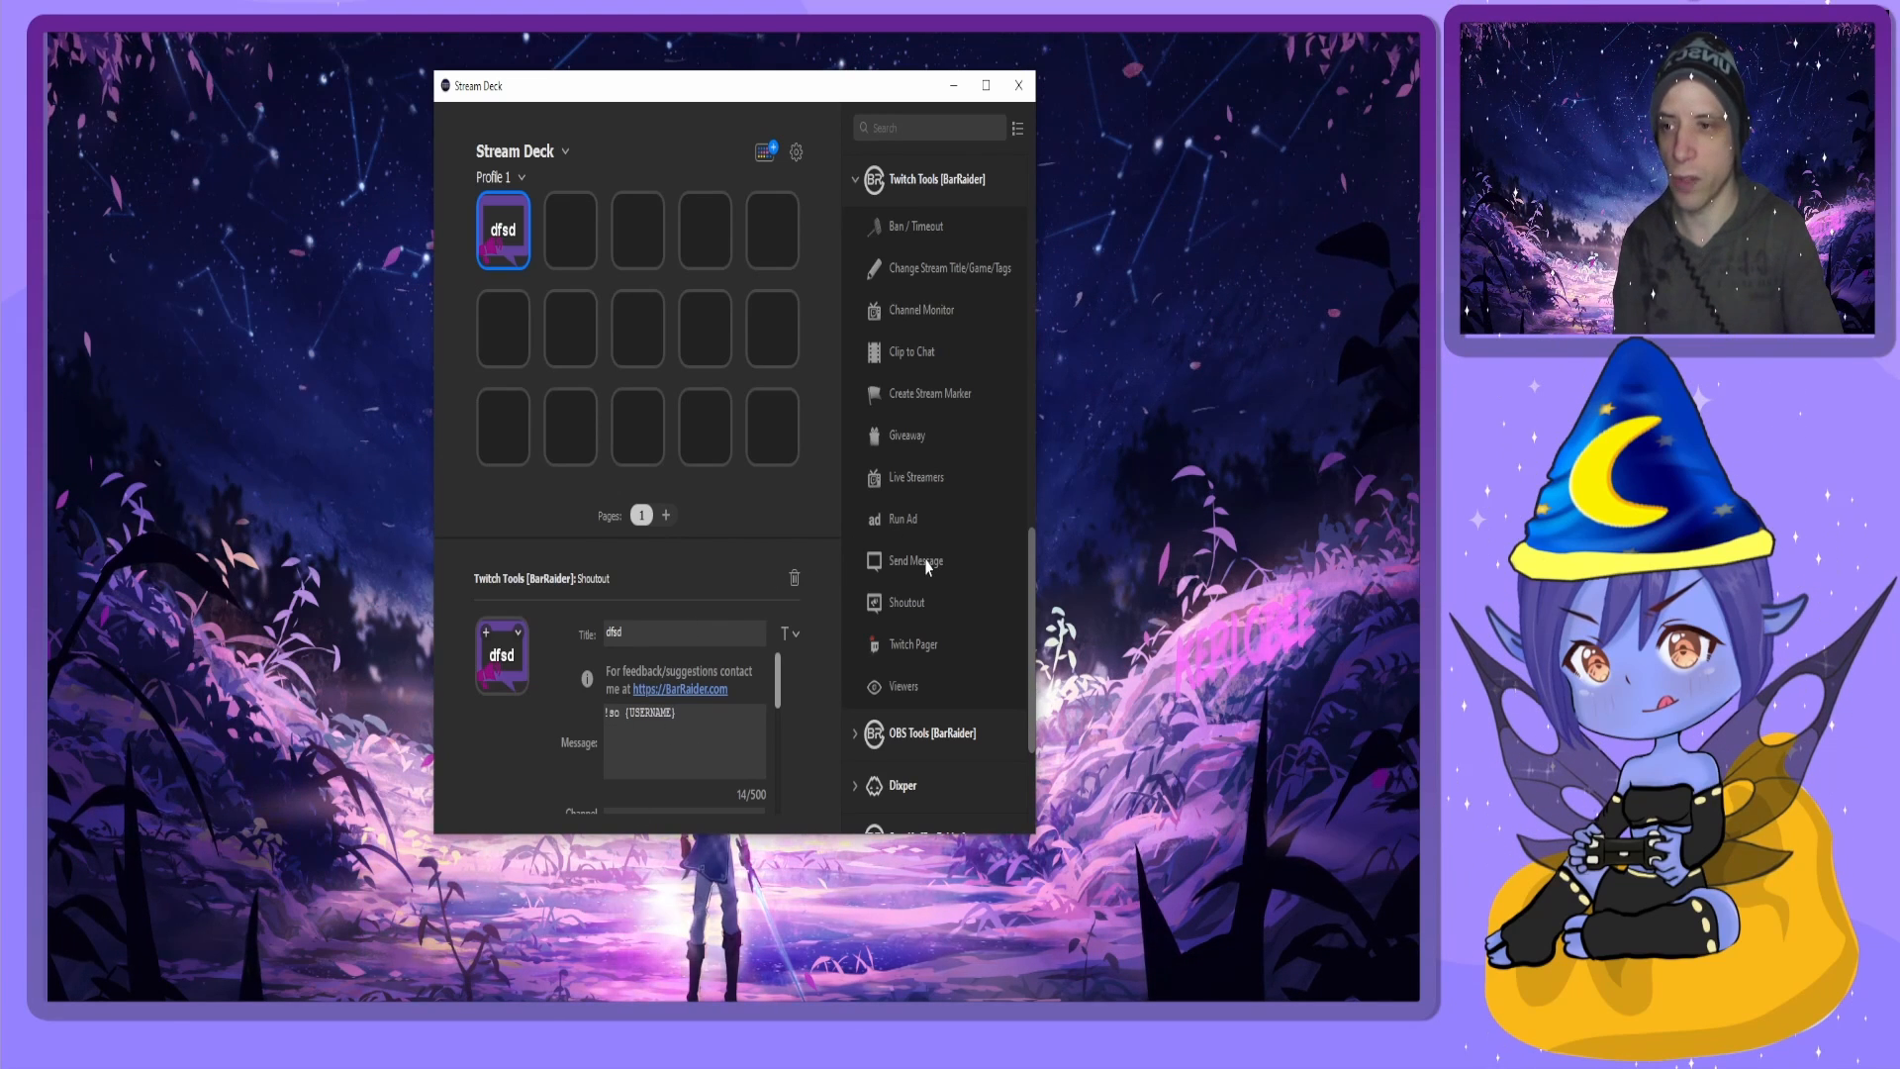
Place the Twitch Tools [BarRaider] Send Message action on the third key of the first row and set its channel to nerapi.
left_click_drag(929, 562, 645, 226)
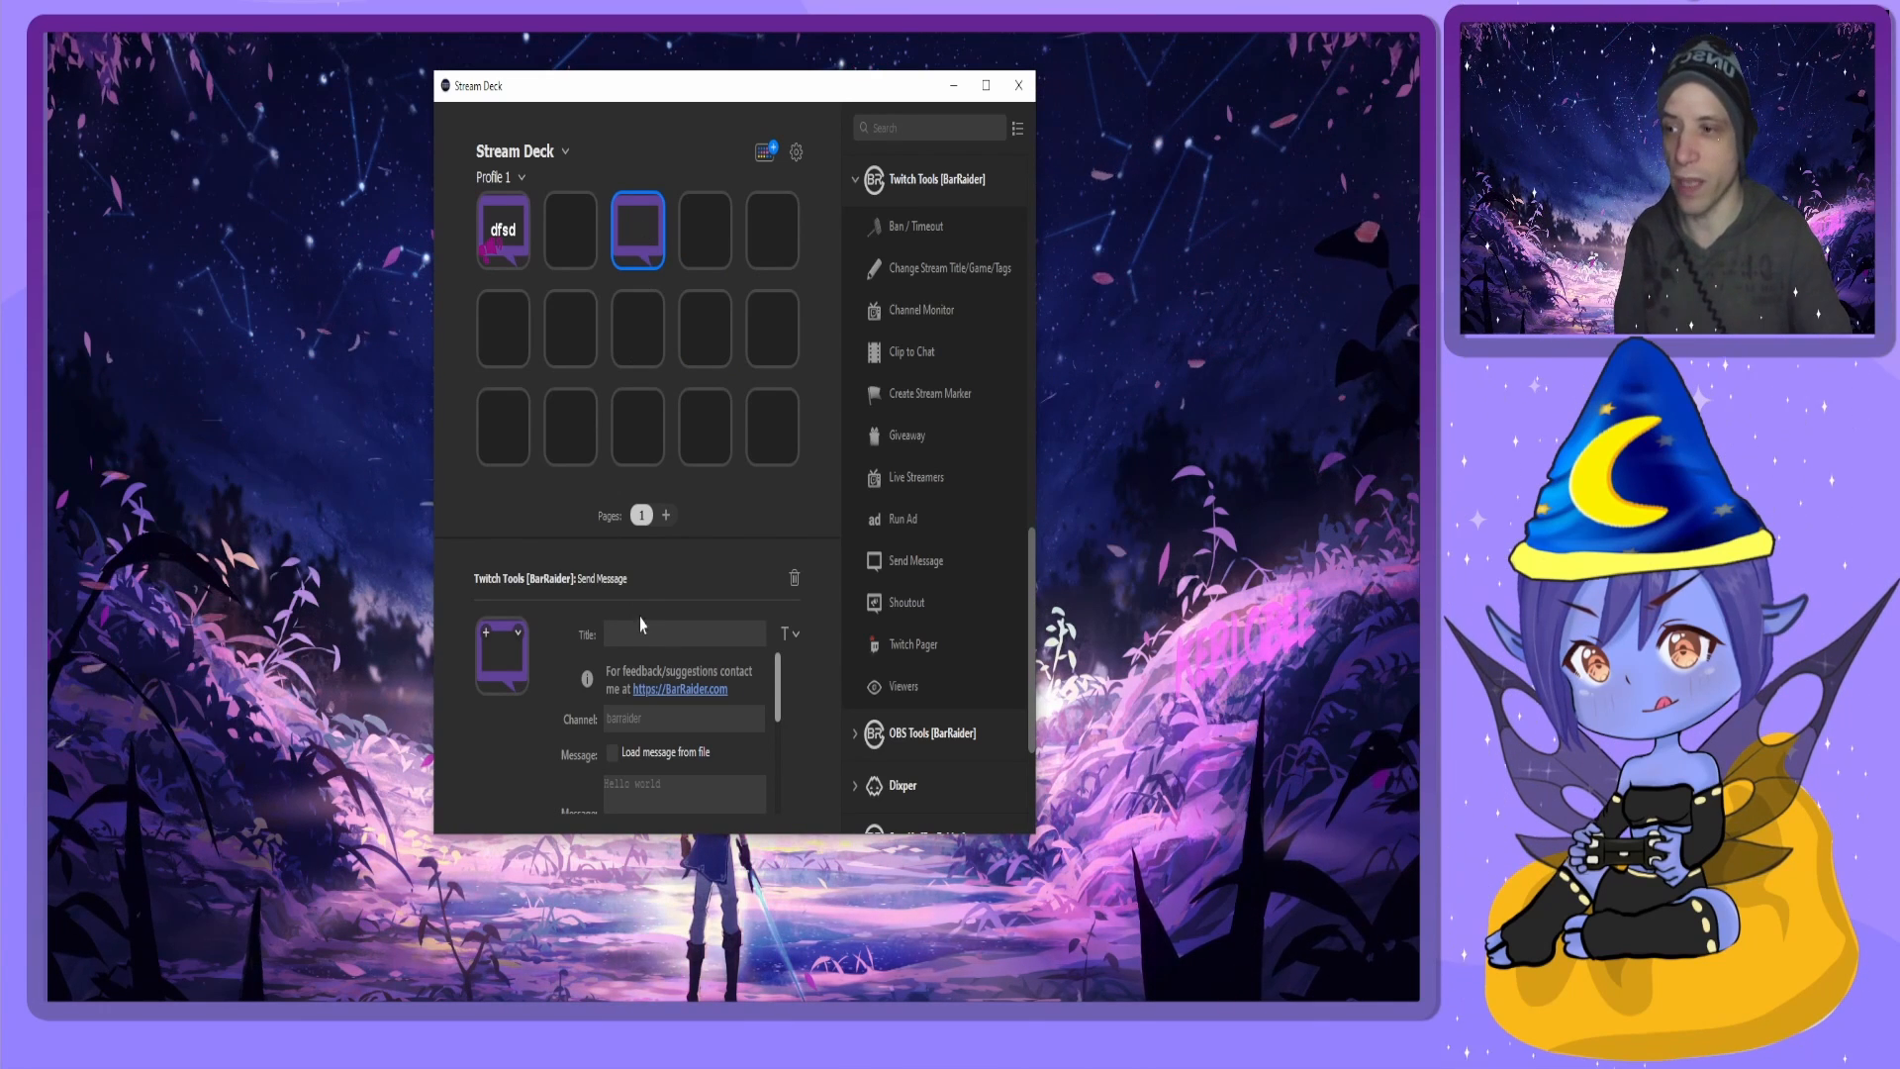
scroll(630, 692, "down", 1)
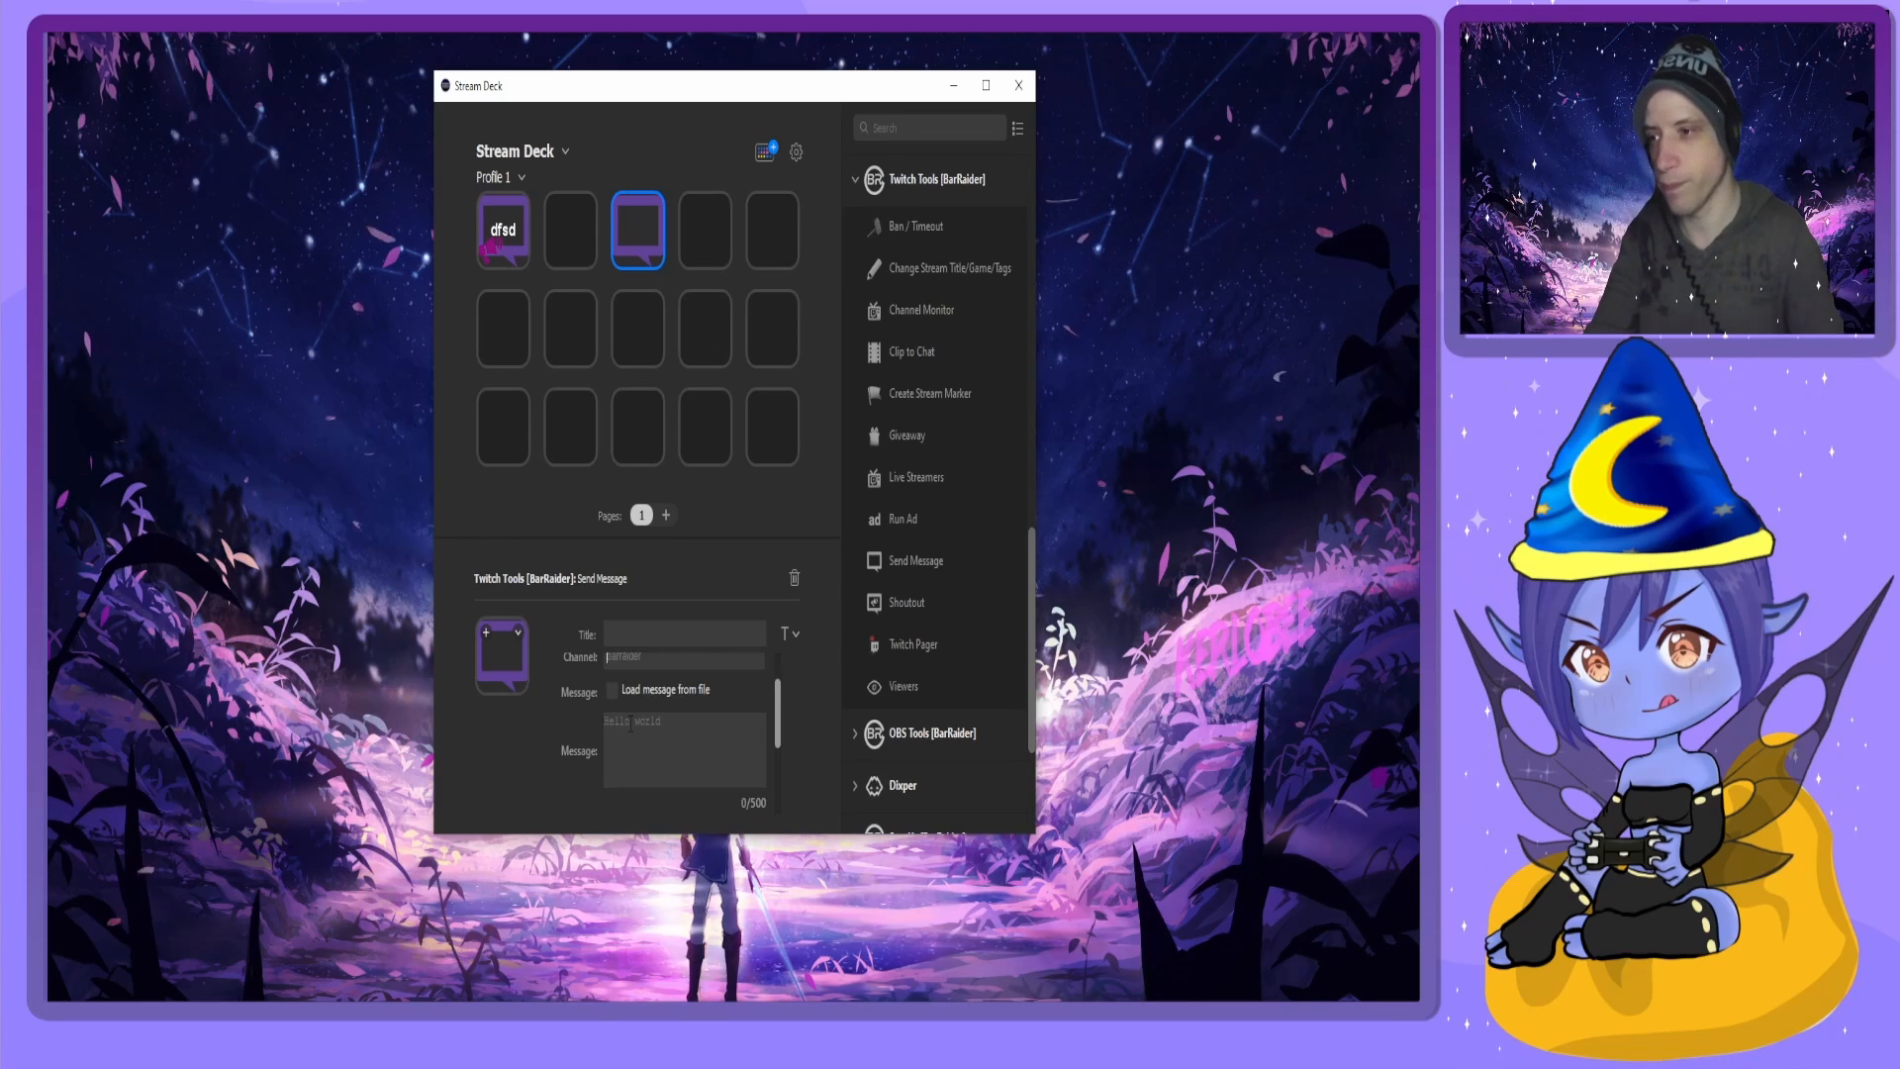
scroll(629, 646, "up", 1)
left_click(633, 719)
type("nera")
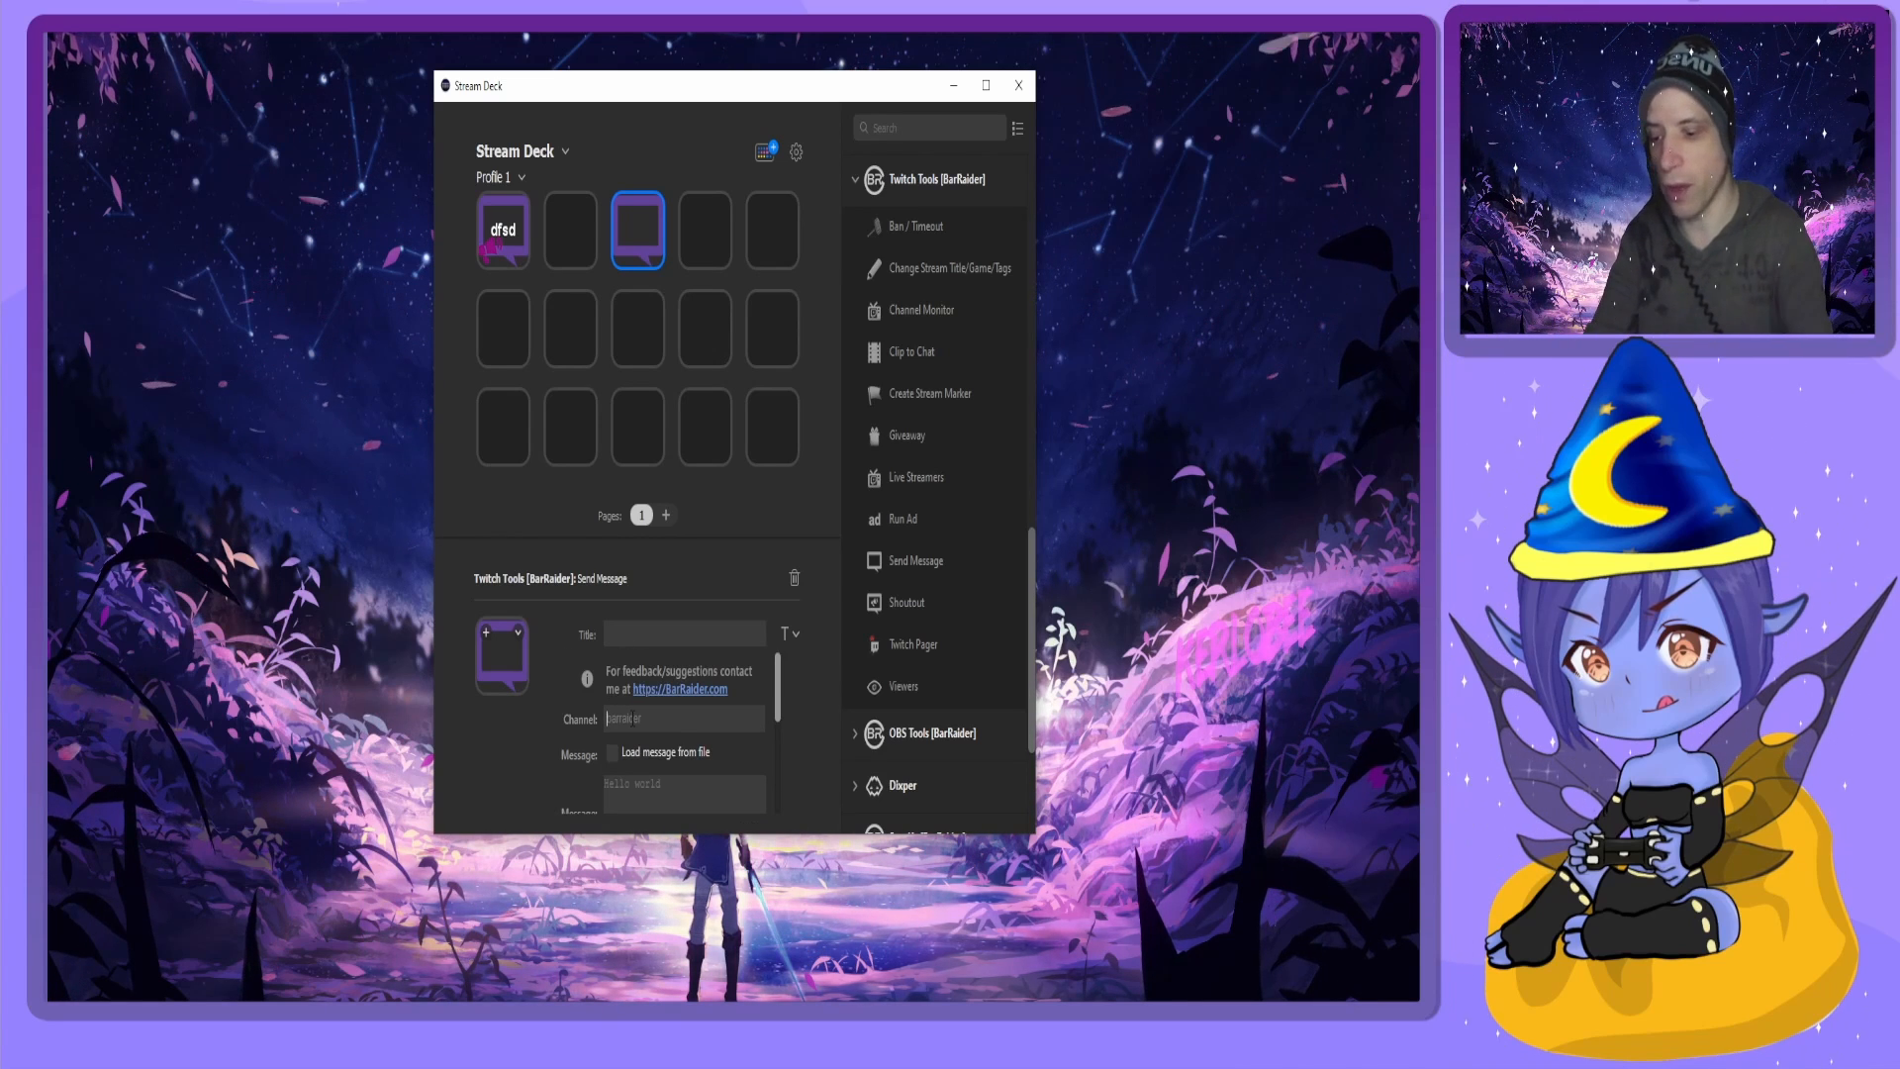
type("pi")
Enter !bug as the chat message sent by the Send Message key.
scroll(633, 733, "down", 1)
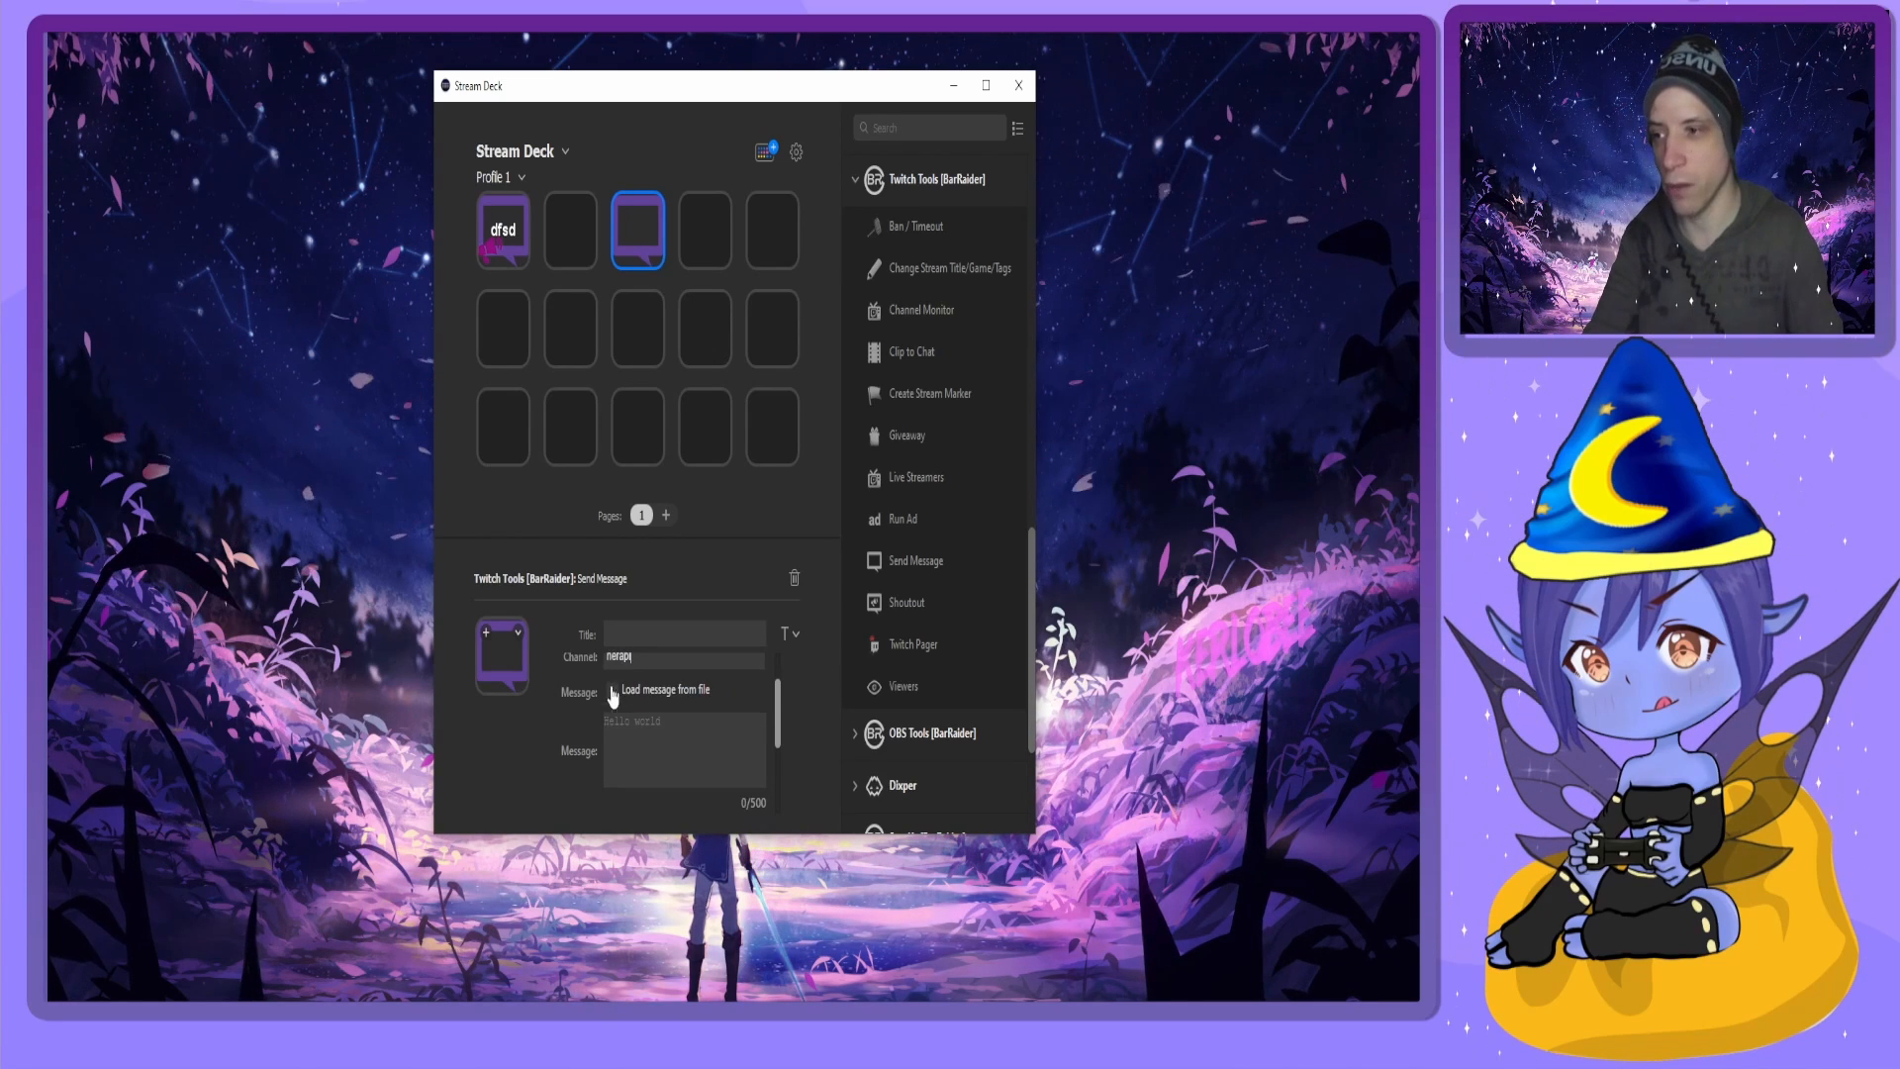
left_click(636, 738)
type("!h")
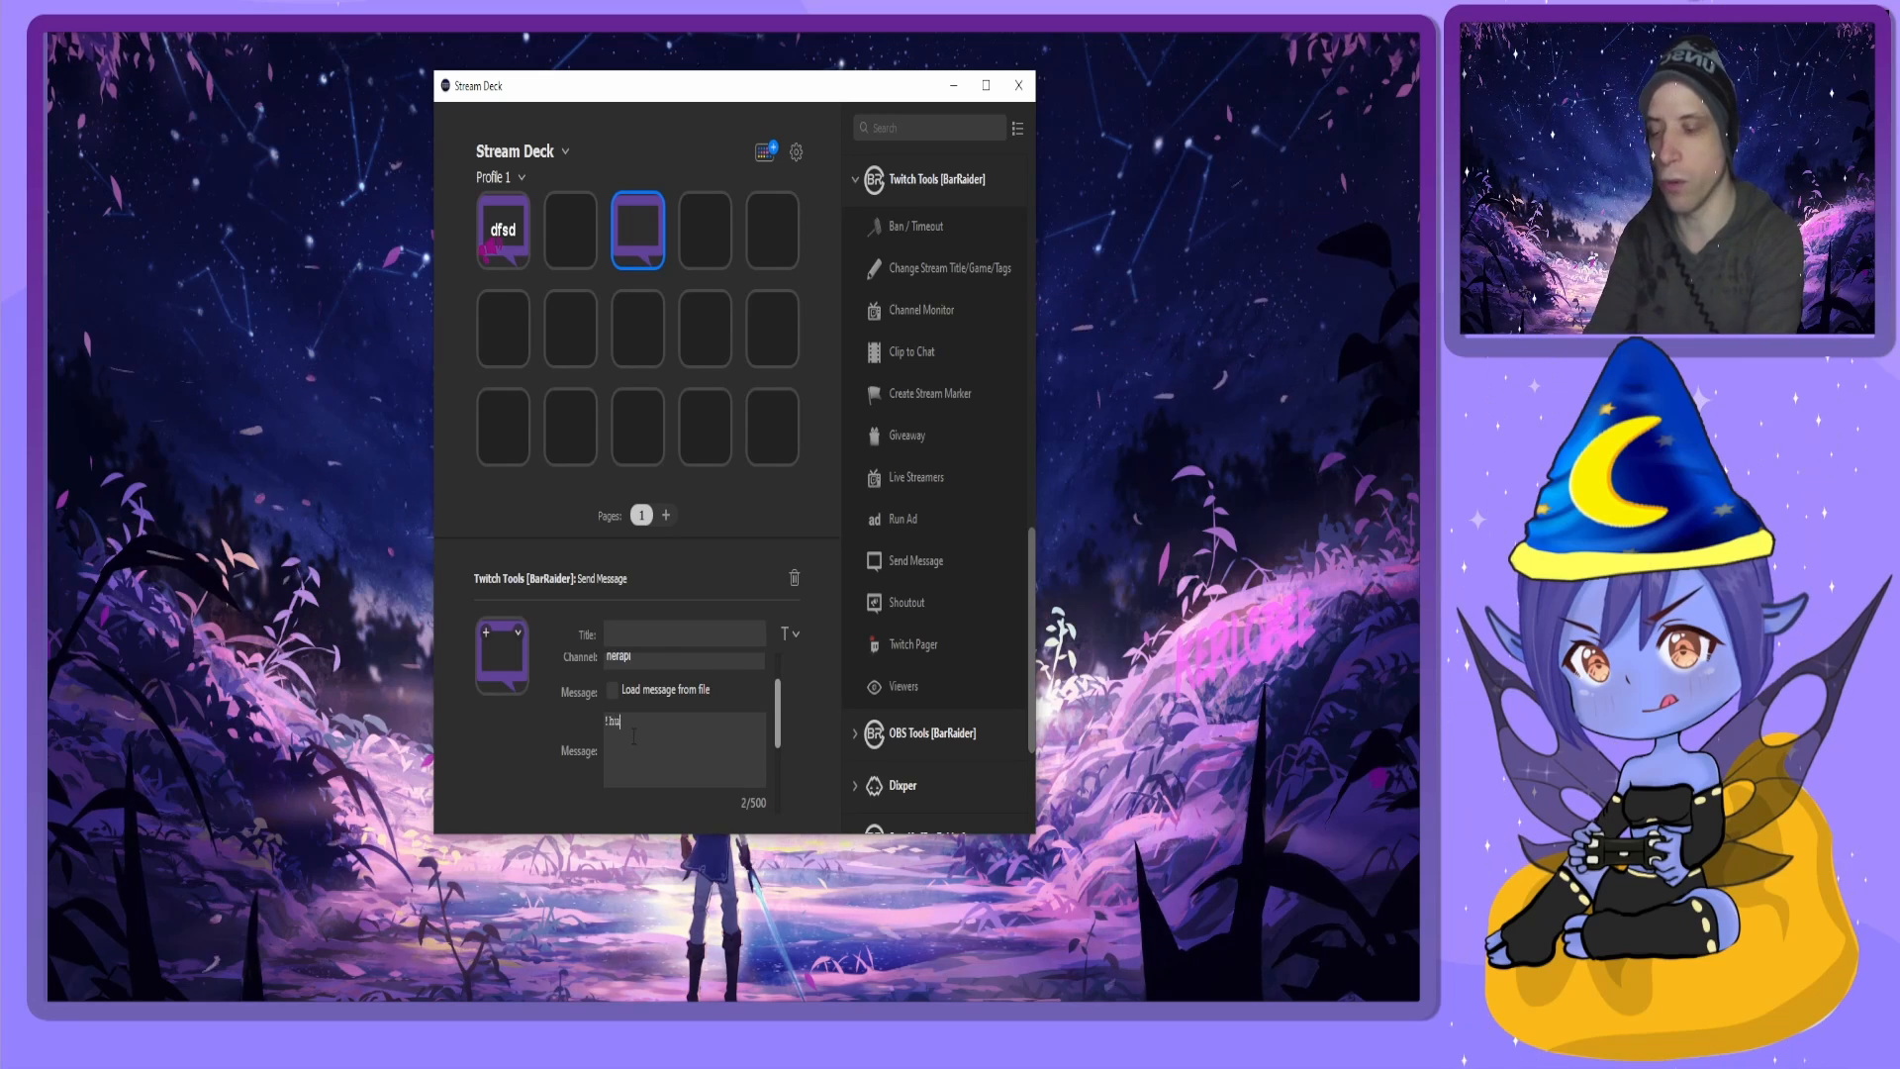
type("ug")
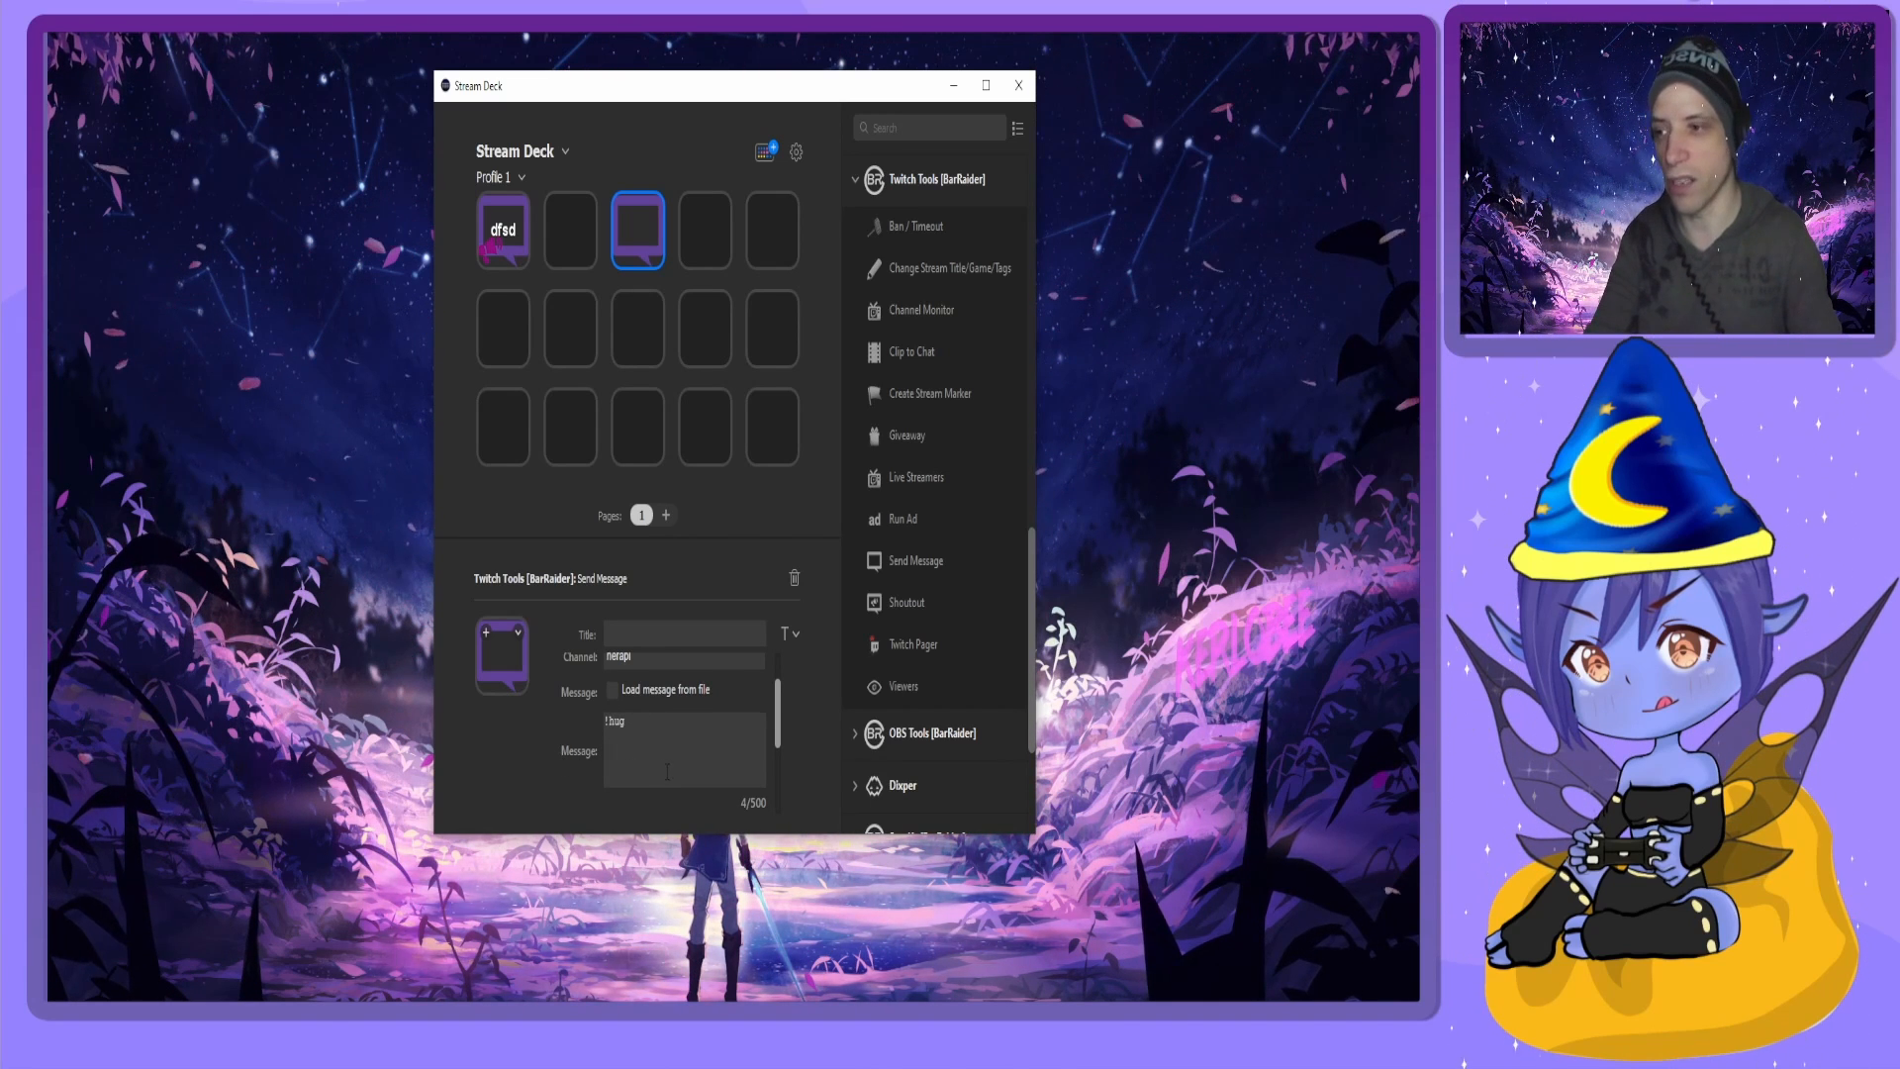
Look through the actions offered by the Dixper, Audio Devices and Mix It Up plugins.
scroll(857, 661, "down", 2)
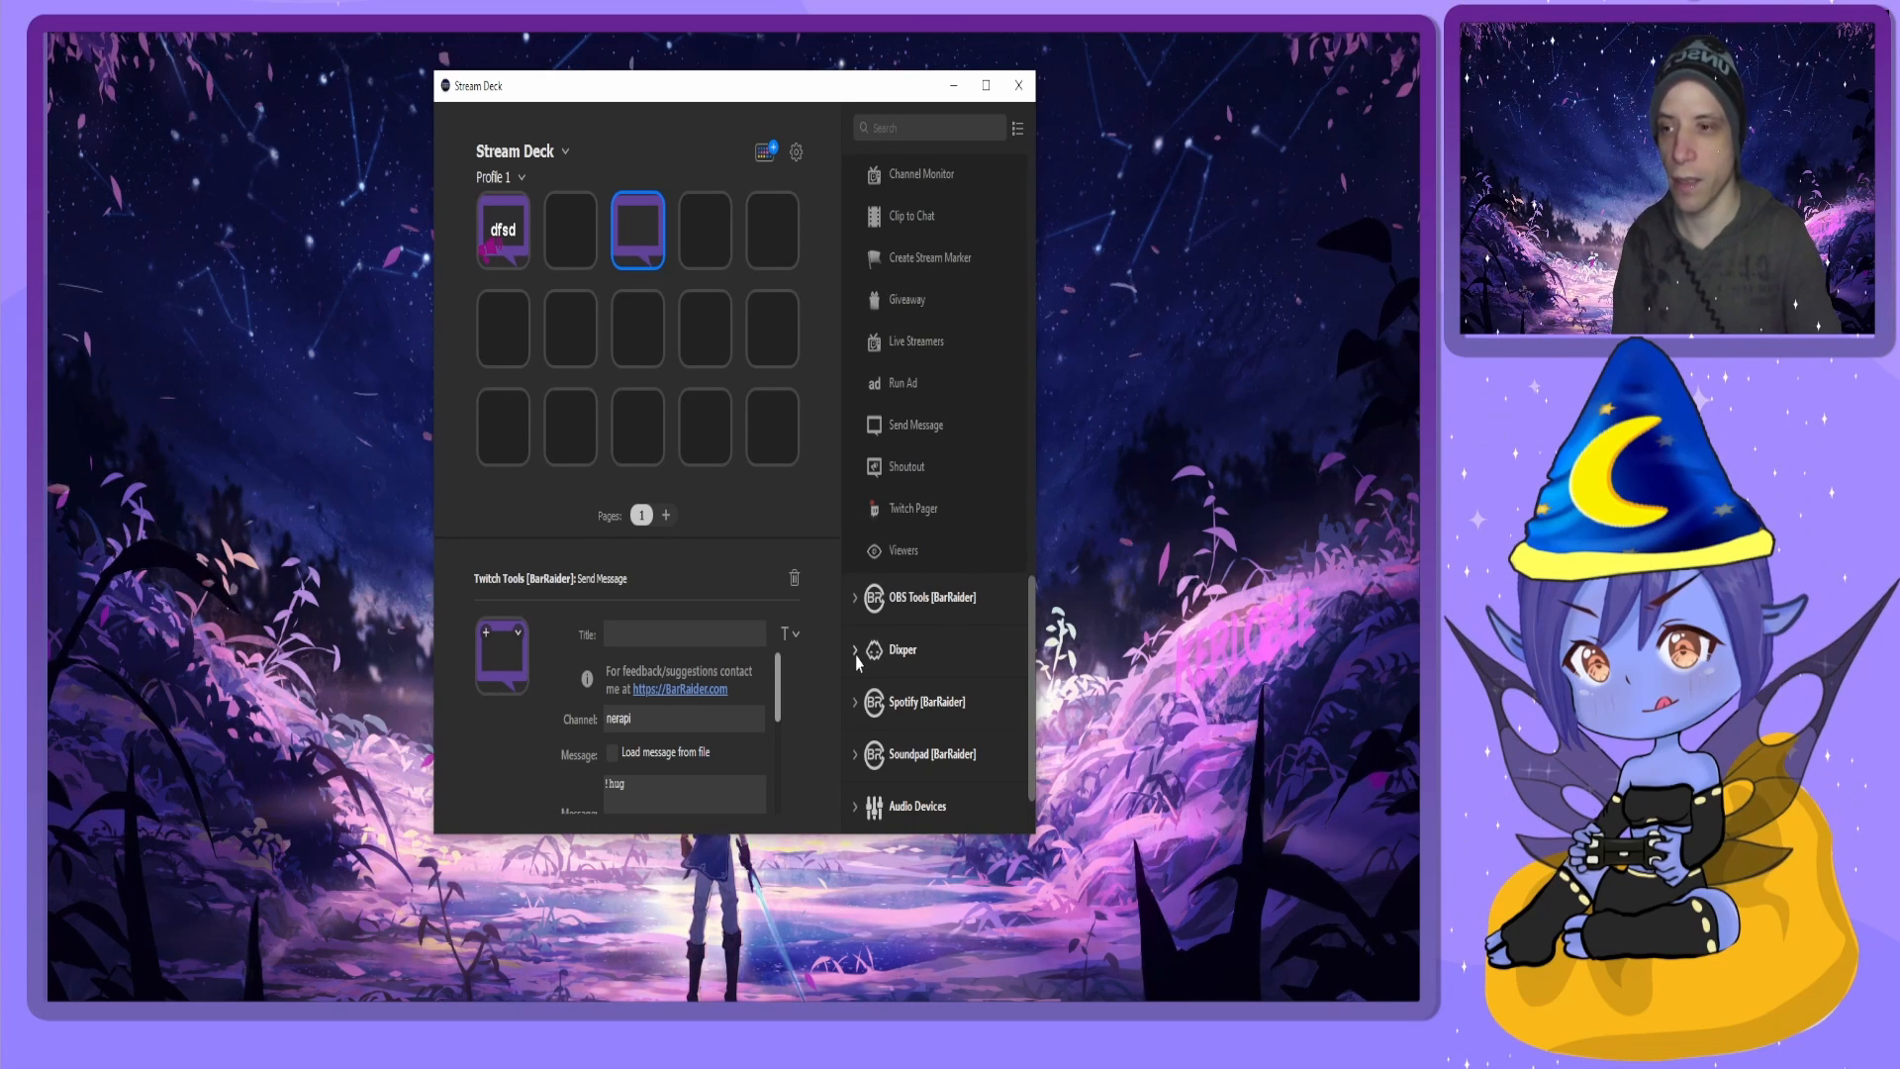
left_click(857, 655)
scroll(890, 643, "down", 1)
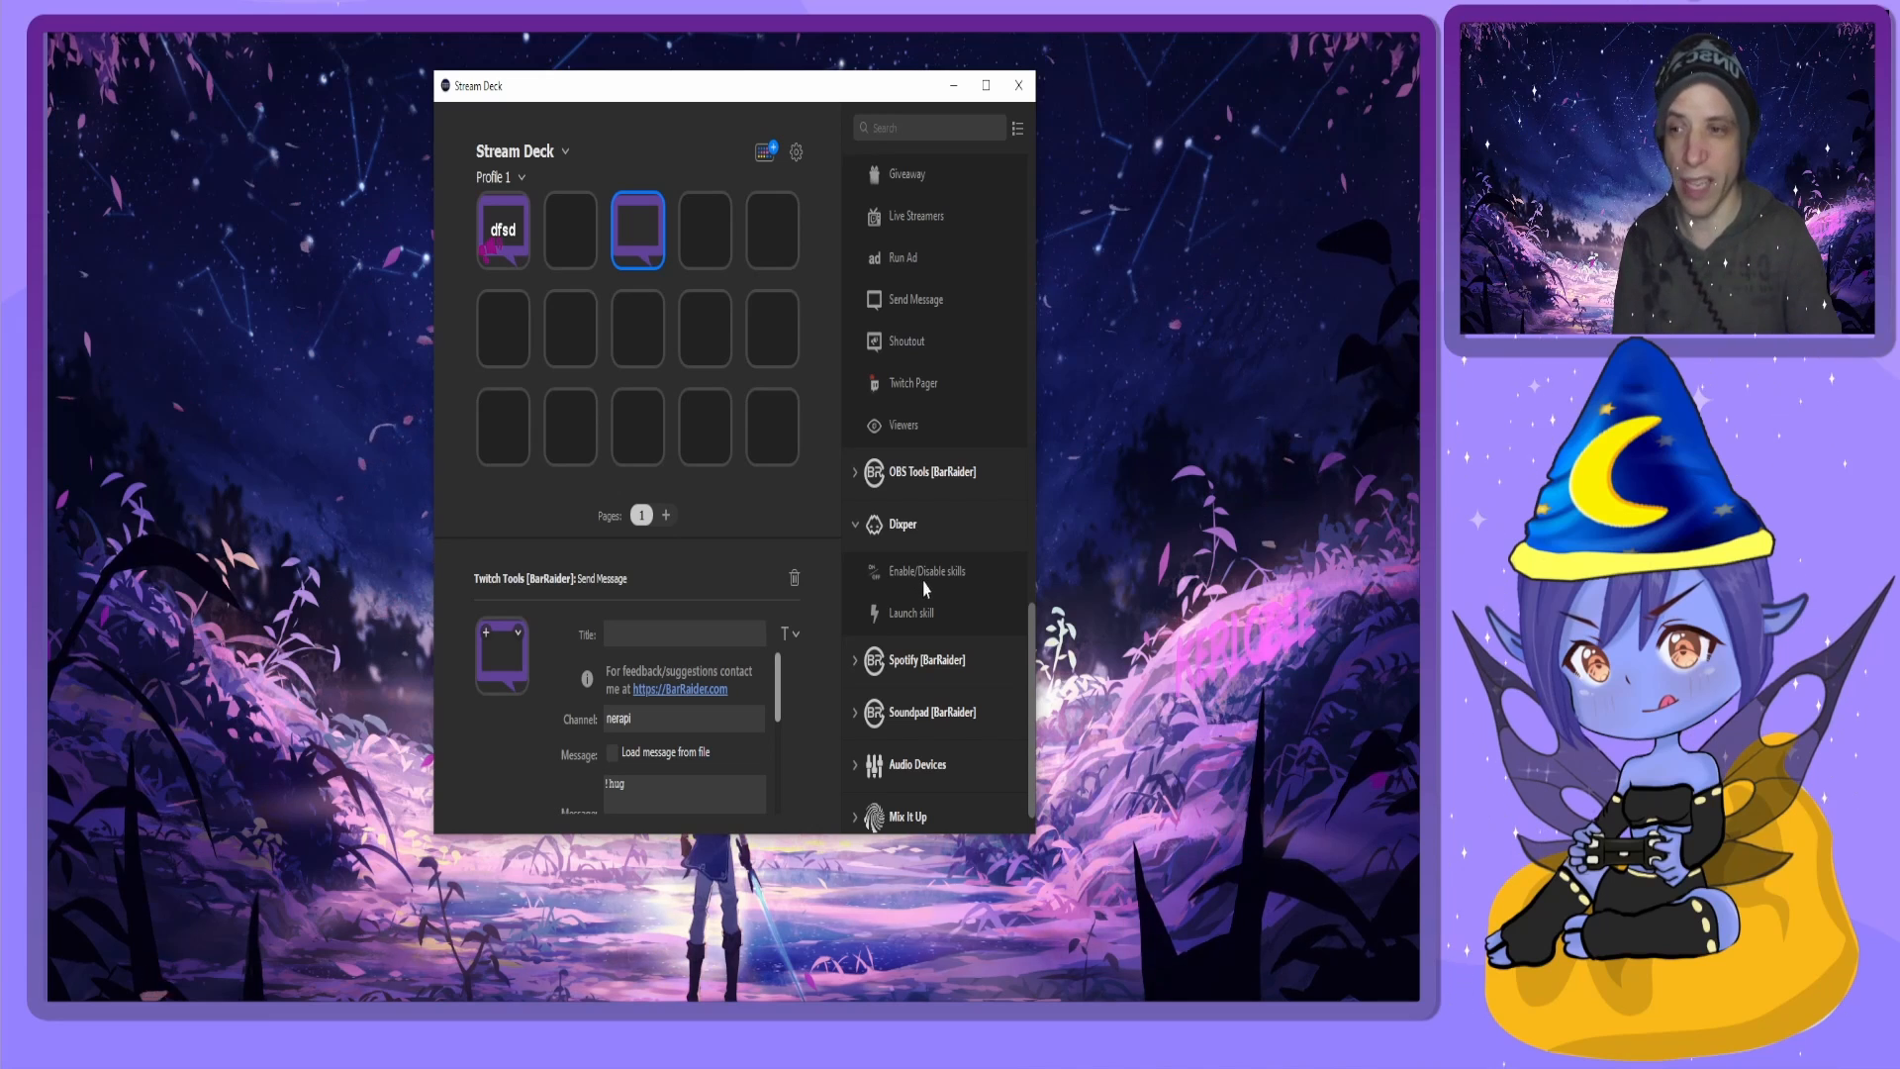
left_click(874, 535)
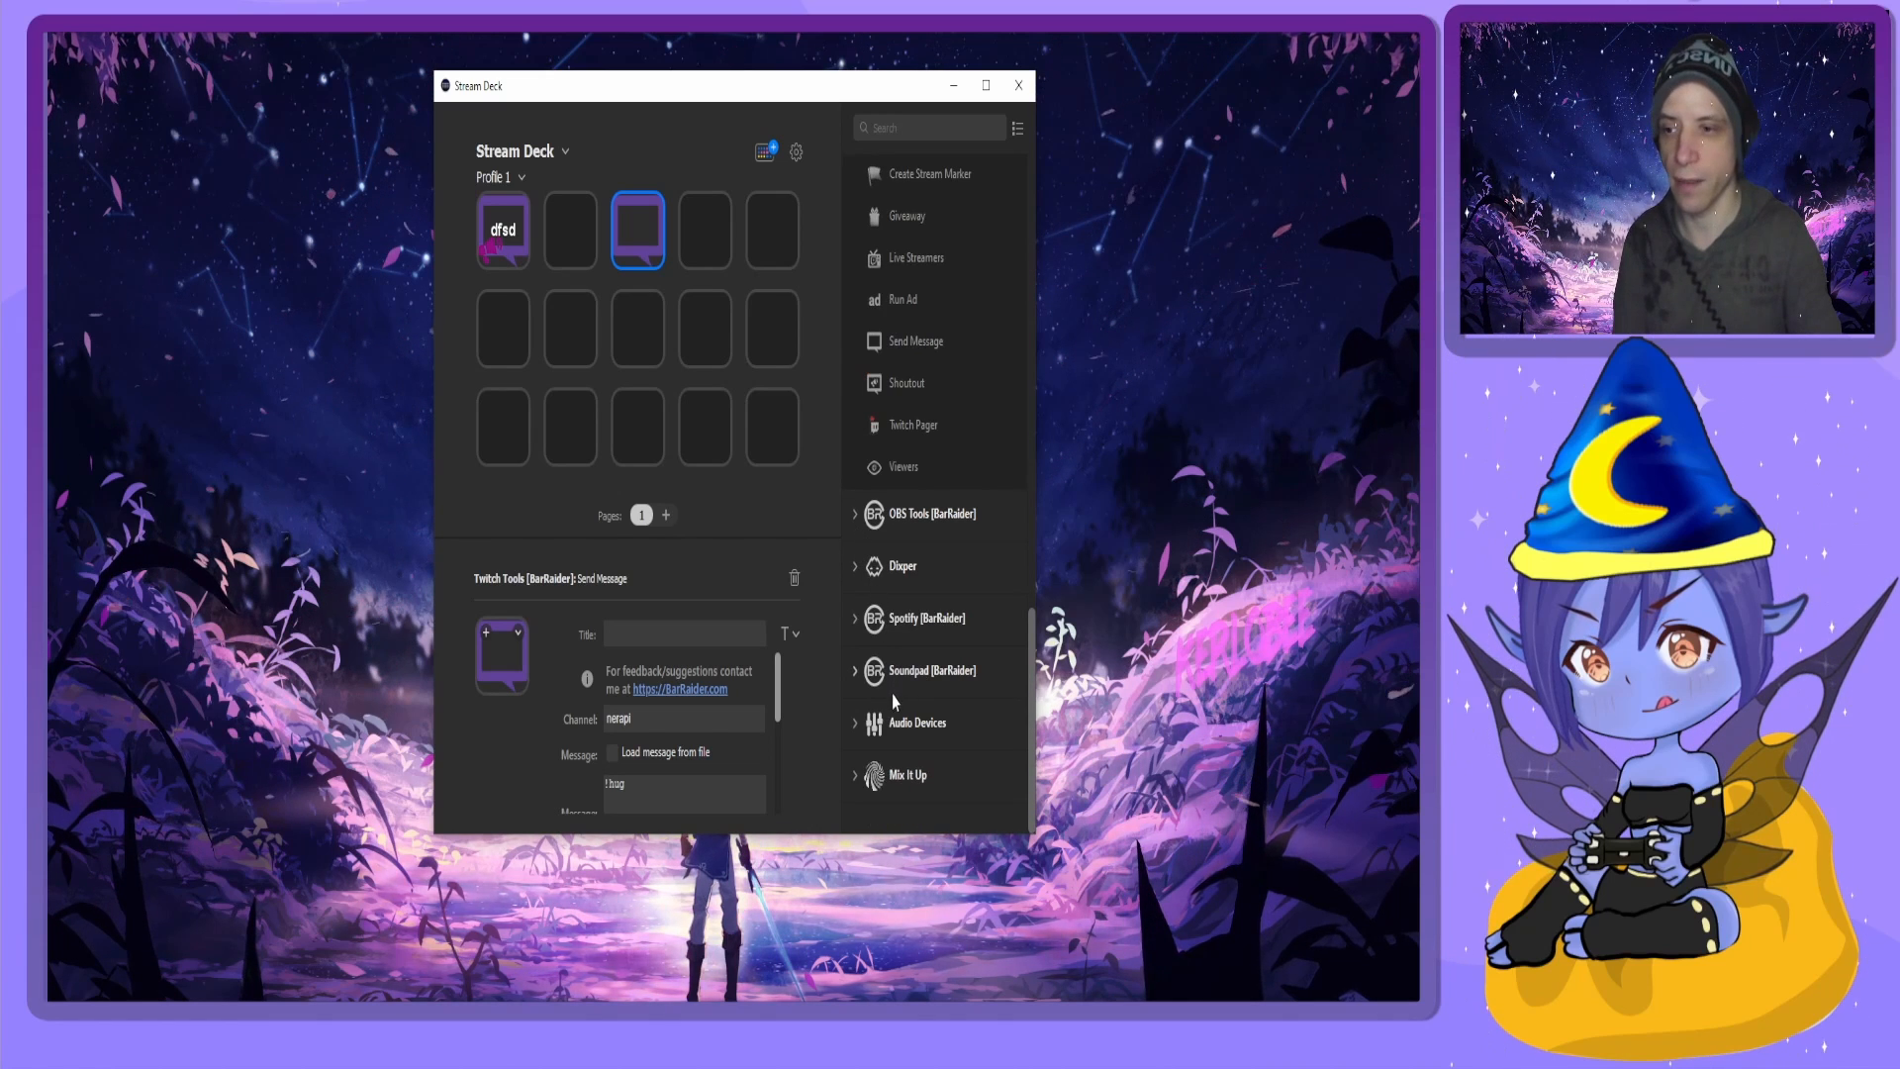
left_click(897, 721)
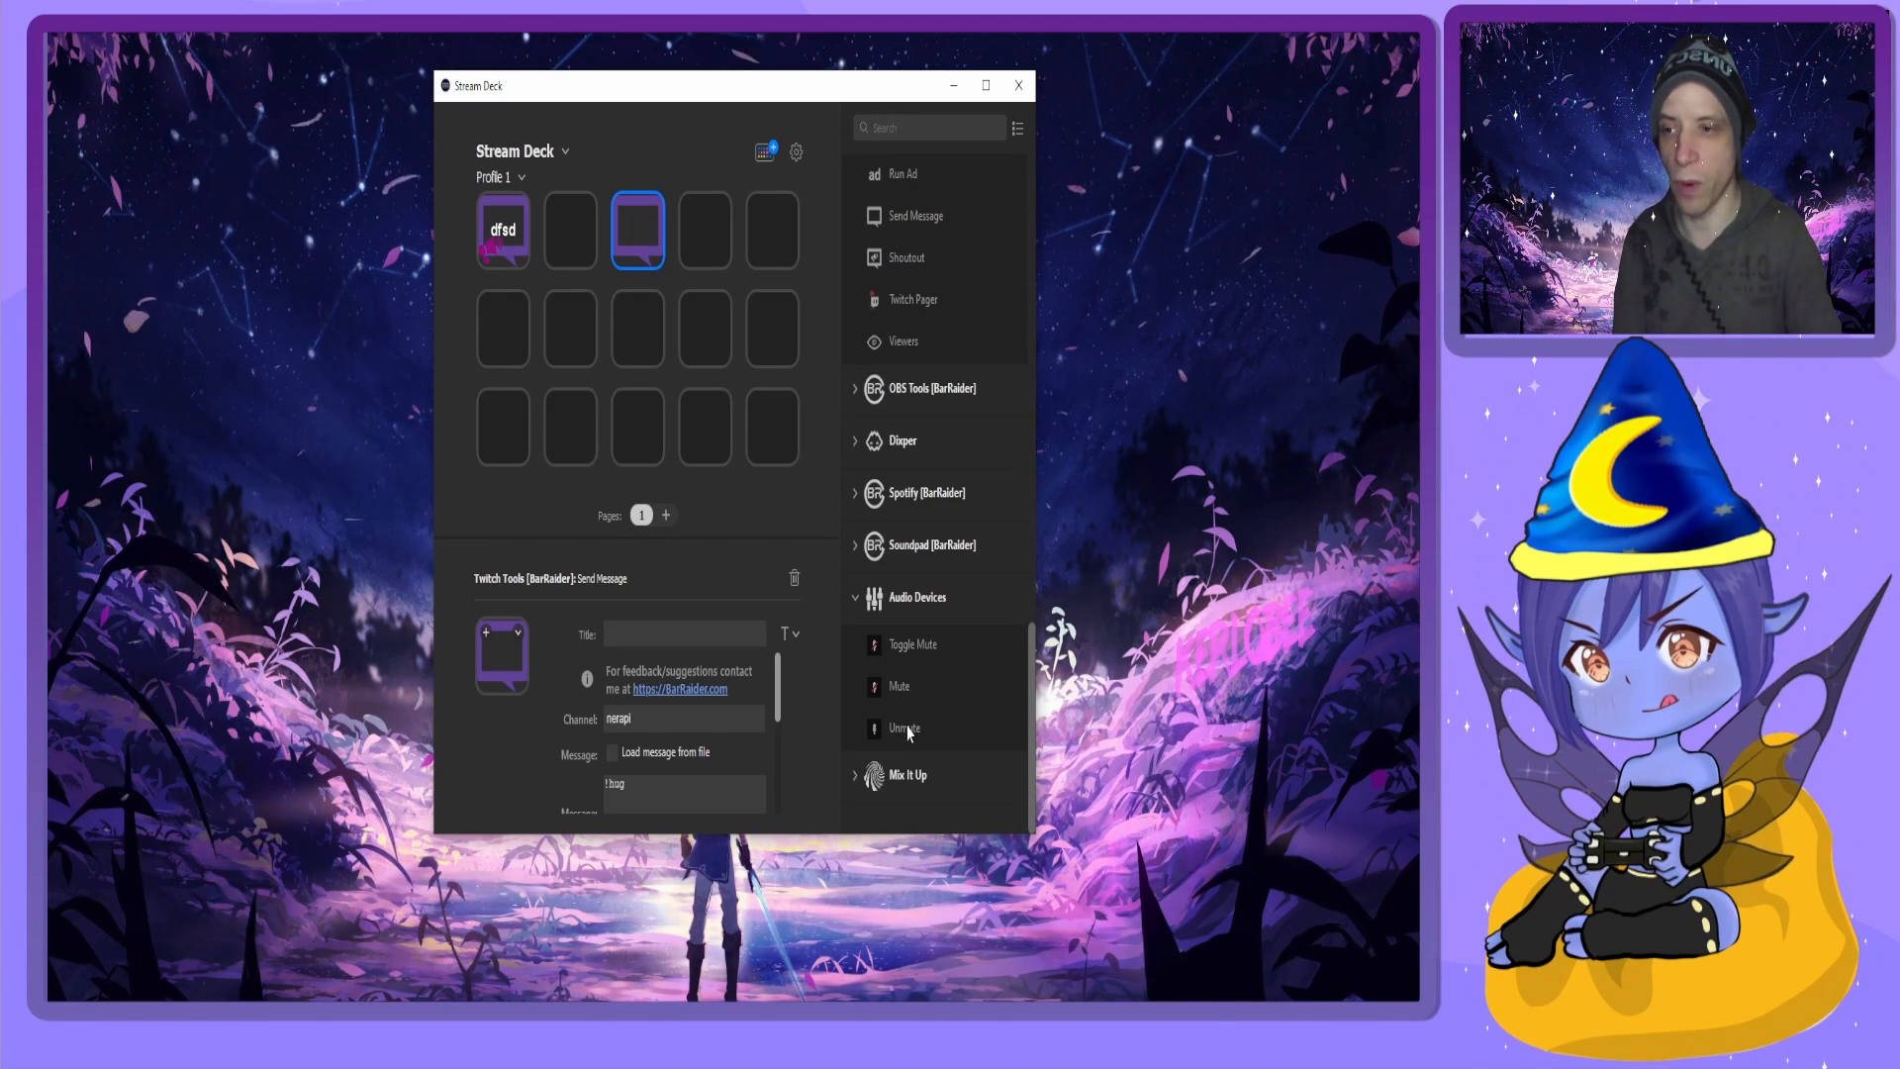
left_click(855, 599)
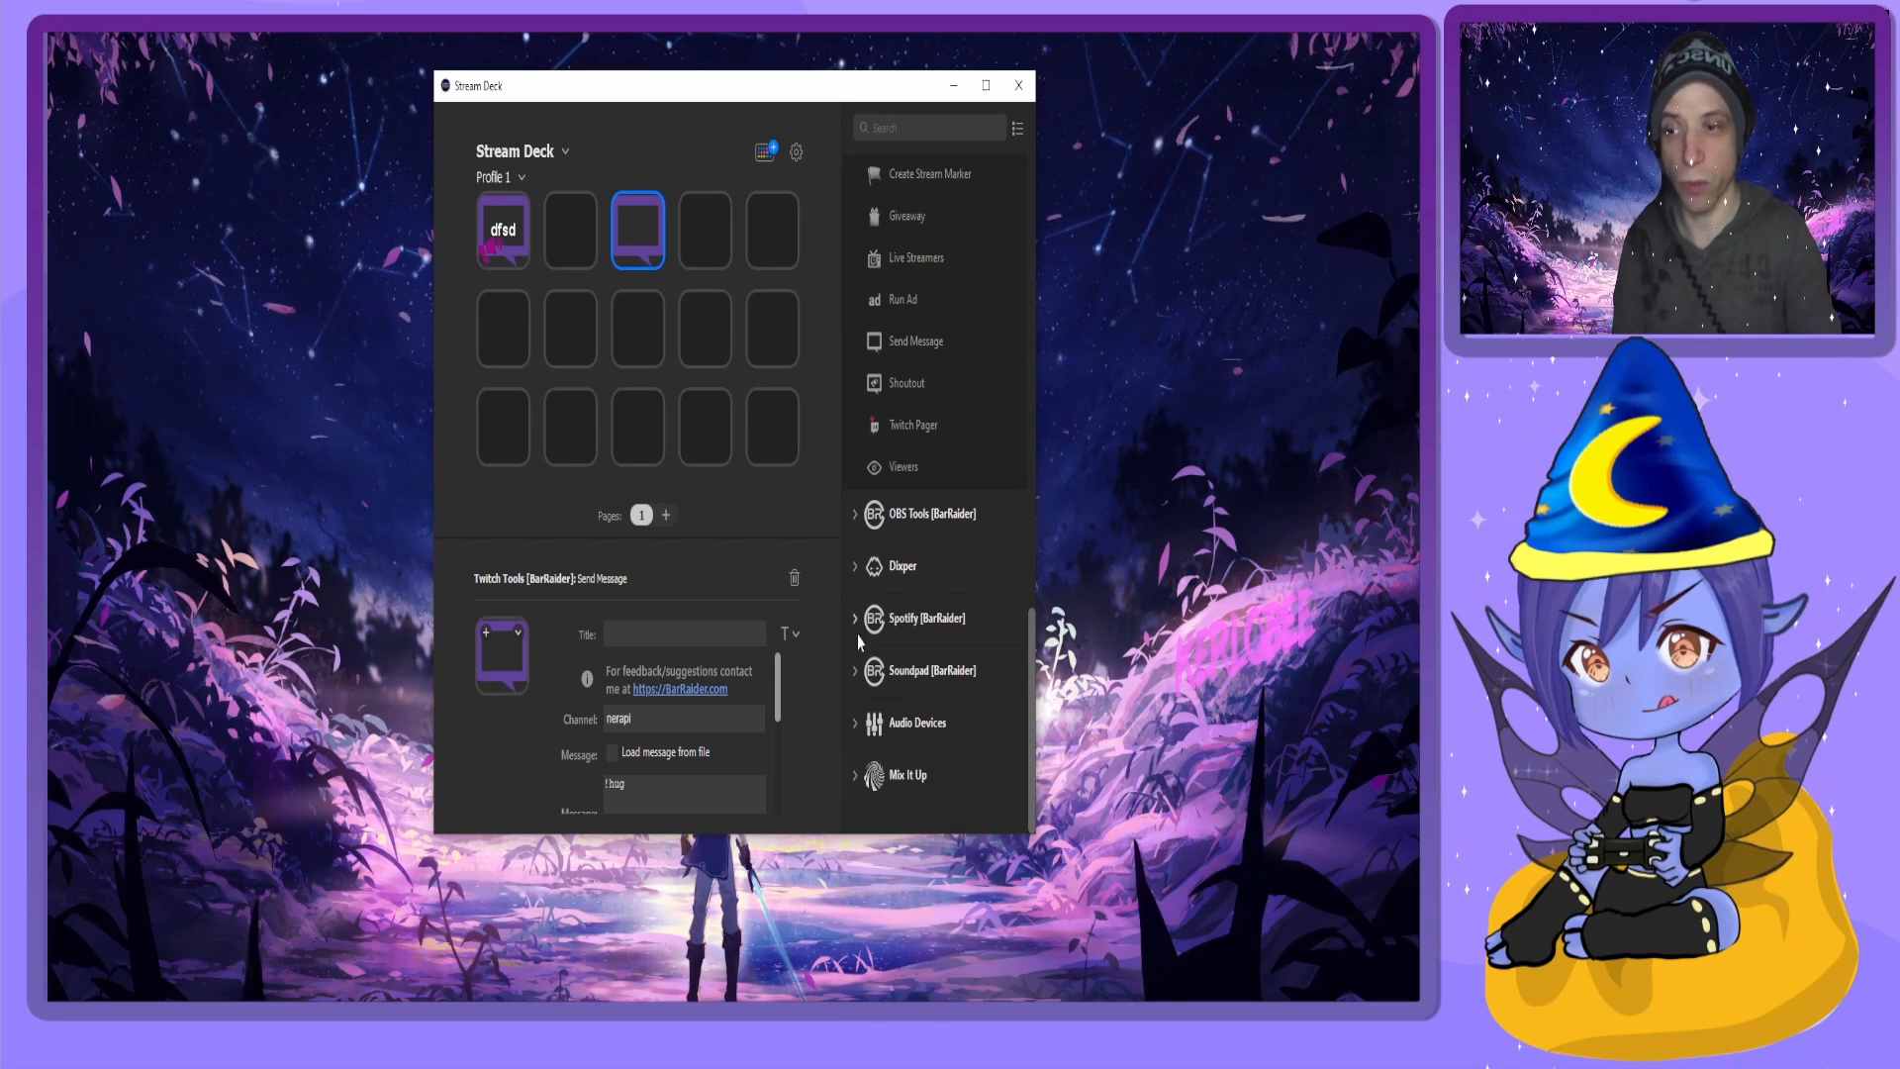
left_click(876, 775)
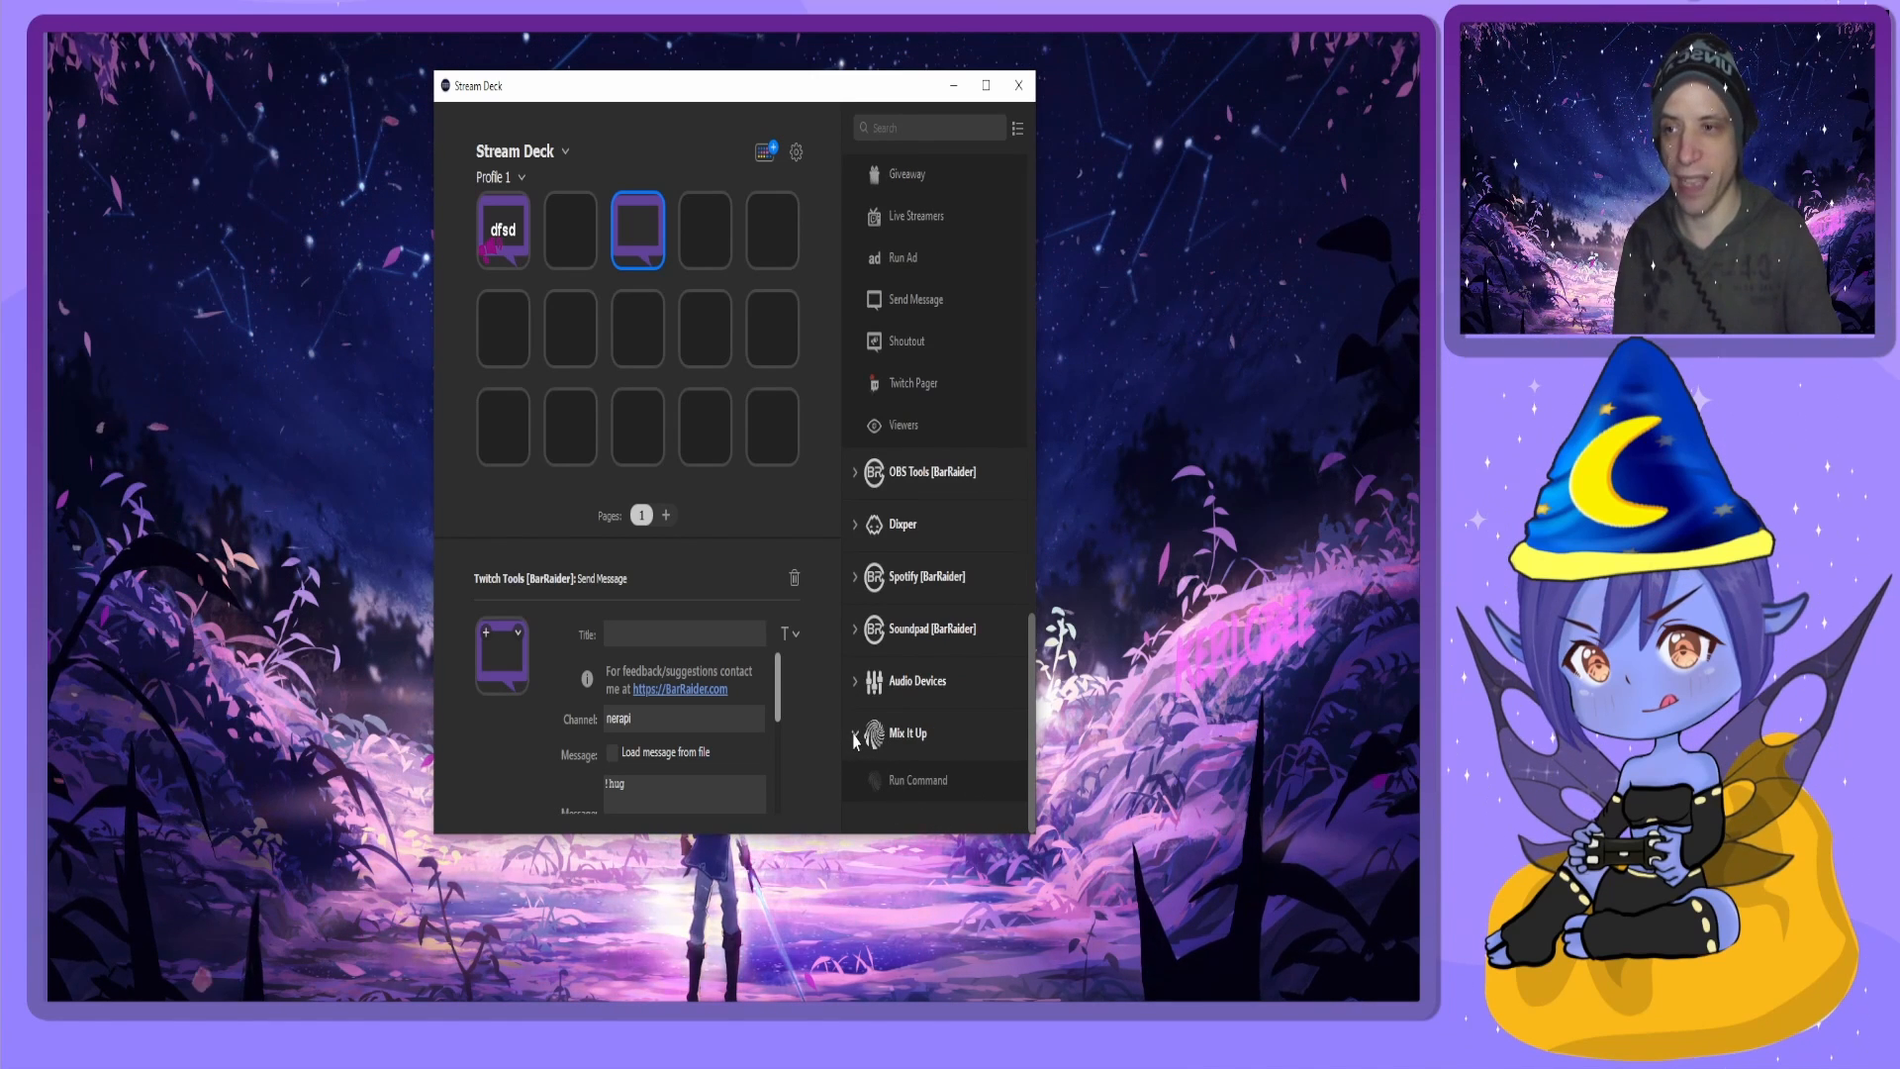
Place the Twitch Tools [BarRaider] Ban / Timeout action on the center key and try choosing Timeout User as its action.
scroll(906, 434, "up", 5)
left_click_drag(906, 433, 637, 332)
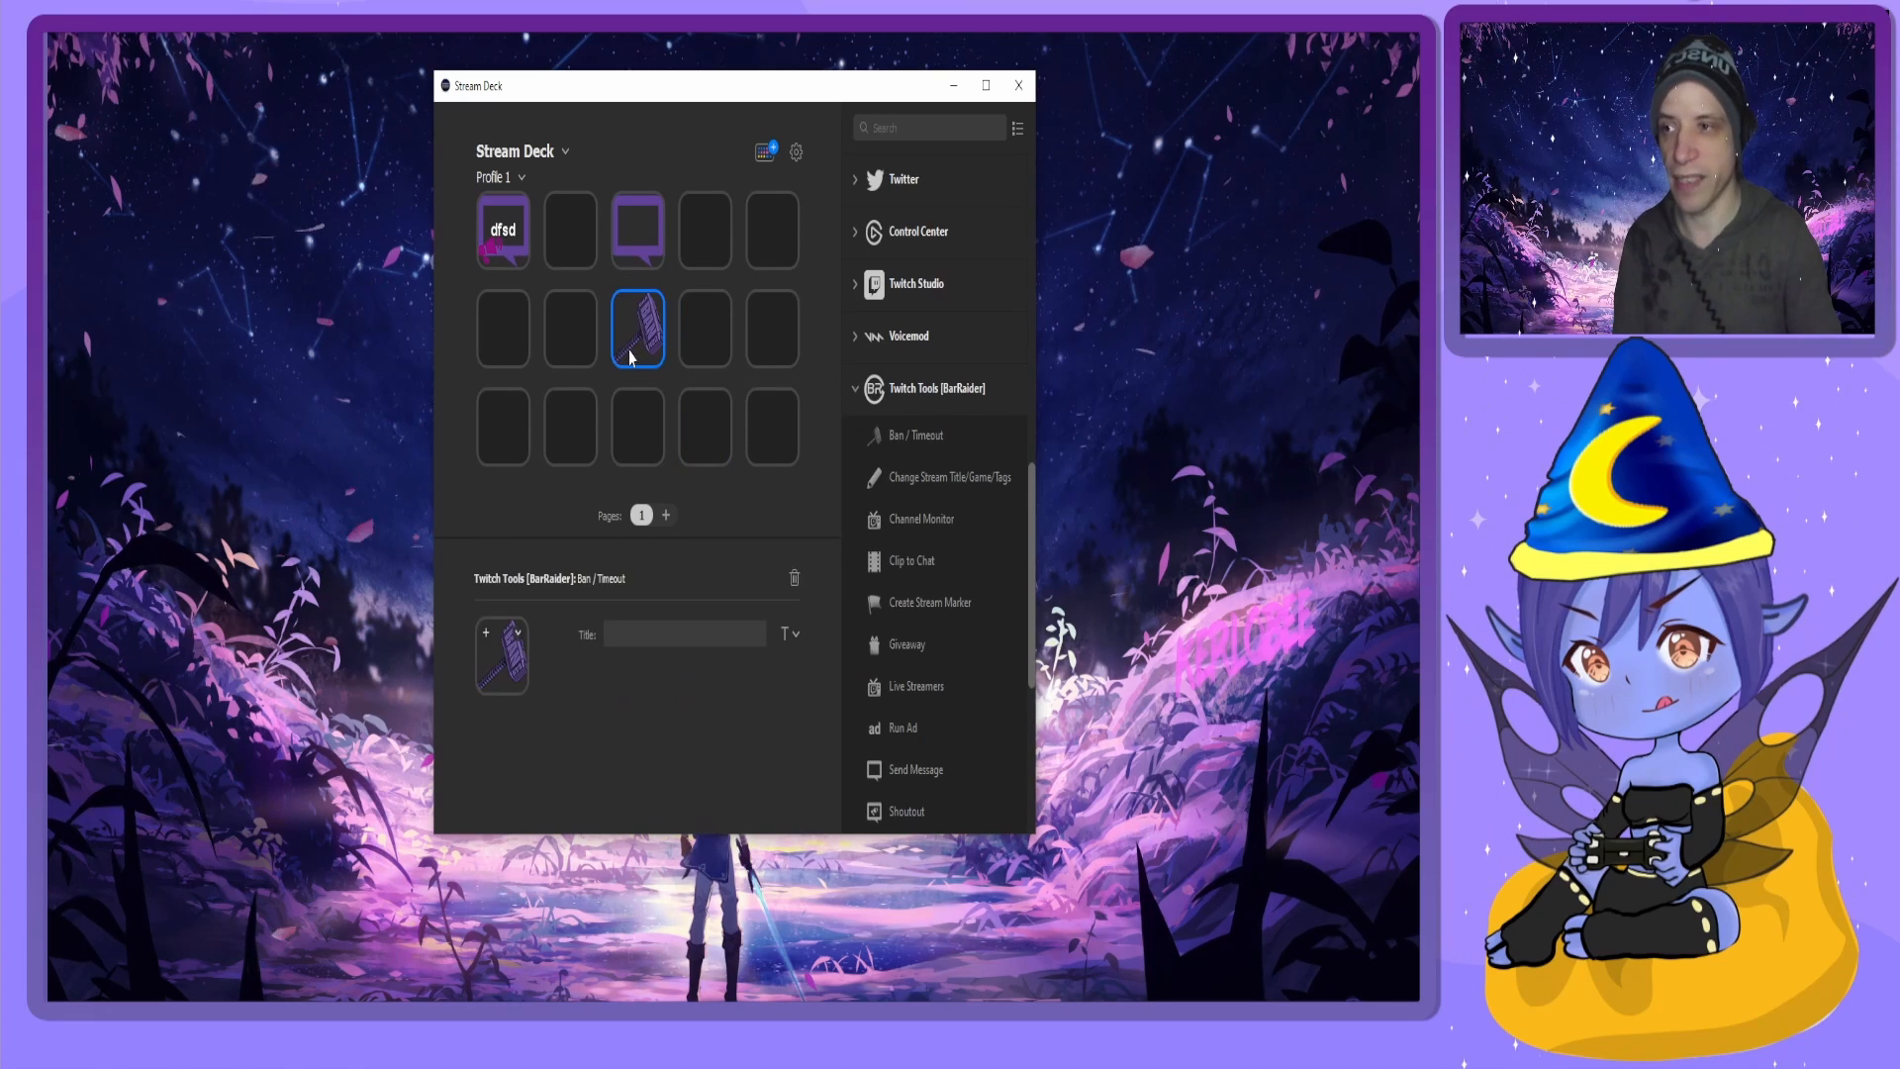
scroll(624, 698, "down", 1)
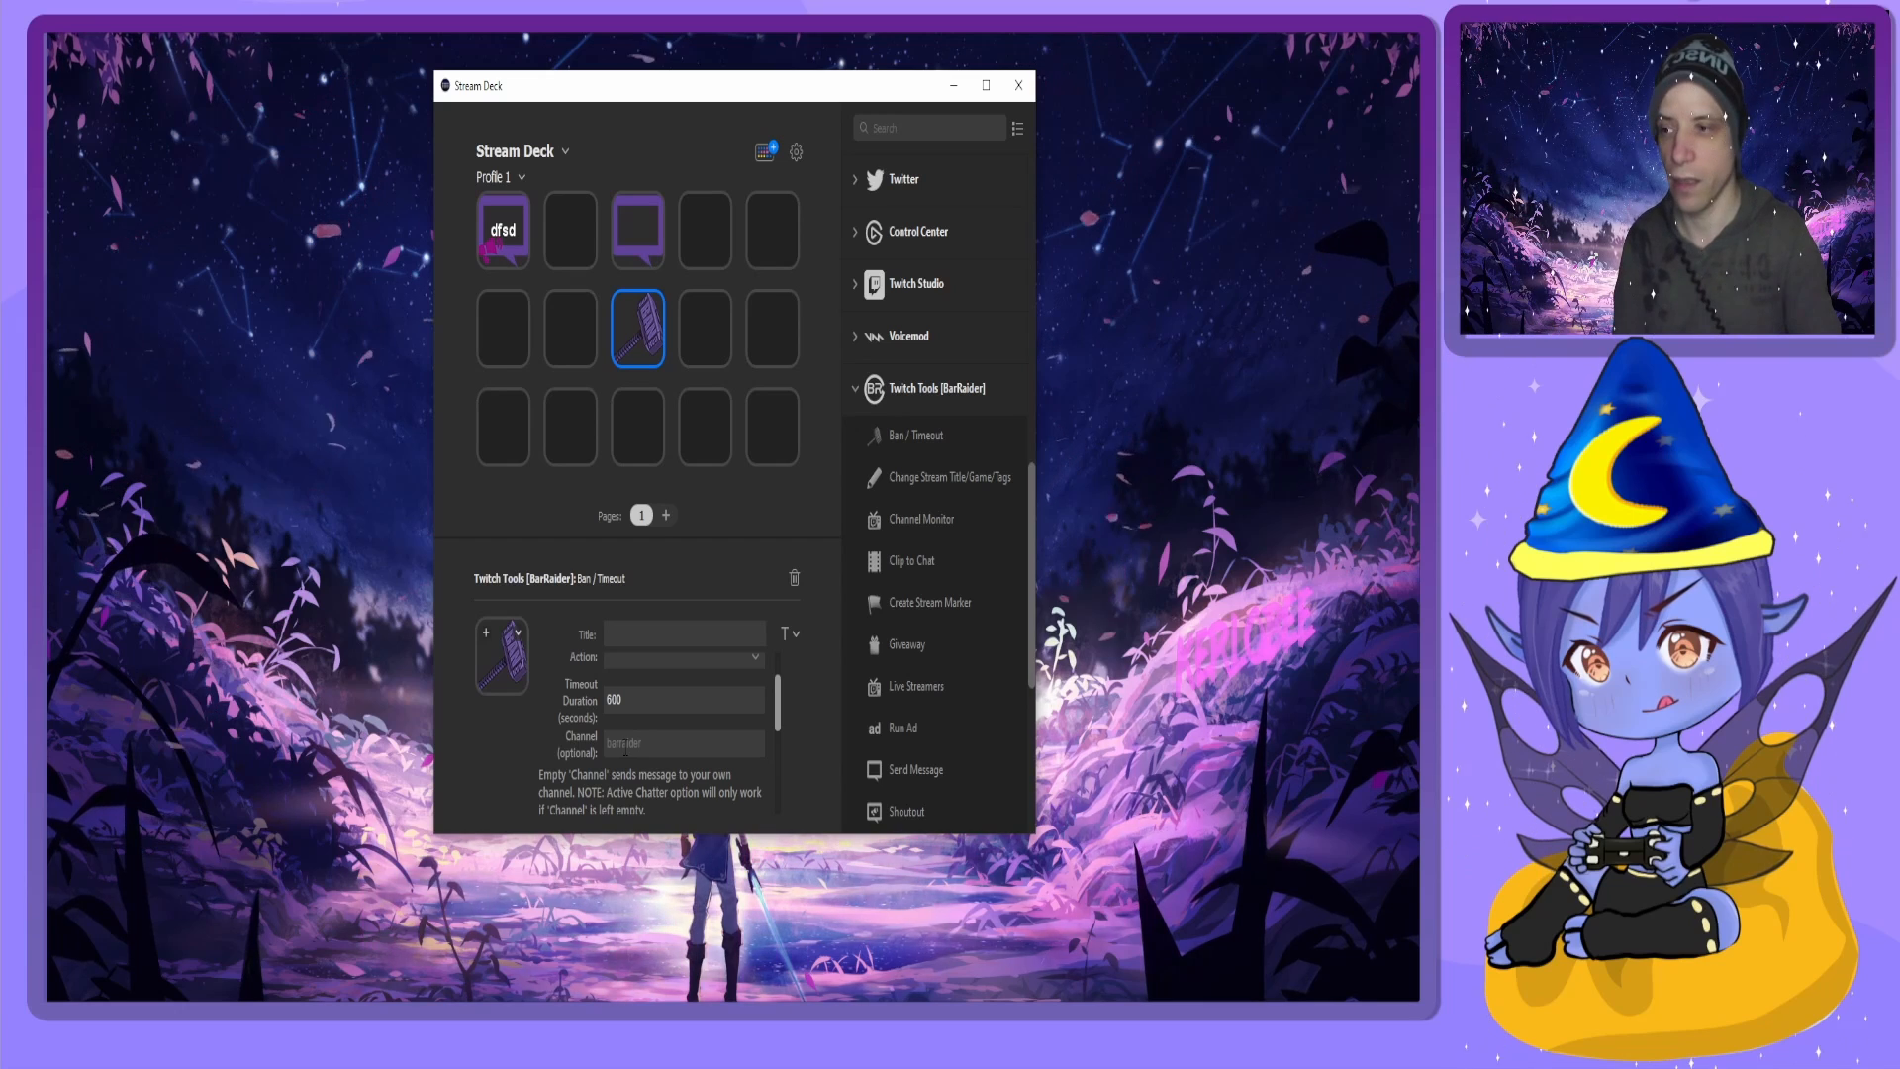
scroll(608, 725, "up", 1)
left_click(643, 719)
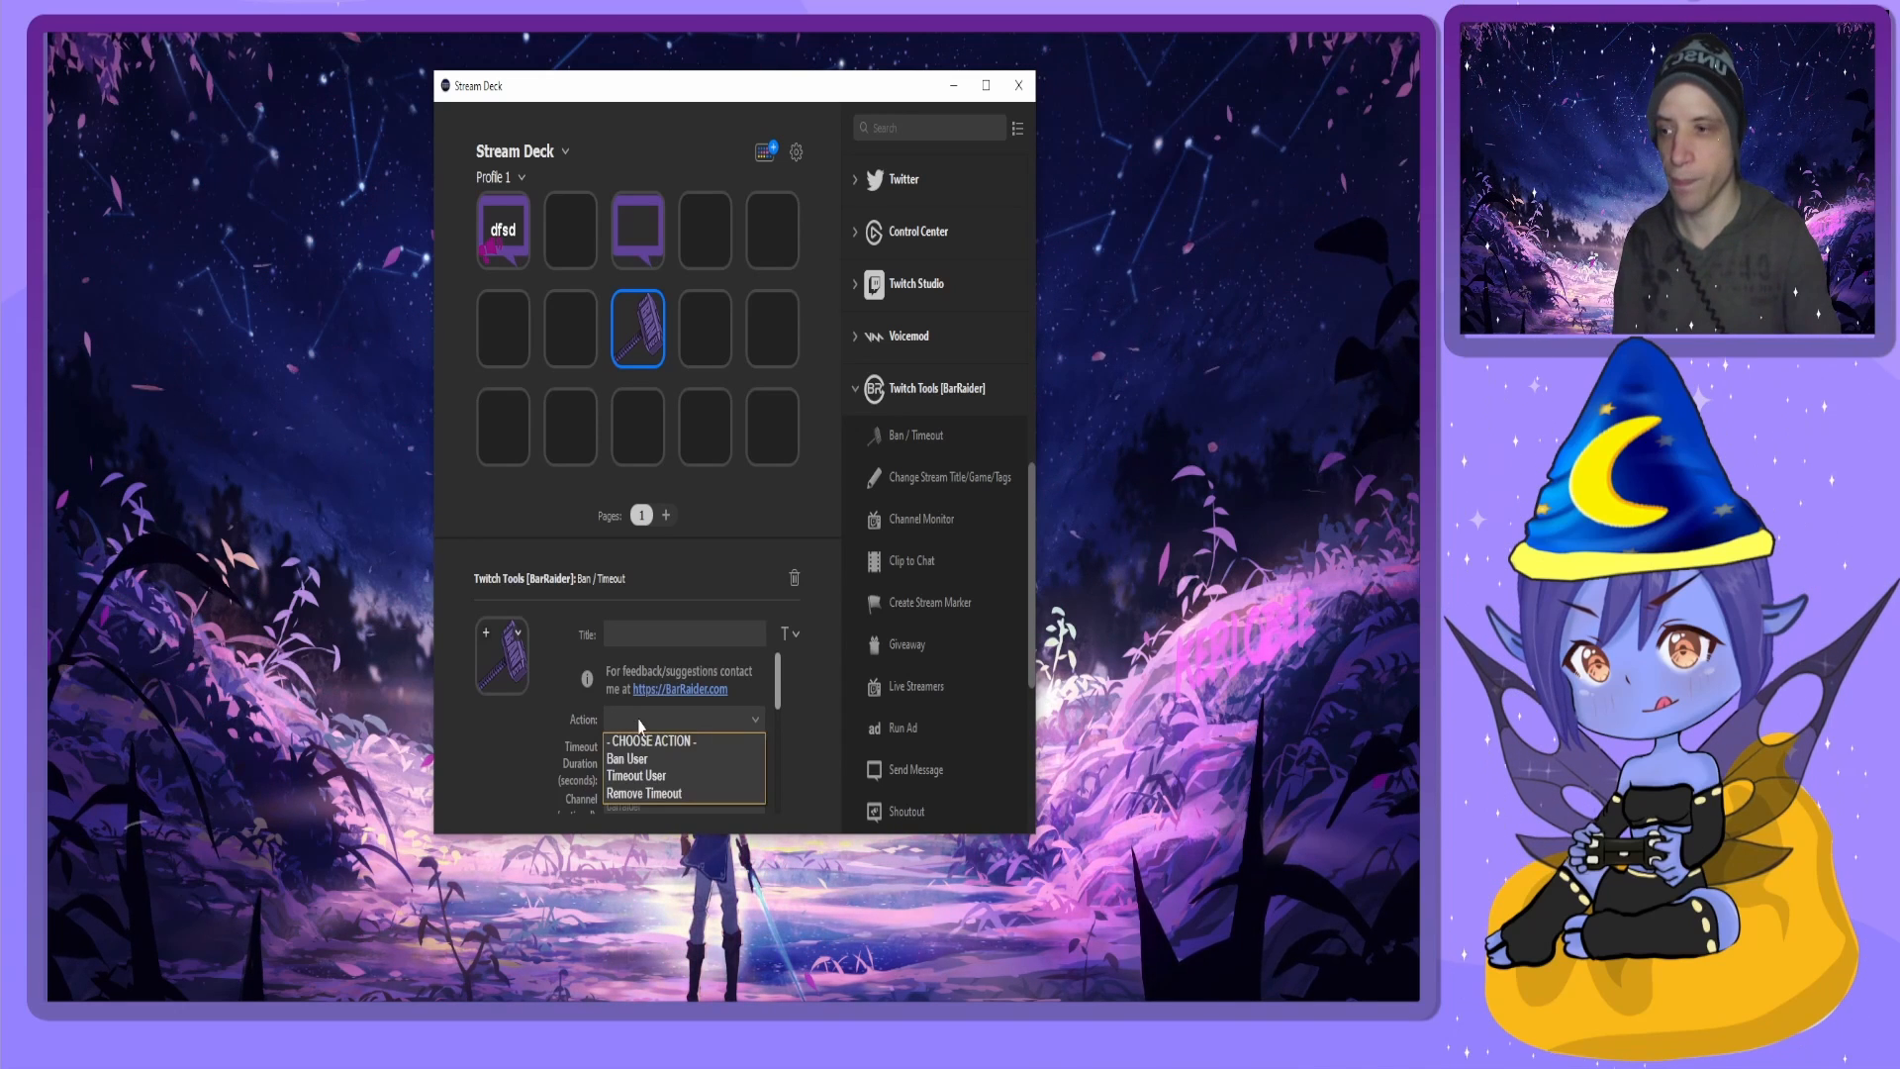
left_click(643, 776)
Review the Ban / Timeout key's timeout duration, channel and user source settings.
scroll(559, 732, "down", 2)
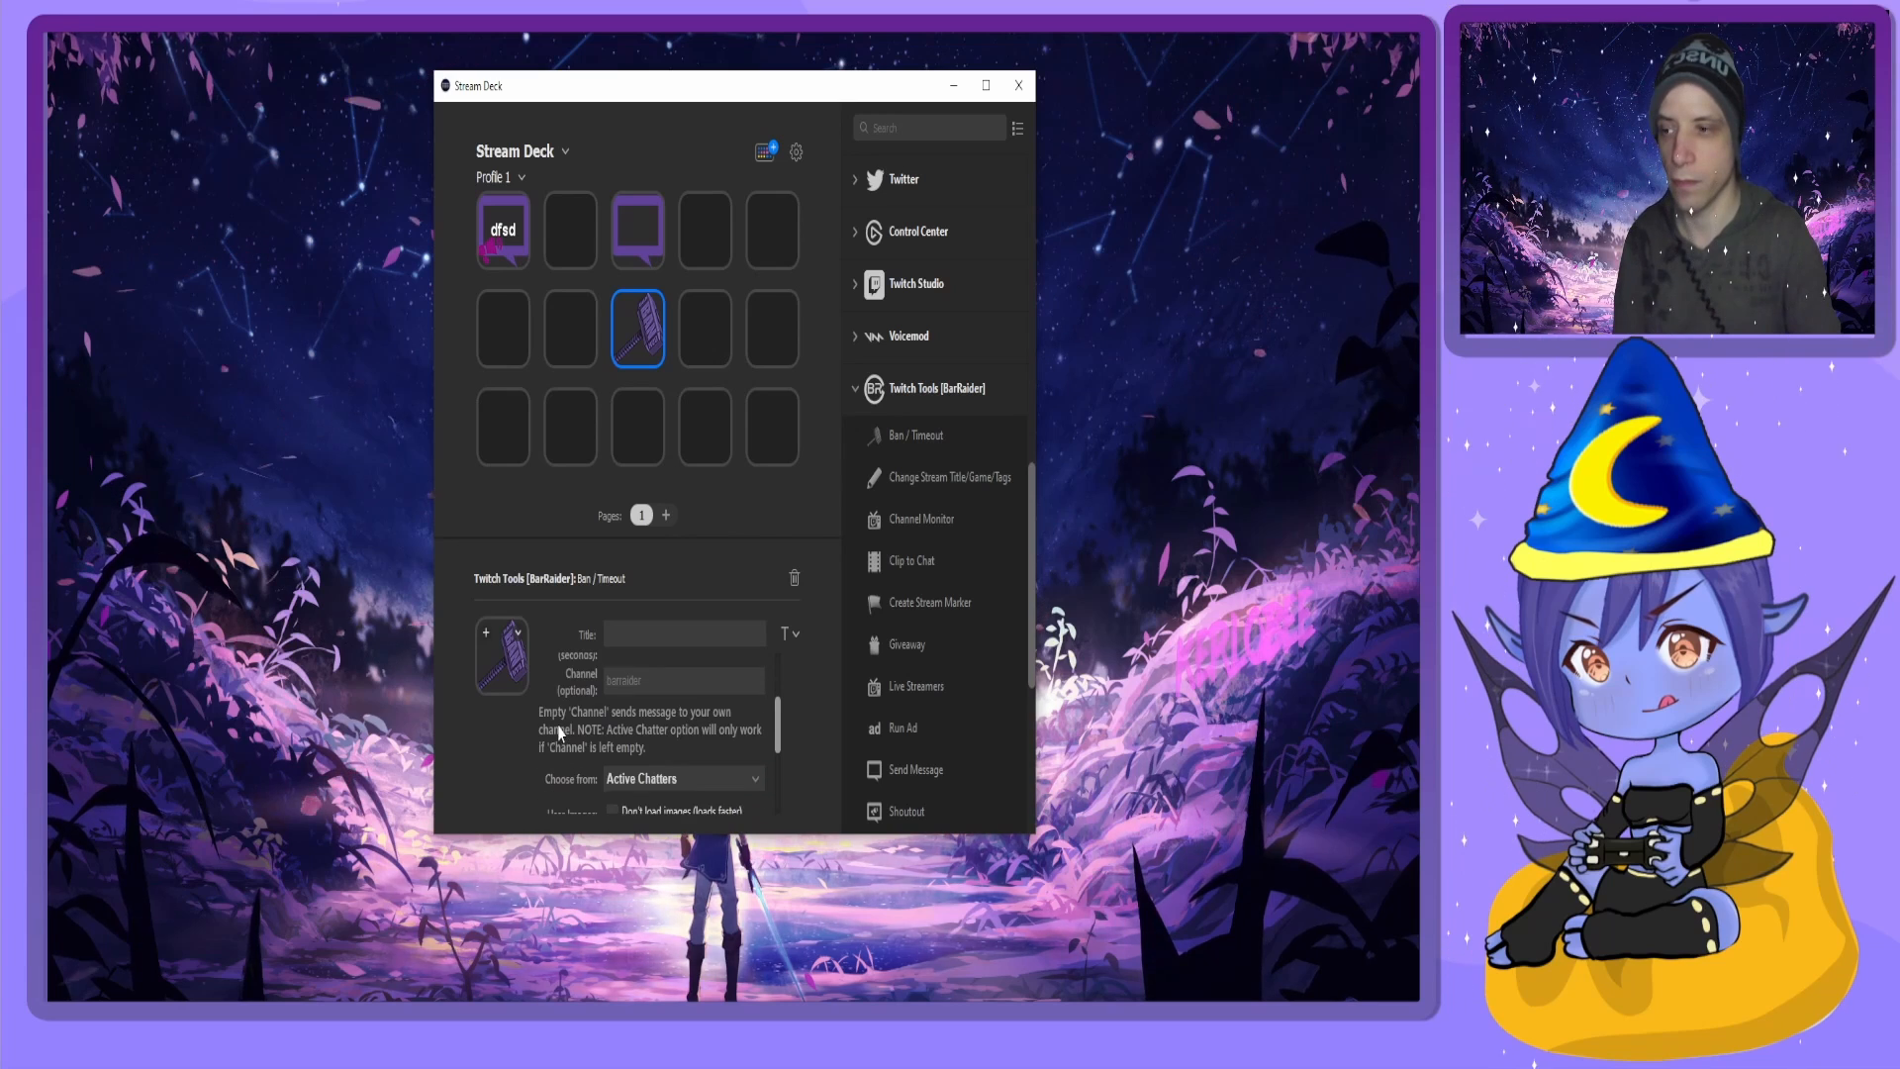
scroll(559, 732, "down", 2)
scroll(559, 732, "up", 3)
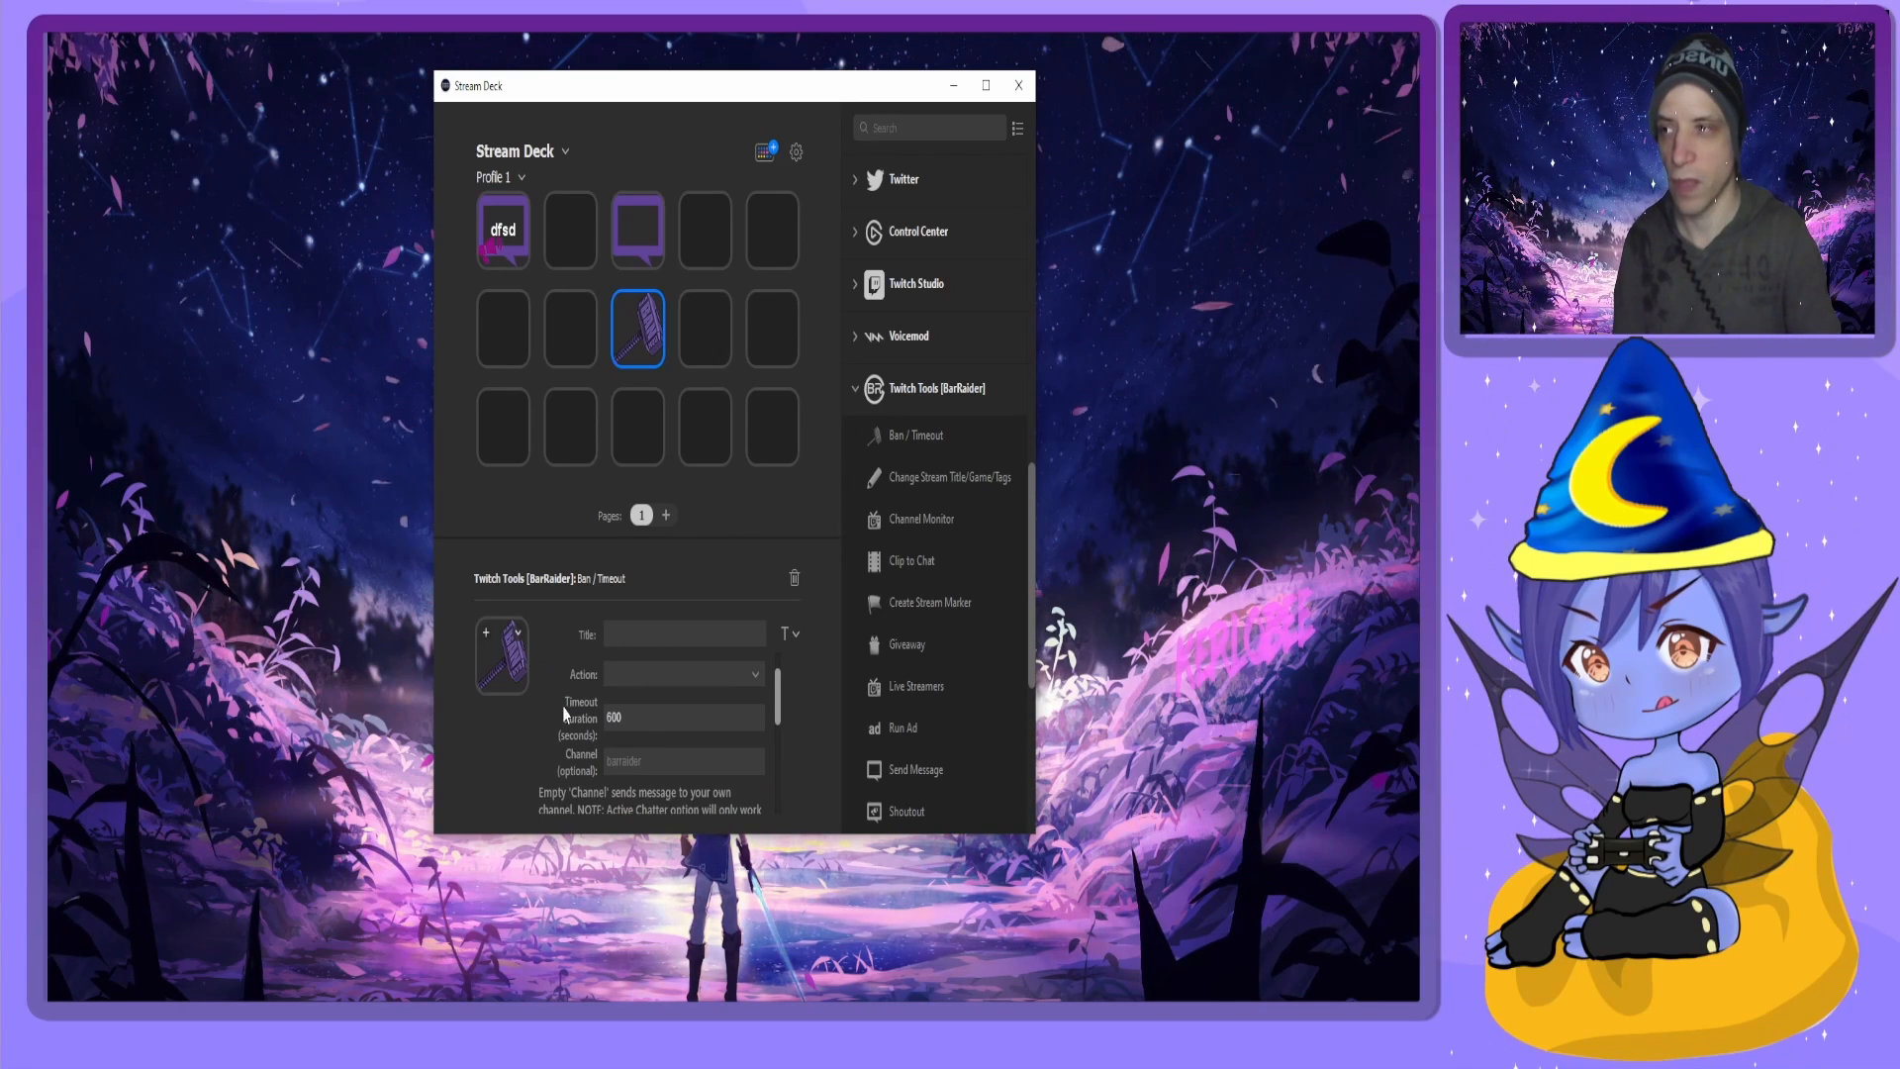
left_click(514, 238)
left_click(640, 325)
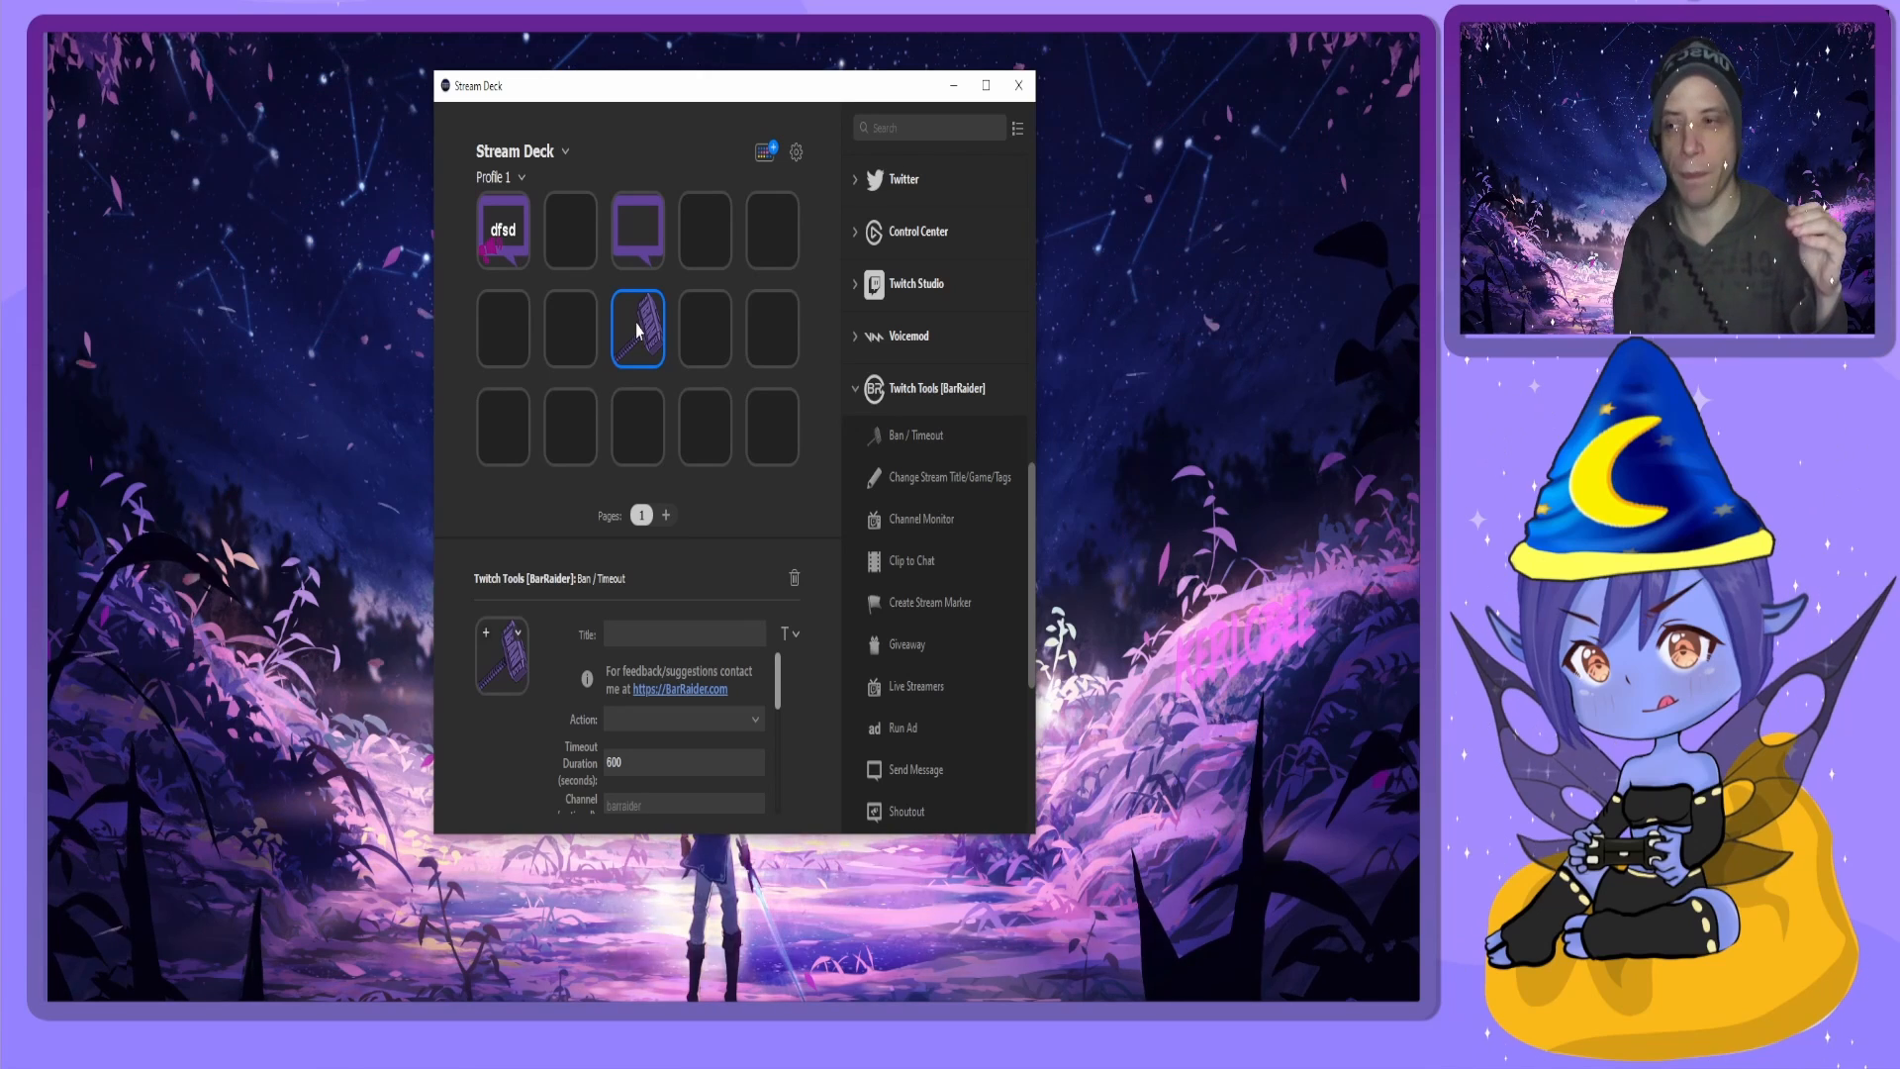
scroll(693, 772, "down", 5)
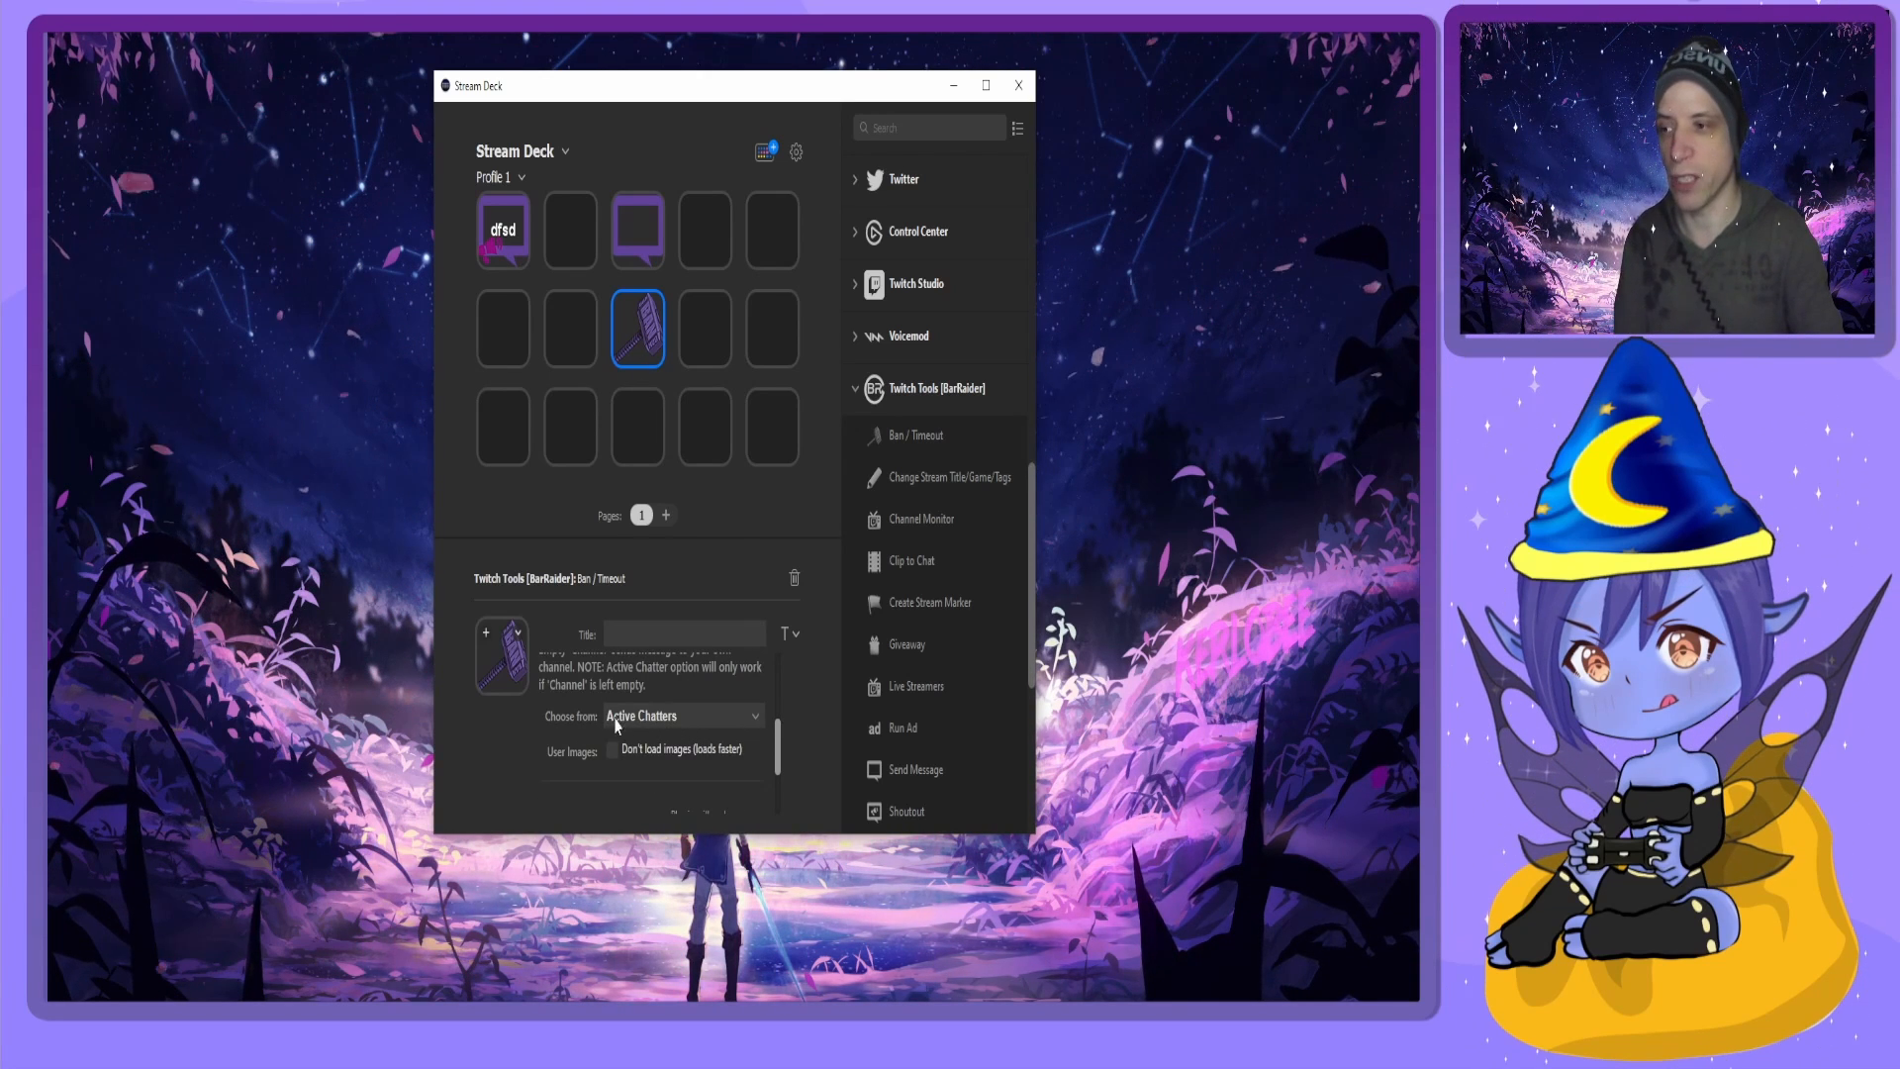
left_click(649, 717)
left_click(694, 720)
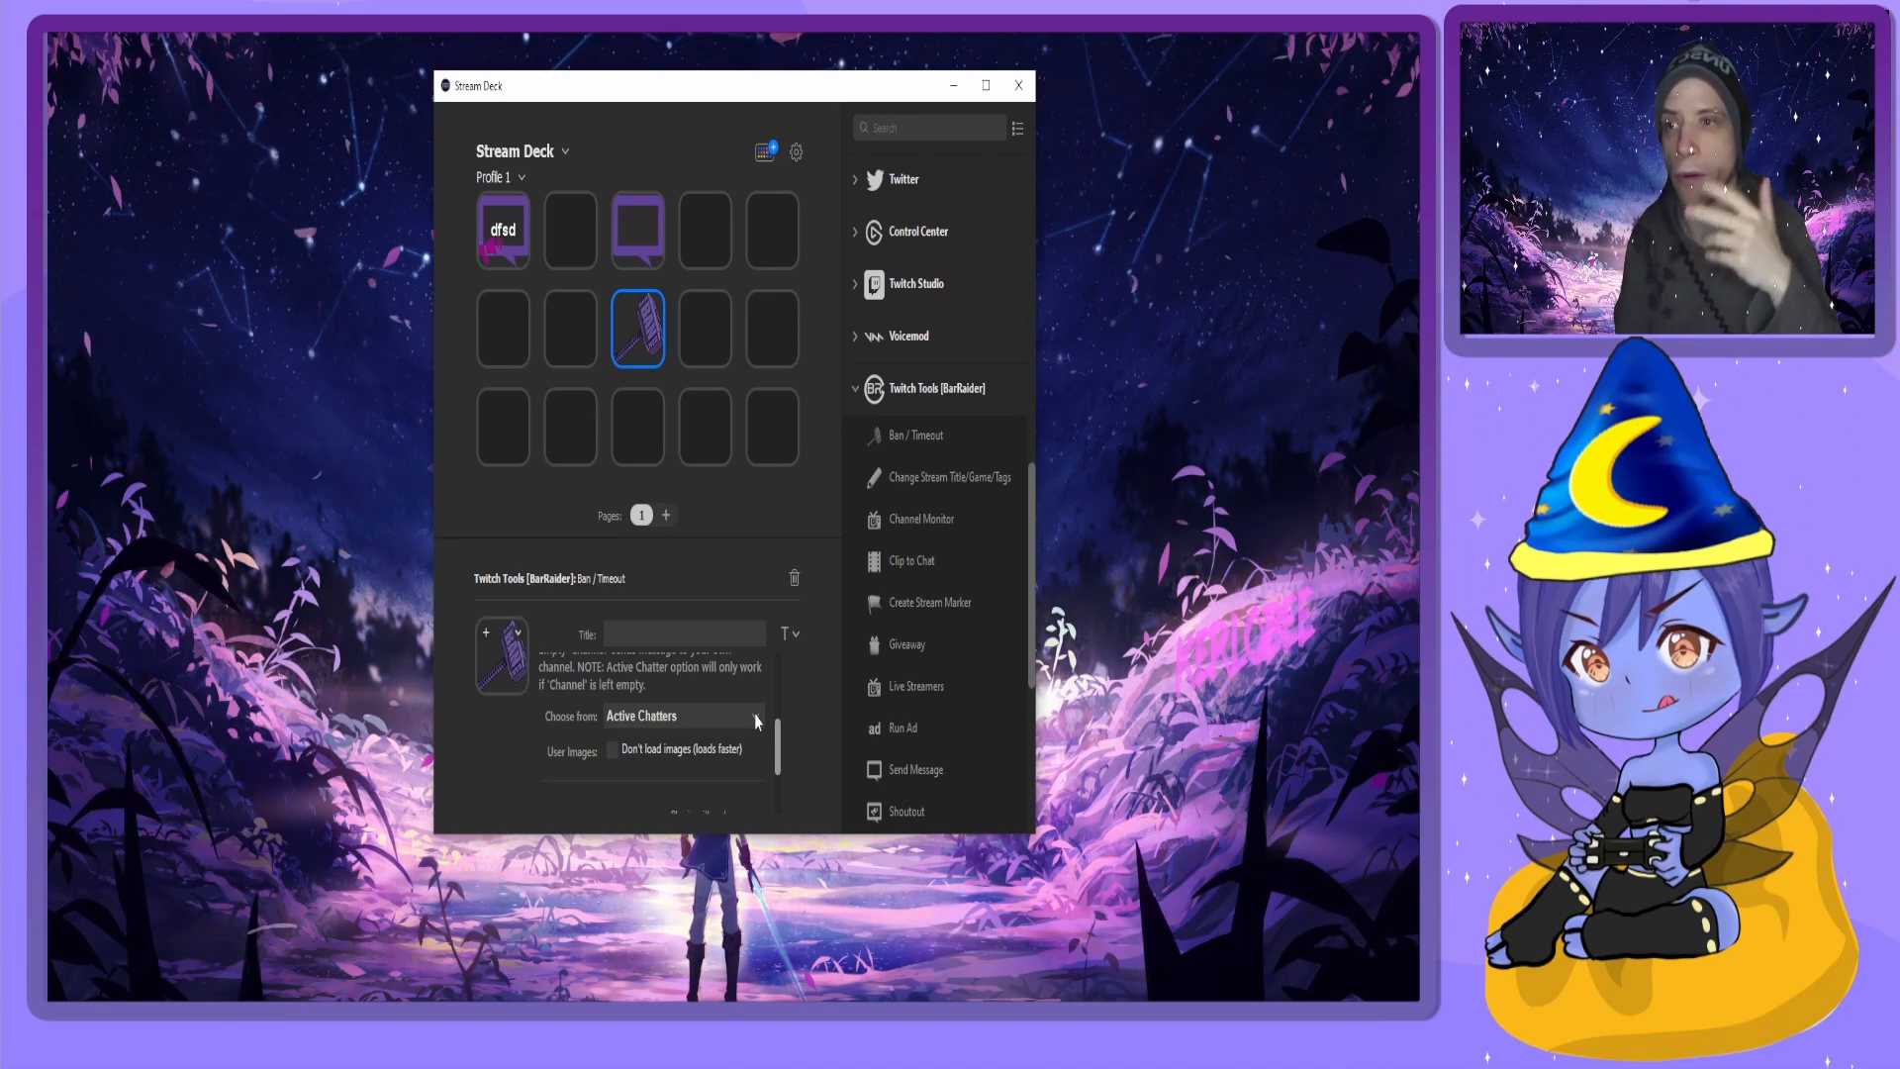
Check which actions the Twitter category offers.
scroll(947, 460, "up", 3)
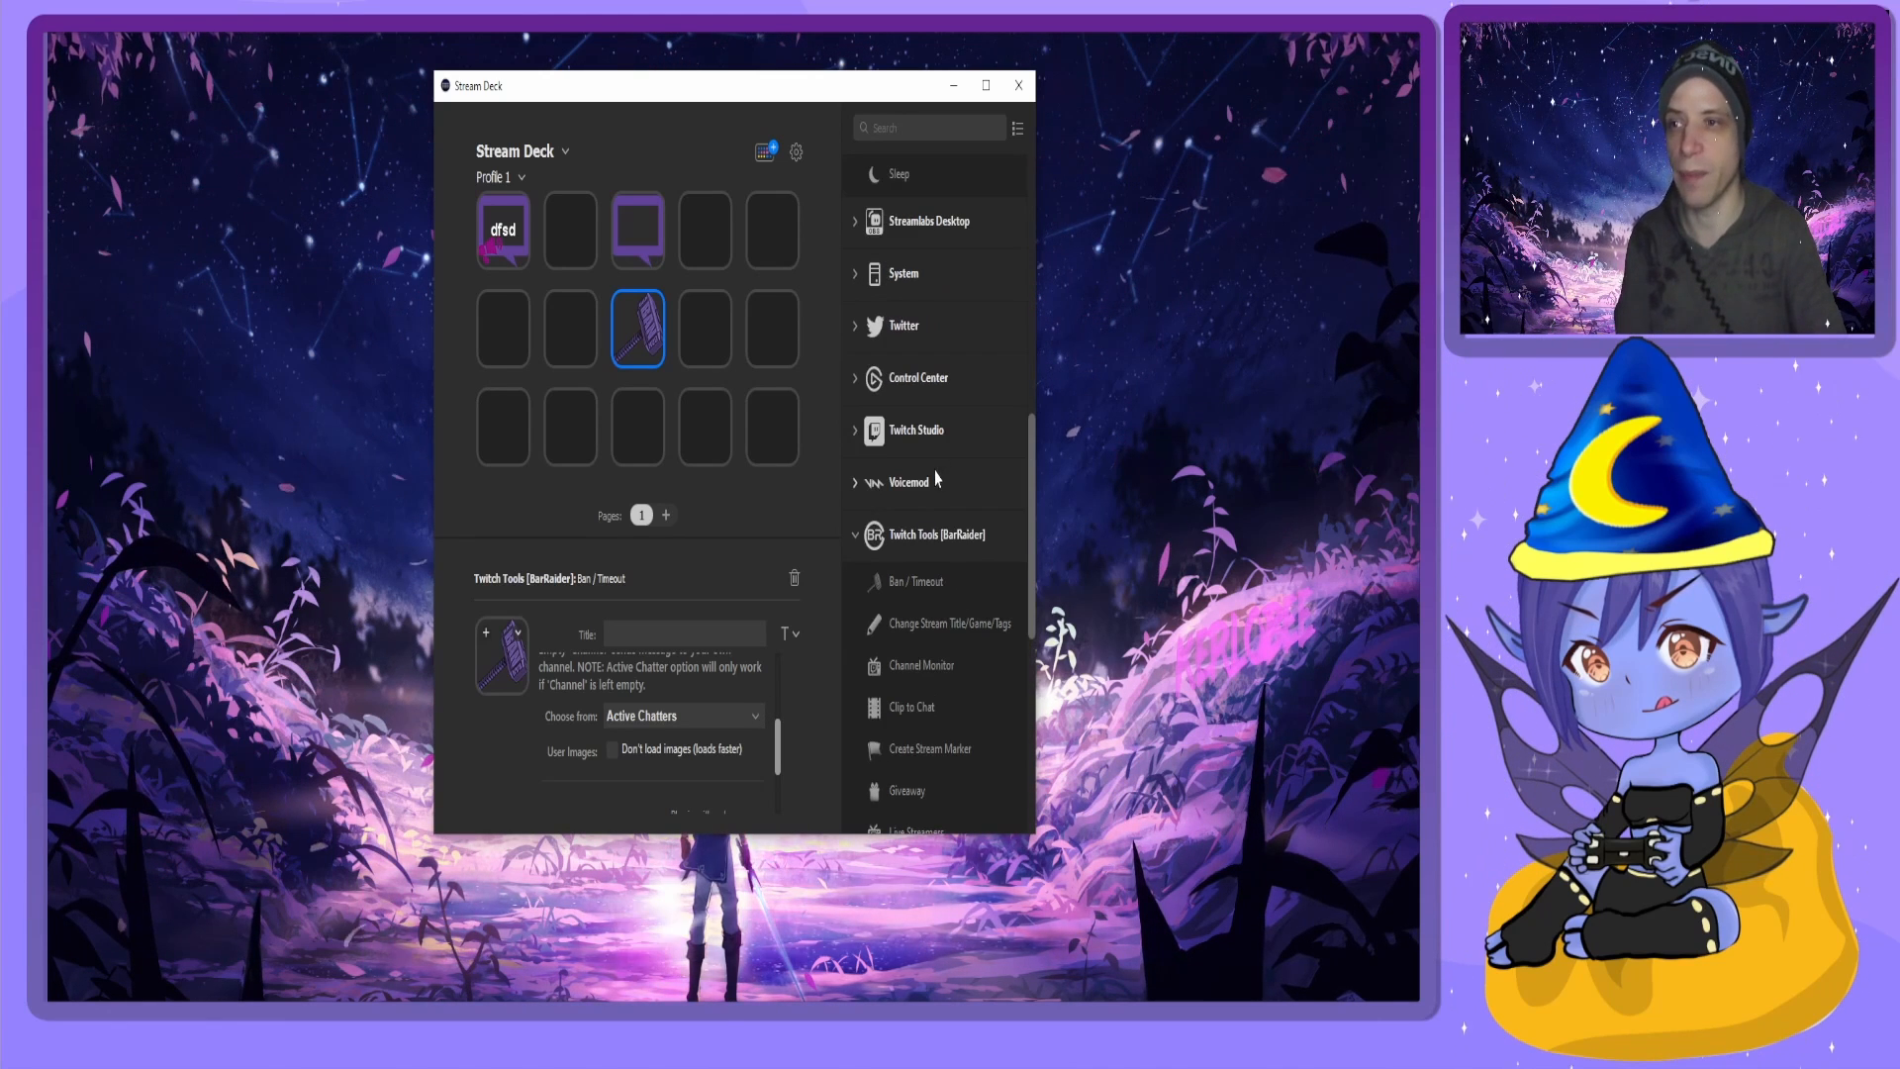
left_click(858, 330)
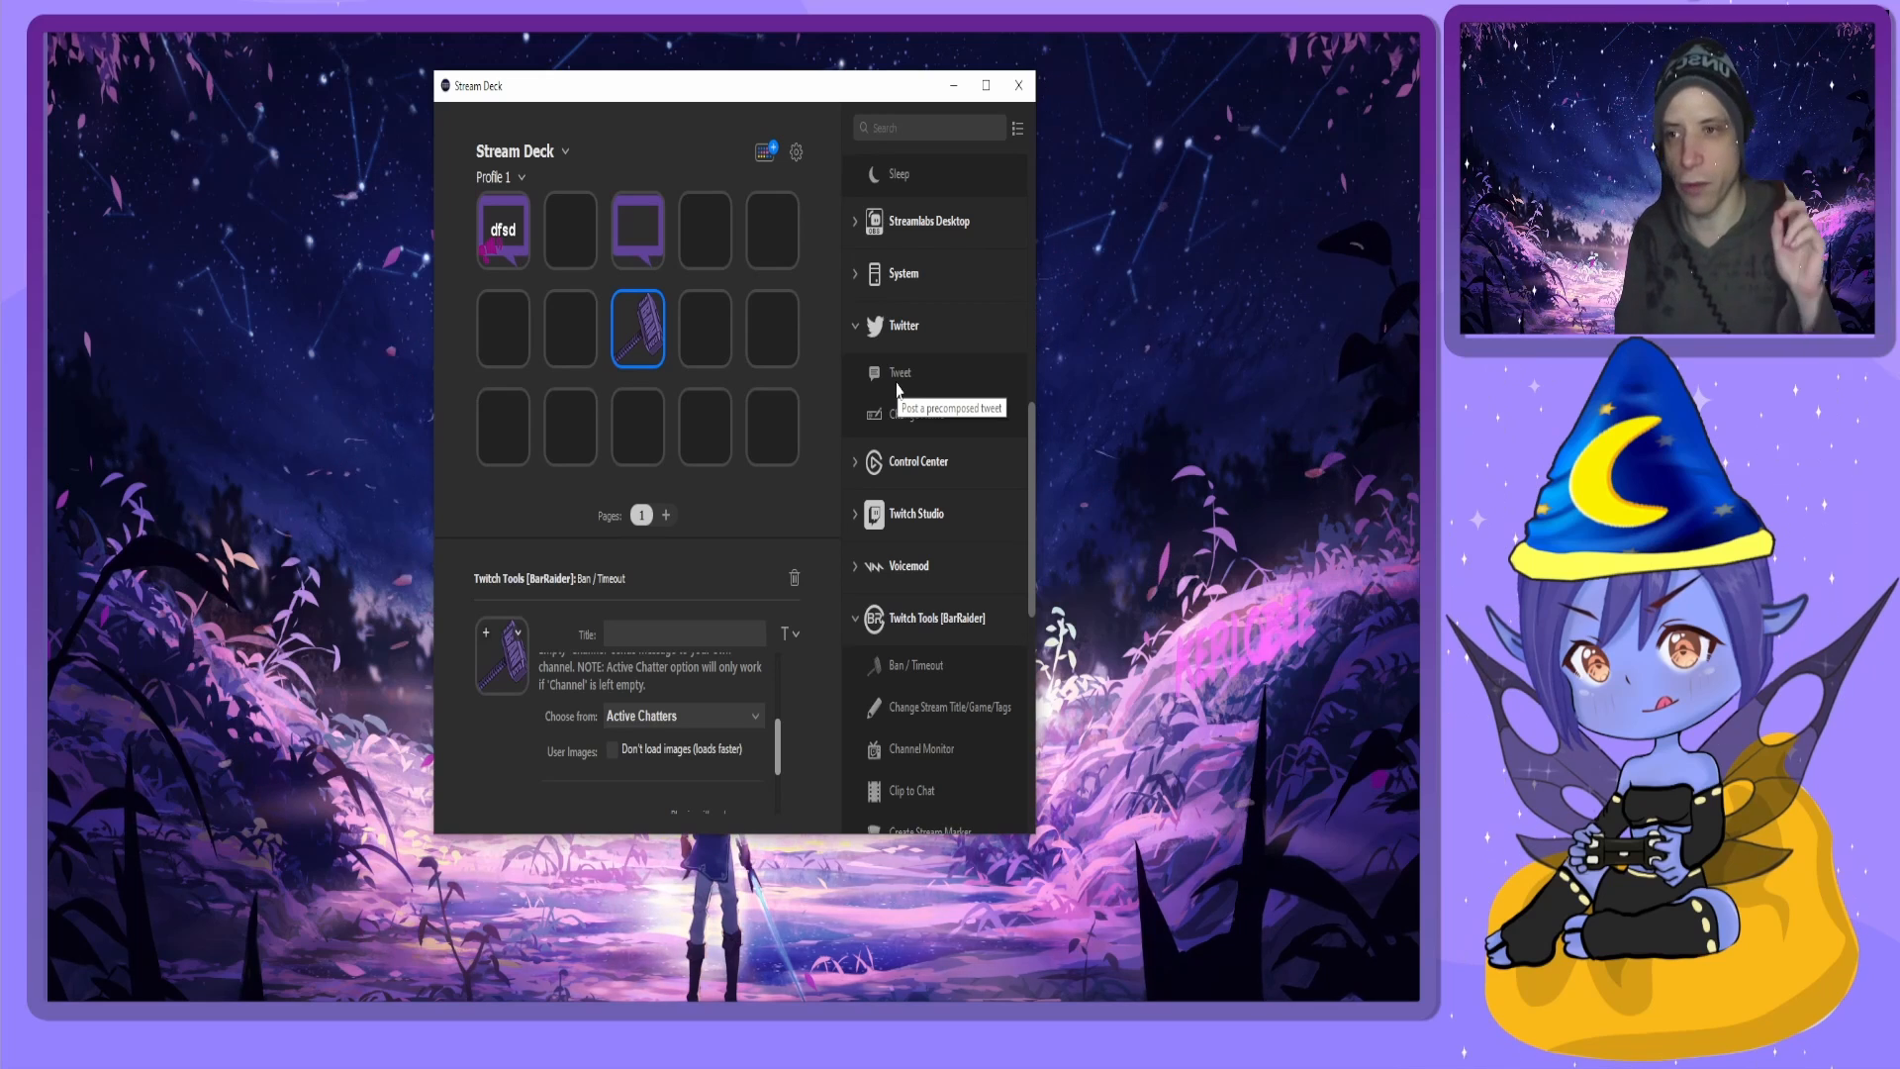
left_click(859, 326)
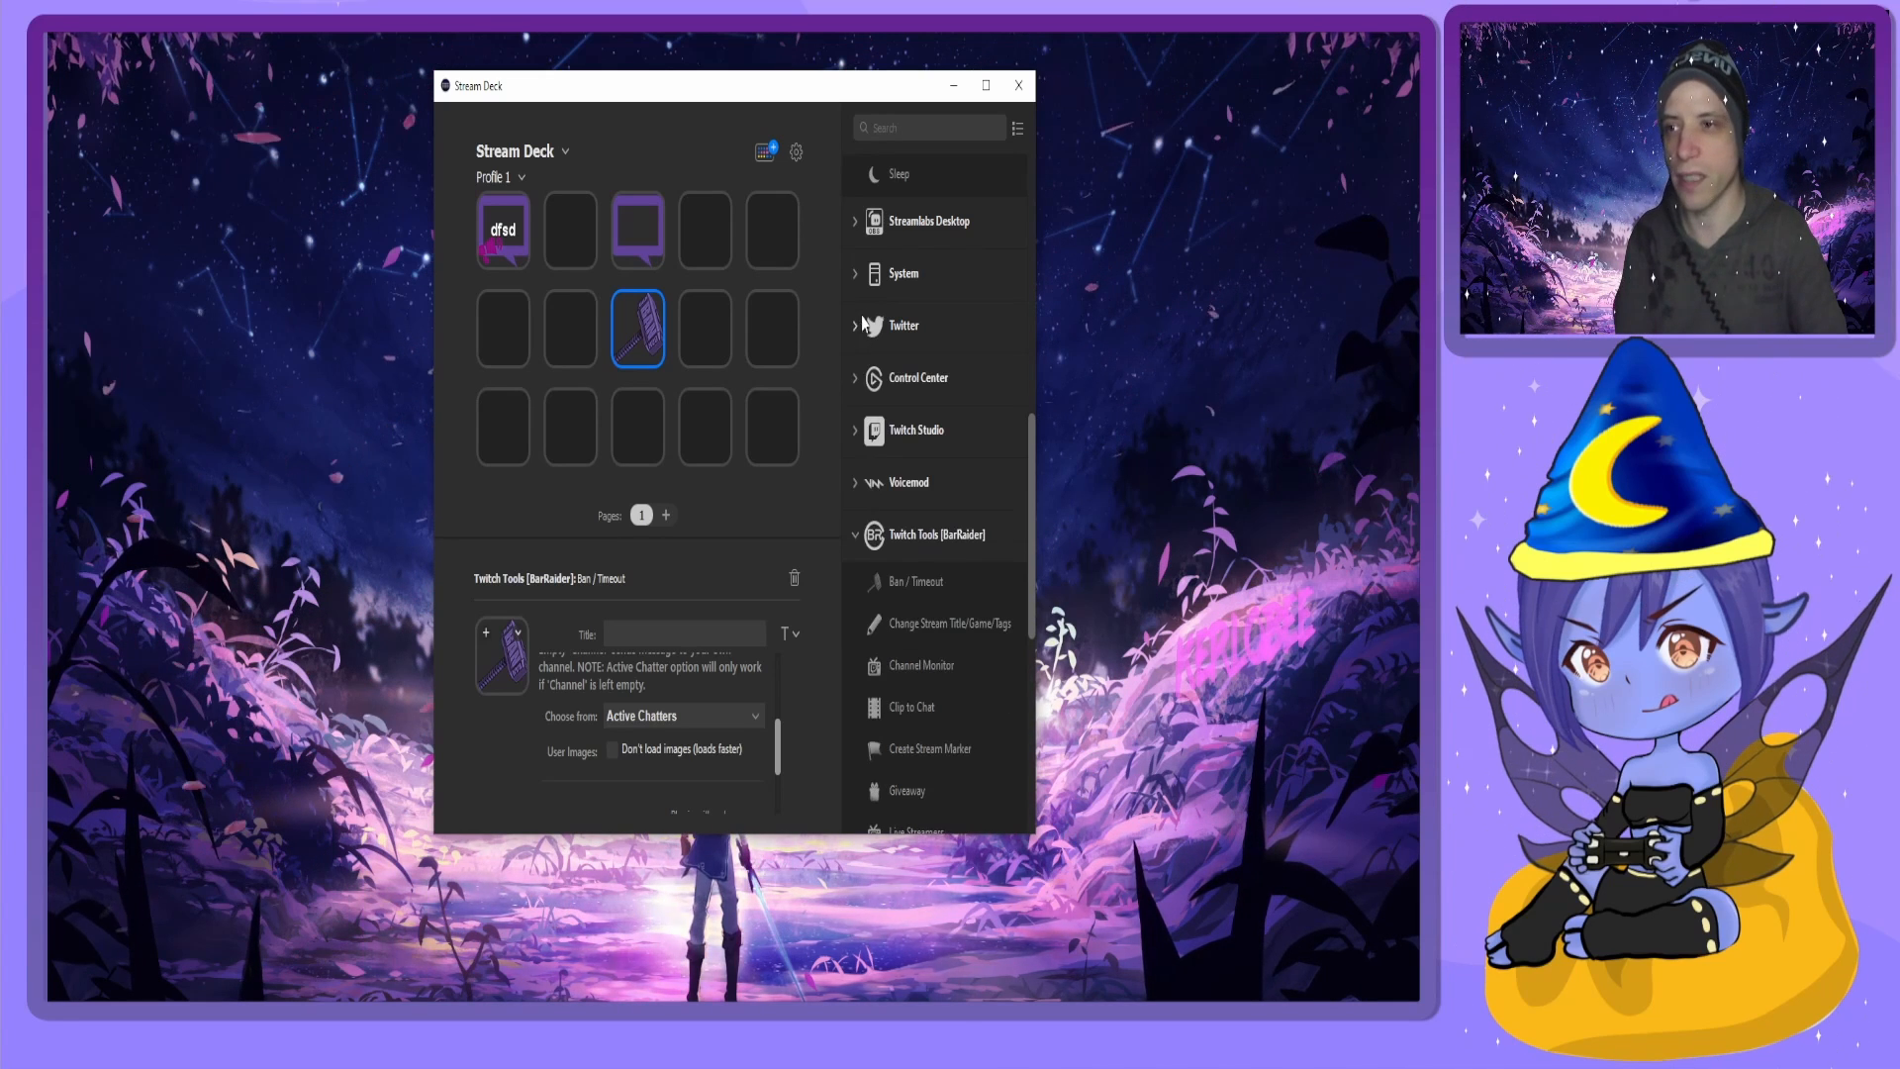
Place a System Hotkey action on the third key of the last row and assign Ctrl+F11 to it.
left_click(860, 277)
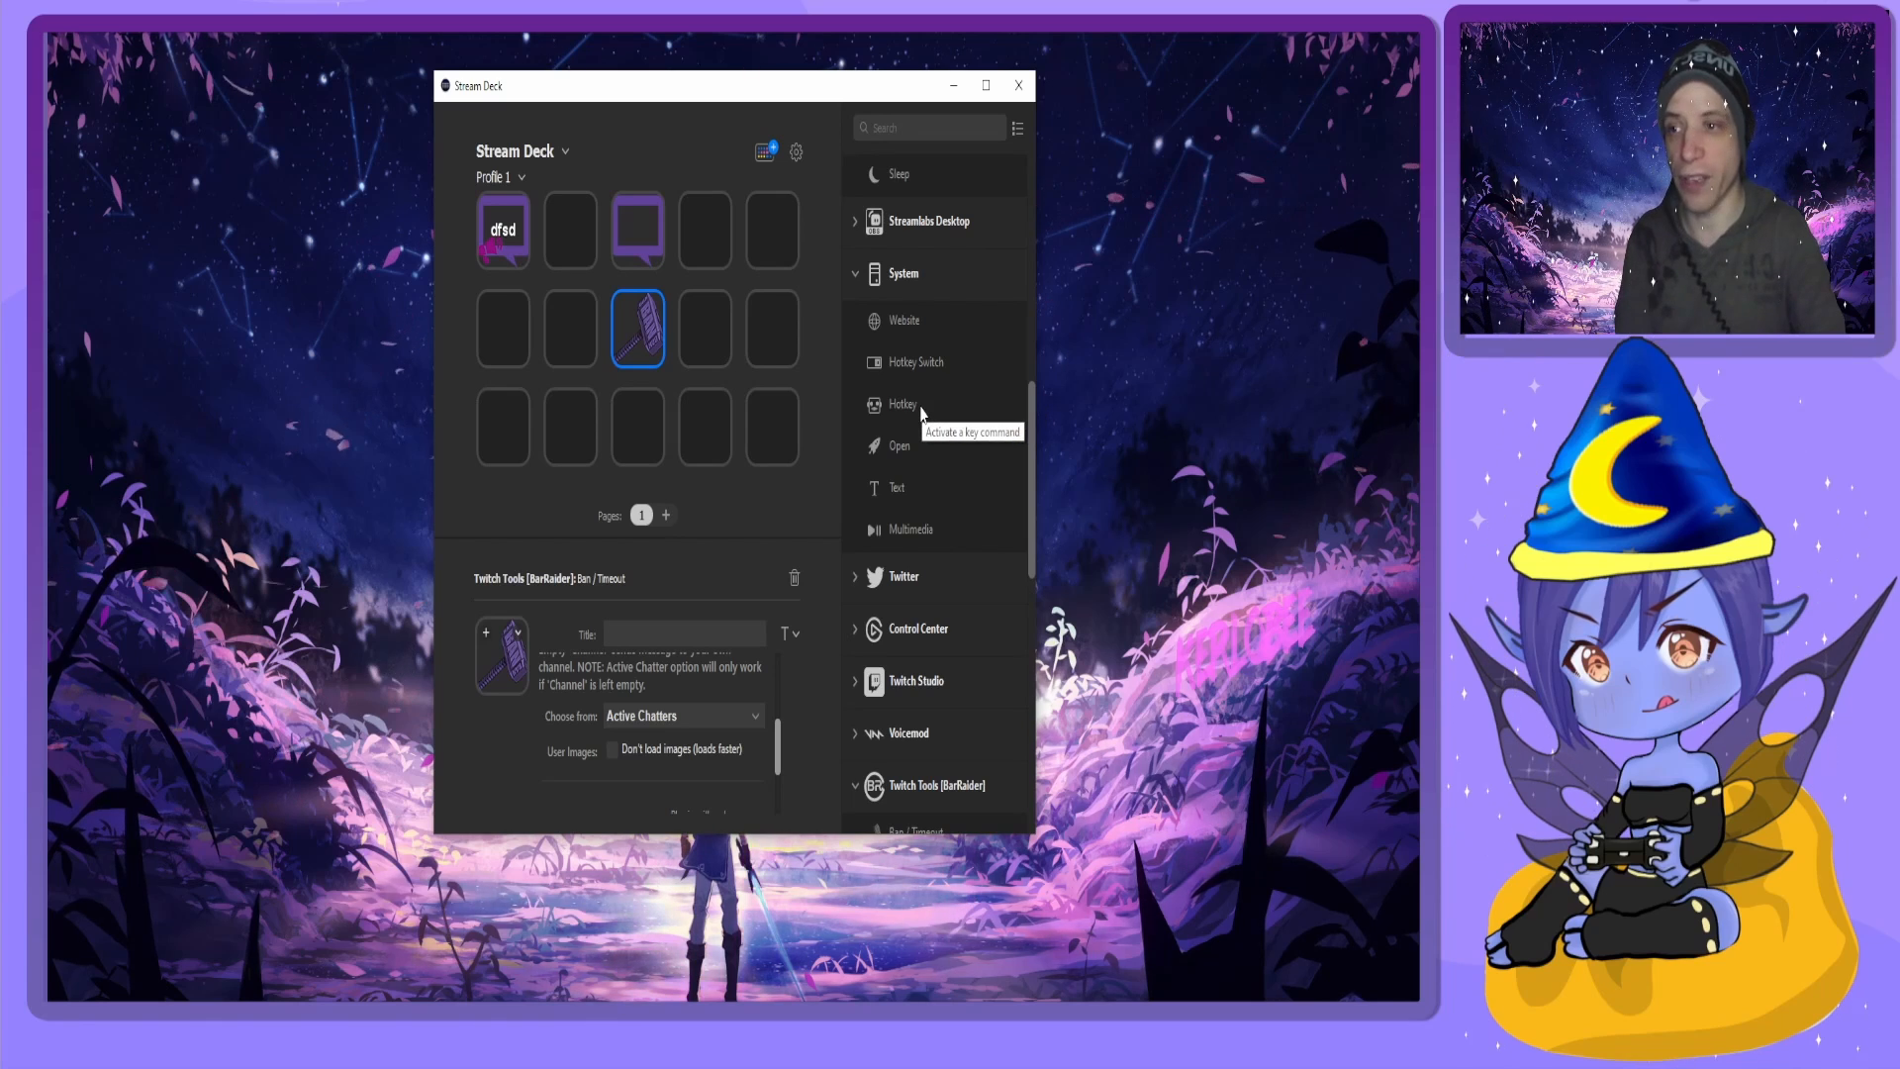
left_click_drag(918, 408, 637, 427)
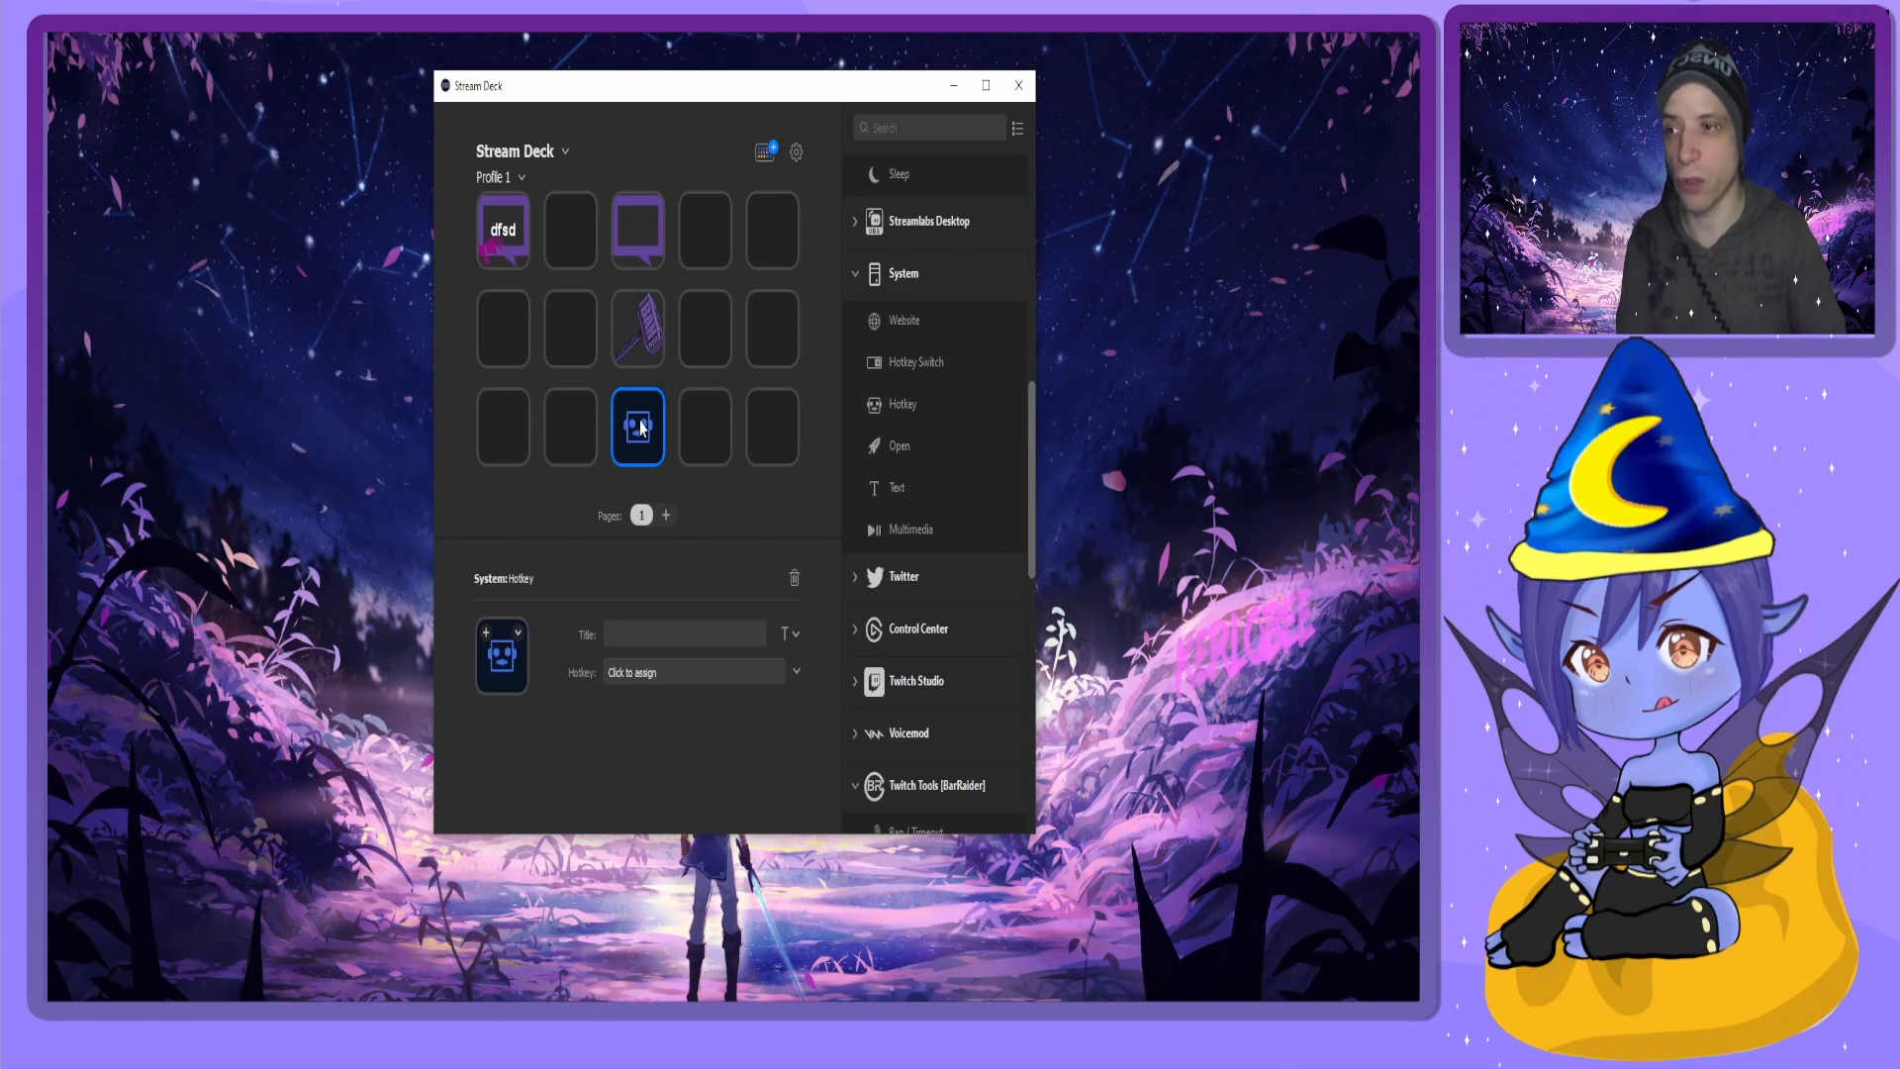
left_click(661, 676)
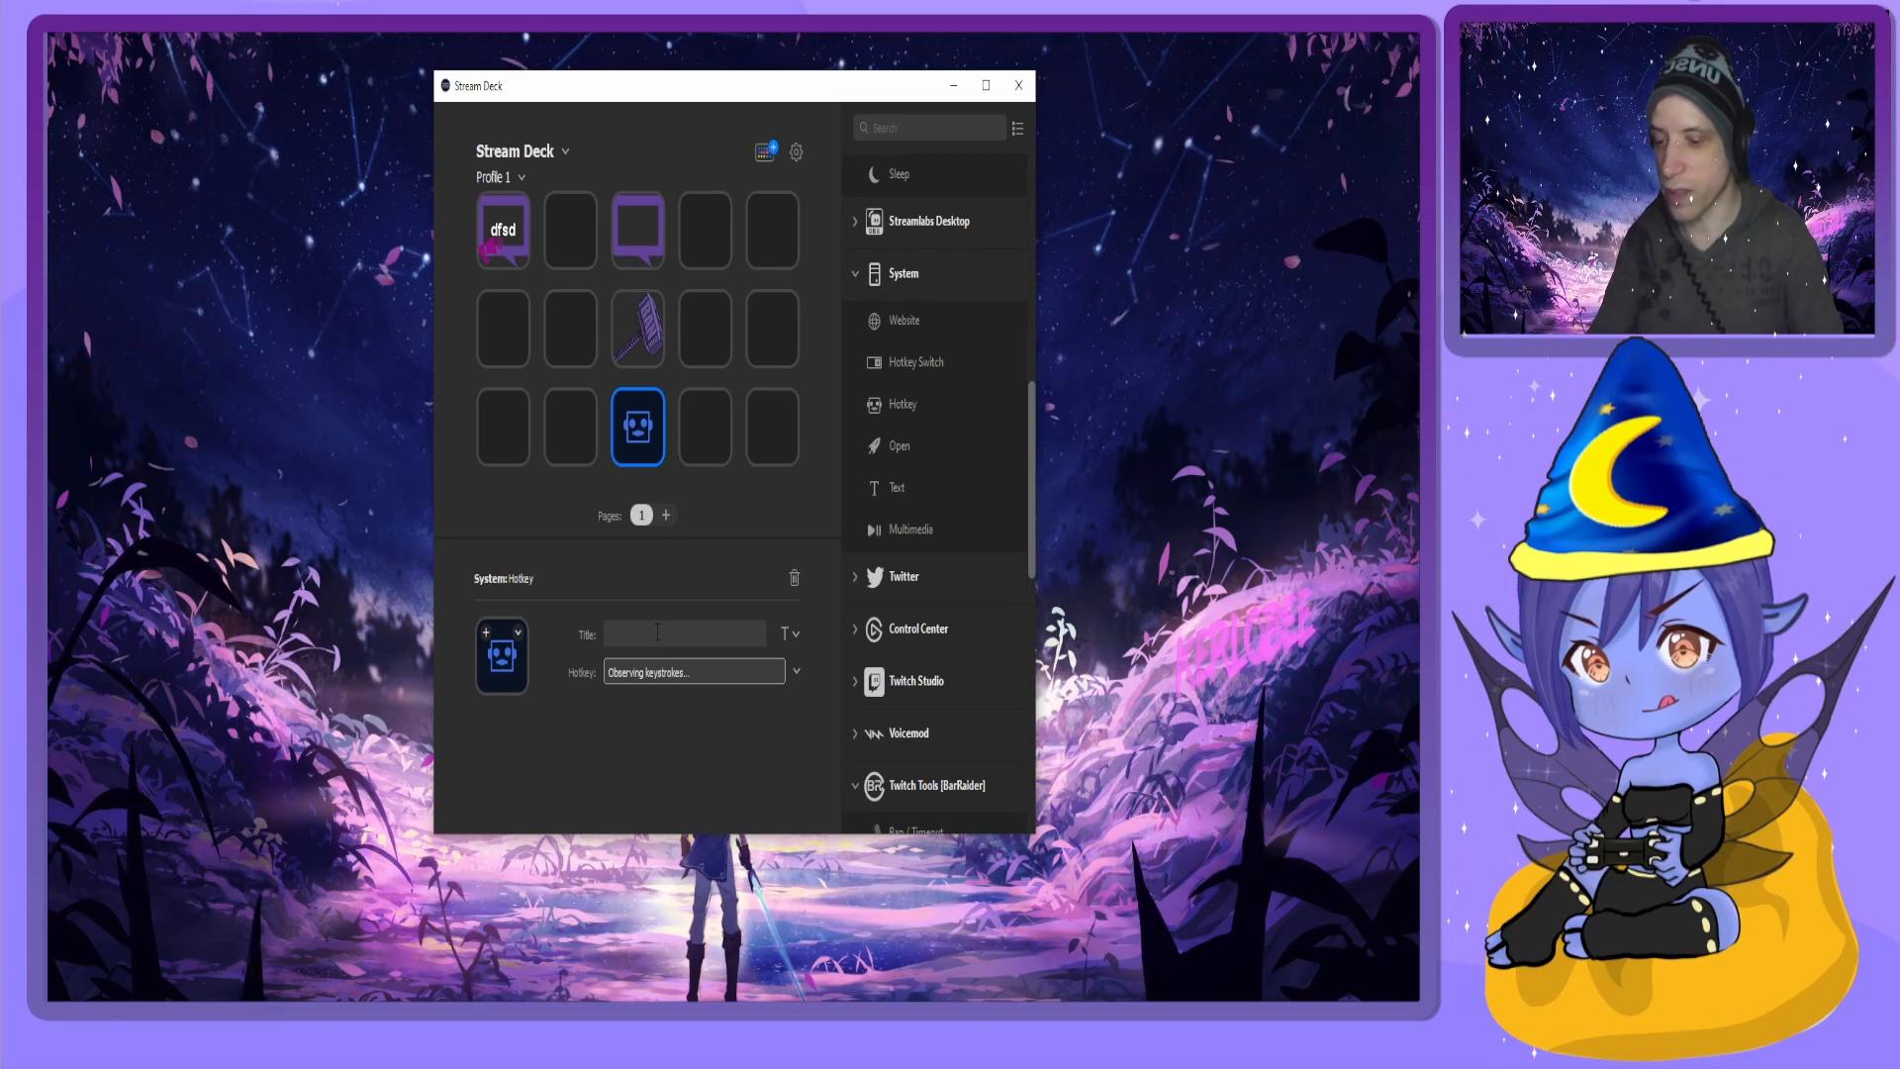
key("ctrl+F11")
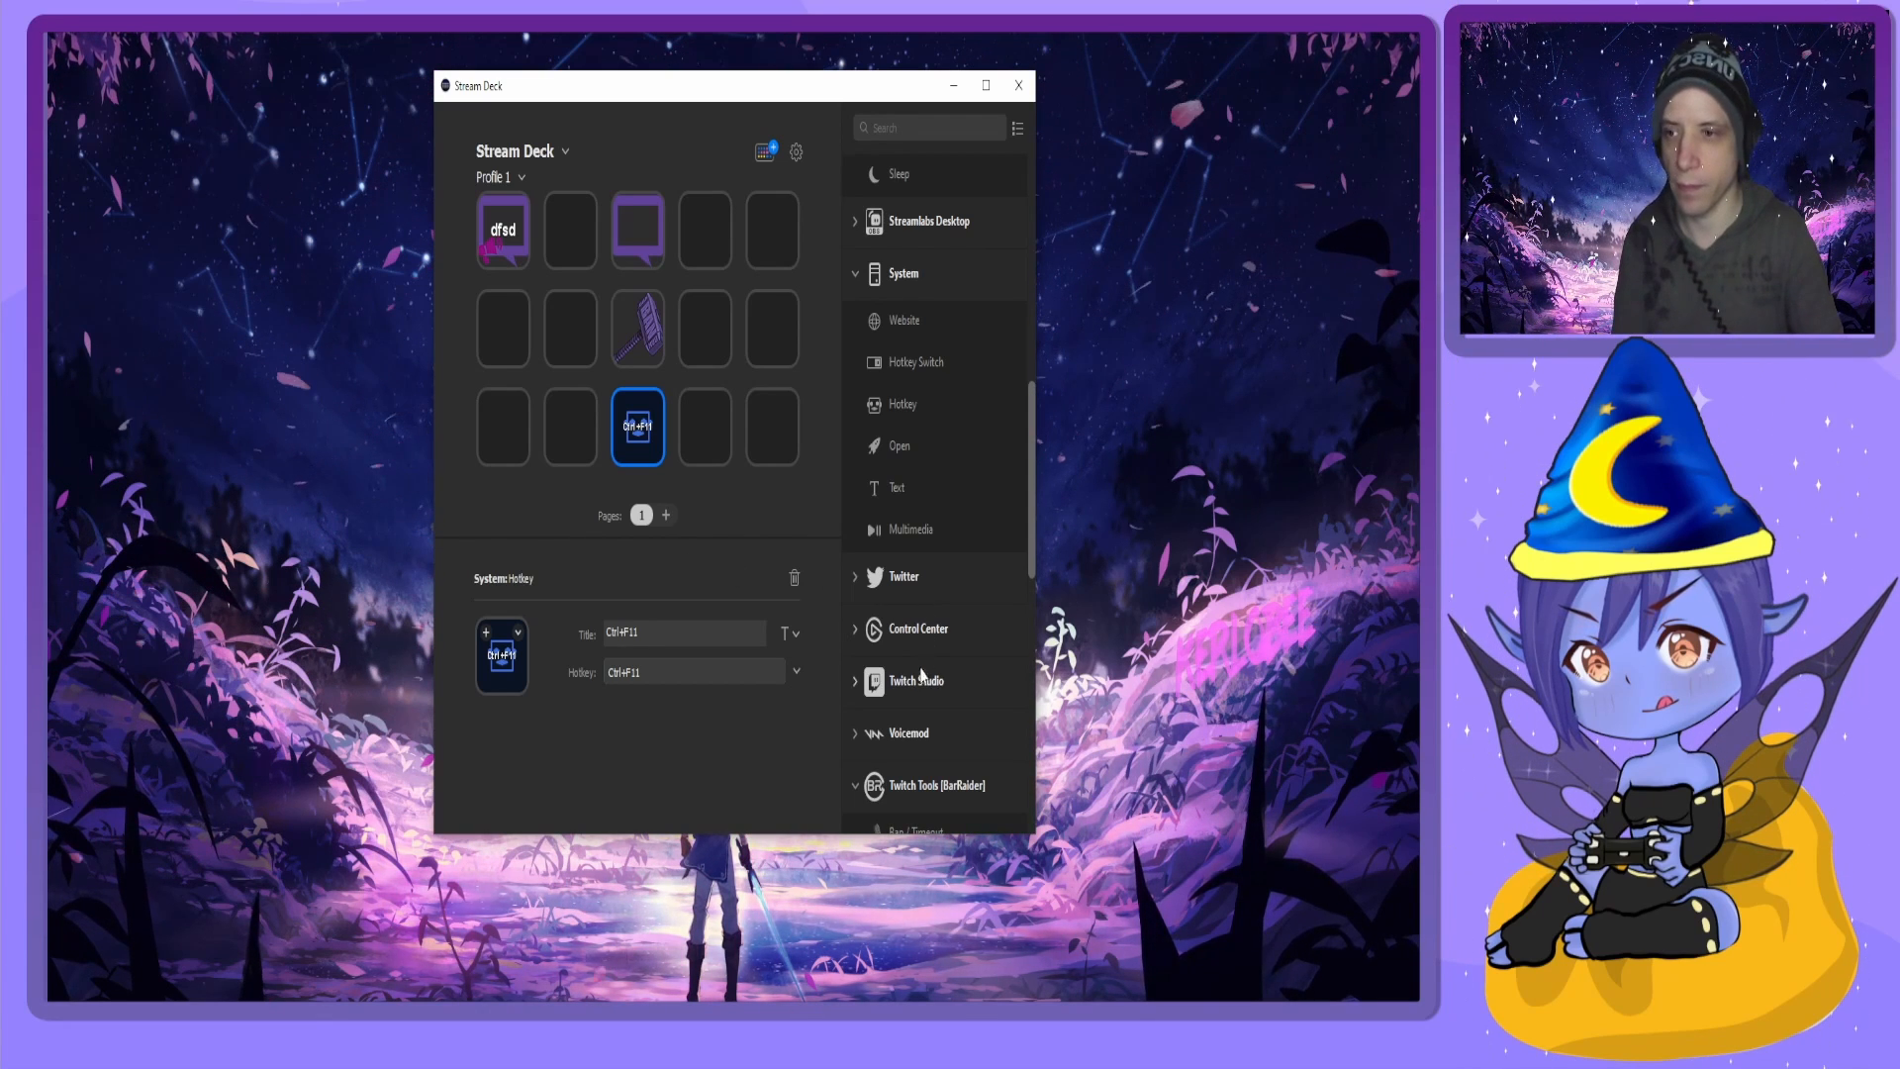
Place the Voicemod Random Voice action on the fourth key of the last row, keeping All Voices as its voice source.
left_click(909, 732)
scroll(921, 594, "down", 4)
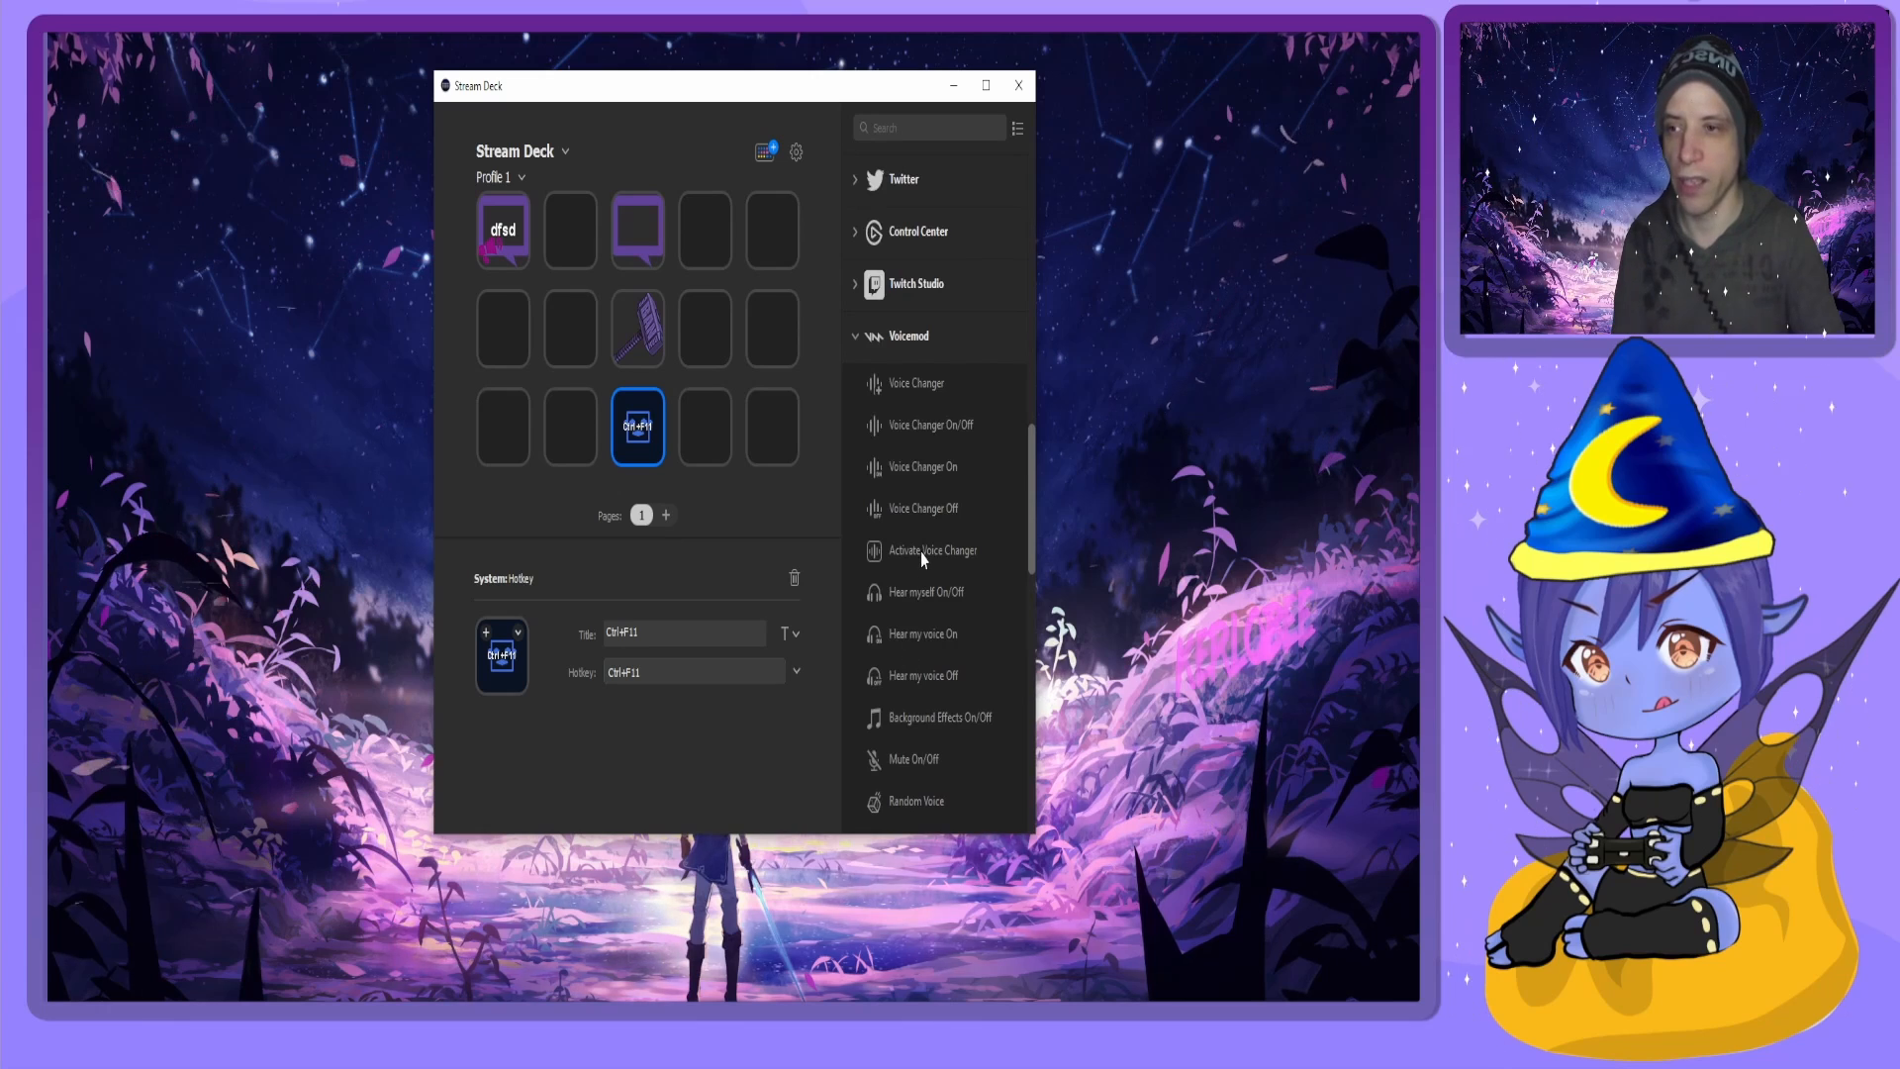
scroll(915, 445, "down", 2)
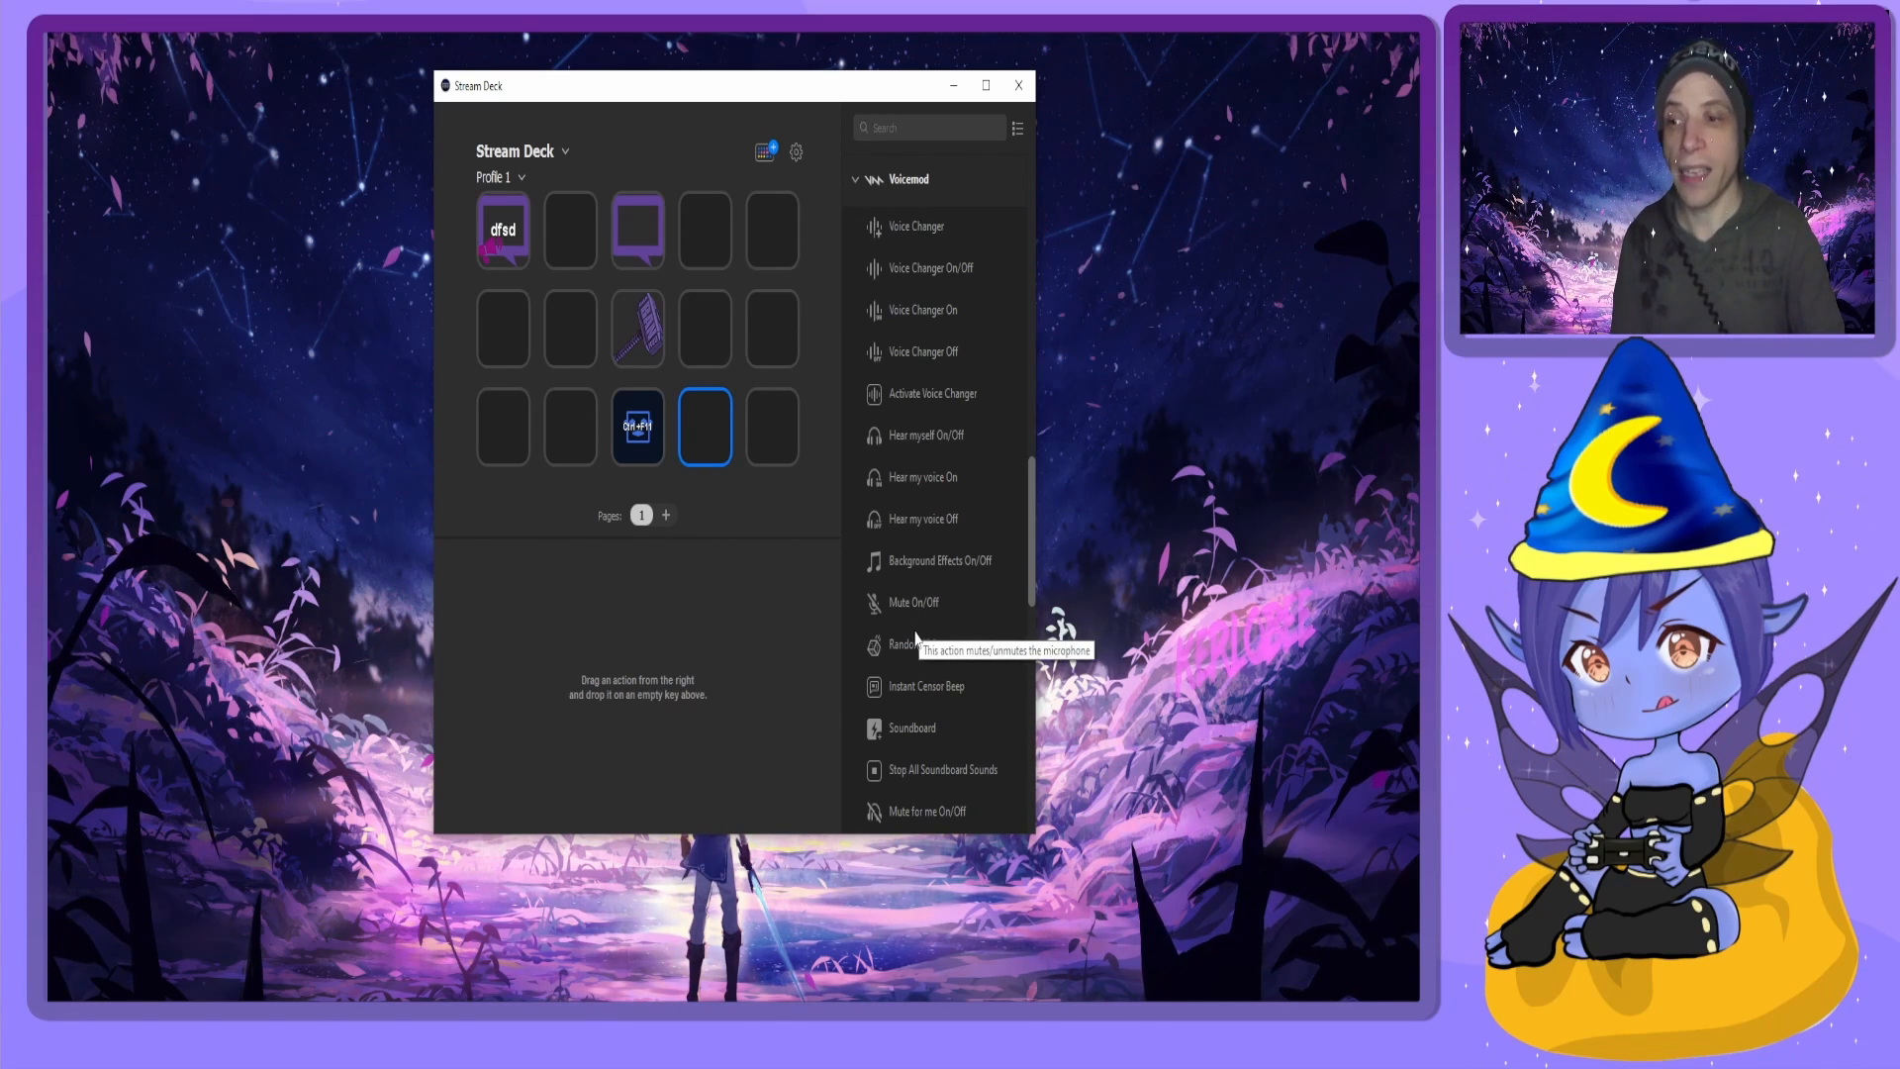
left_click_drag(919, 638, 706, 427)
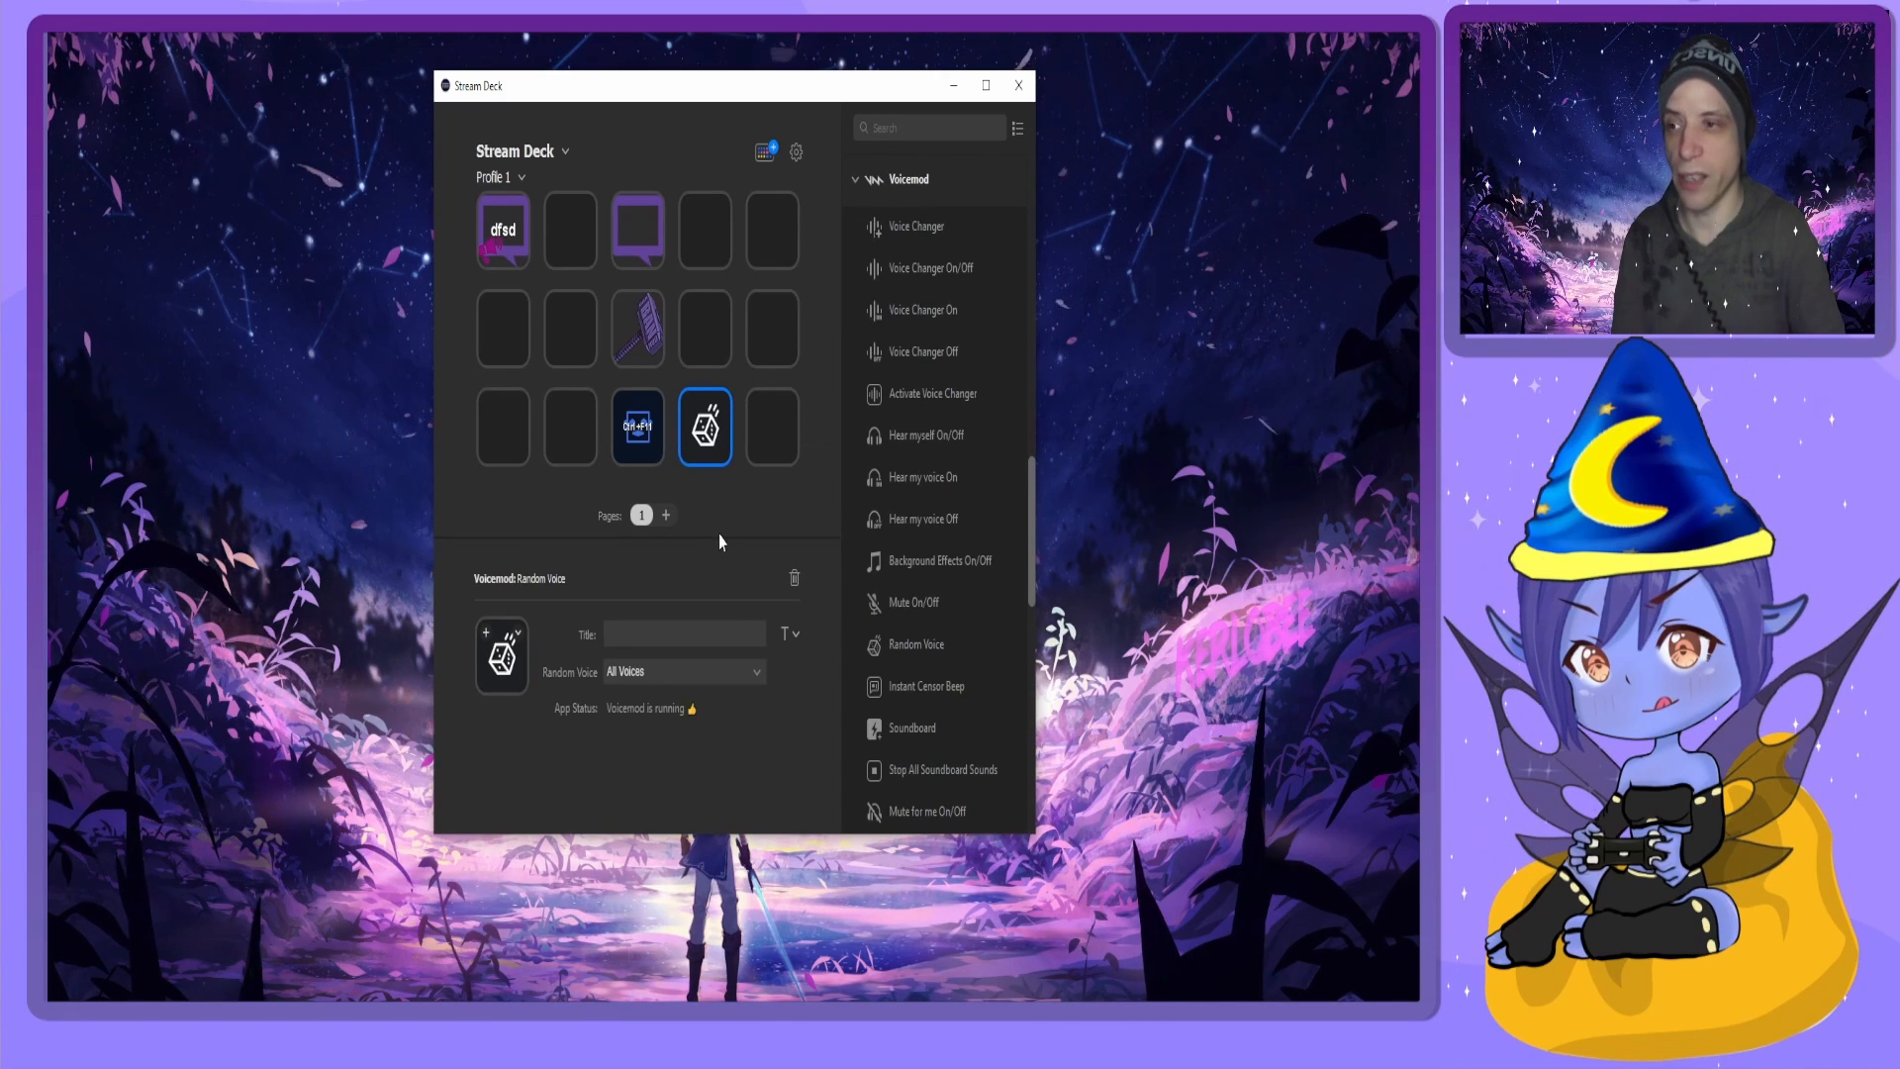
left_click(679, 679)
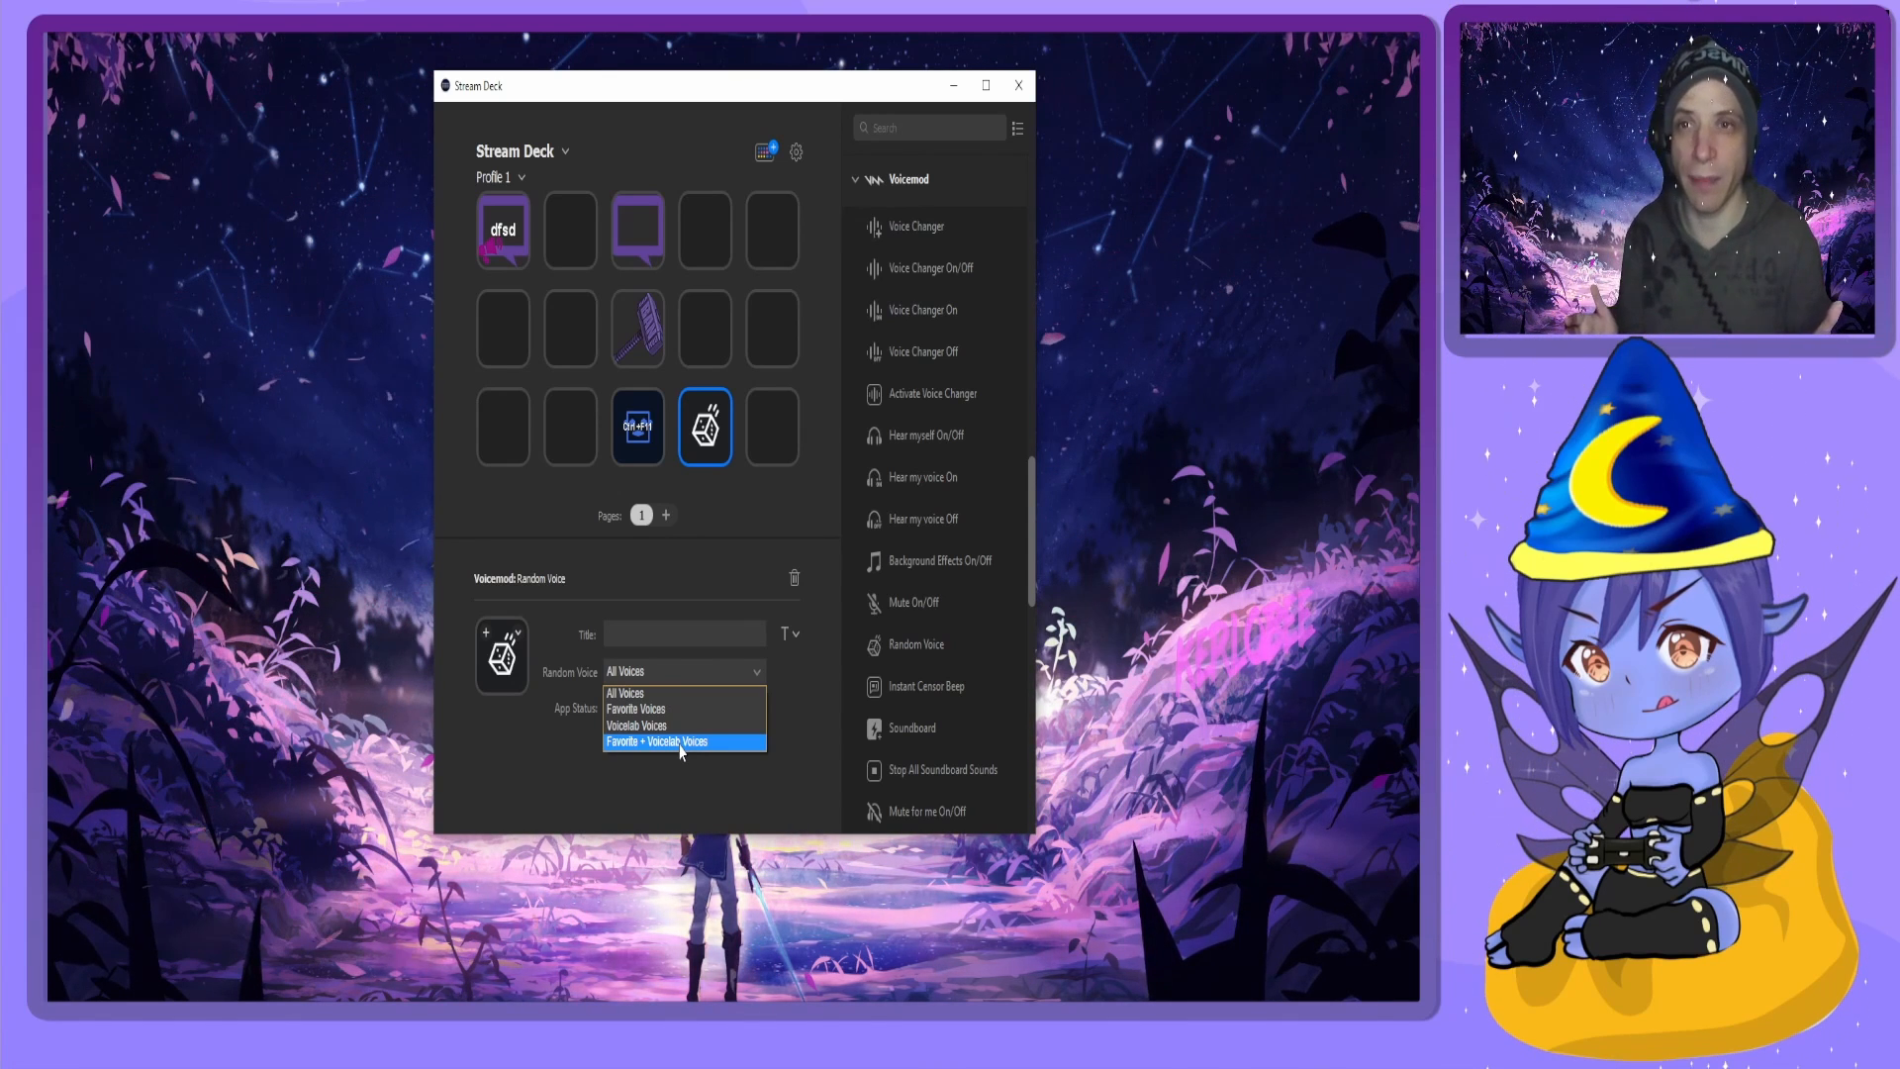
left_click(679, 693)
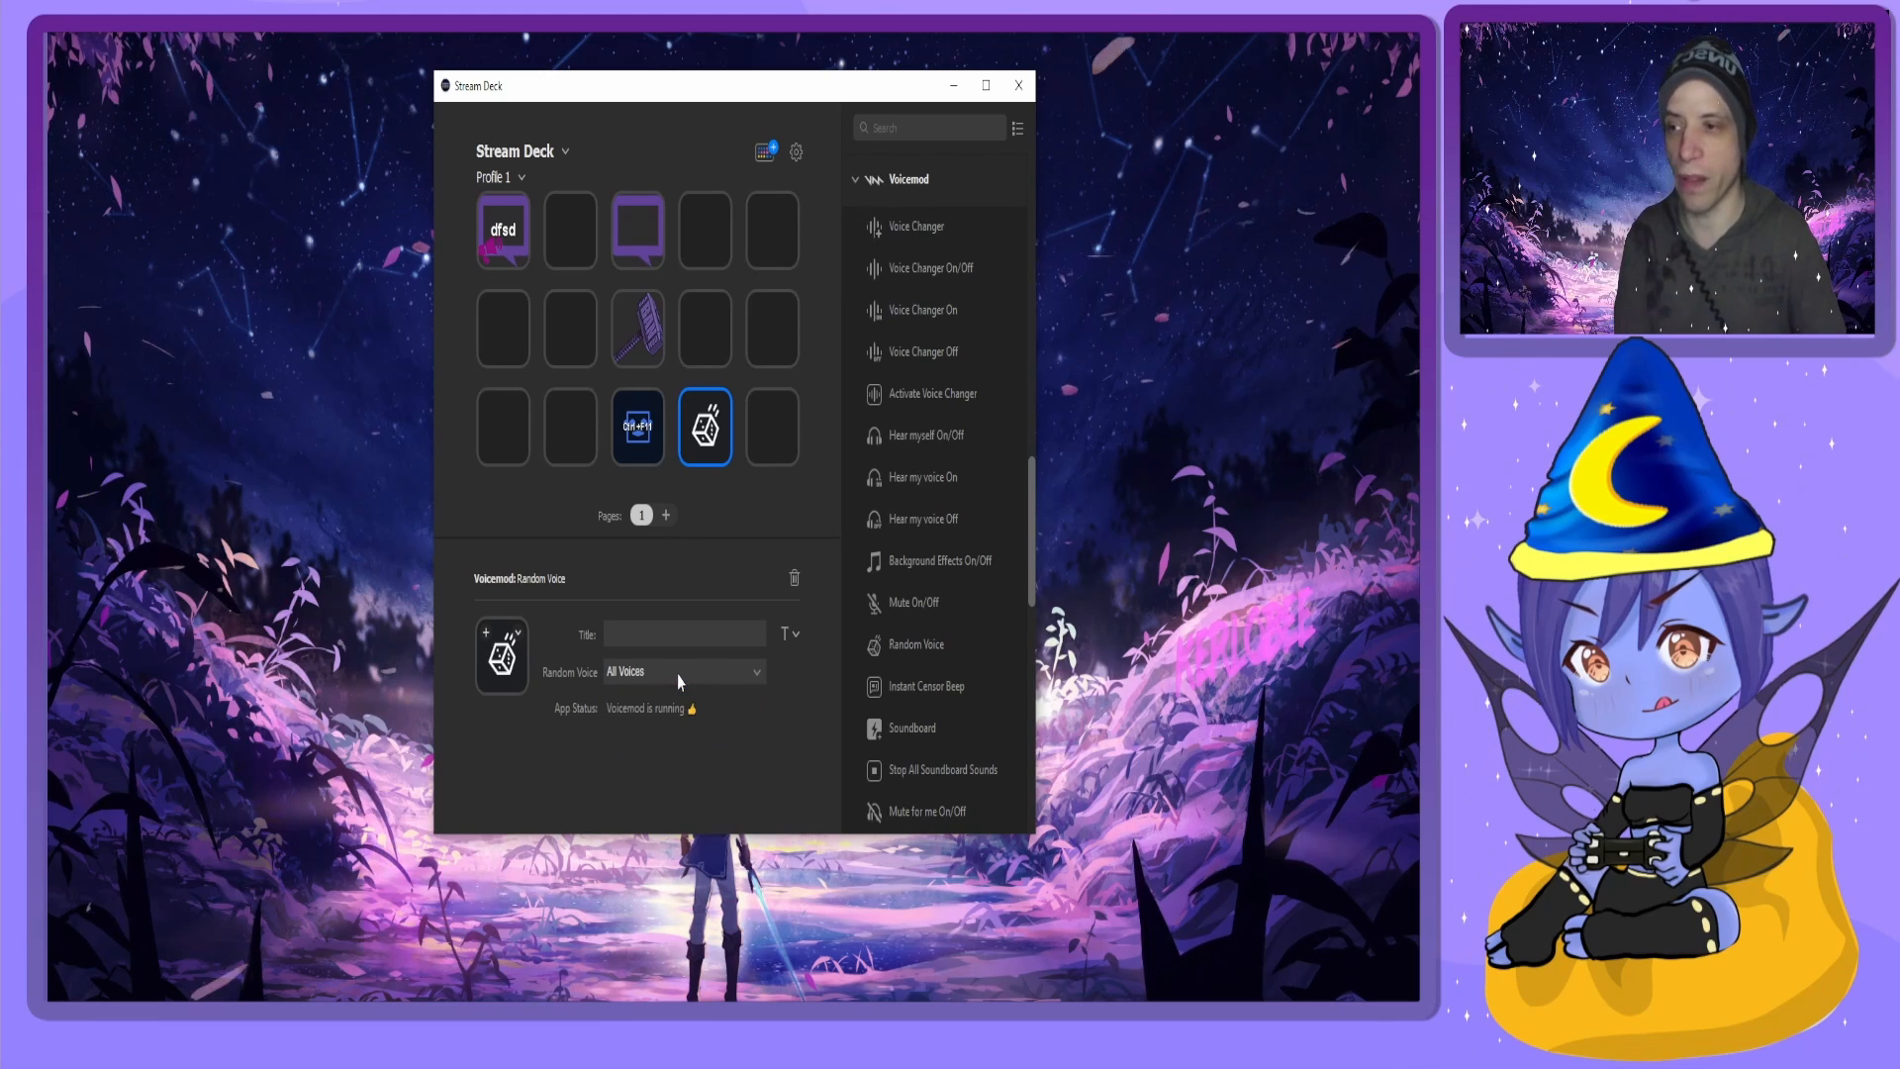
Switch from Profile 1 to the Streaming profile.
scroll(981, 689, "up", 3)
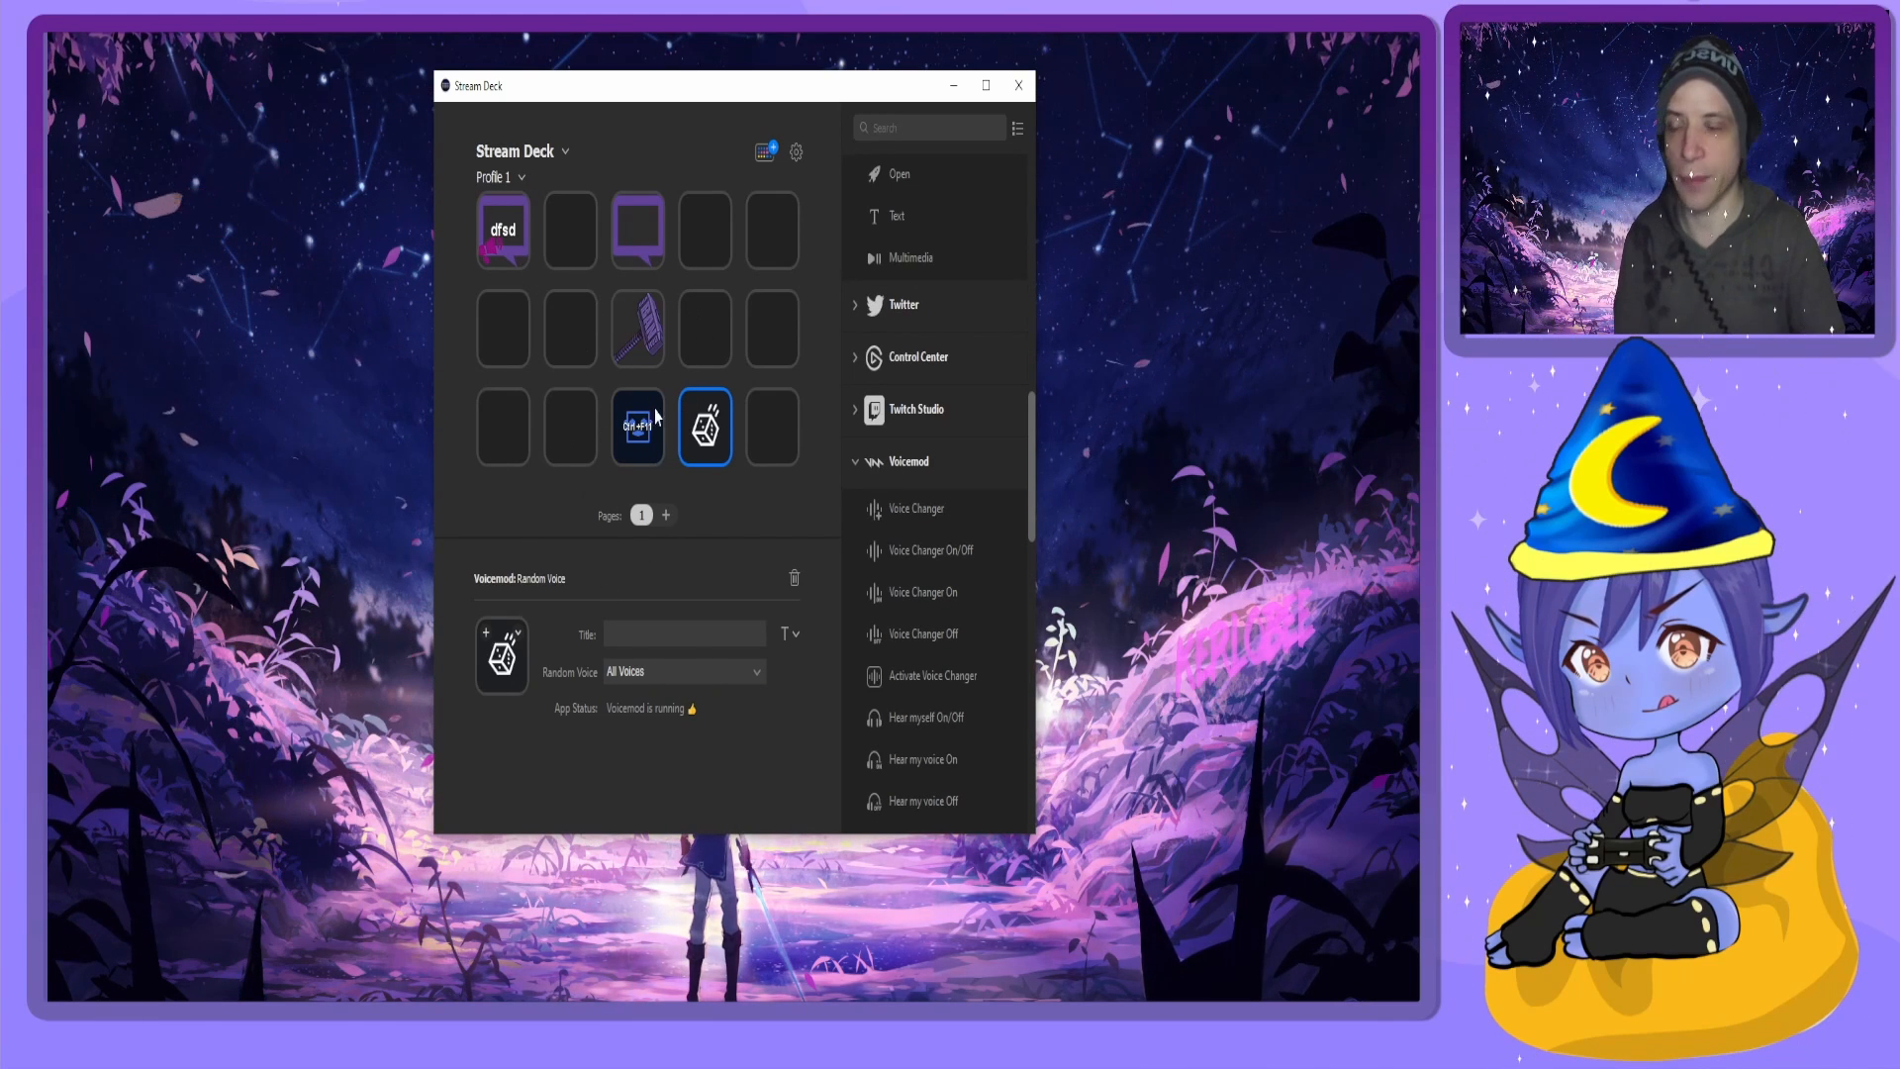
left_click(520, 177)
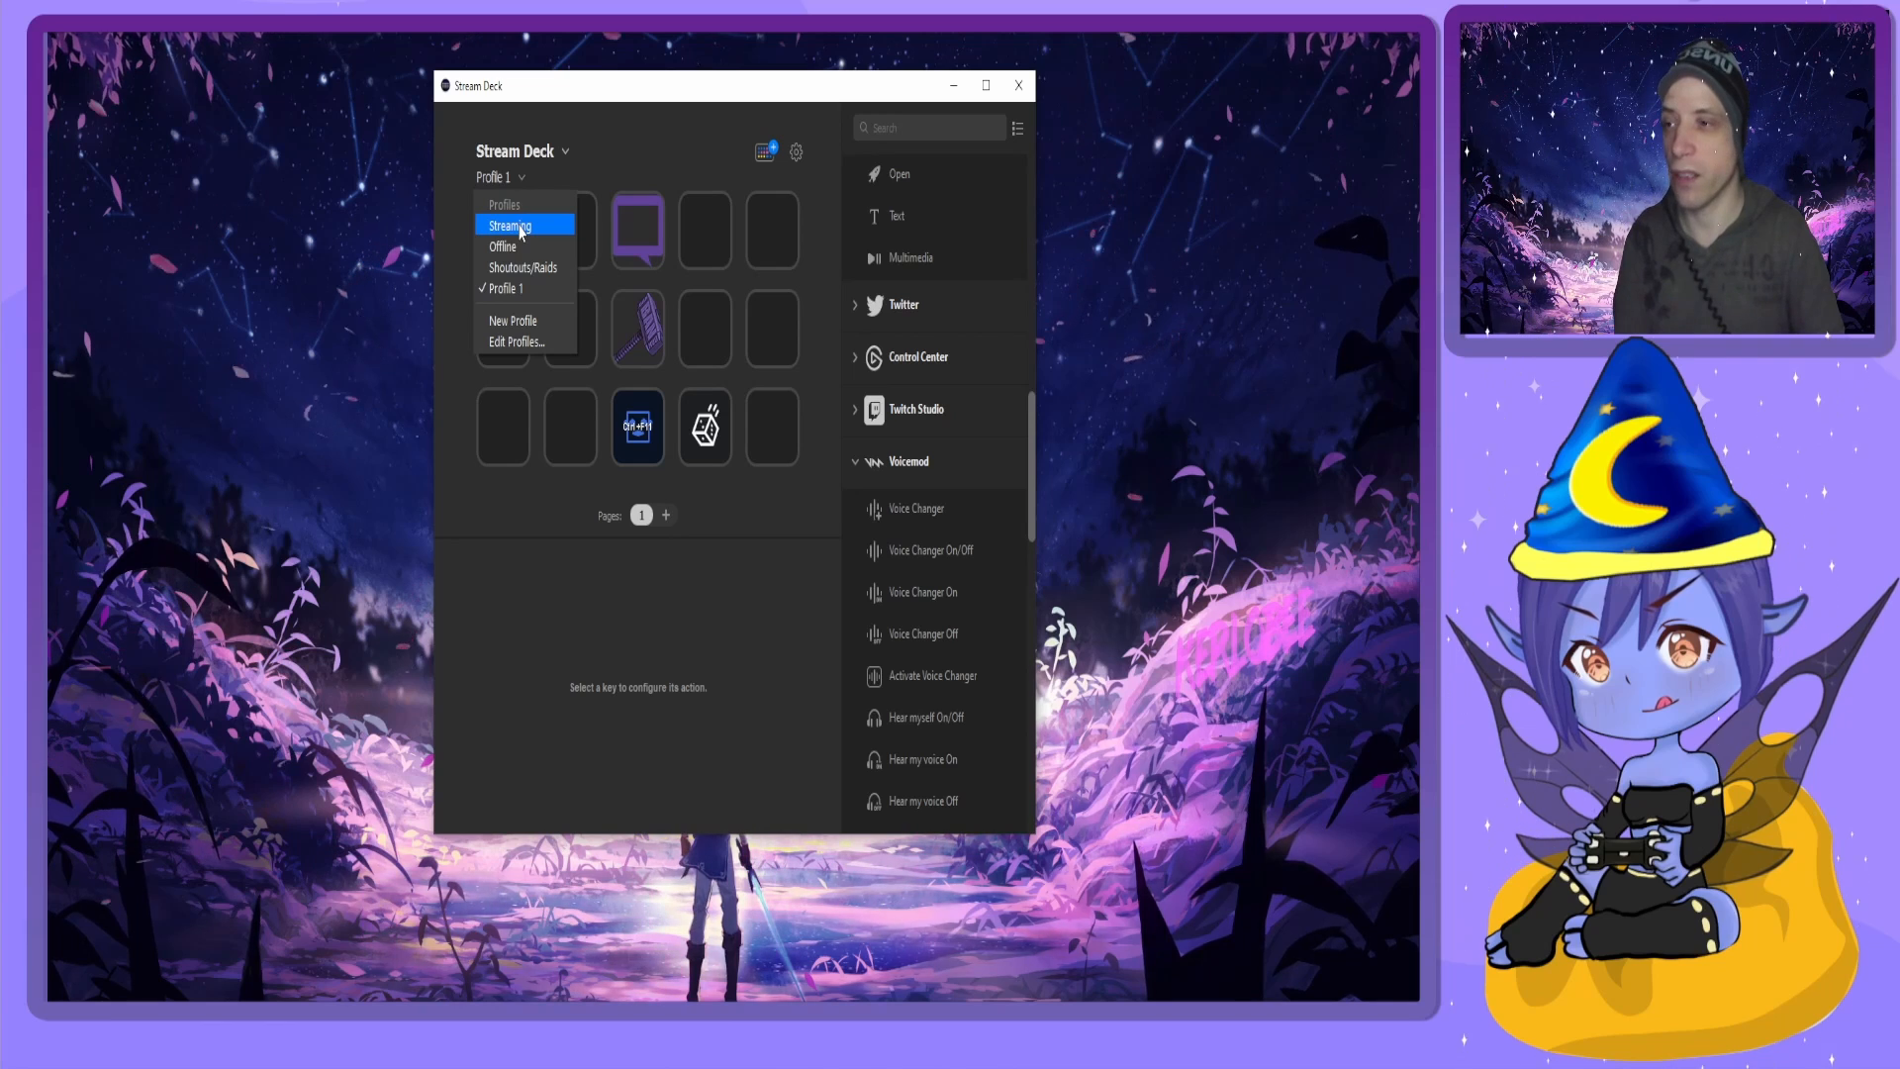
left_click(504, 216)
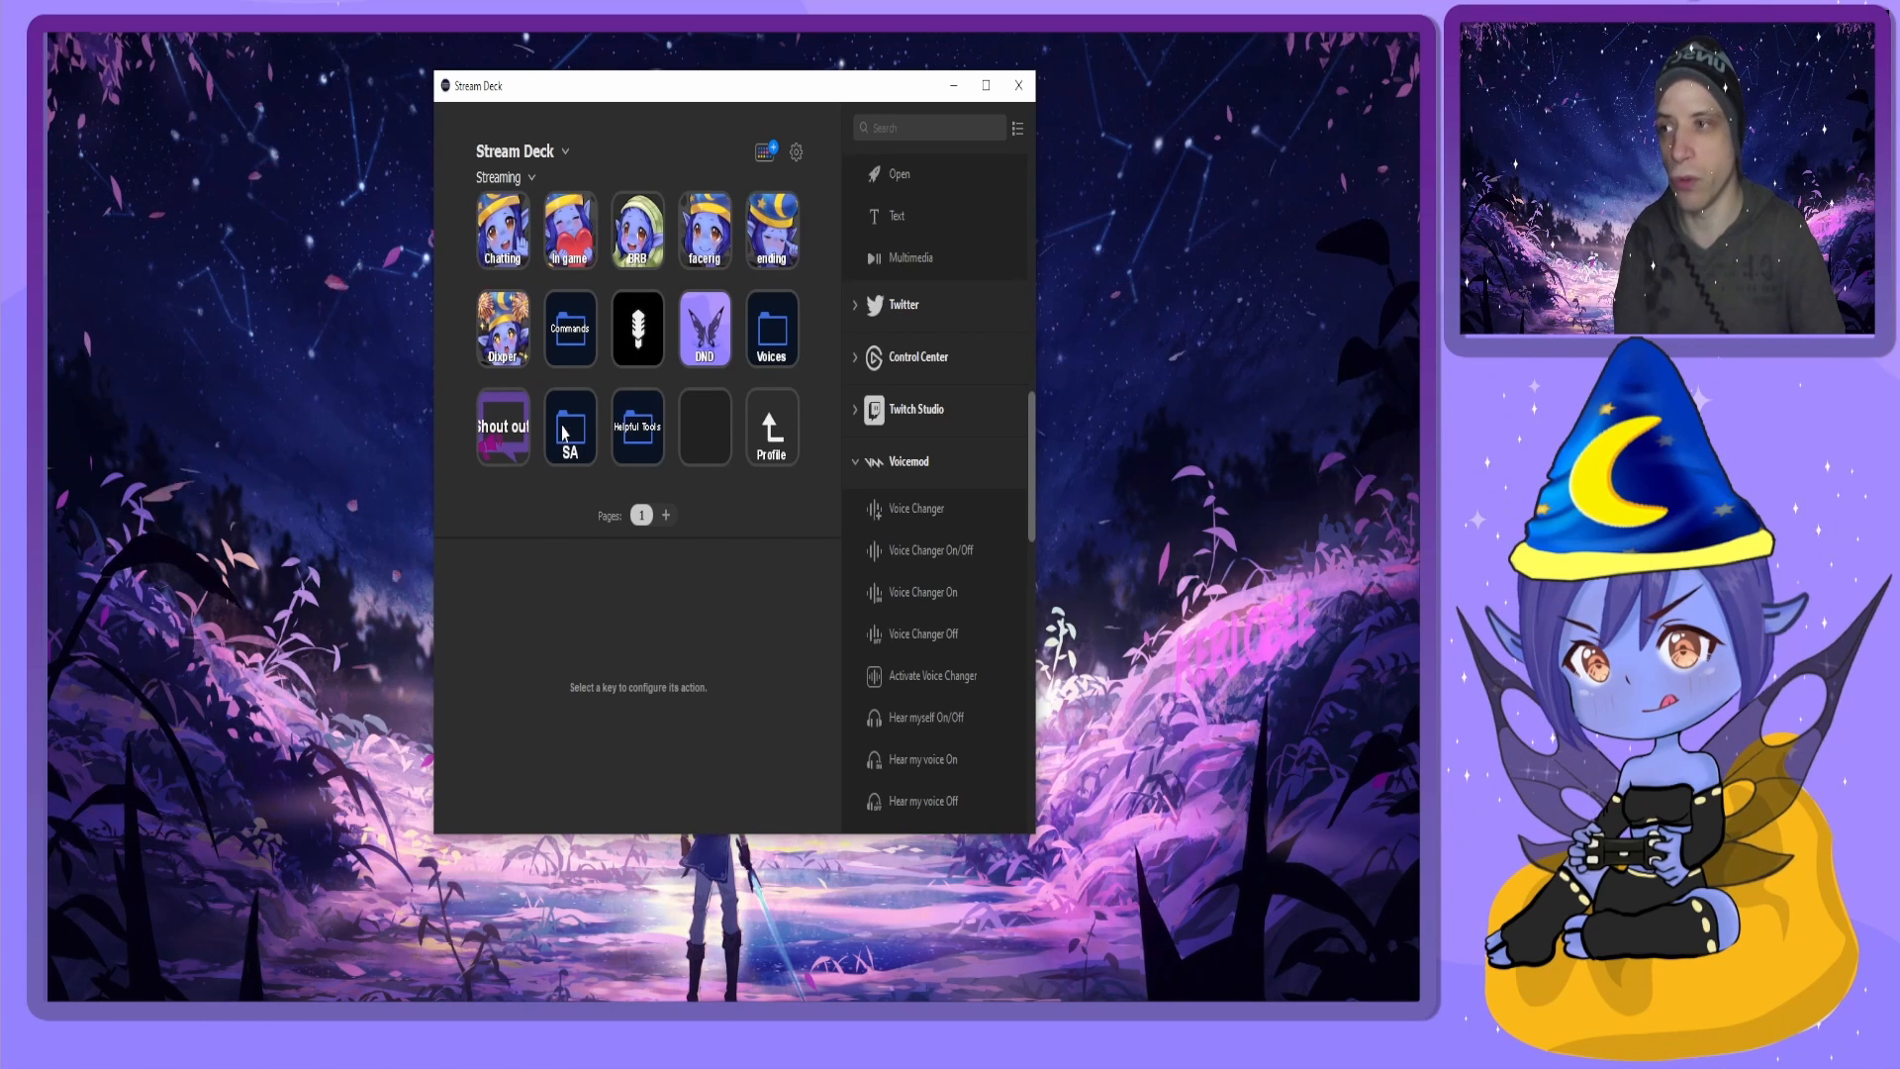
Review the OBS scene keys along the first row and the Dixper key in the Streaming profile.
left_click(514, 243)
left_click(569, 247)
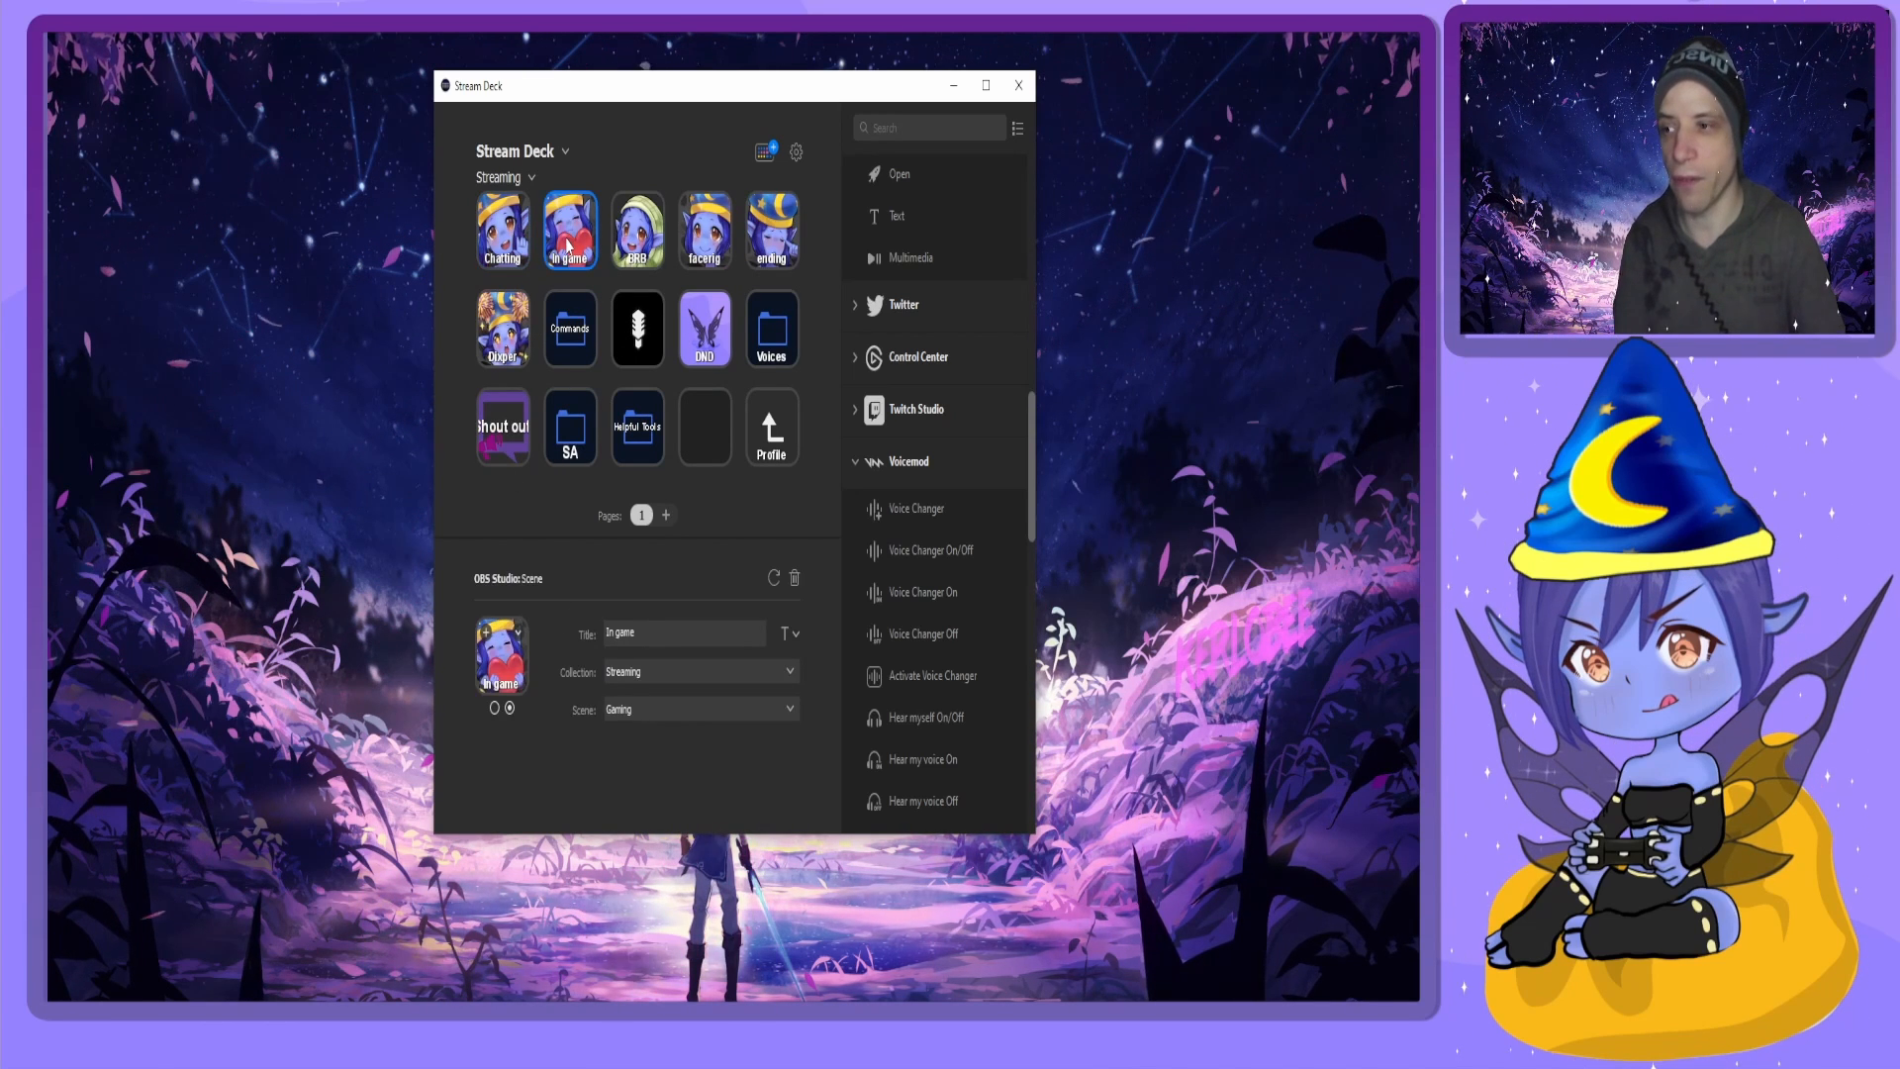
left_click(646, 248)
left_click(707, 244)
left_click(772, 244)
left_click(511, 337)
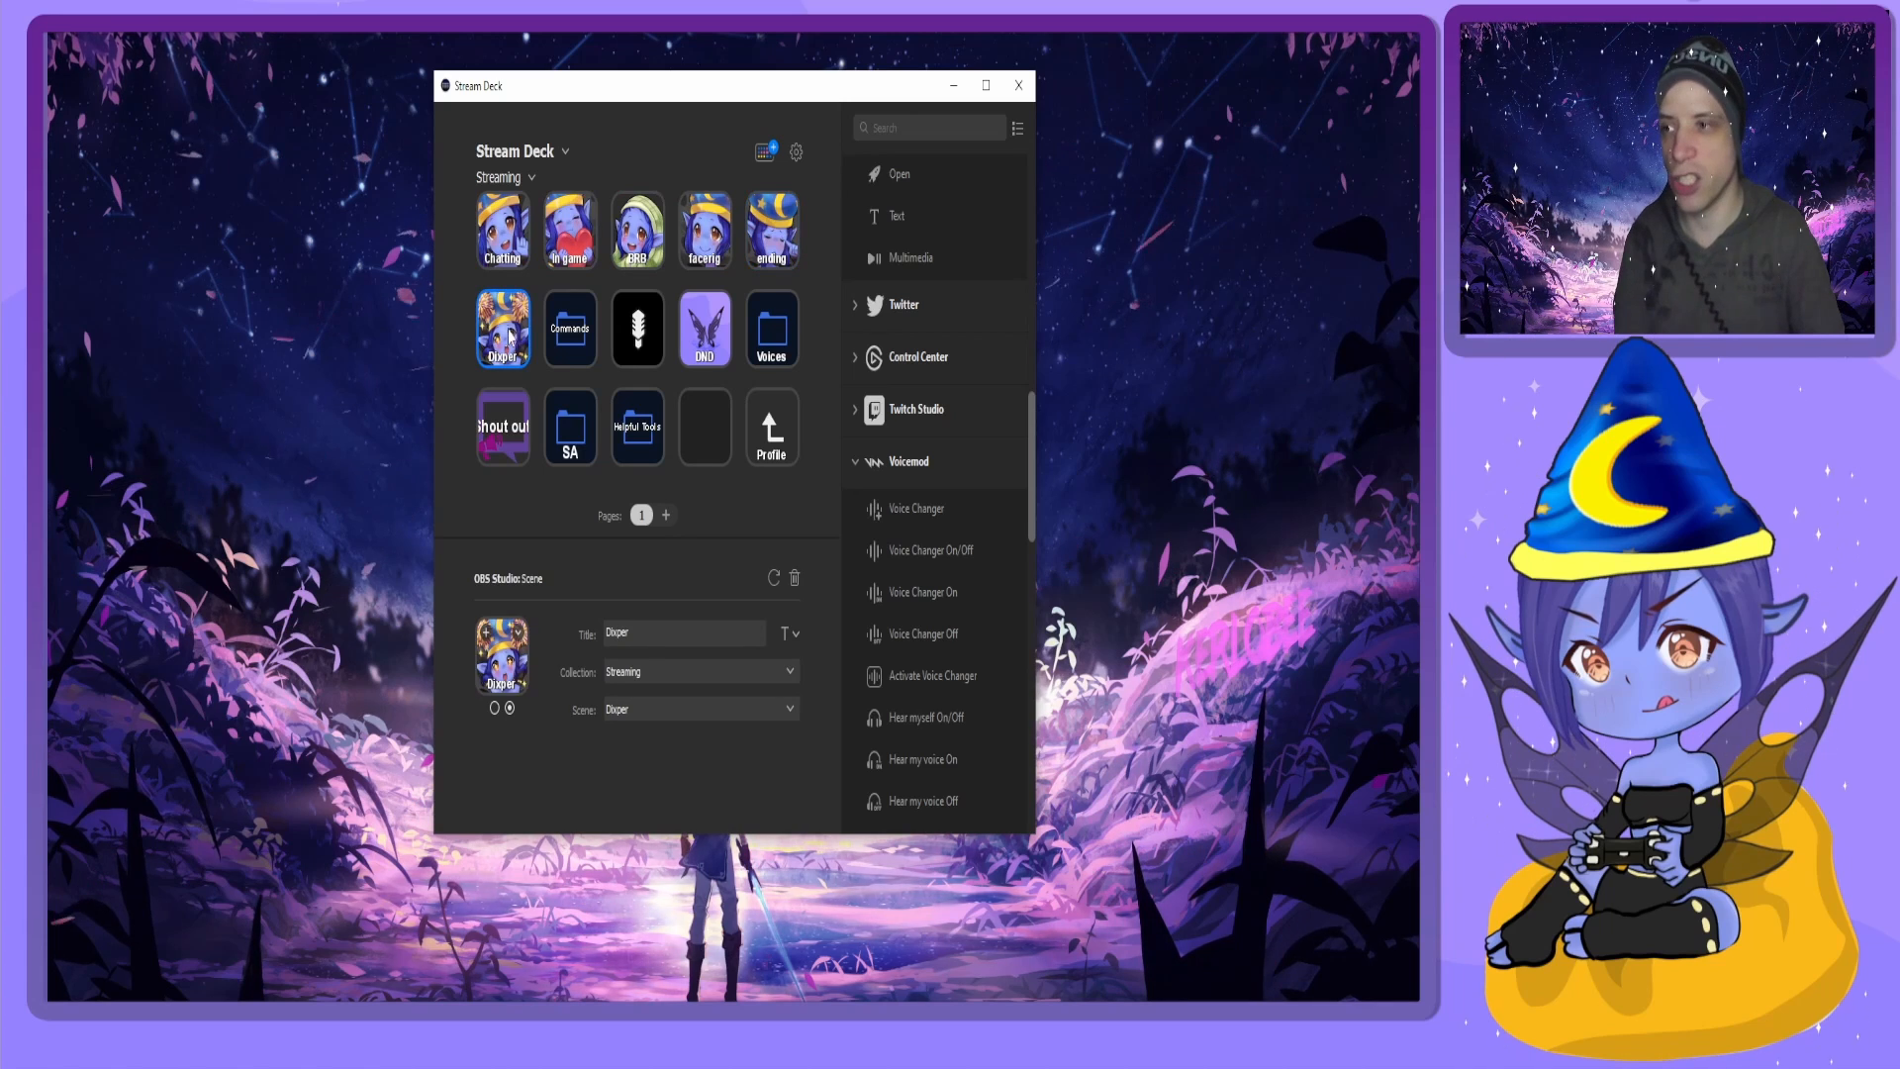
Inspect the Emergency Emote Only, BAN and Timeout keys inside their folder, and return to the Streaming profile's main page.
double_click(503, 426)
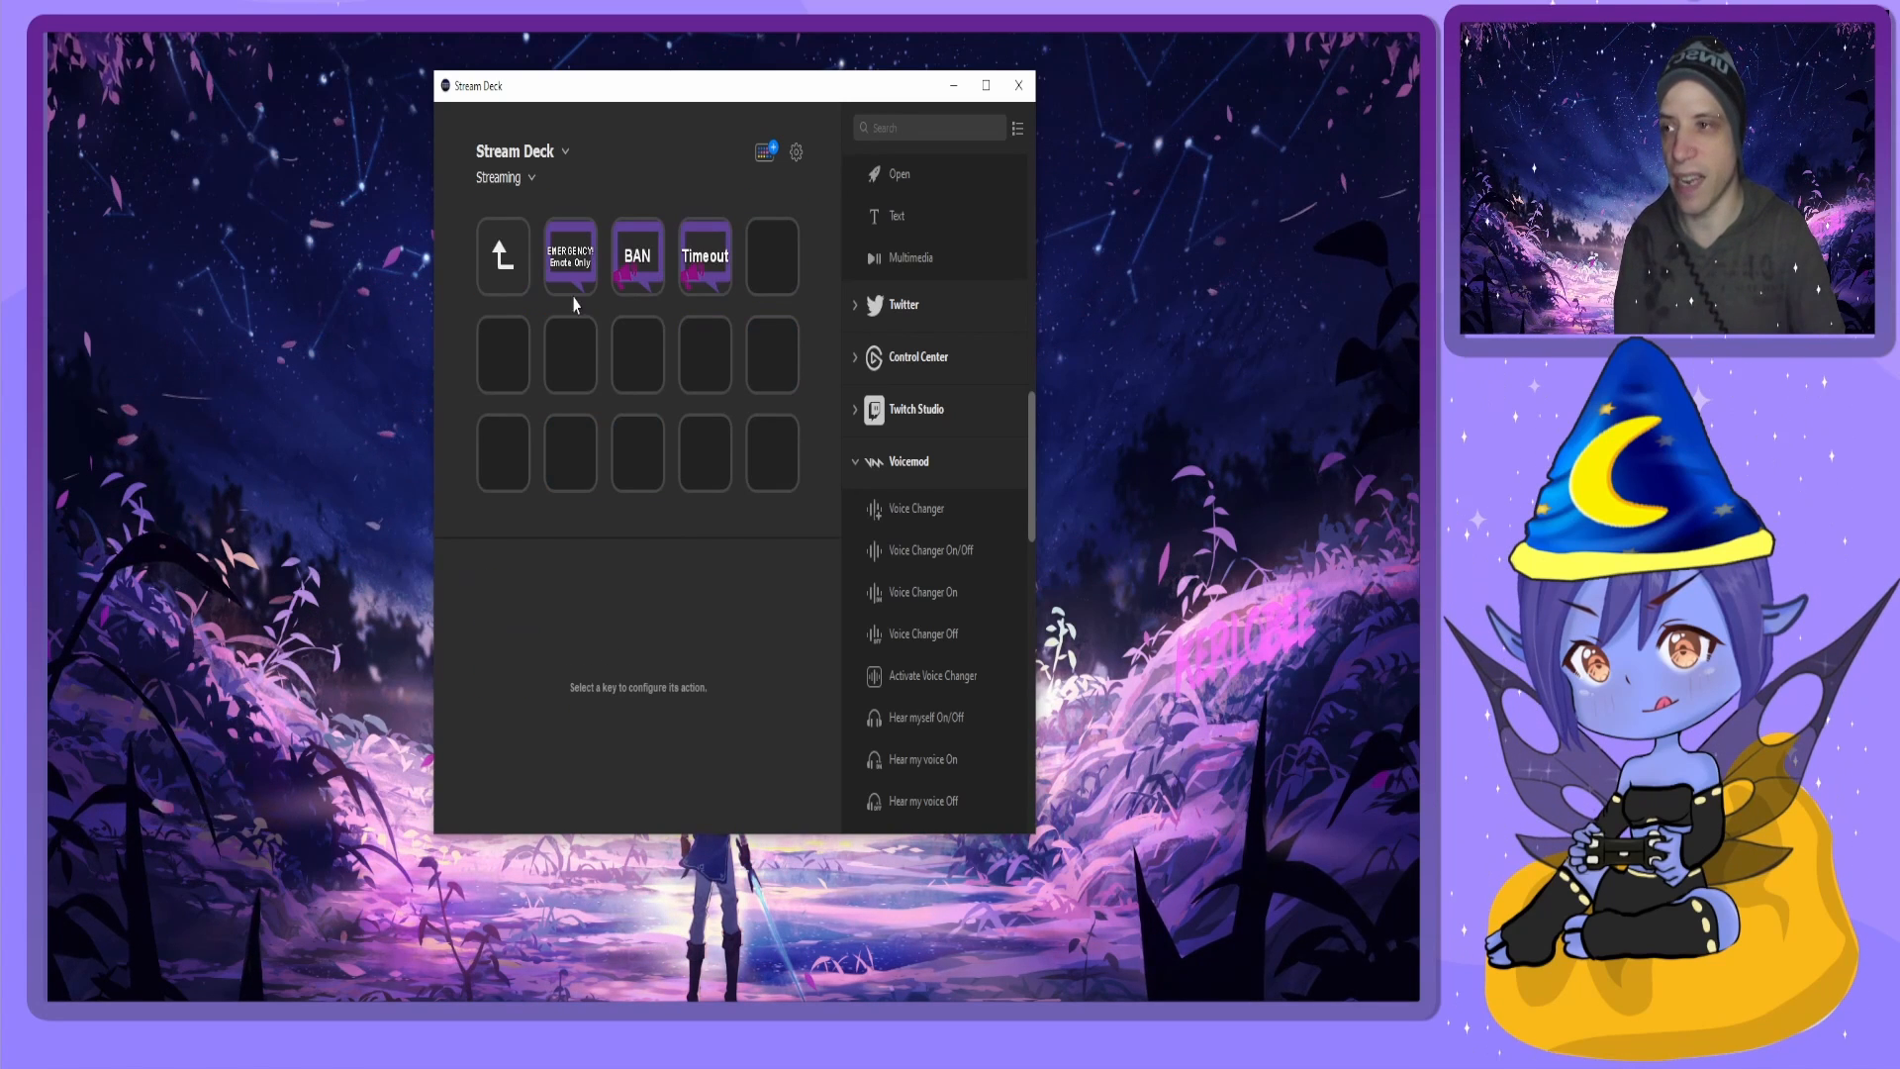
left_click(571, 269)
left_click(637, 269)
left_click(683, 274)
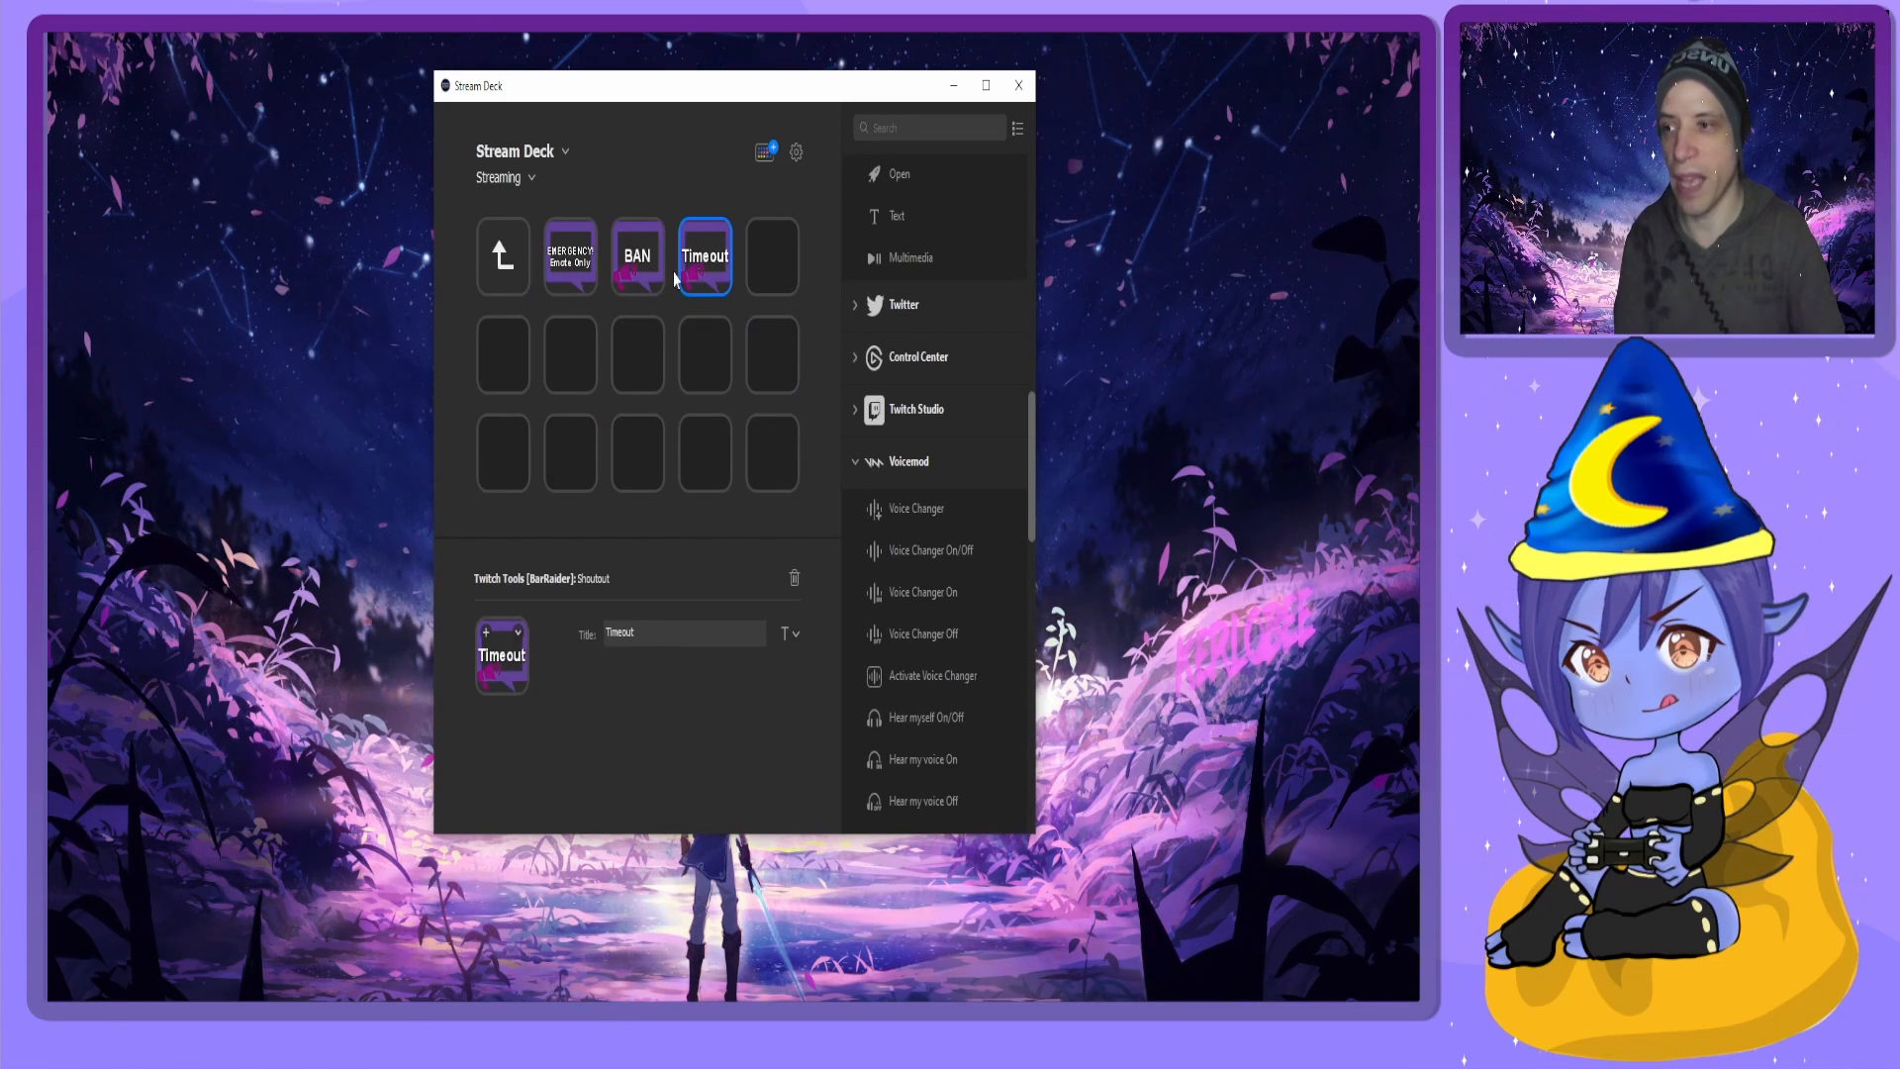
double_click(503, 255)
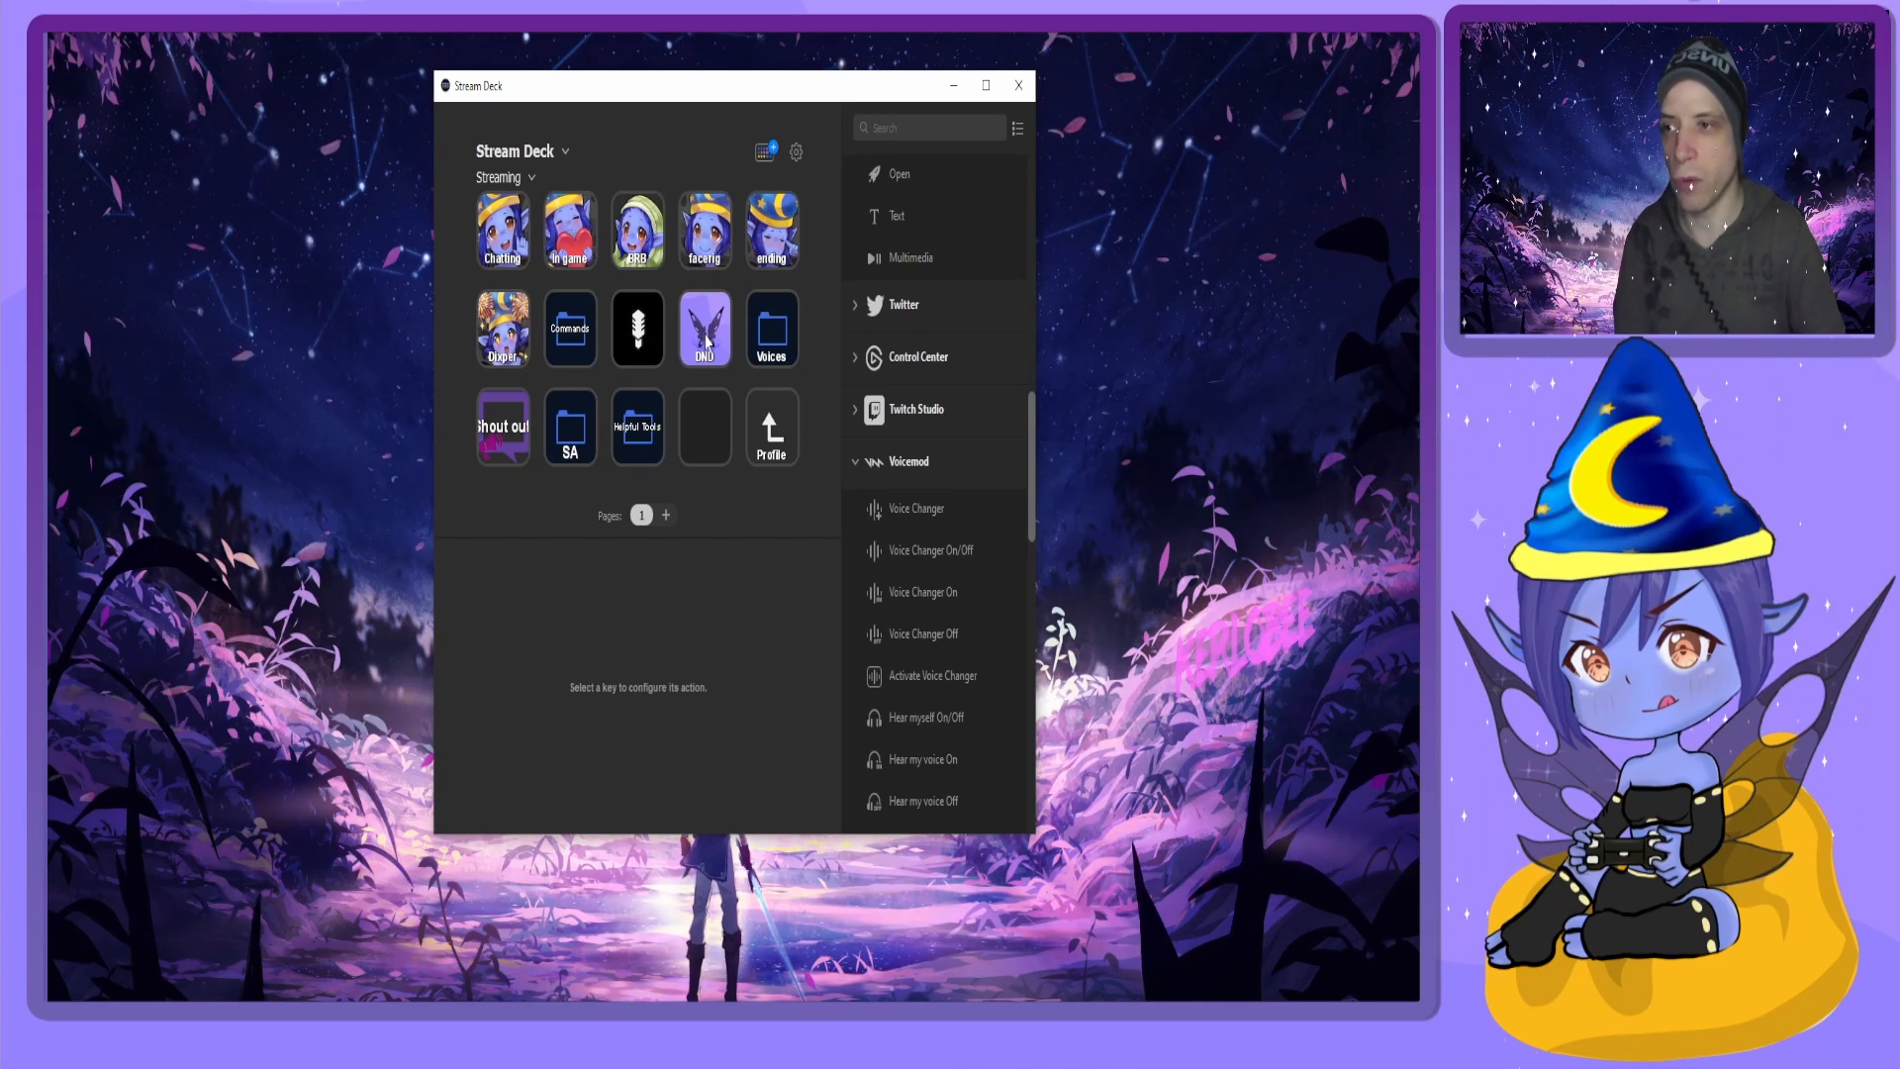
Check the DND folder's settings, open the Voices folder and inspect the voice assigned to its fourth key in the second row.
left_click(707, 341)
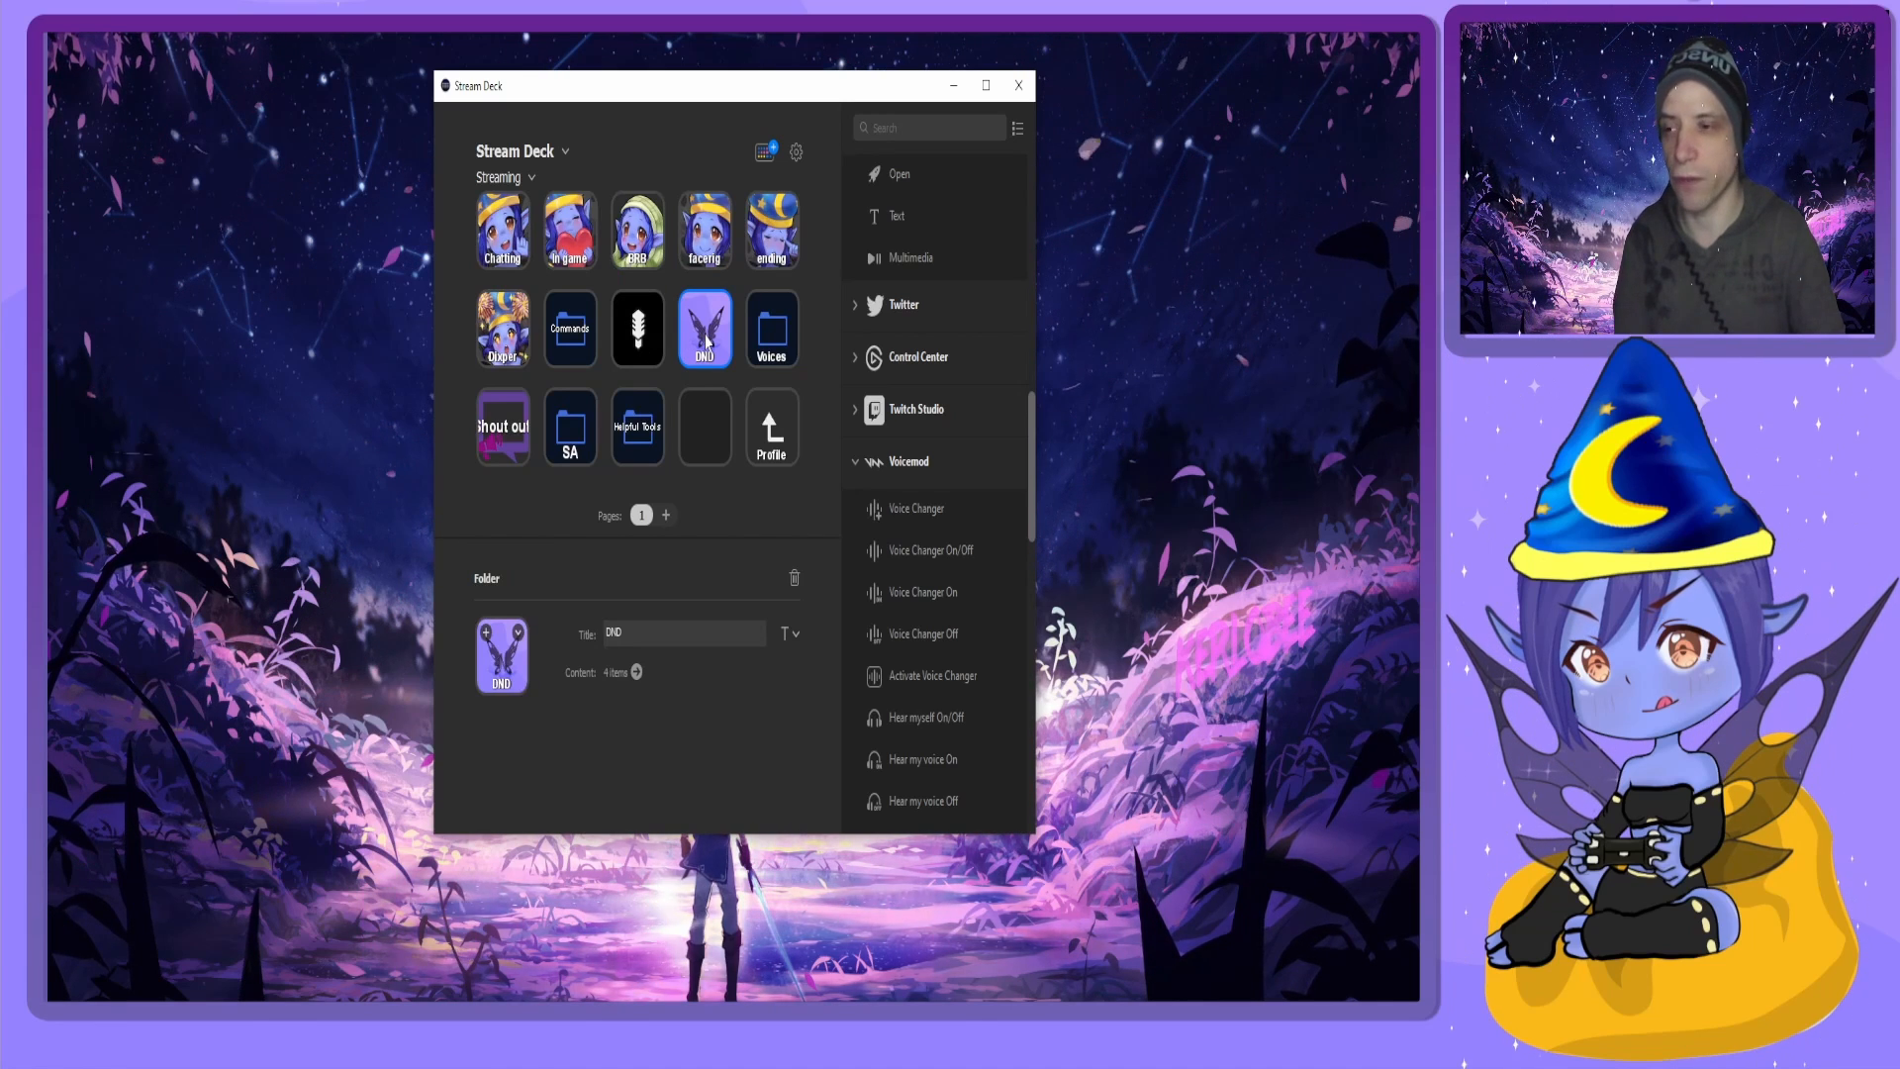
double_click(707, 341)
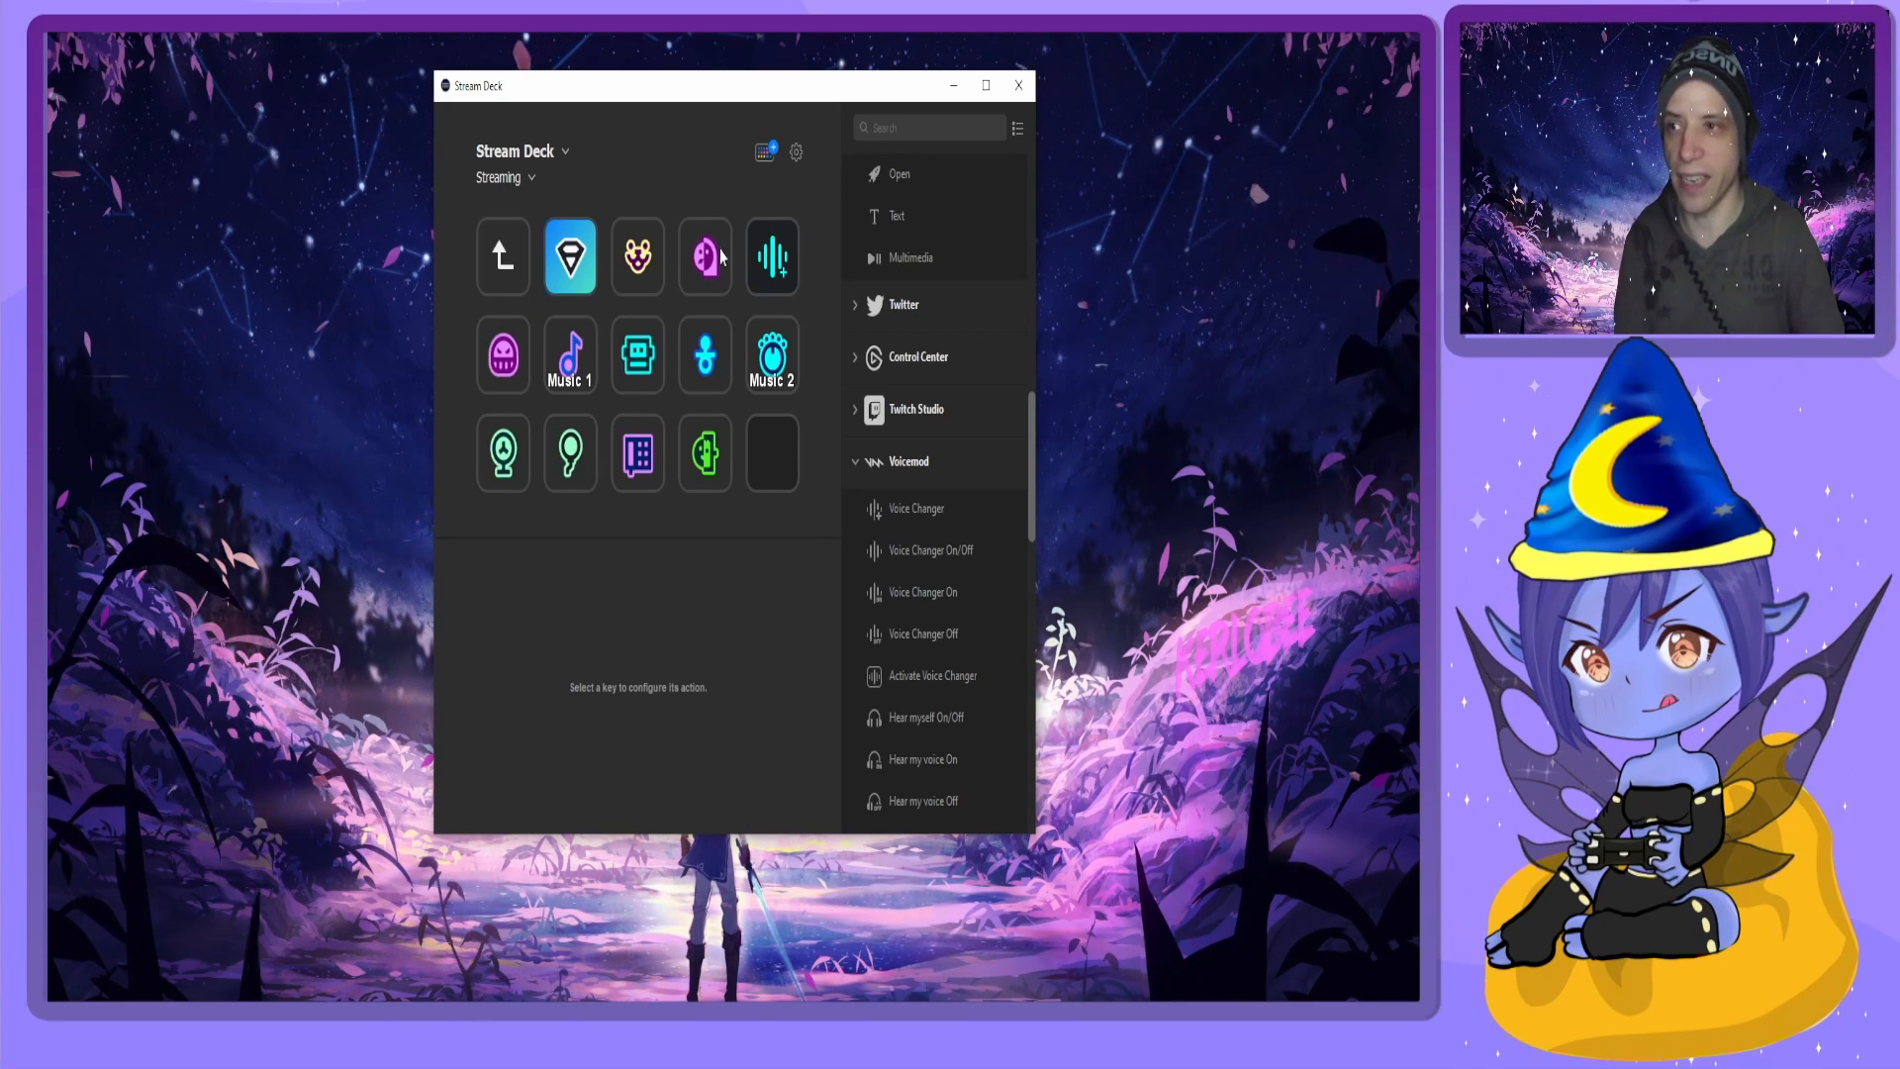
left_click(712, 369)
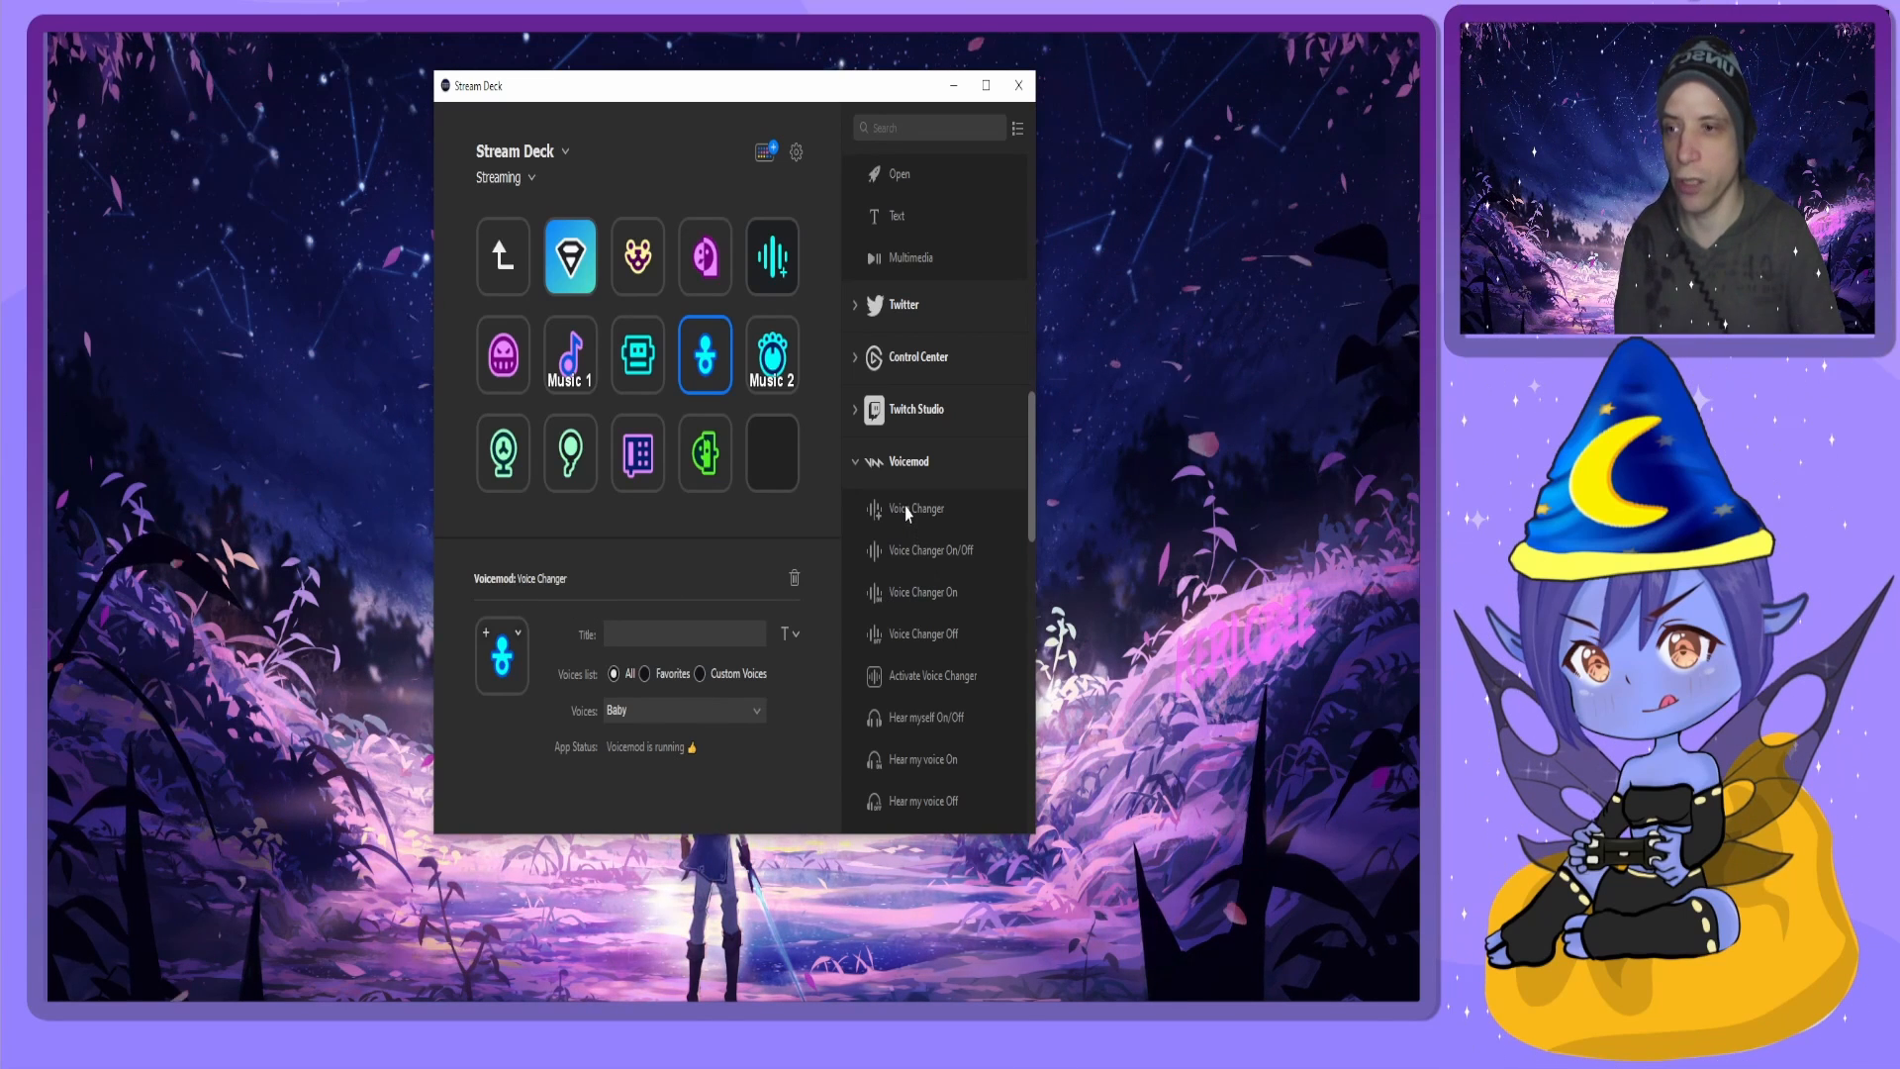
Place a Voicemod Voice Changer action on the Voices folder's last empty key and browse its list of voices.
left_click_drag(906, 512, 772, 452)
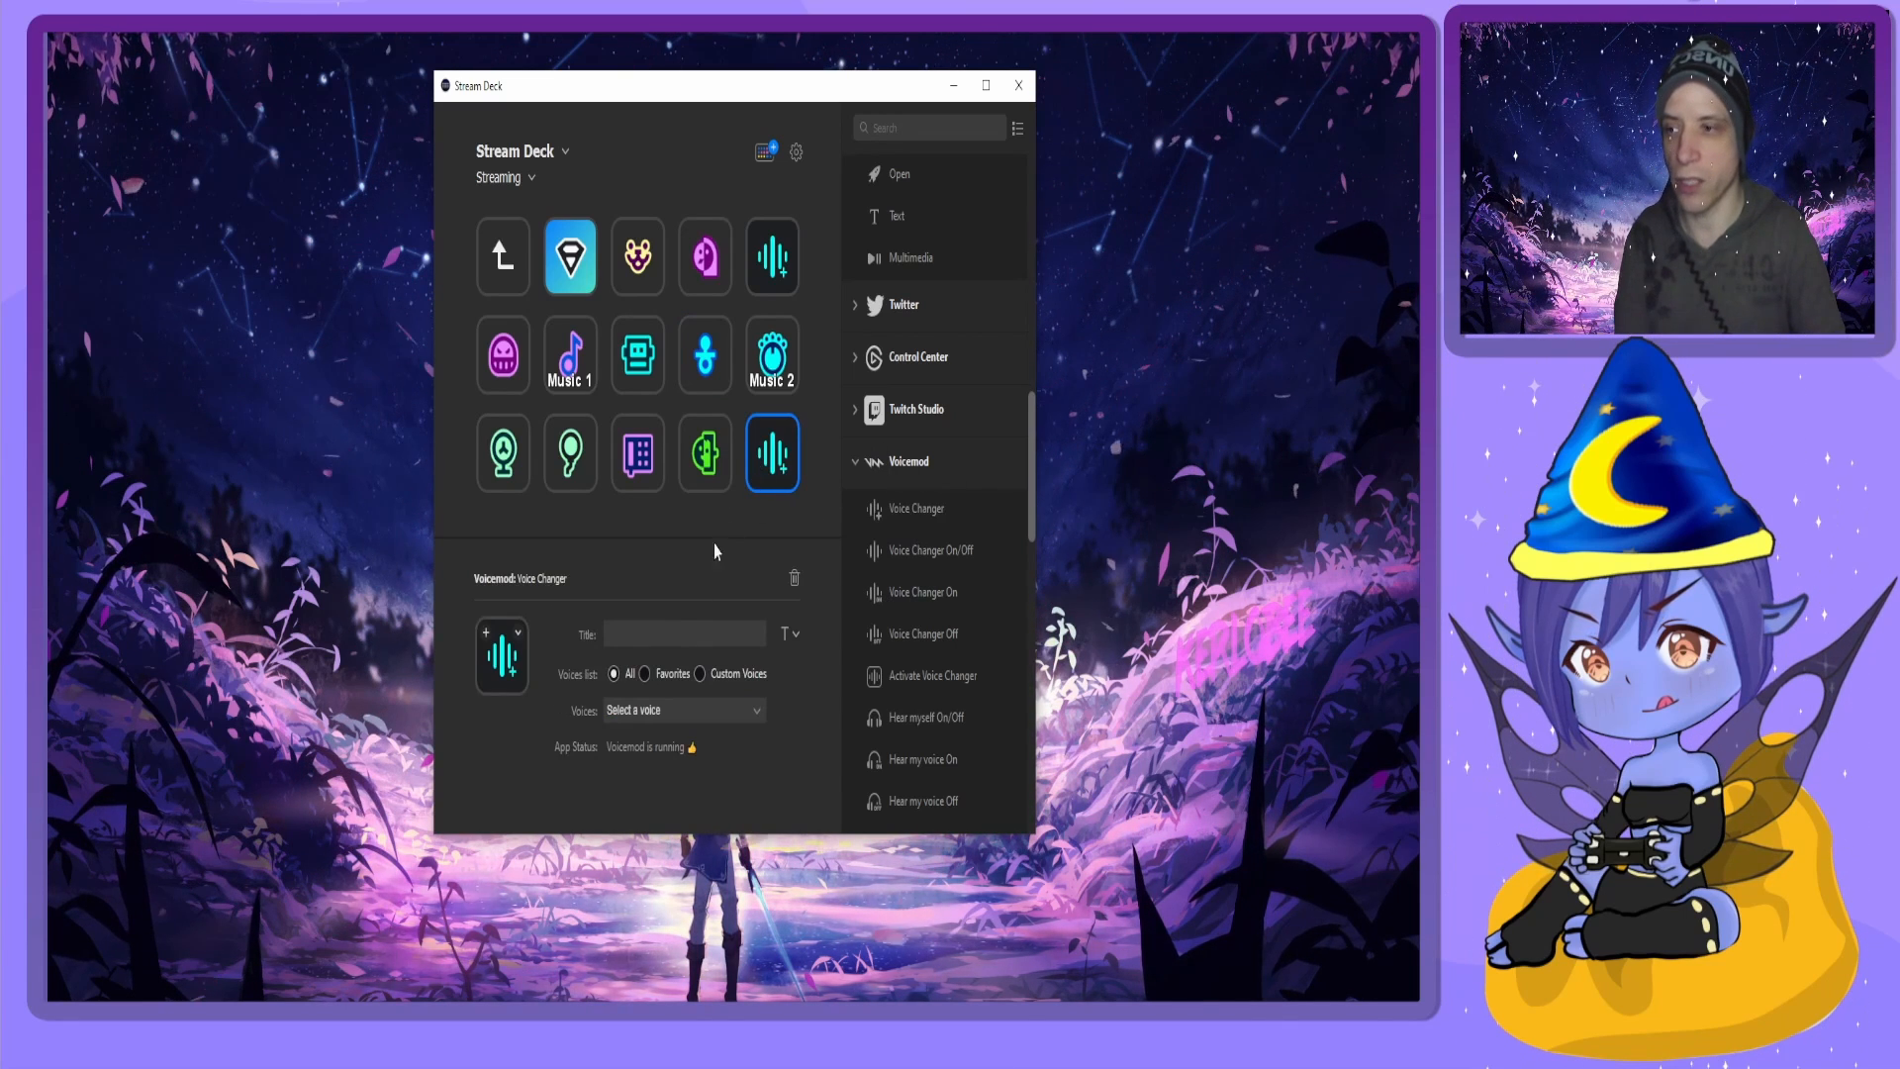
left_click(652, 710)
scroll(658, 594, "down", 15)
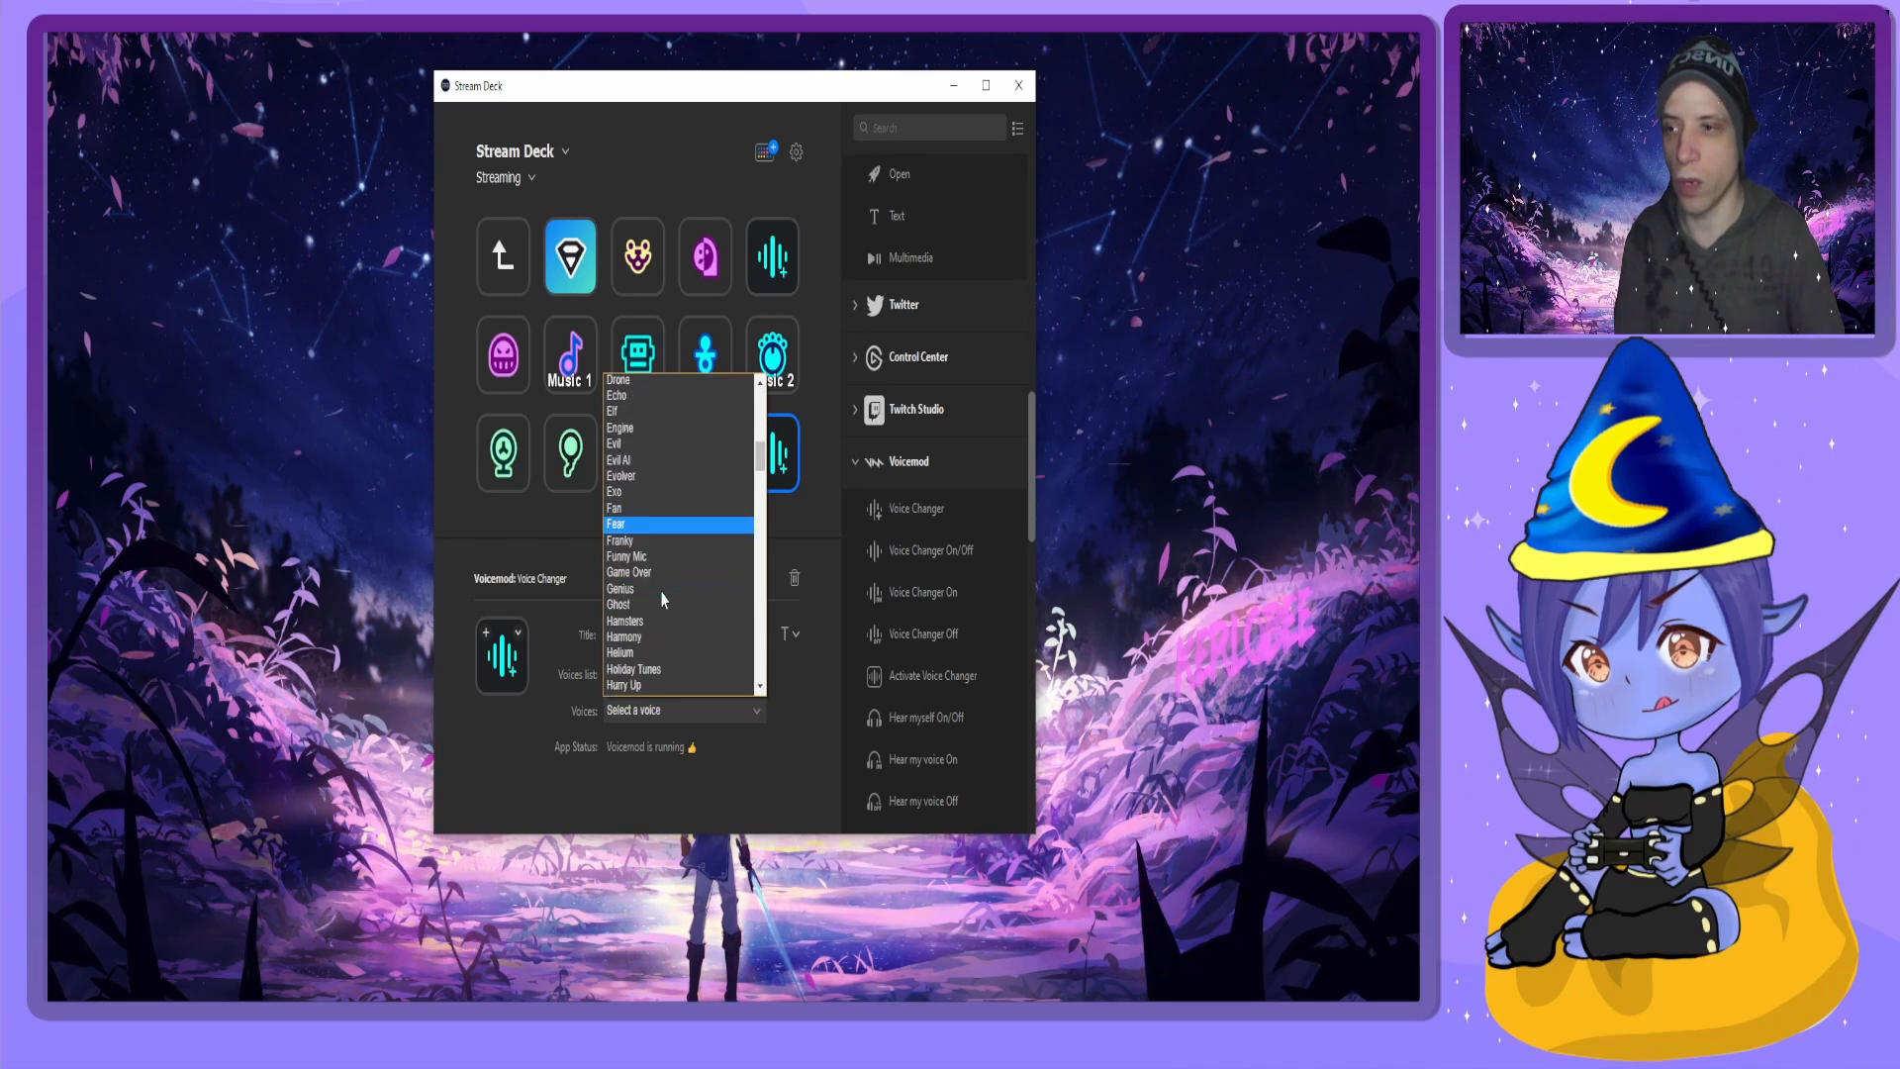
left_click(679, 710)
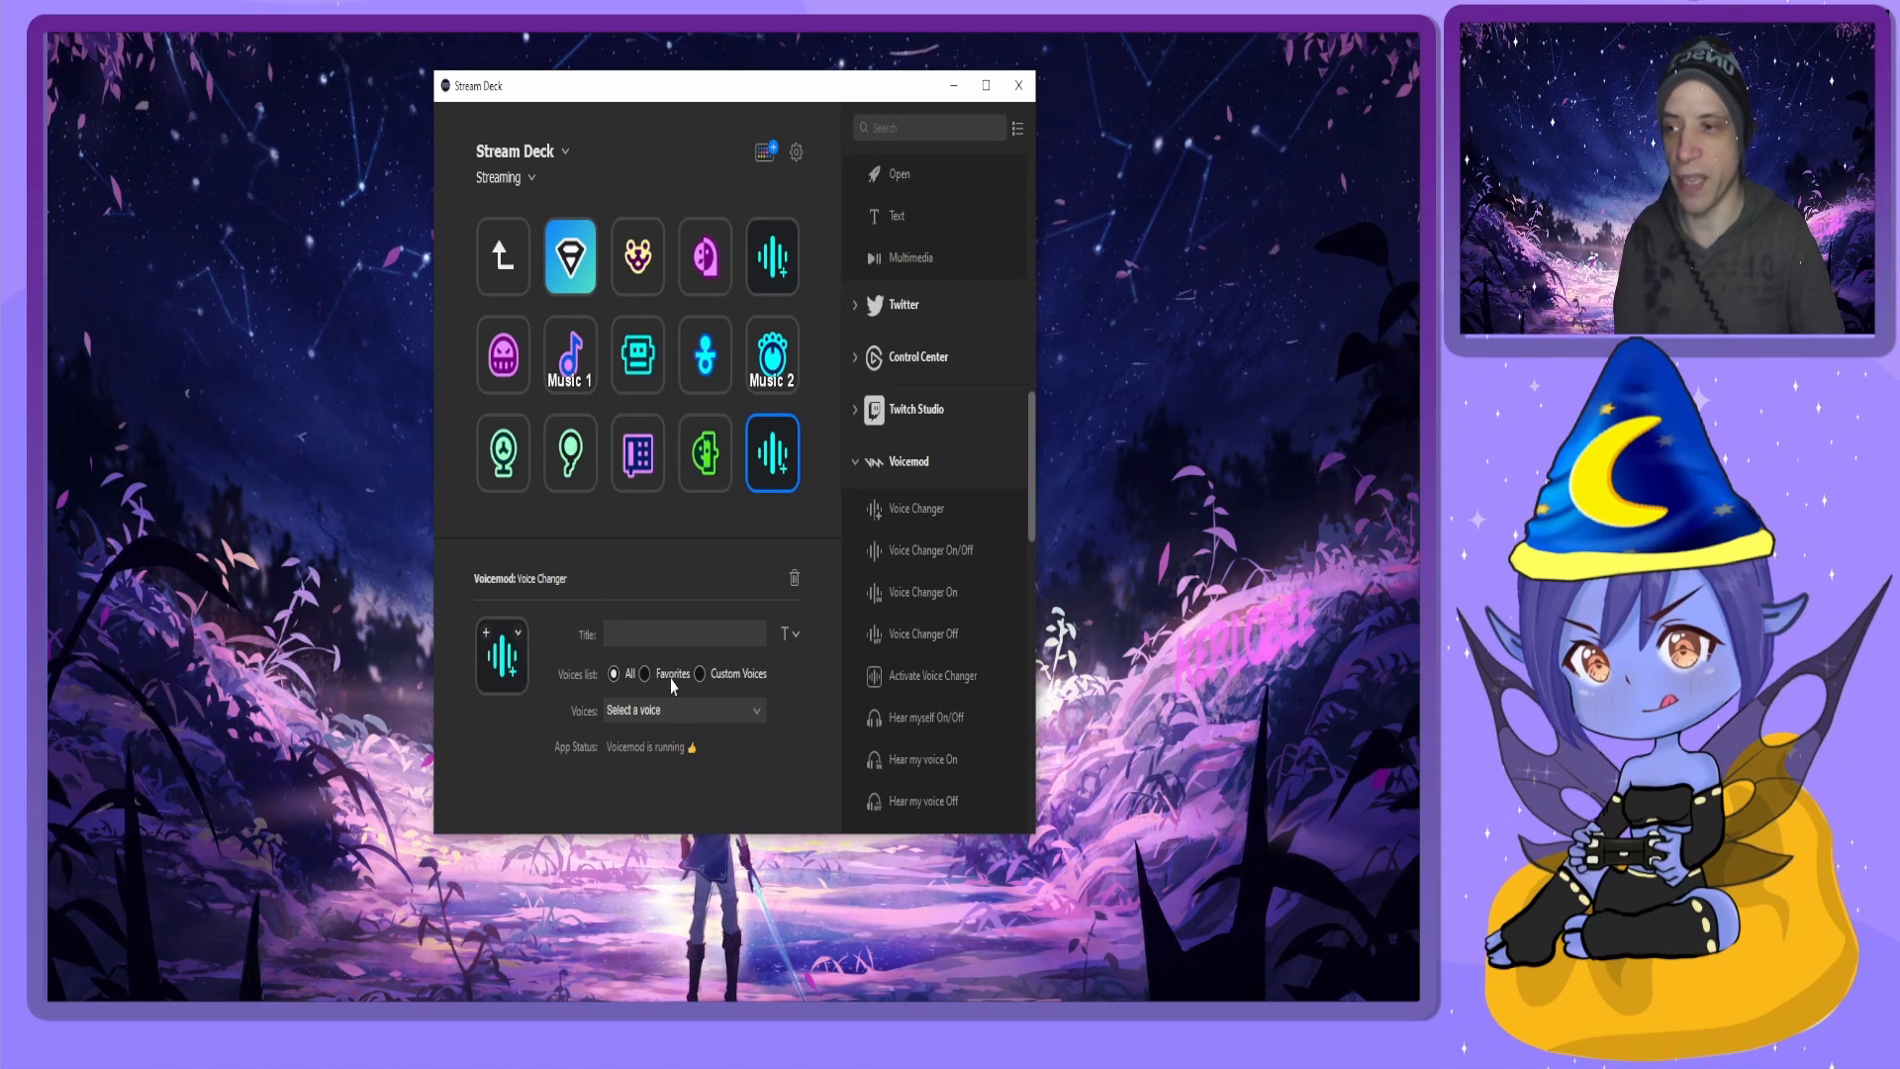
Delete the unassigned Voice Changer key from the Voices folder and return to the profile's main page.
right_click(779, 472)
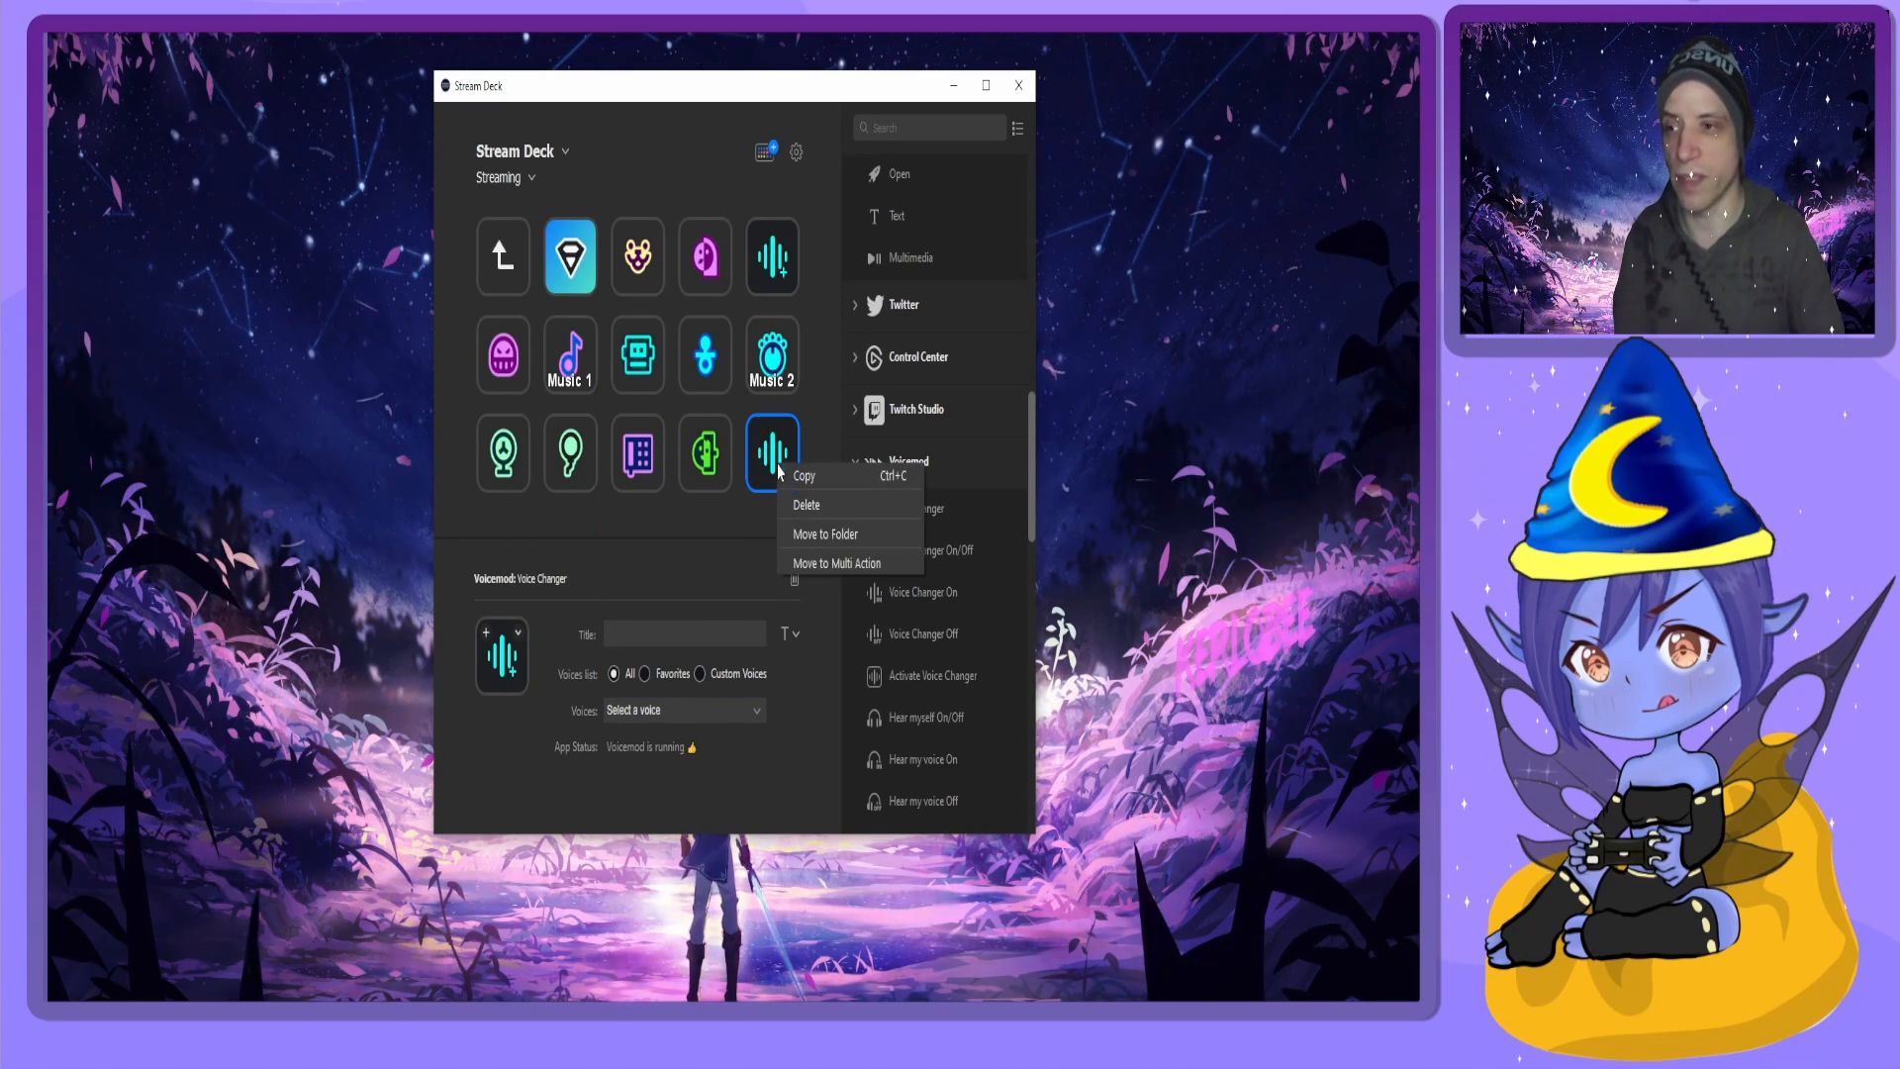
left_click(806, 505)
left_click(764, 516)
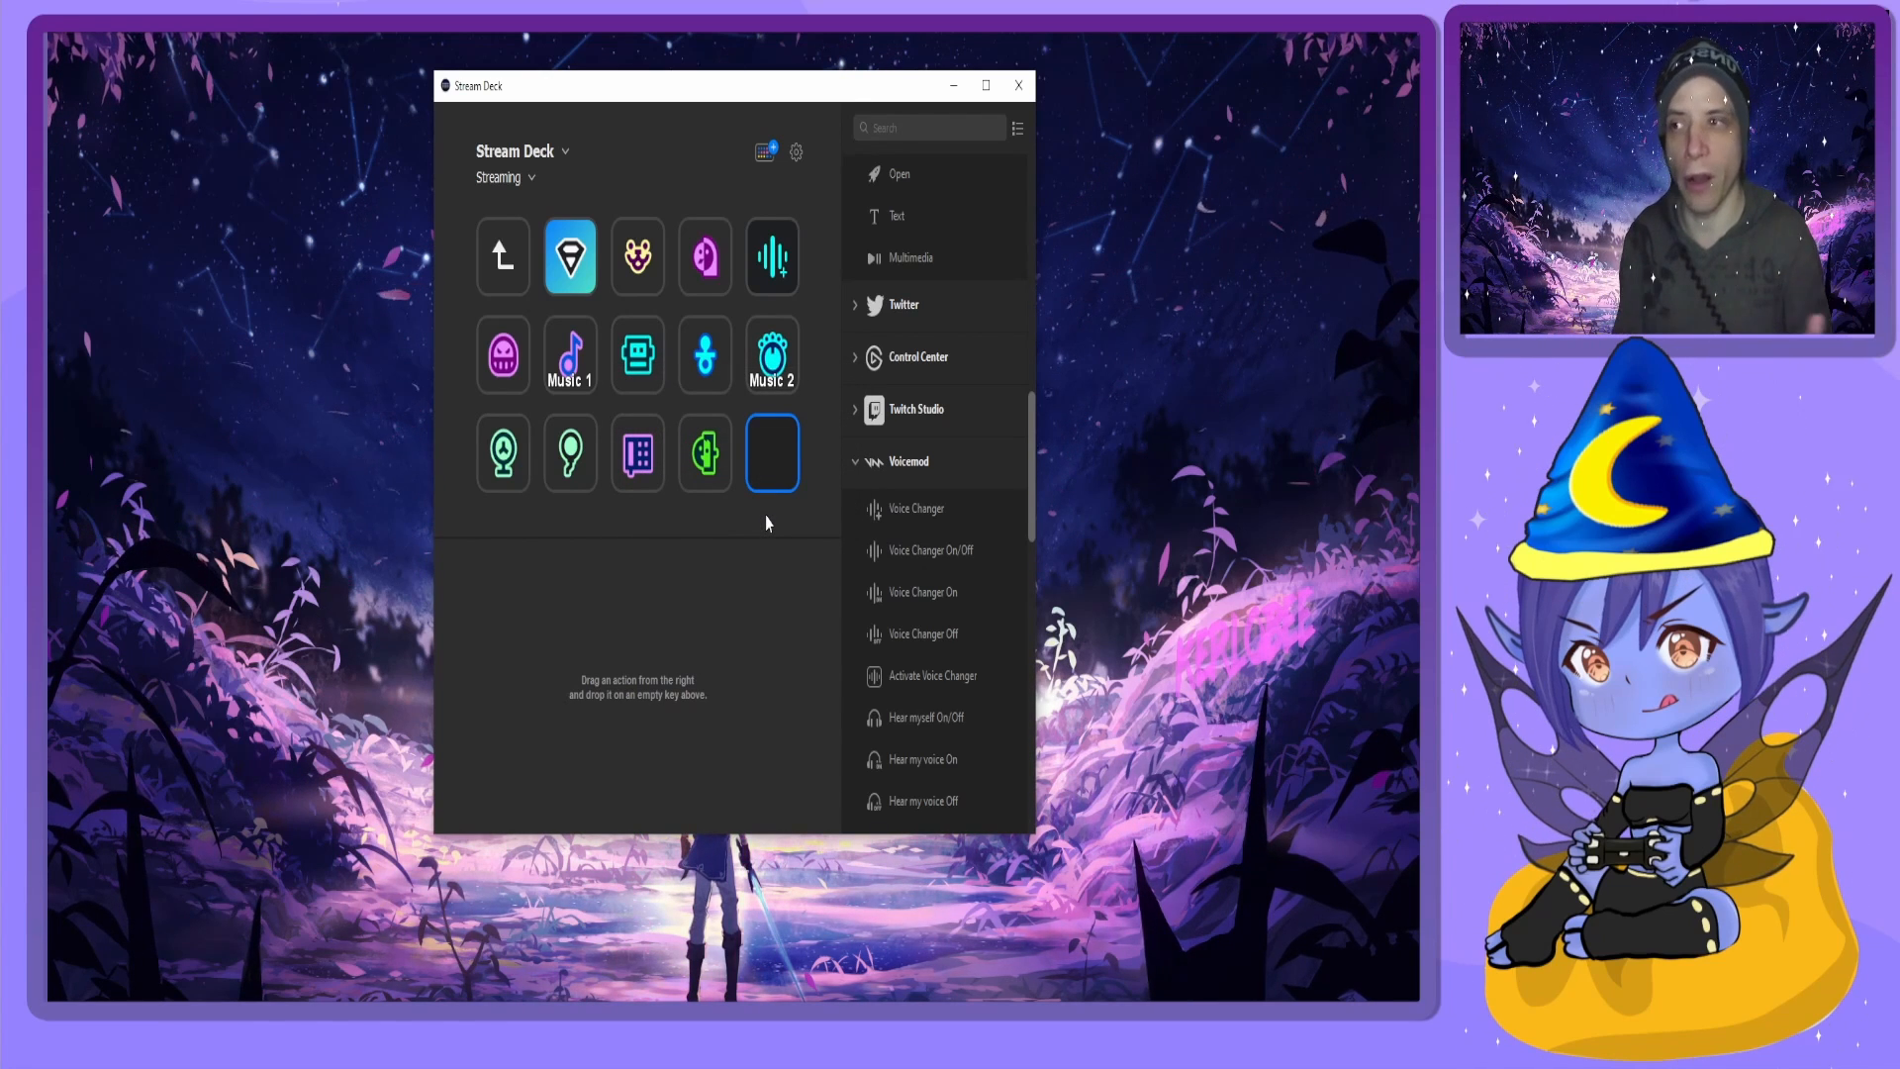
left_click(503, 255)
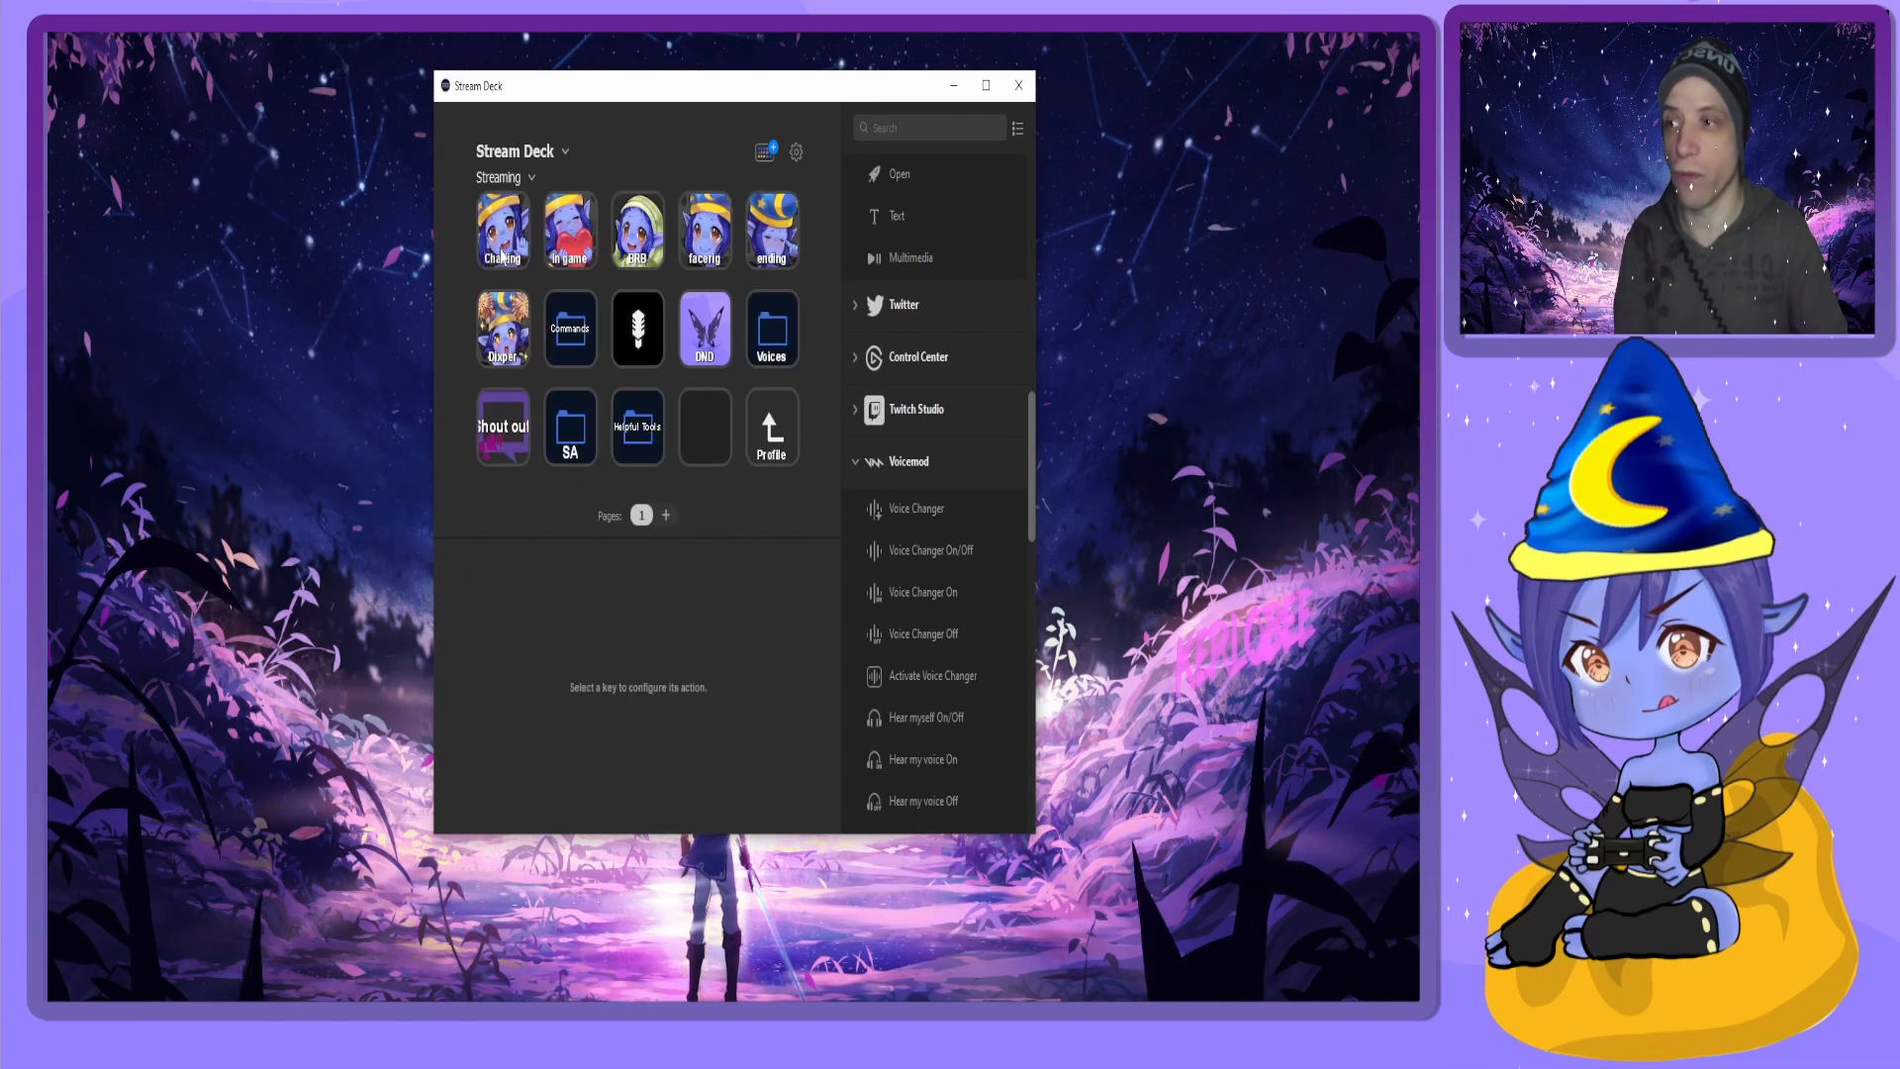
Collapse the Voicemod category, look inside the Voices folder again and return to the main page.
left_click(857, 479)
scroll(877, 516, "down", 3)
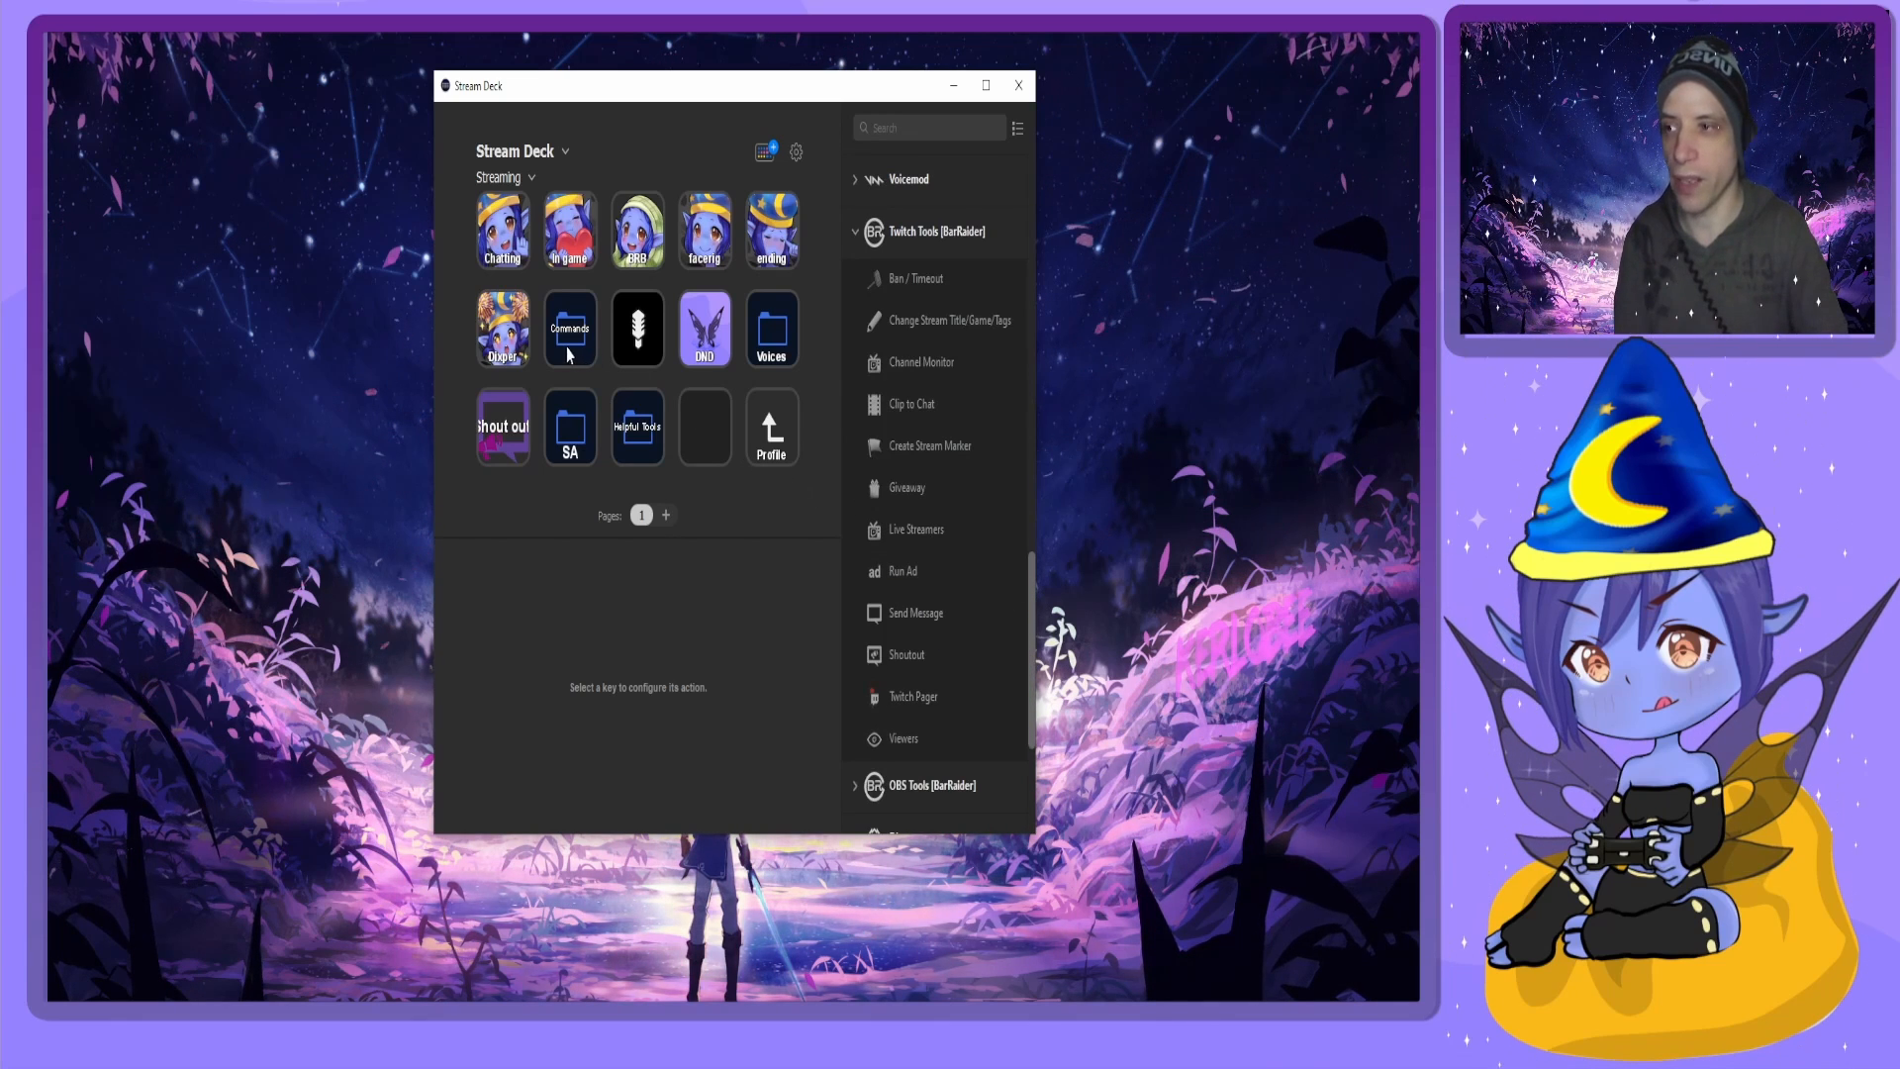
left_click(772, 328)
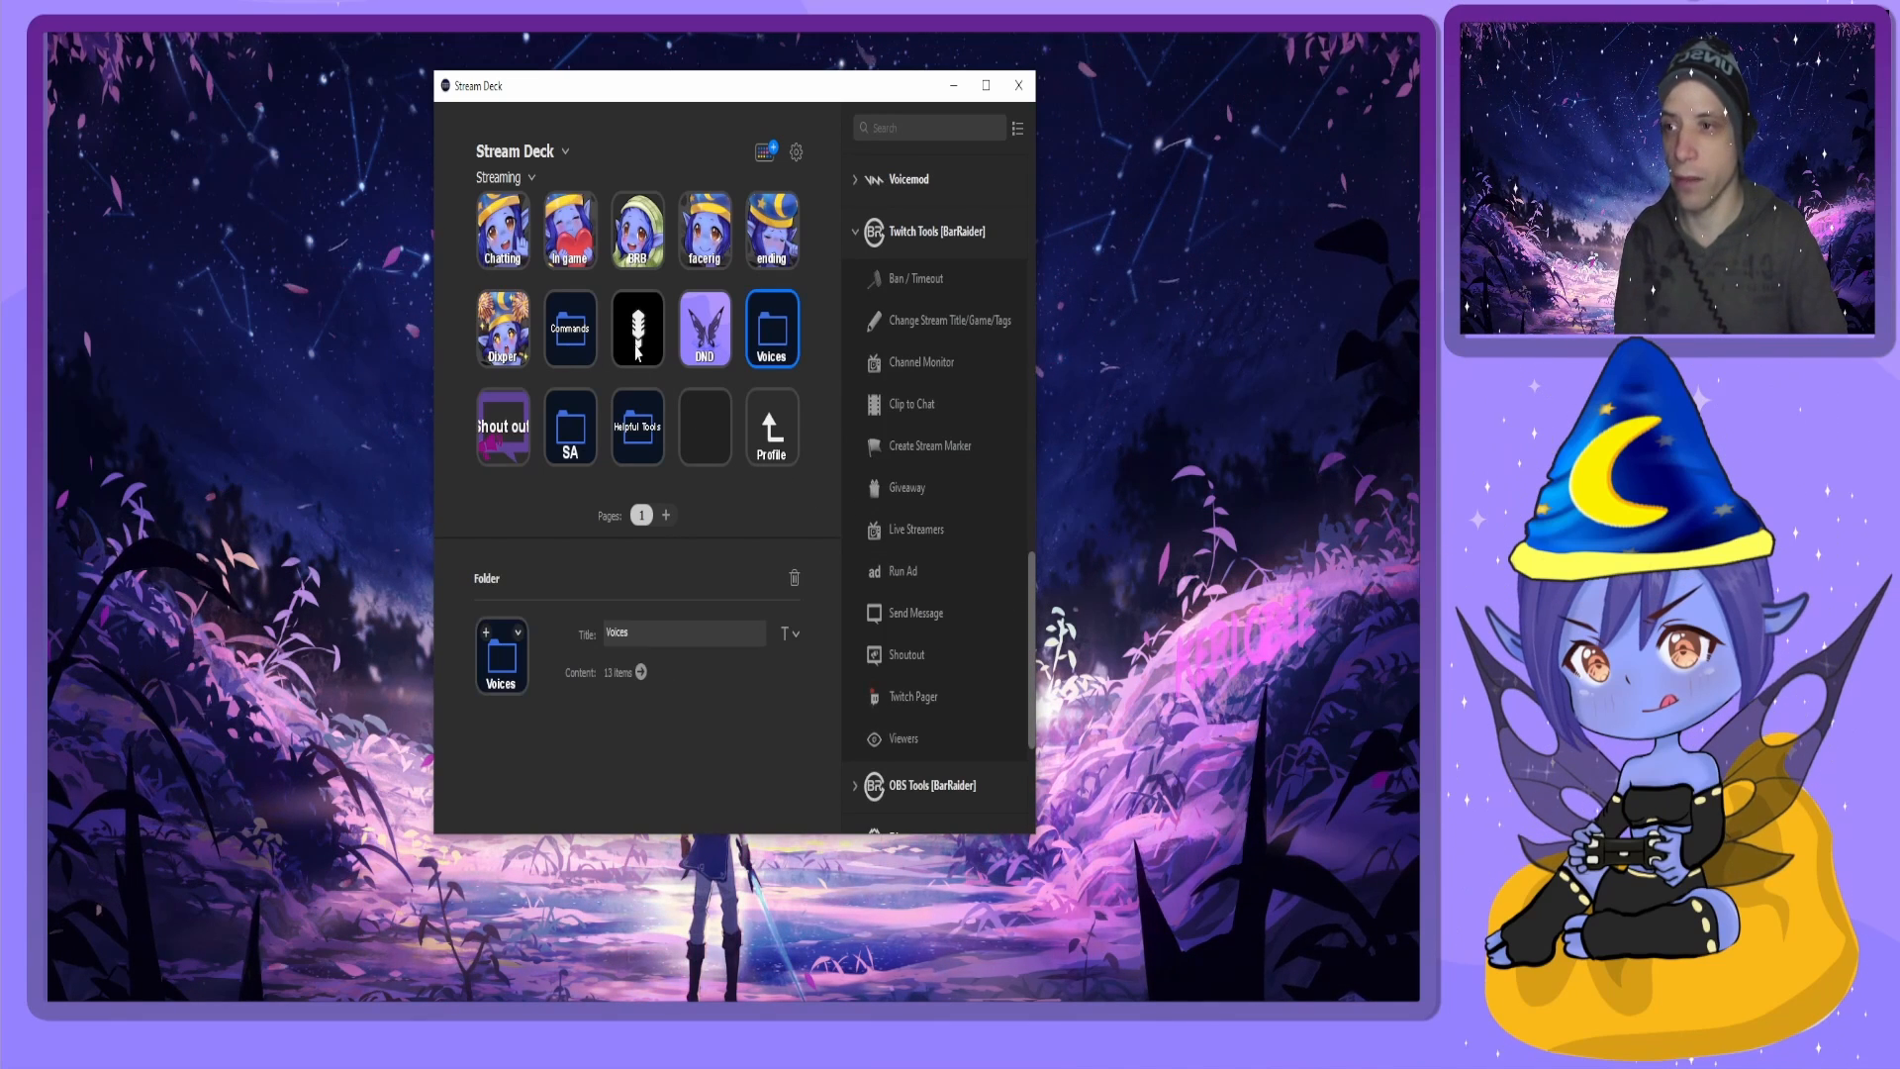
double_click(770, 339)
left_click(528, 285)
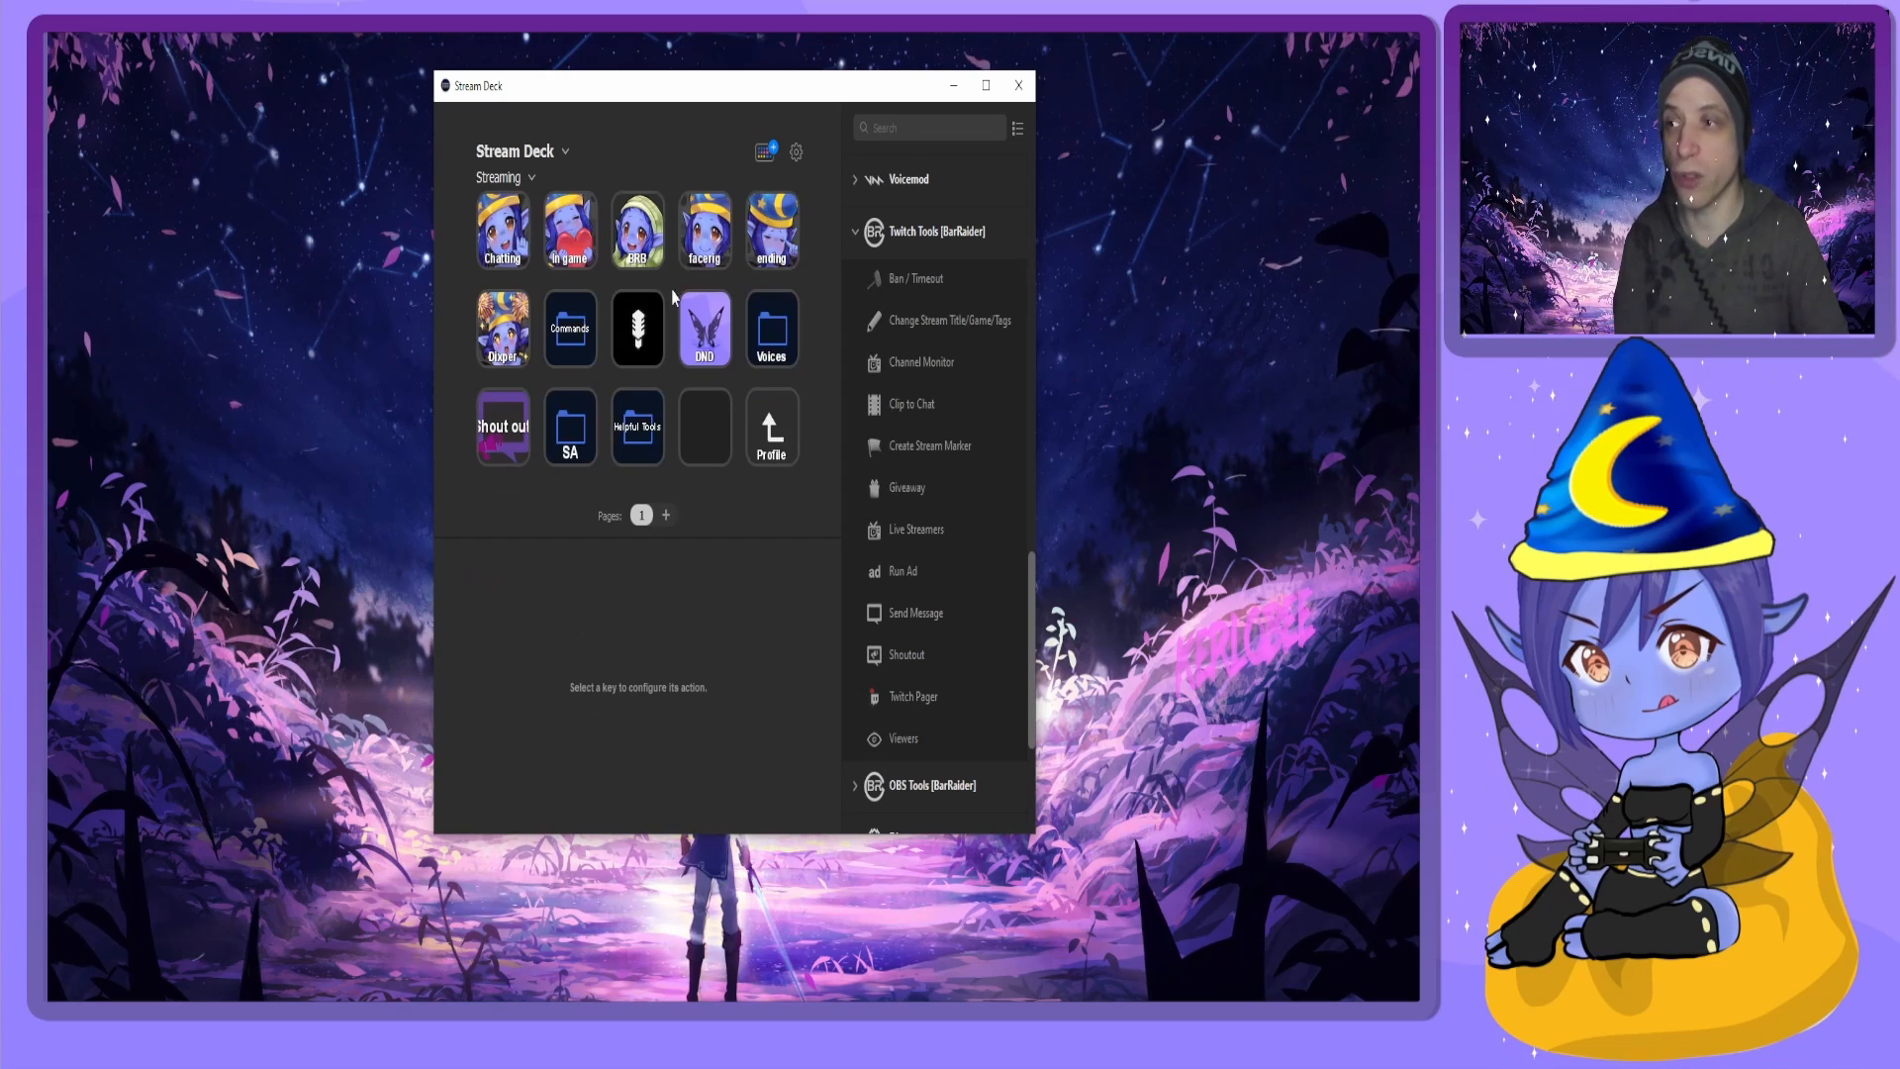
Create an untitled folder on the fourth key of the last row, look inside it and return to the main page.
right_click(714, 435)
left_click(729, 441)
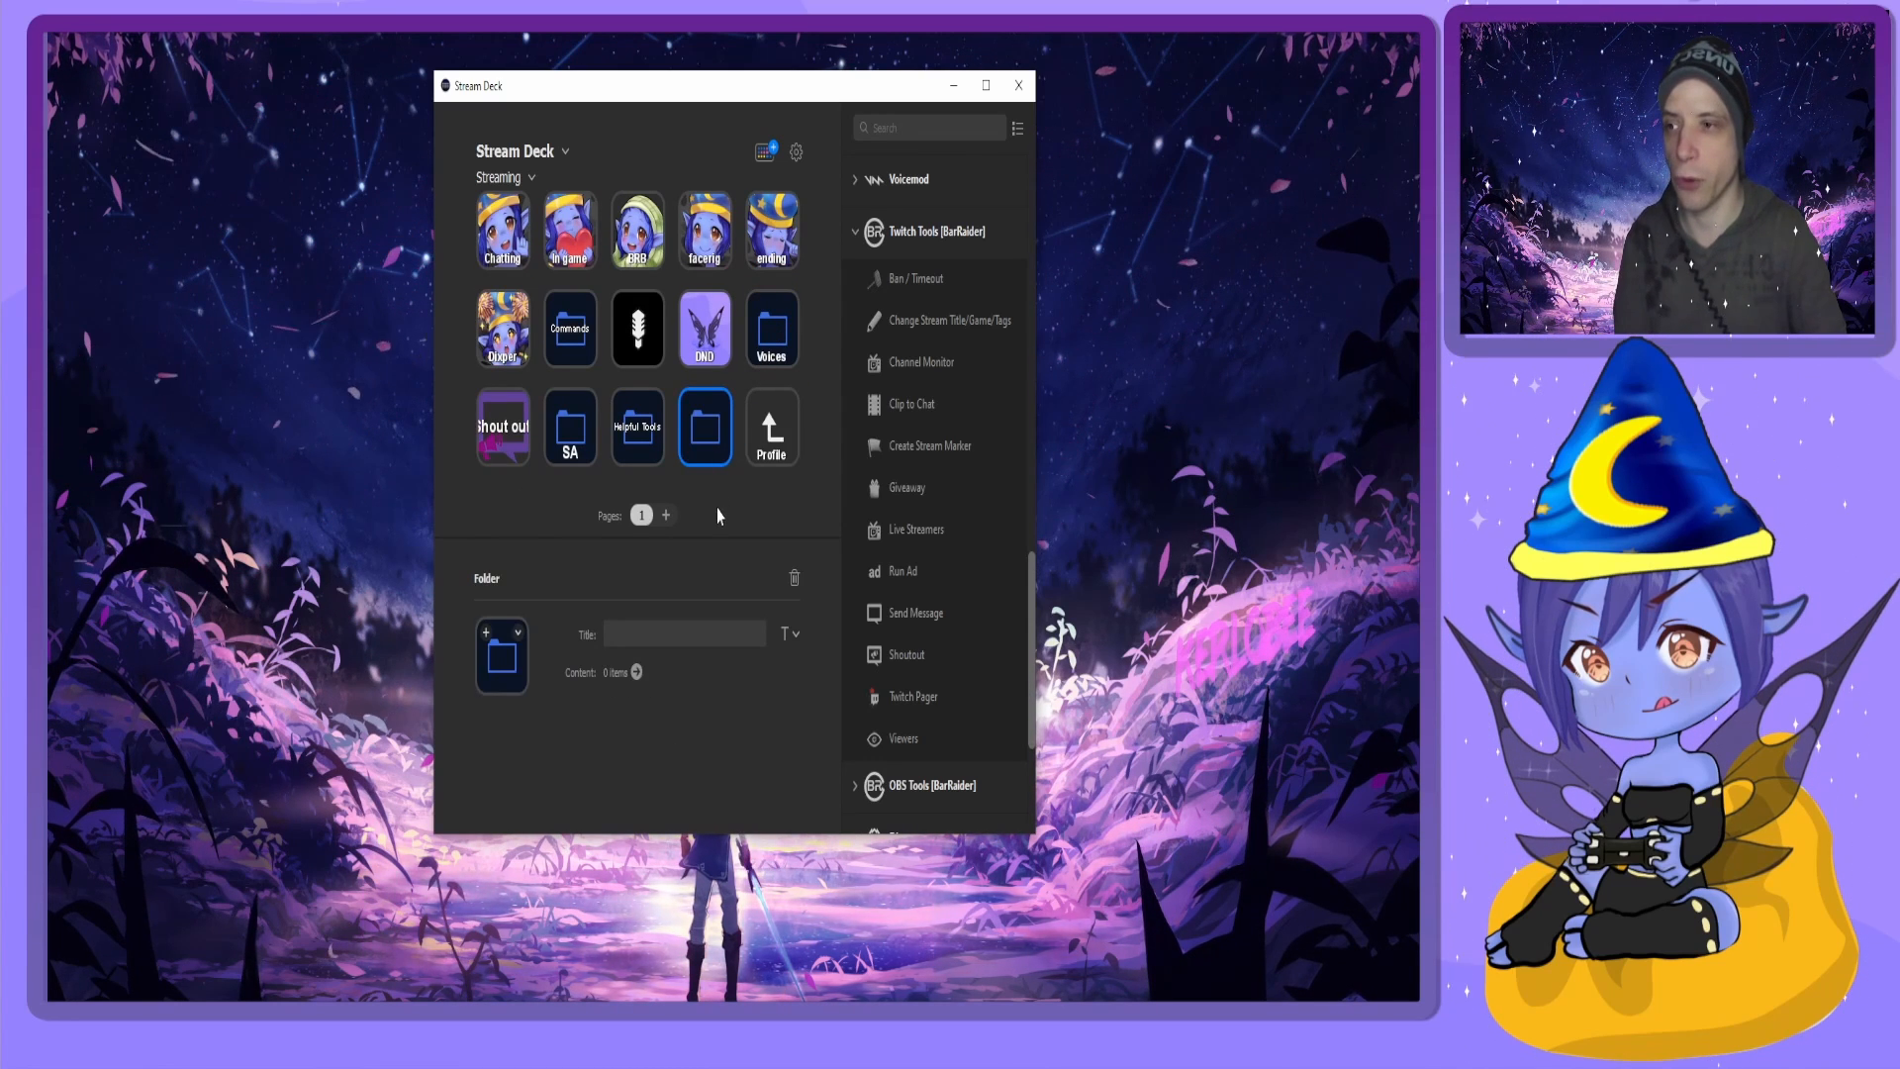
double_click(711, 458)
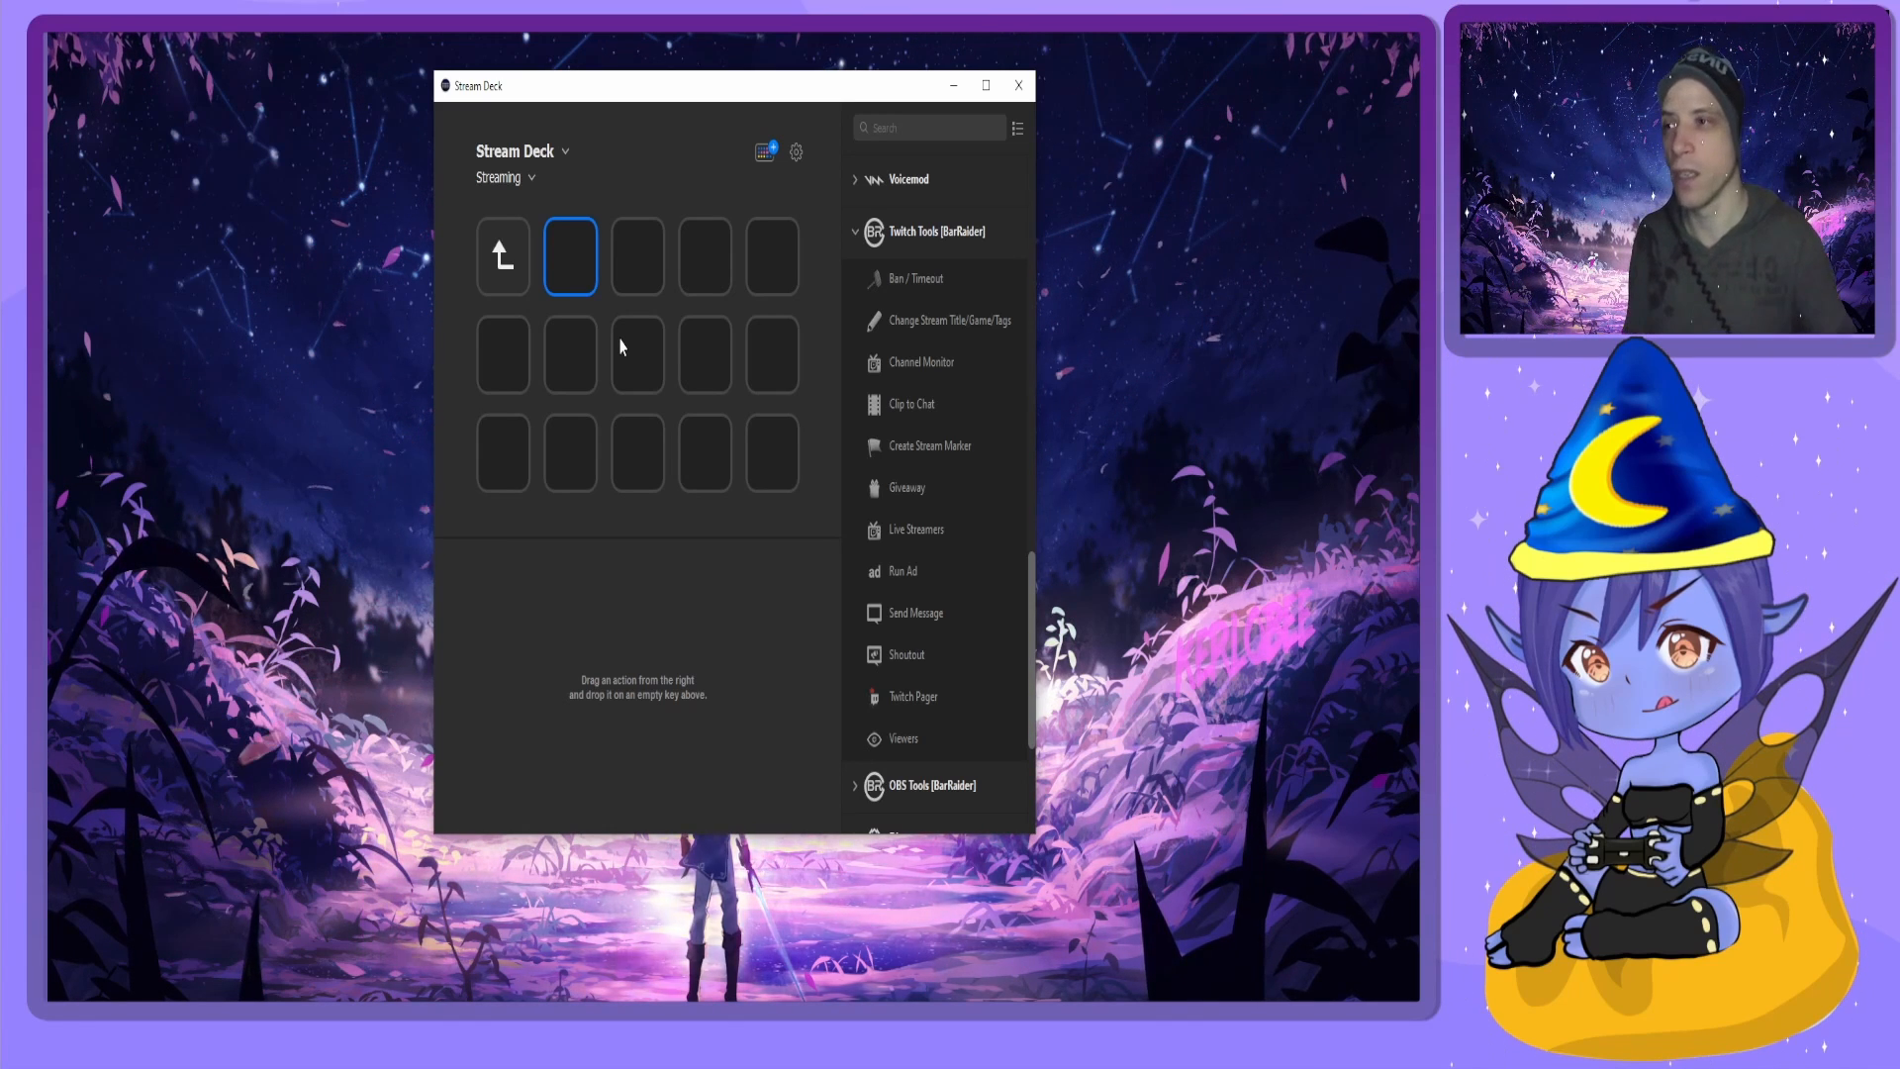
left_click(513, 263)
double_click(516, 267)
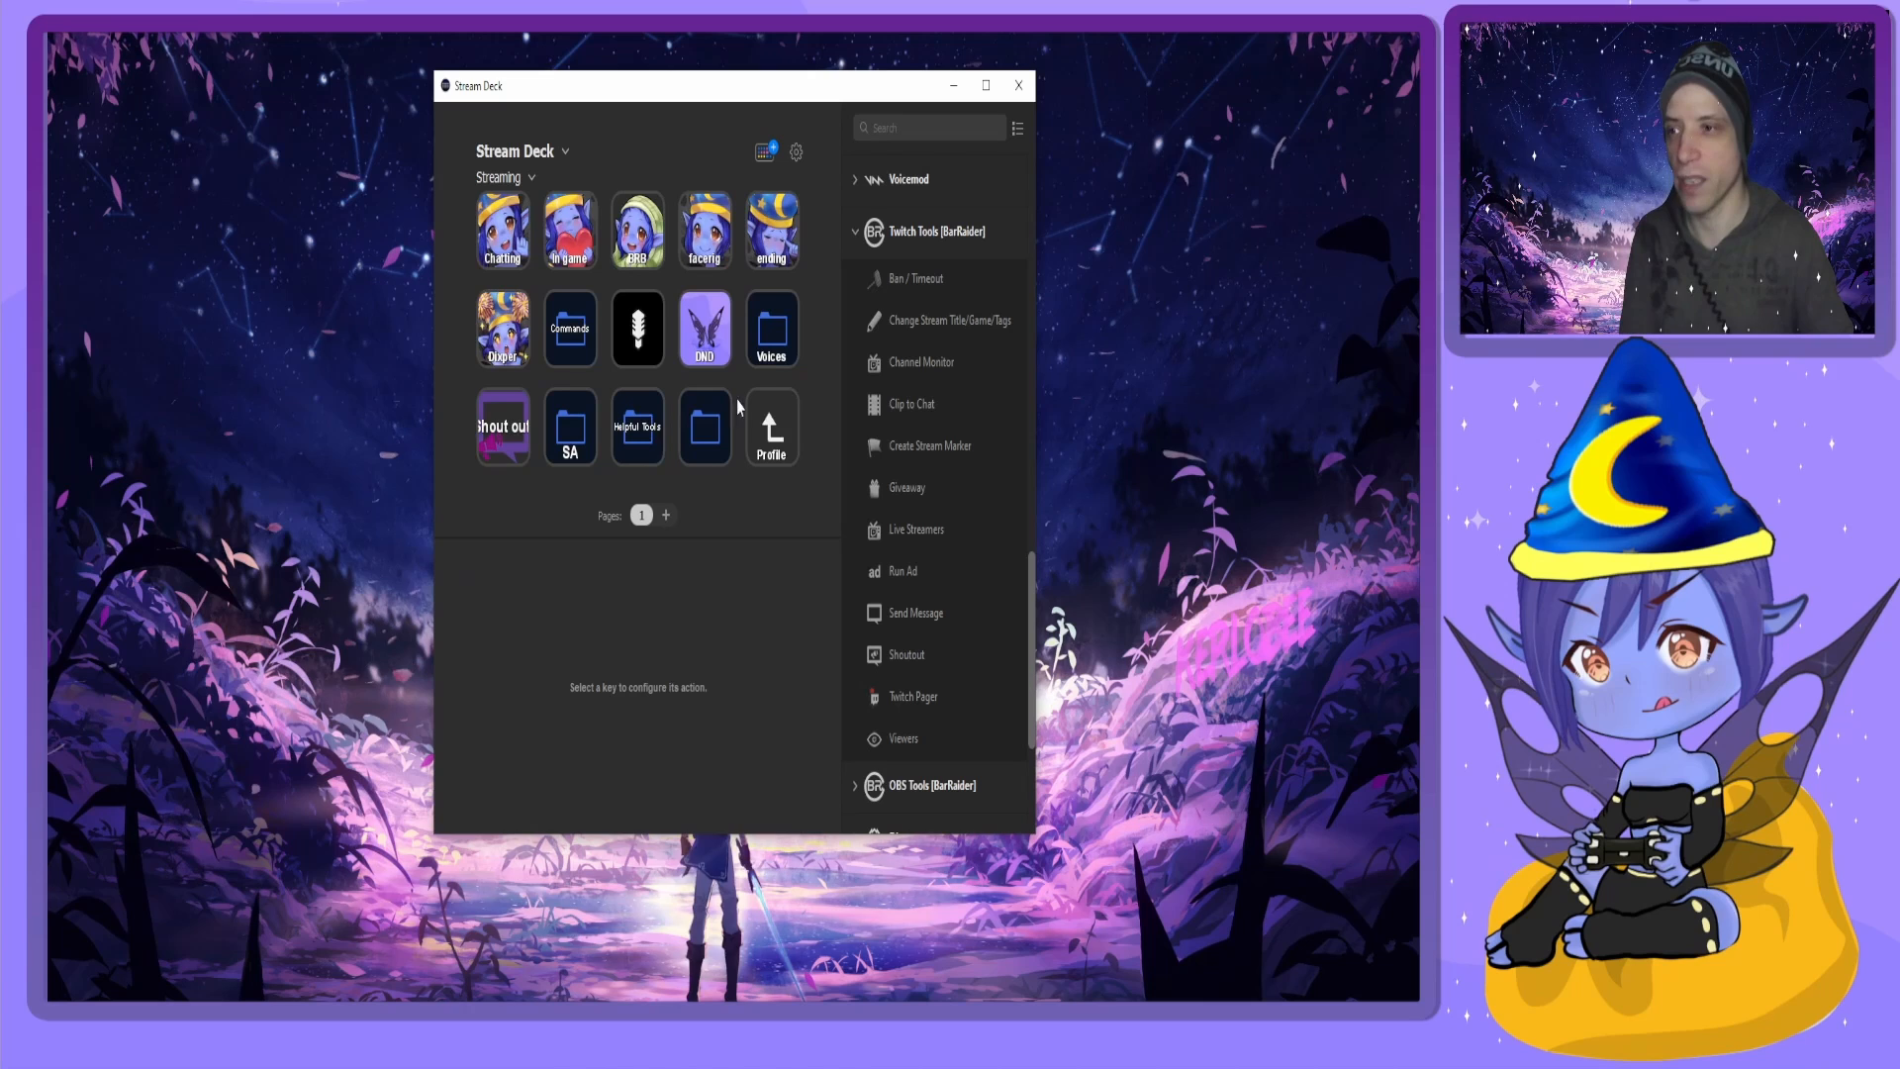
Delete the untitled folder from the fourth key of the last row.
right_click(709, 444)
left_click(736, 485)
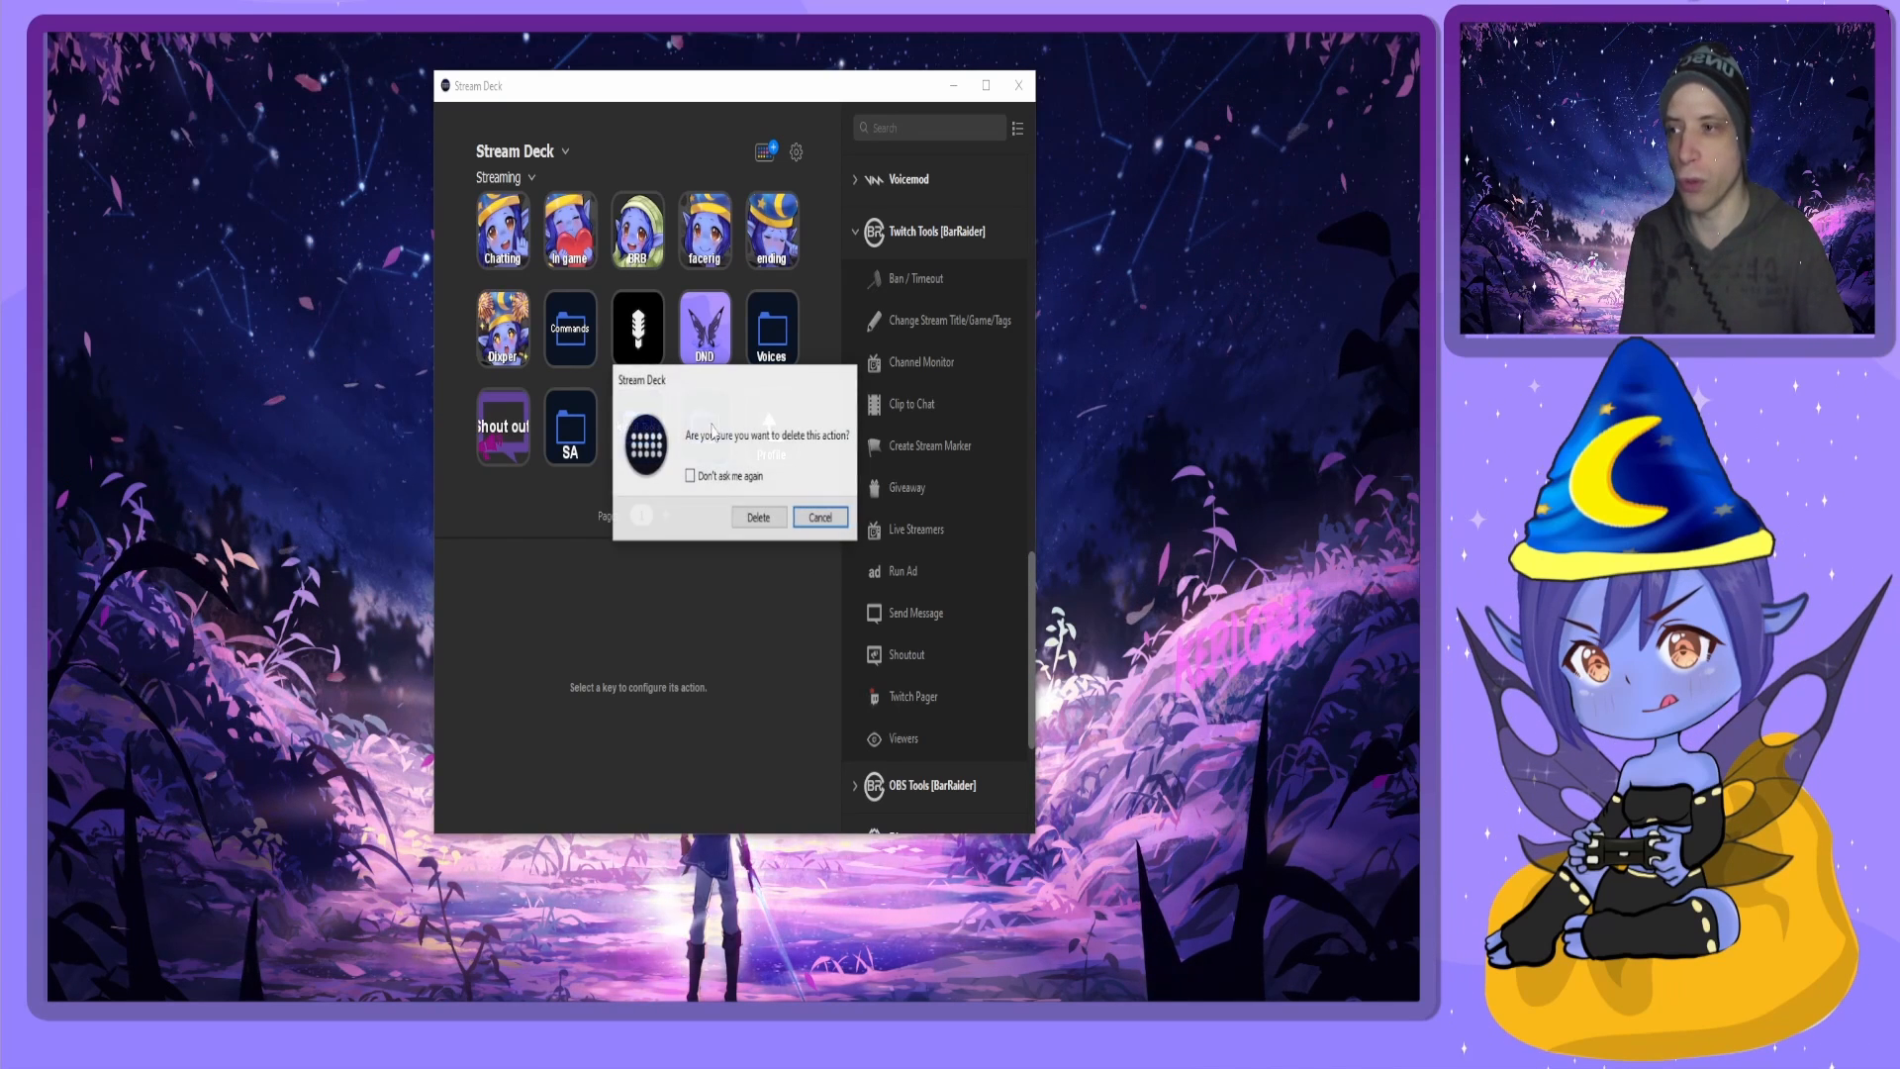
left_click(746, 515)
Look inside the SA folder, return, and inspect which profile the Profile key switches to.
double_click(589, 450)
double_click(501, 287)
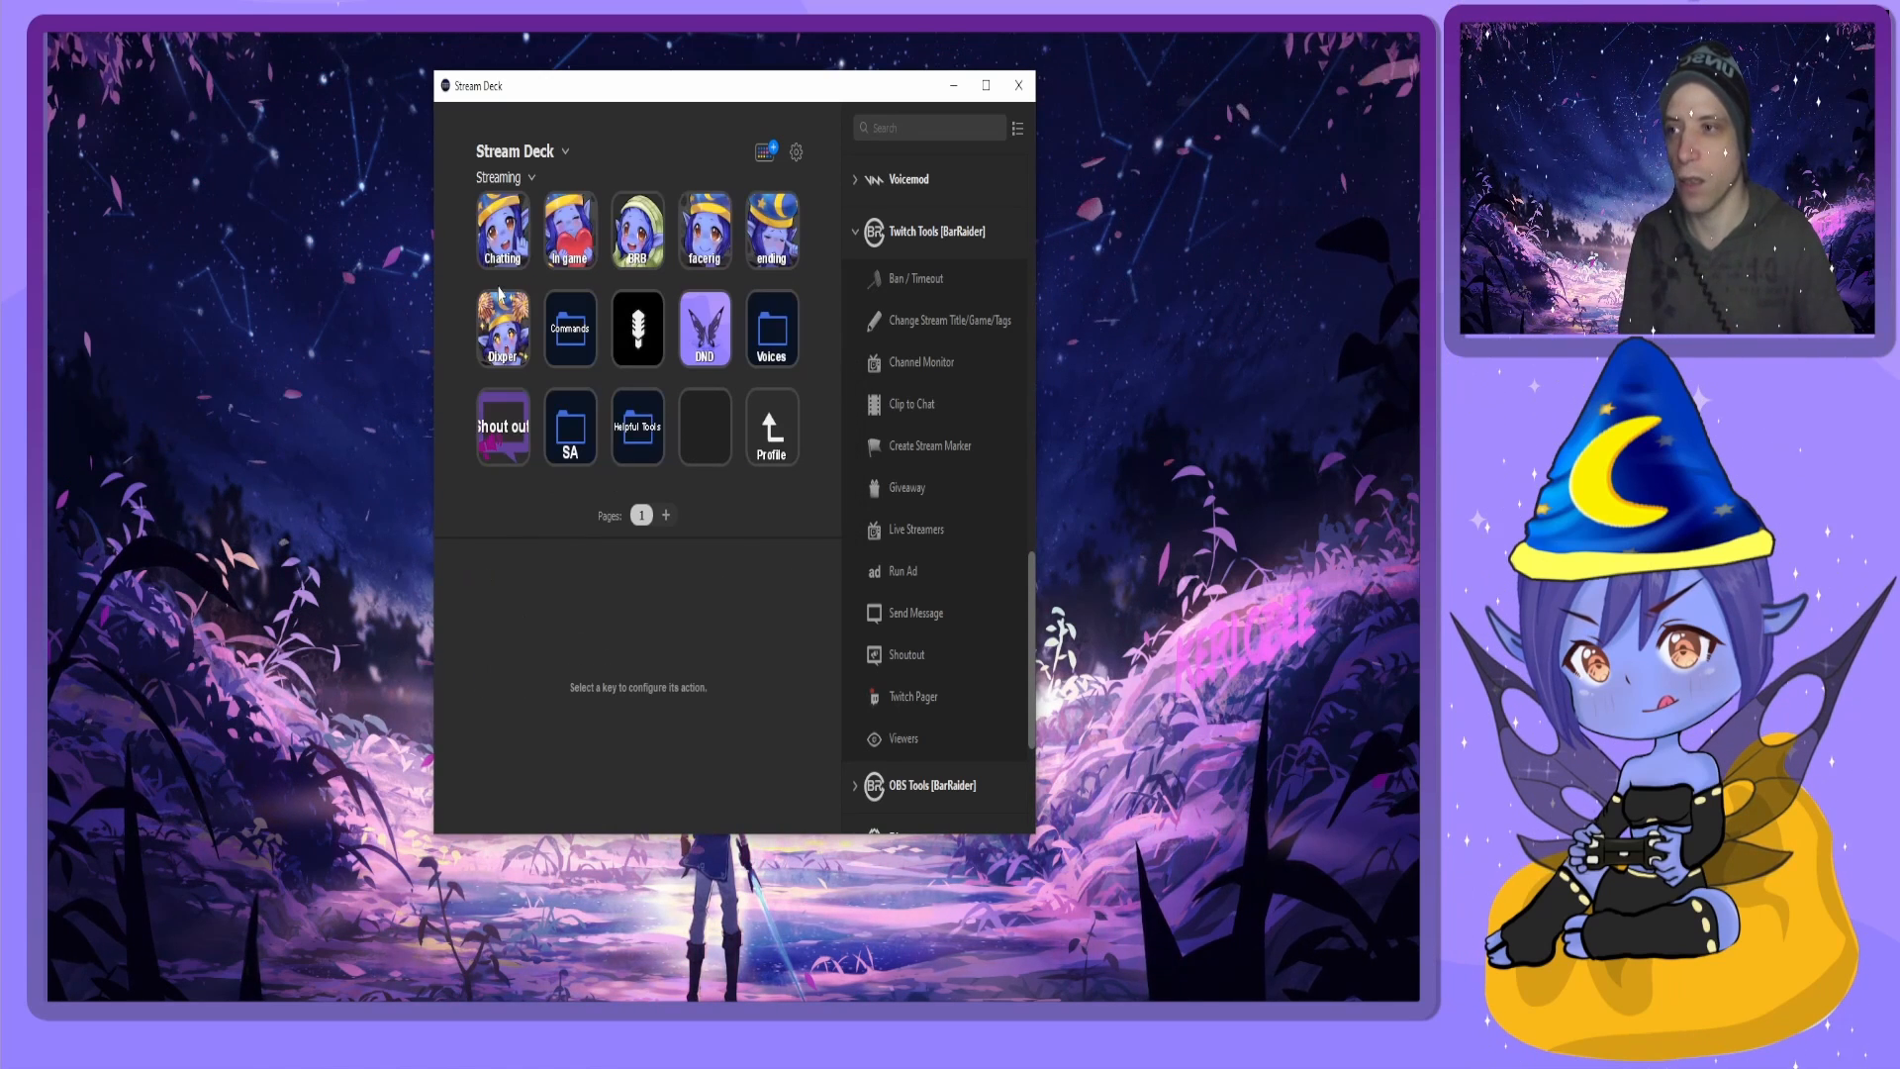
left_click(705, 426)
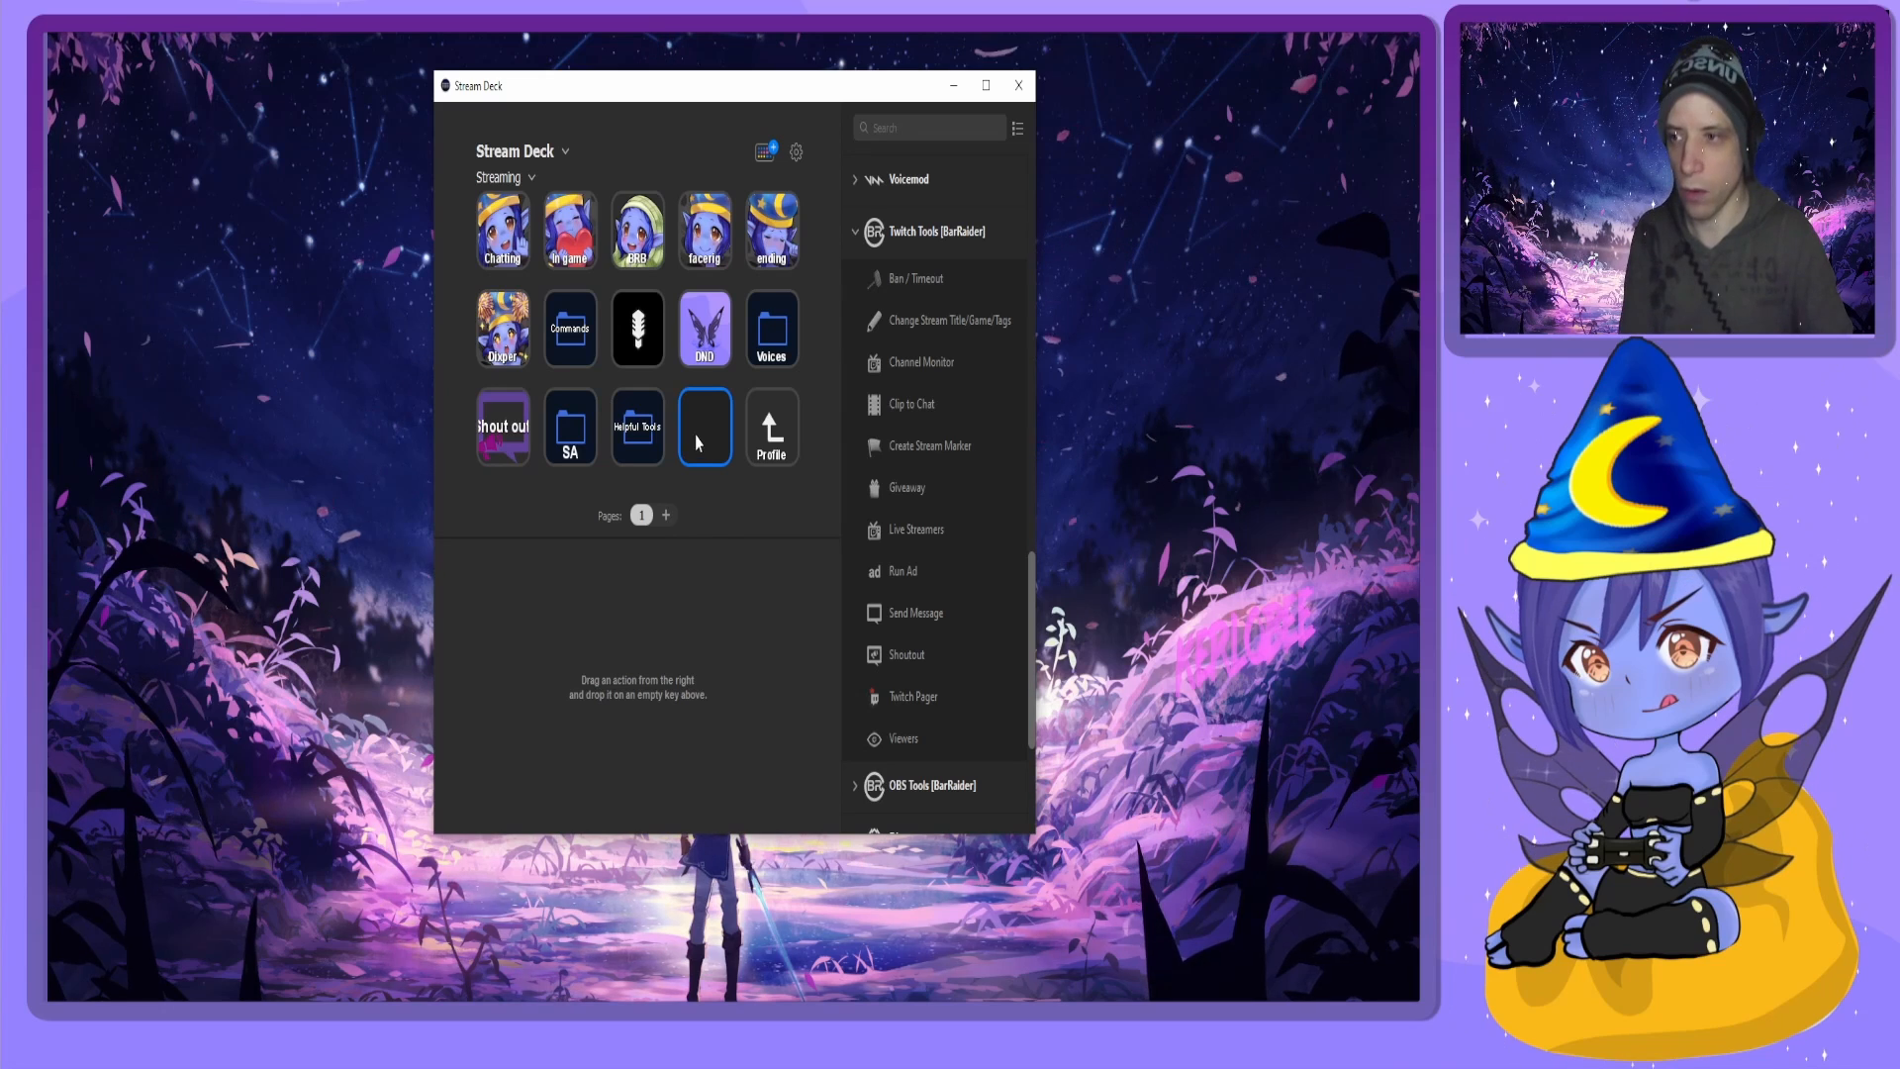
left_click(772, 435)
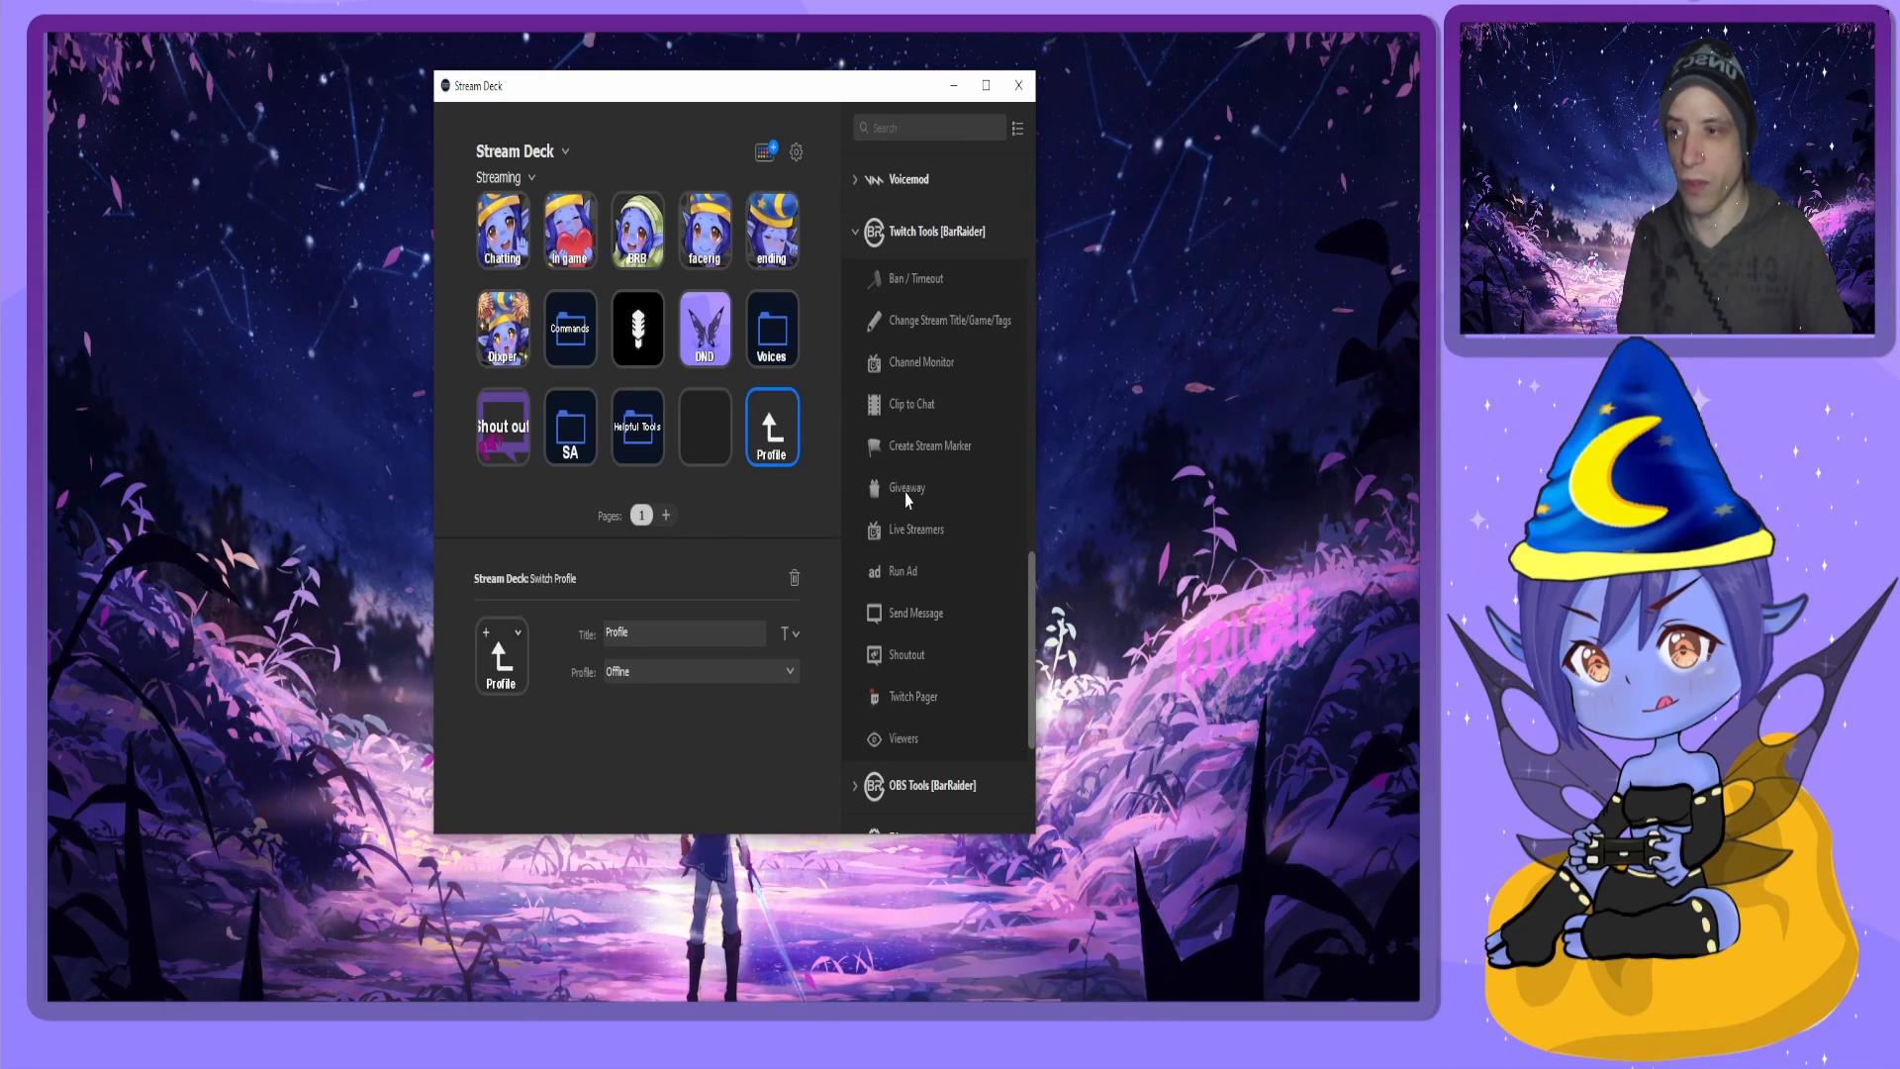
Place a Switch Profile action on the fourth key of the last row, keeping Next Profile as its target.
scroll(915, 495, "up", 10)
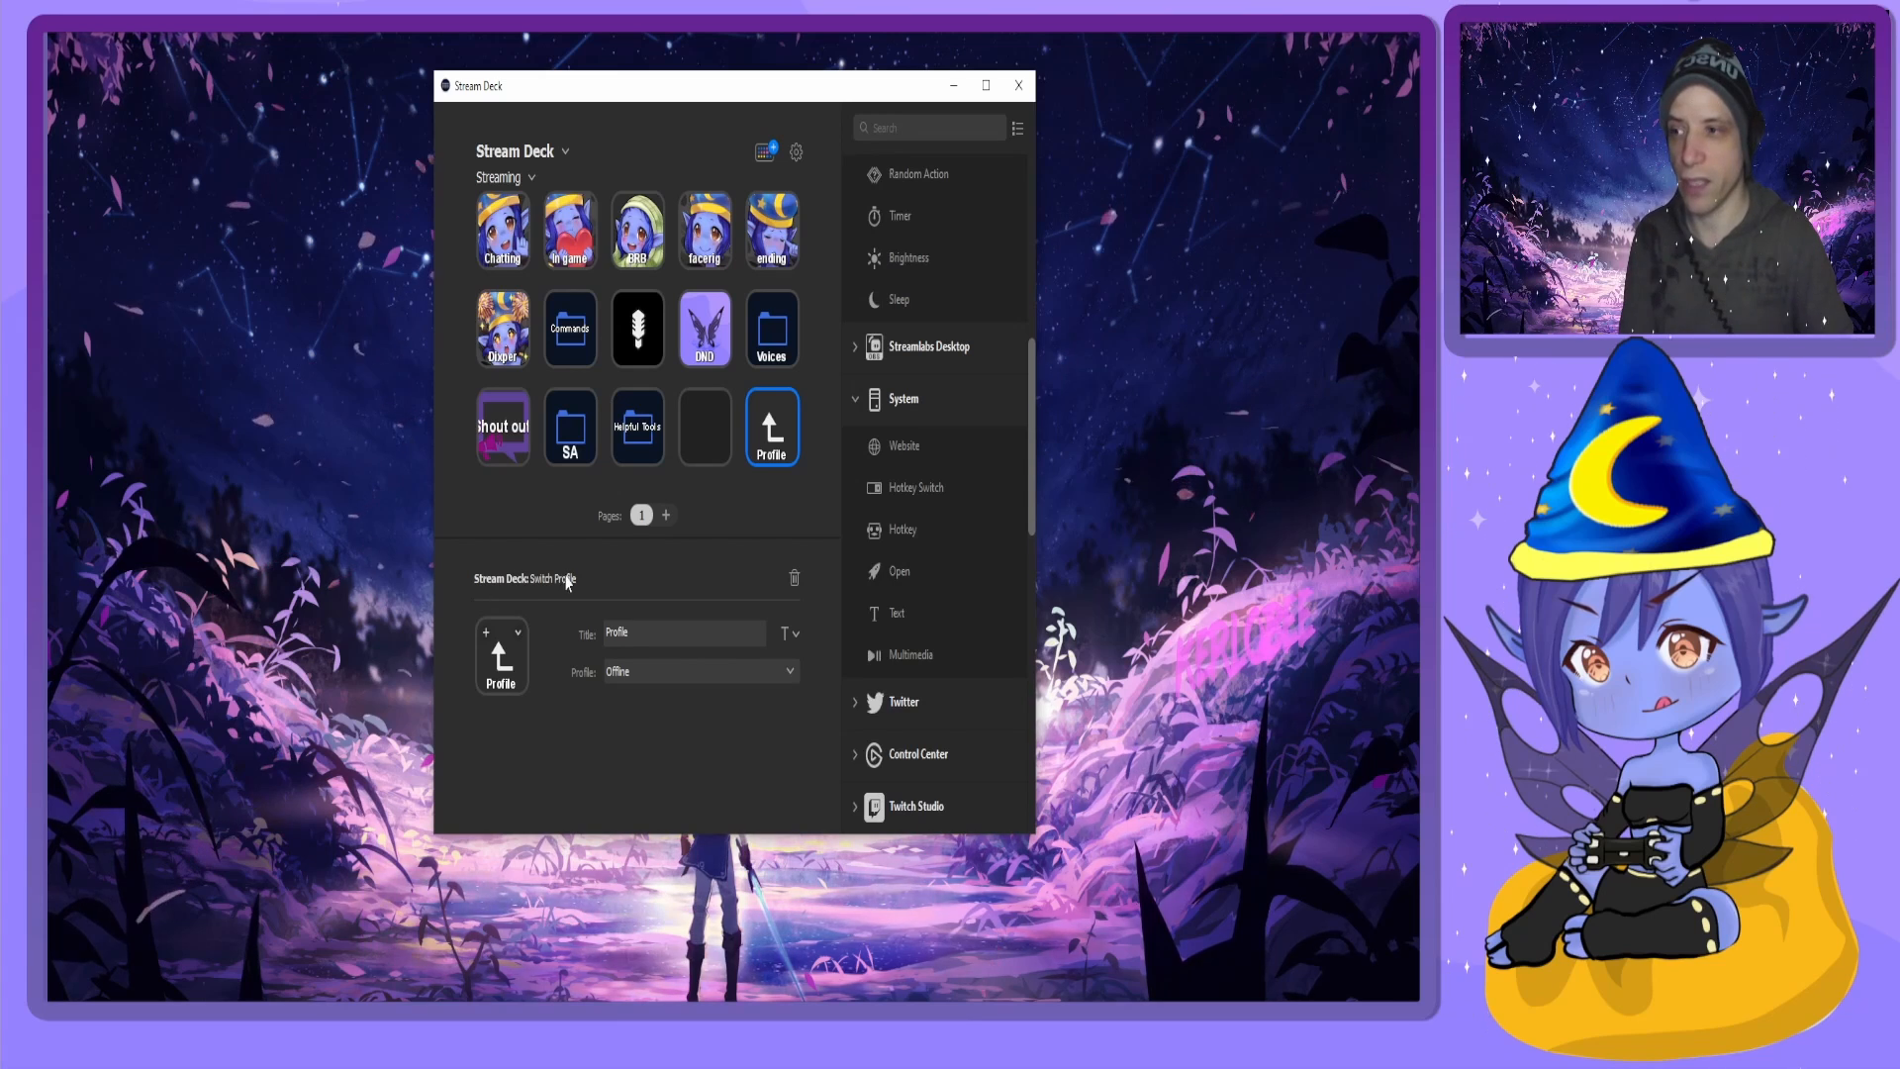
scroll(937, 475, "up", 5)
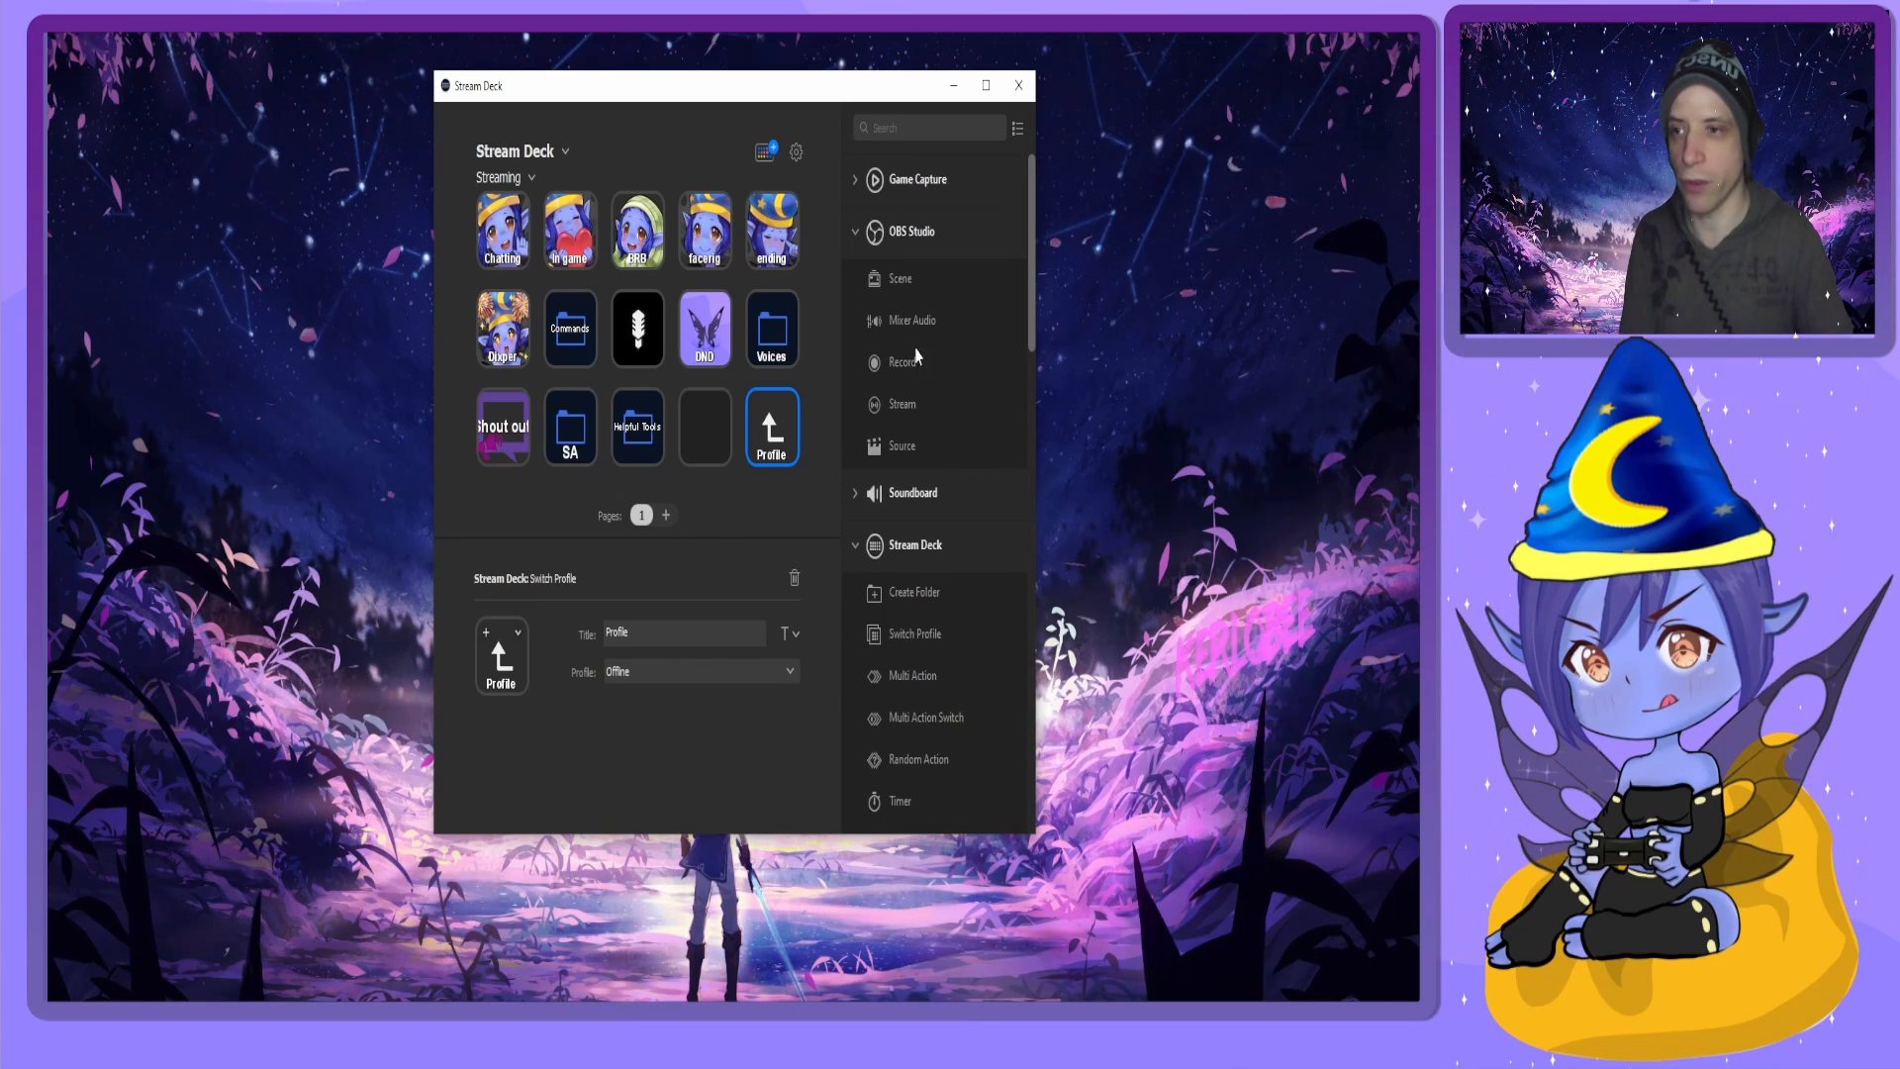
scroll(919, 396, "down", 2)
left_click_drag(928, 495, 713, 445)
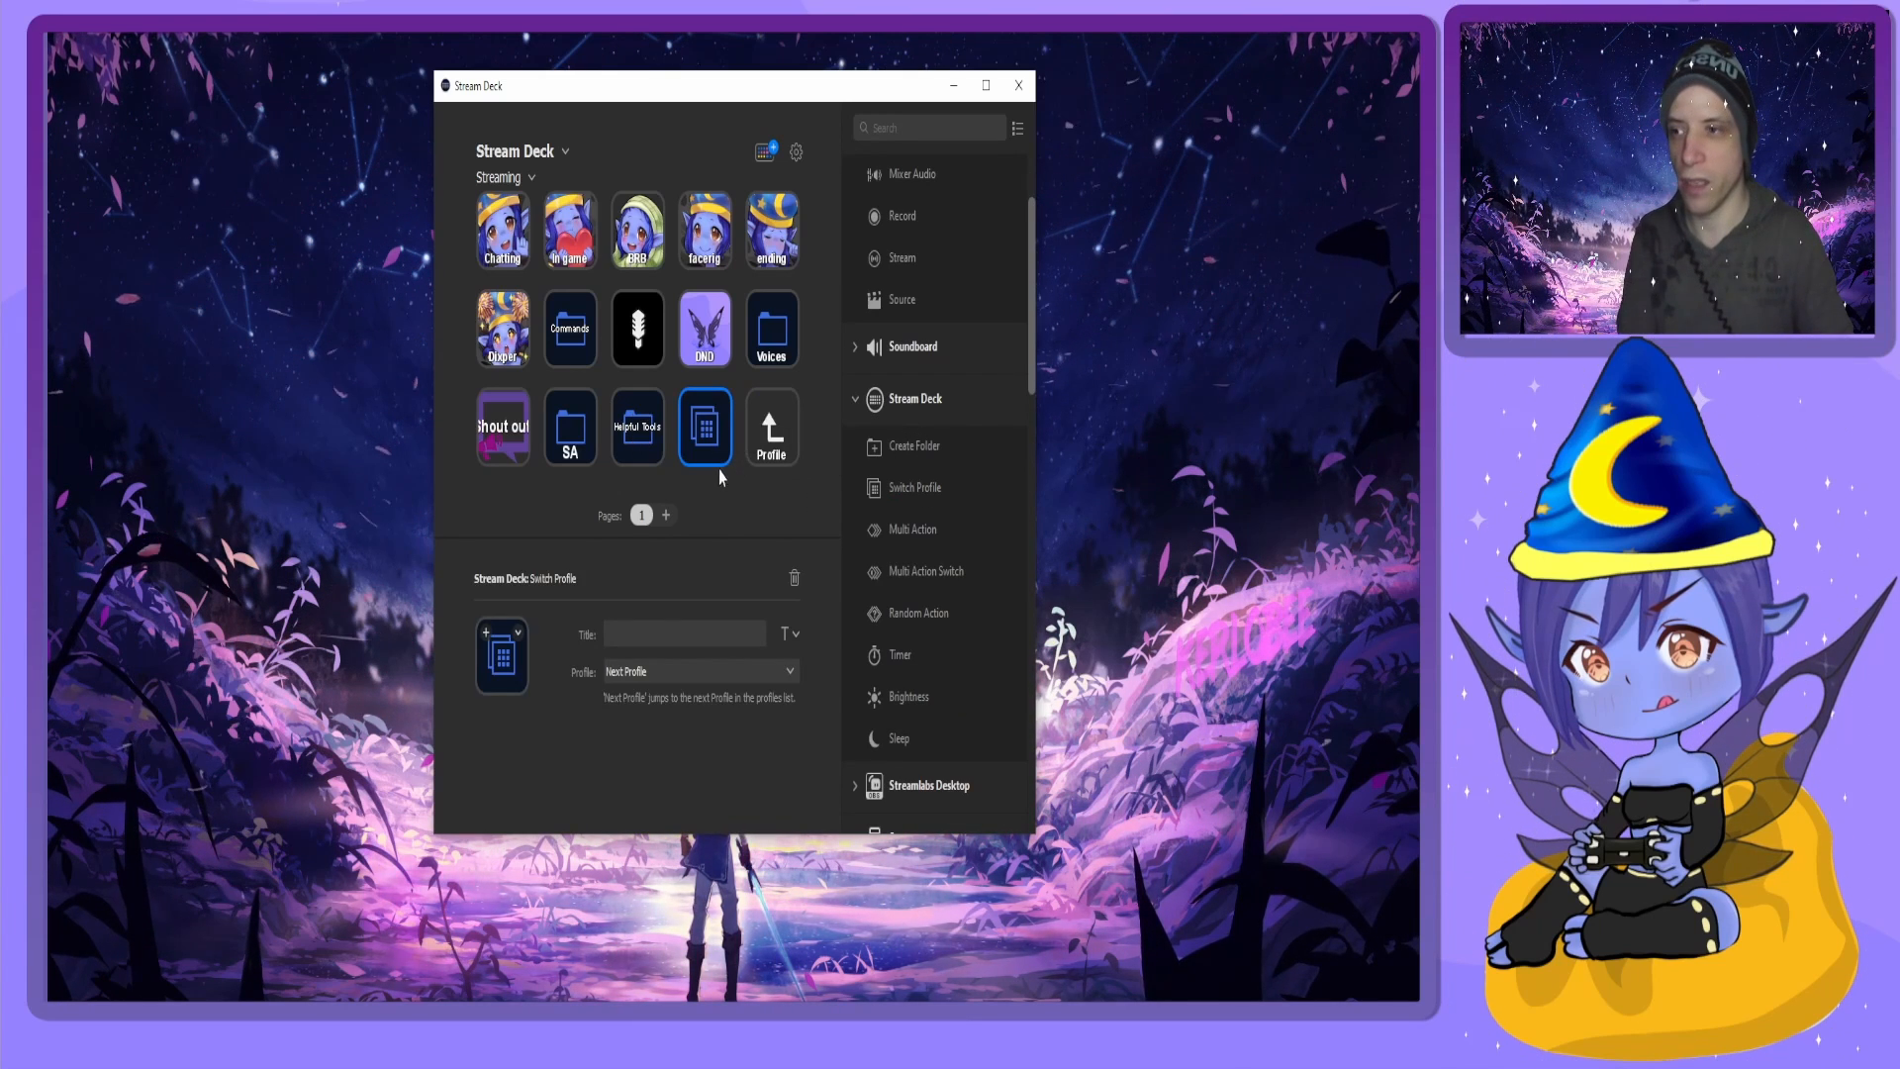
left_click(680, 671)
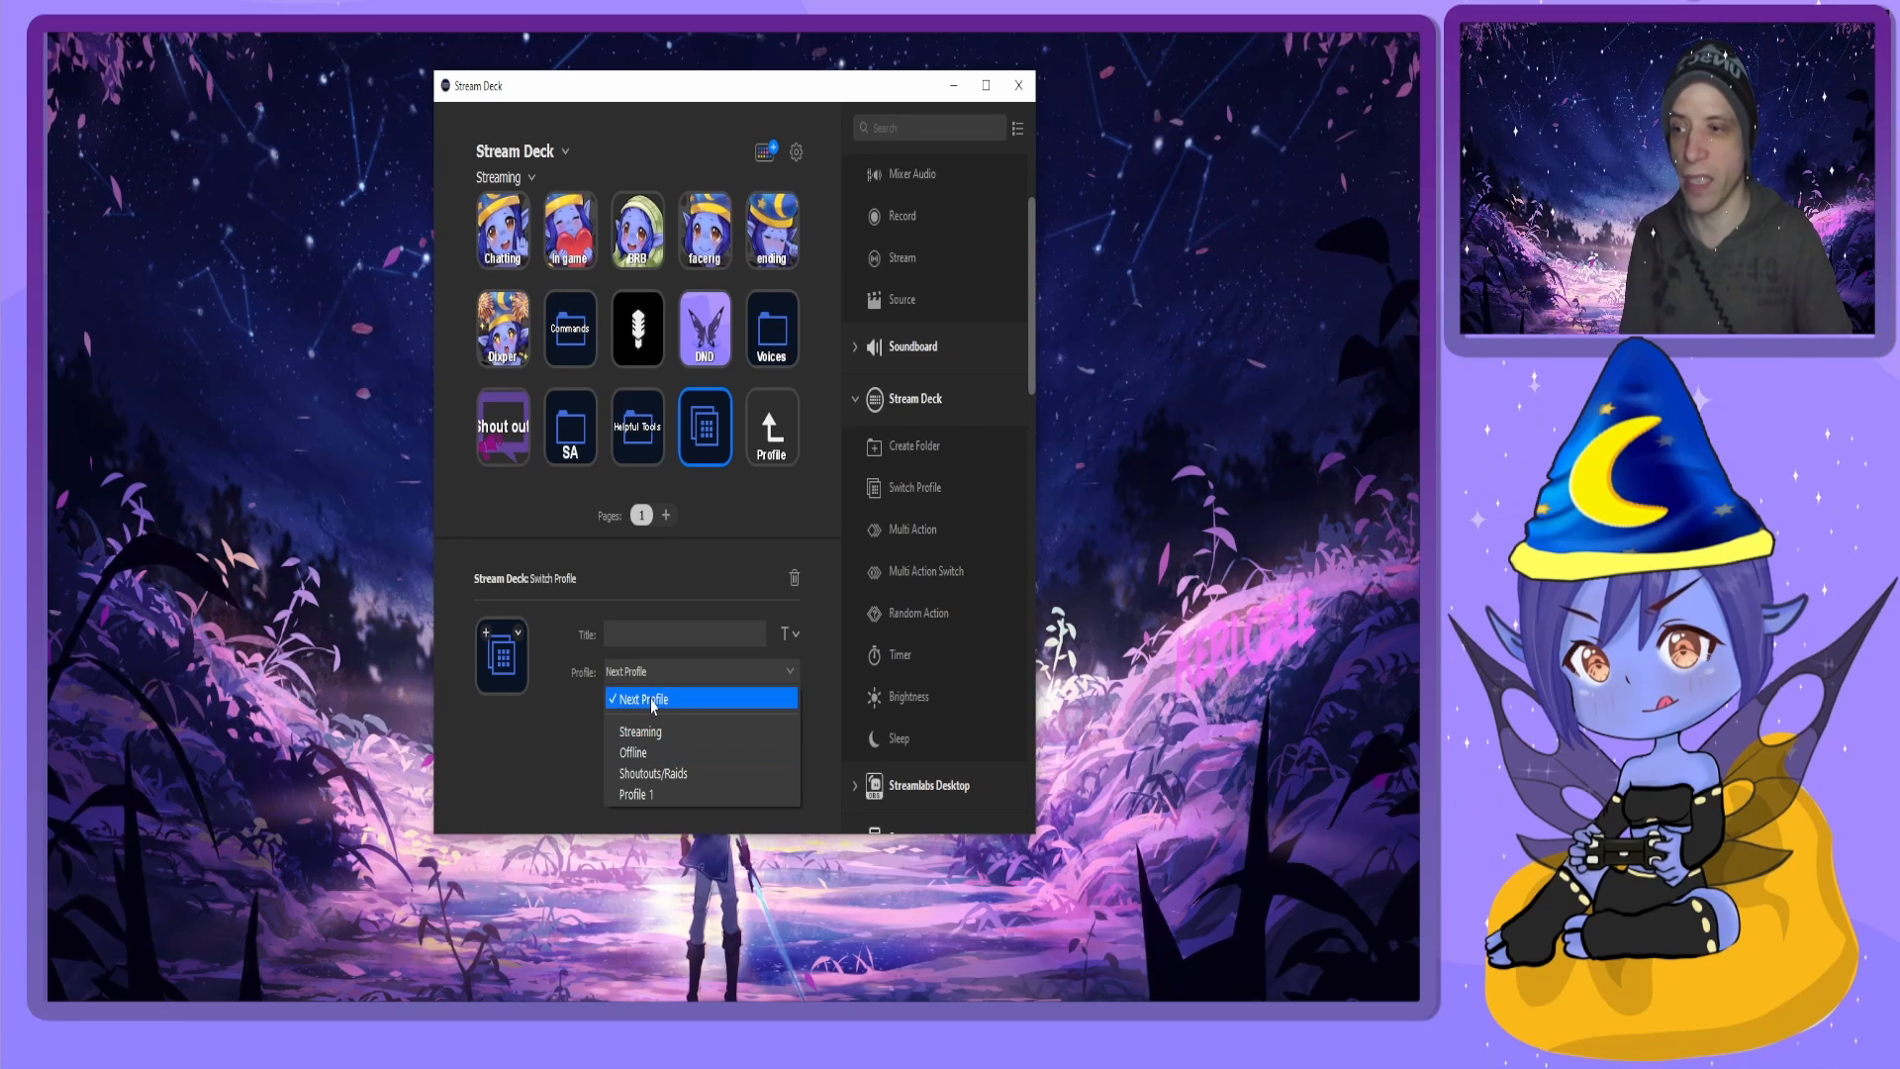
left_click(653, 700)
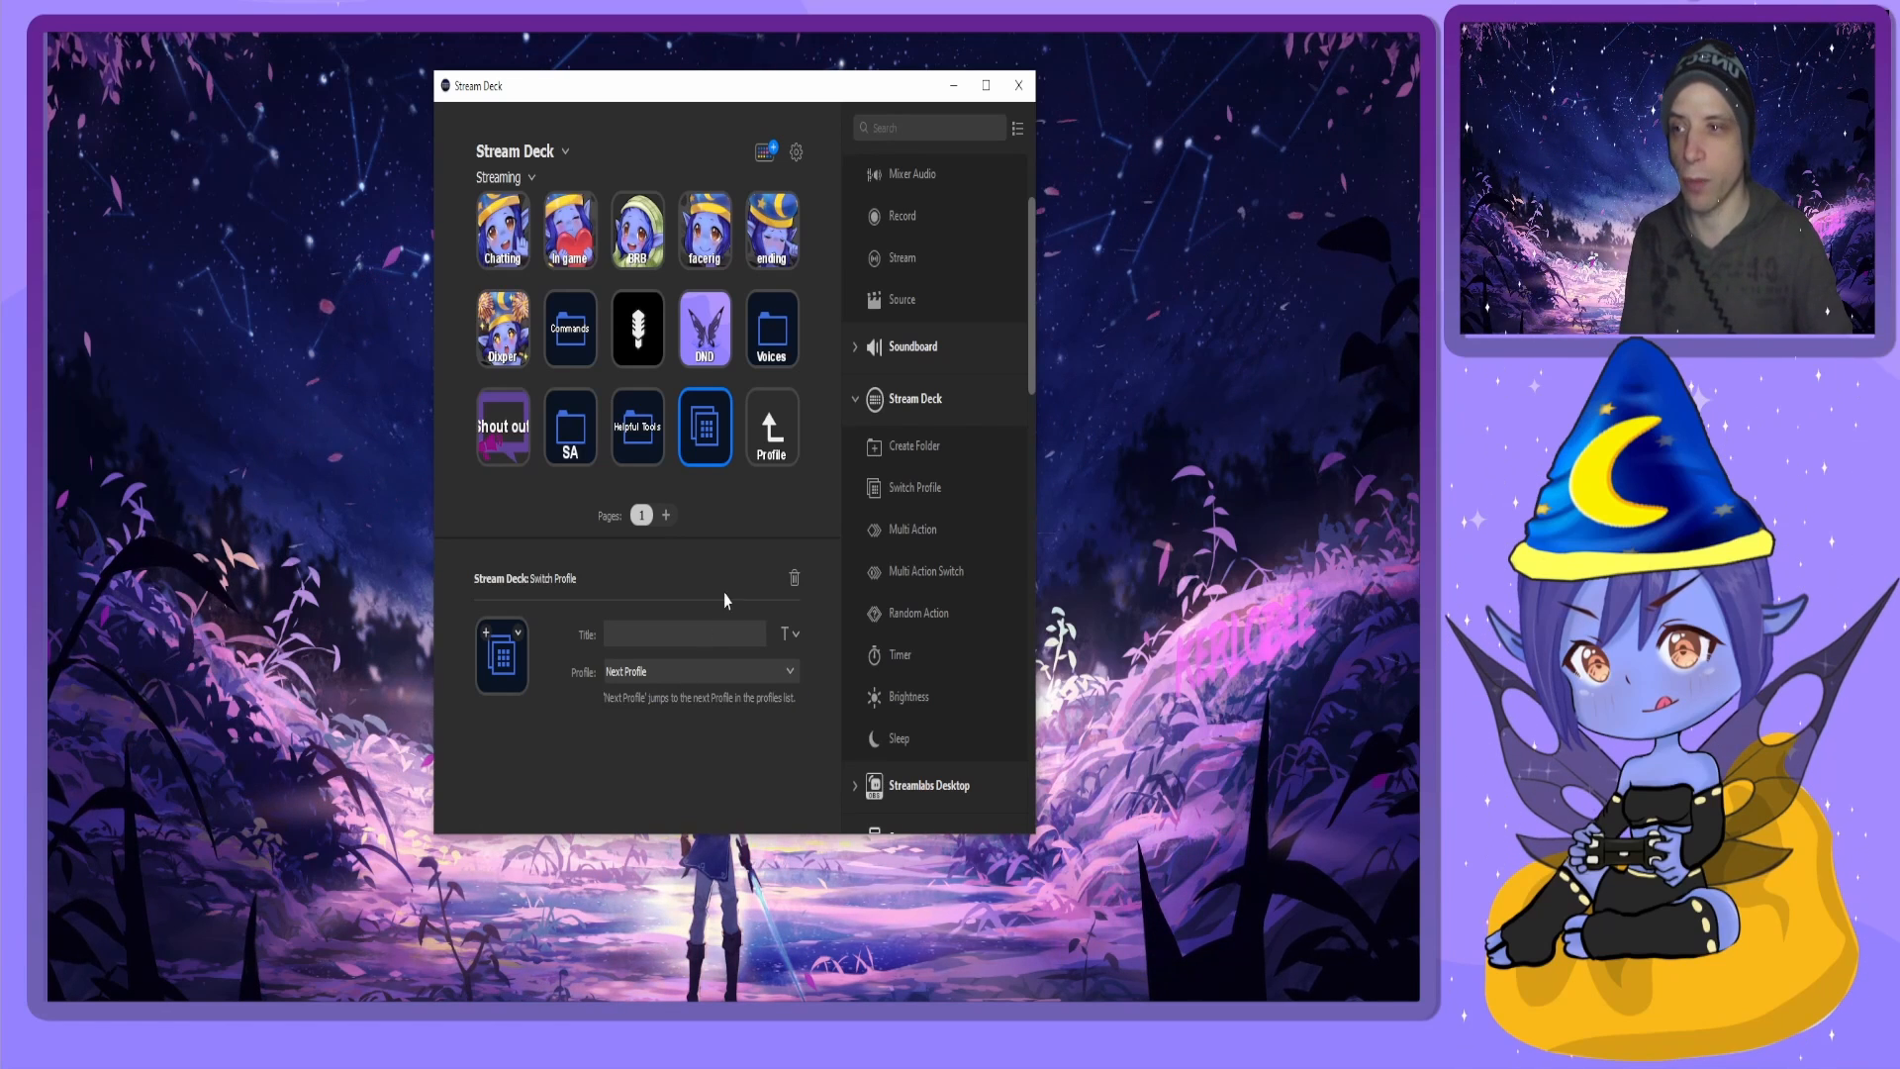
Switch to the Offline profile and inspect its Games, Mute, drawing studio and Spotify keys.
double_click(714, 466)
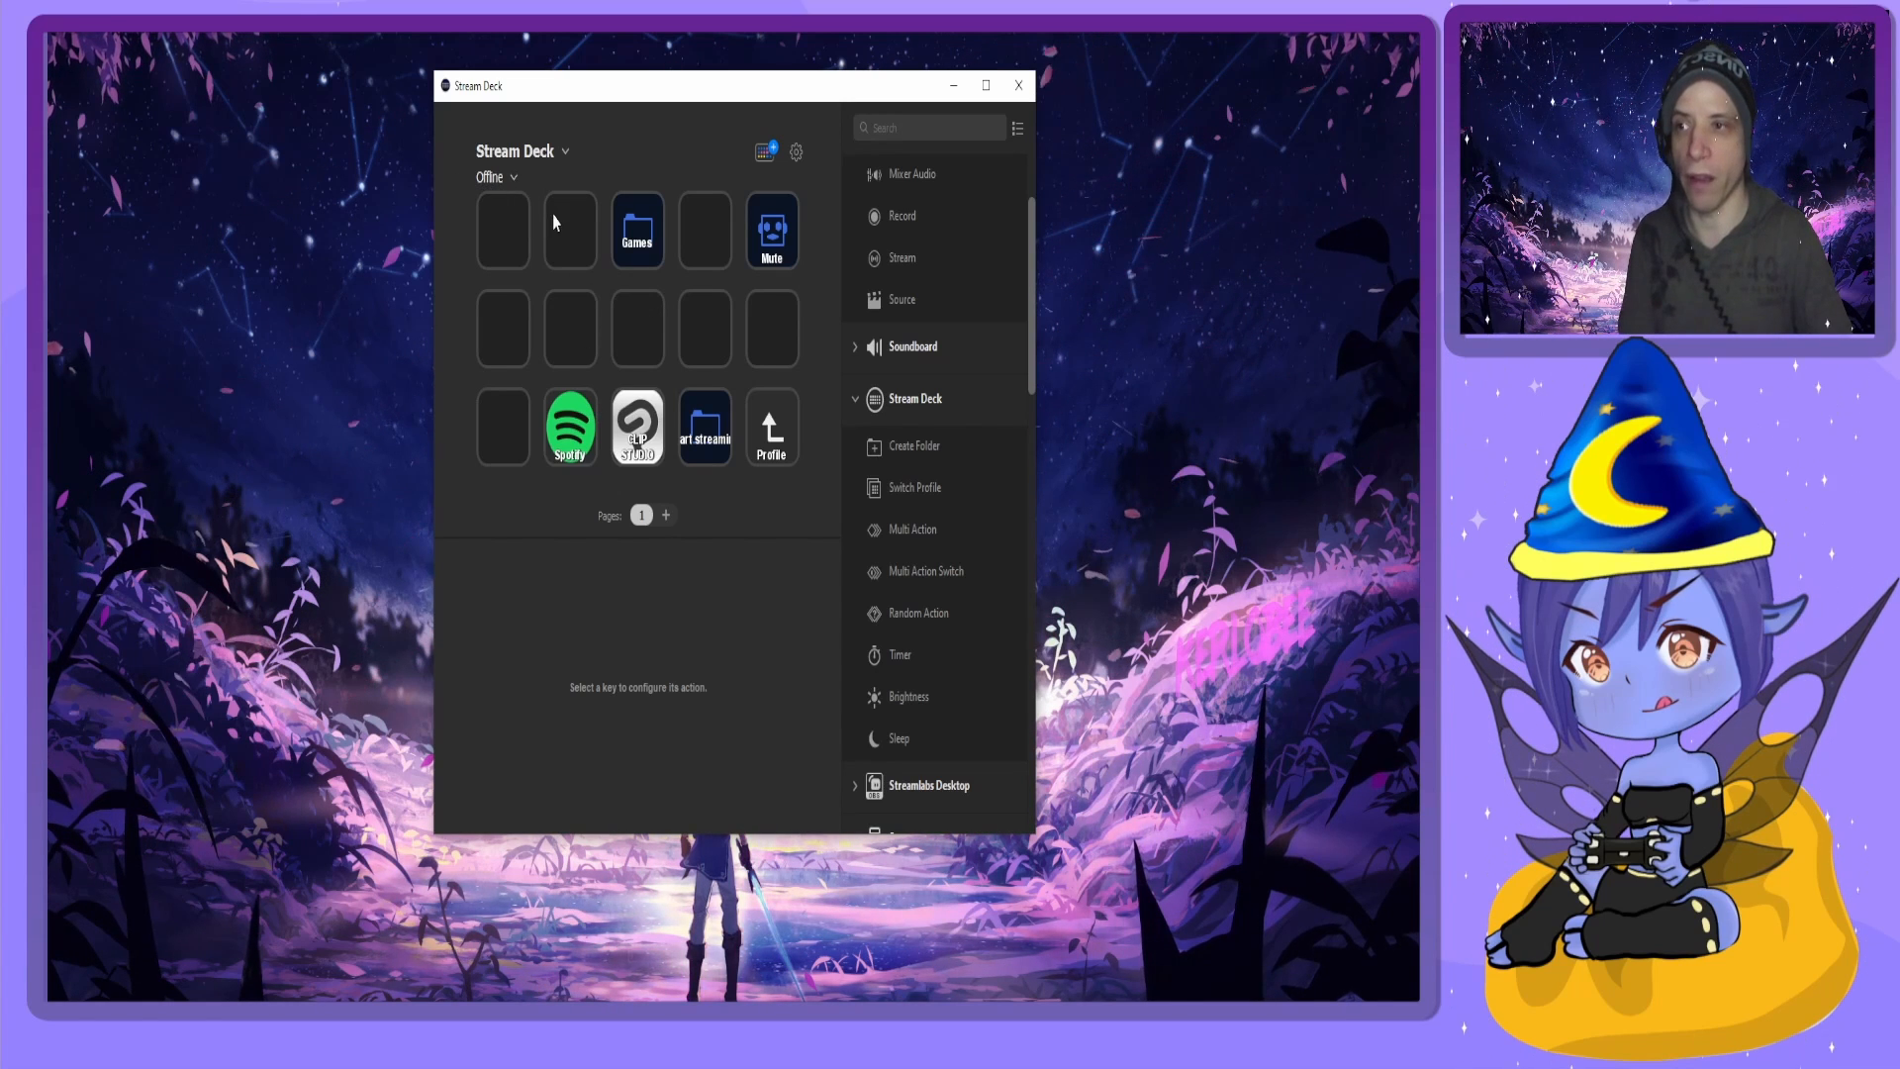
left_click(650, 256)
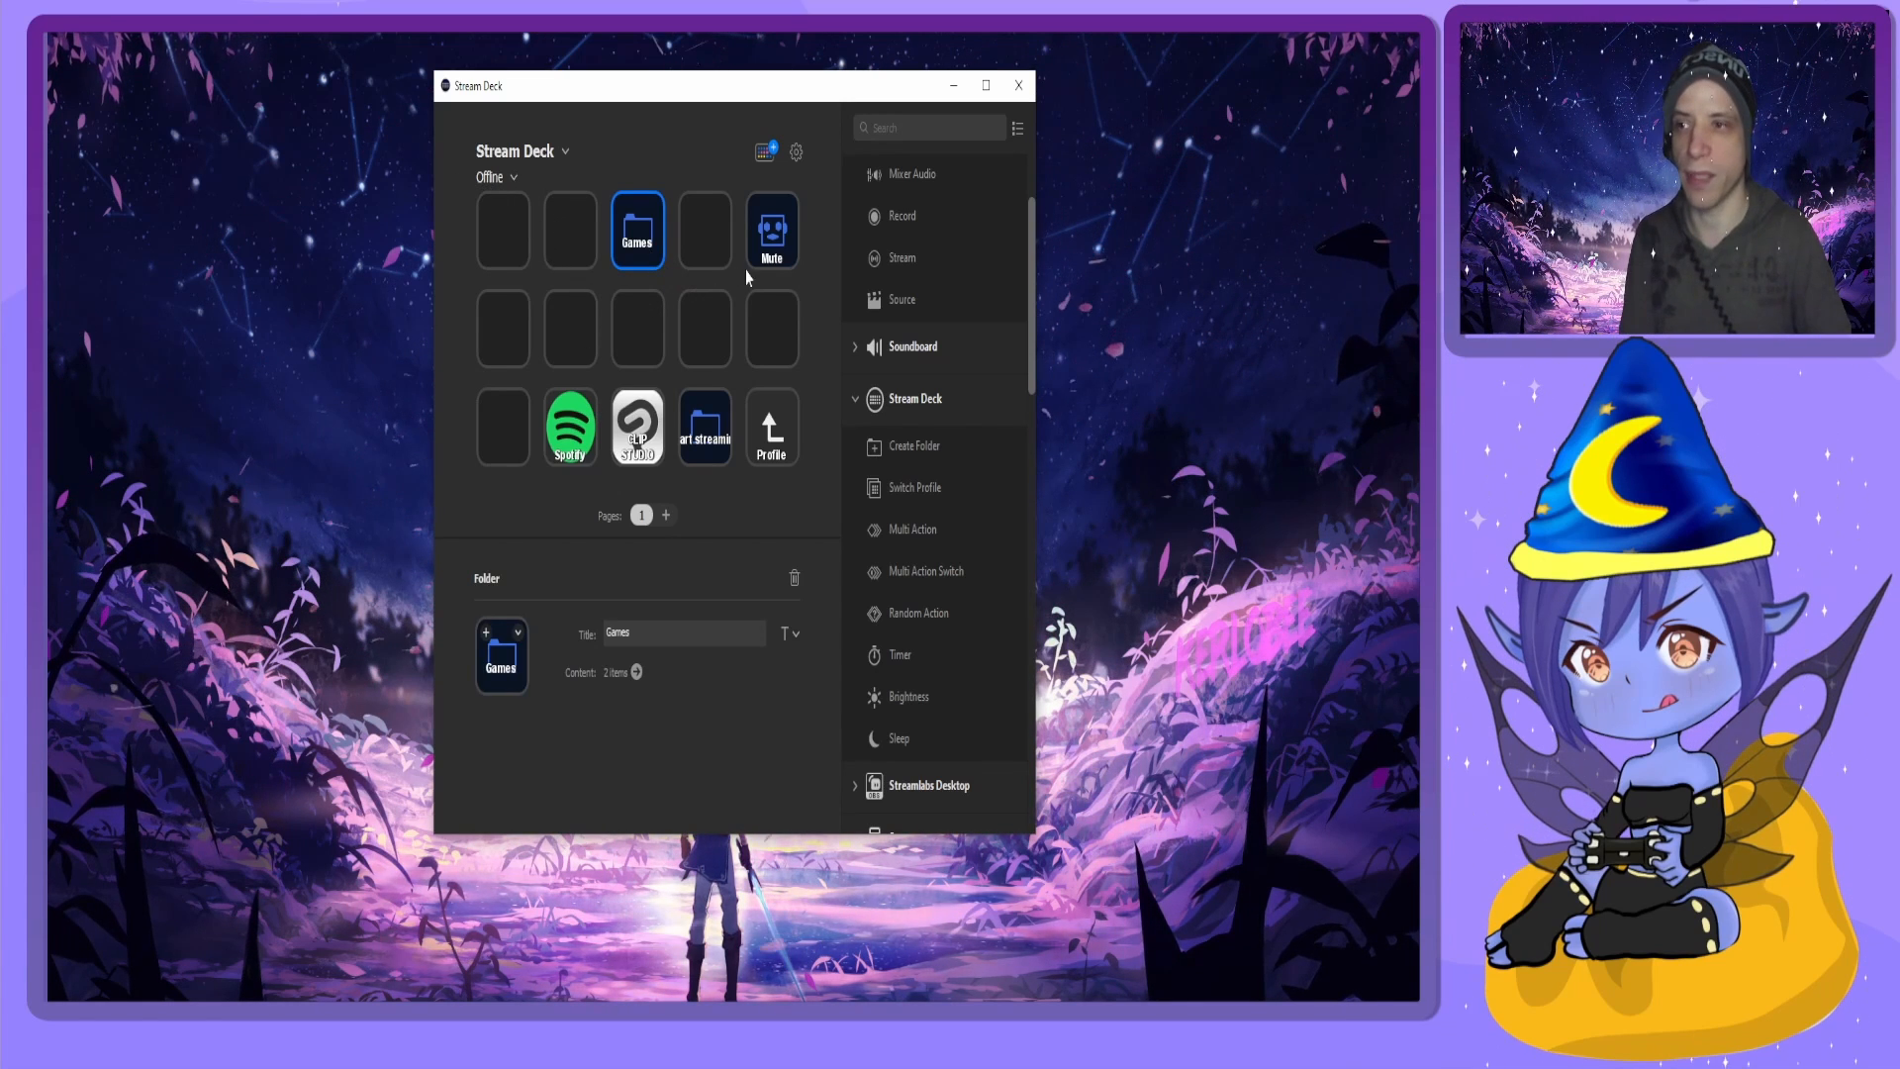
left_click(776, 258)
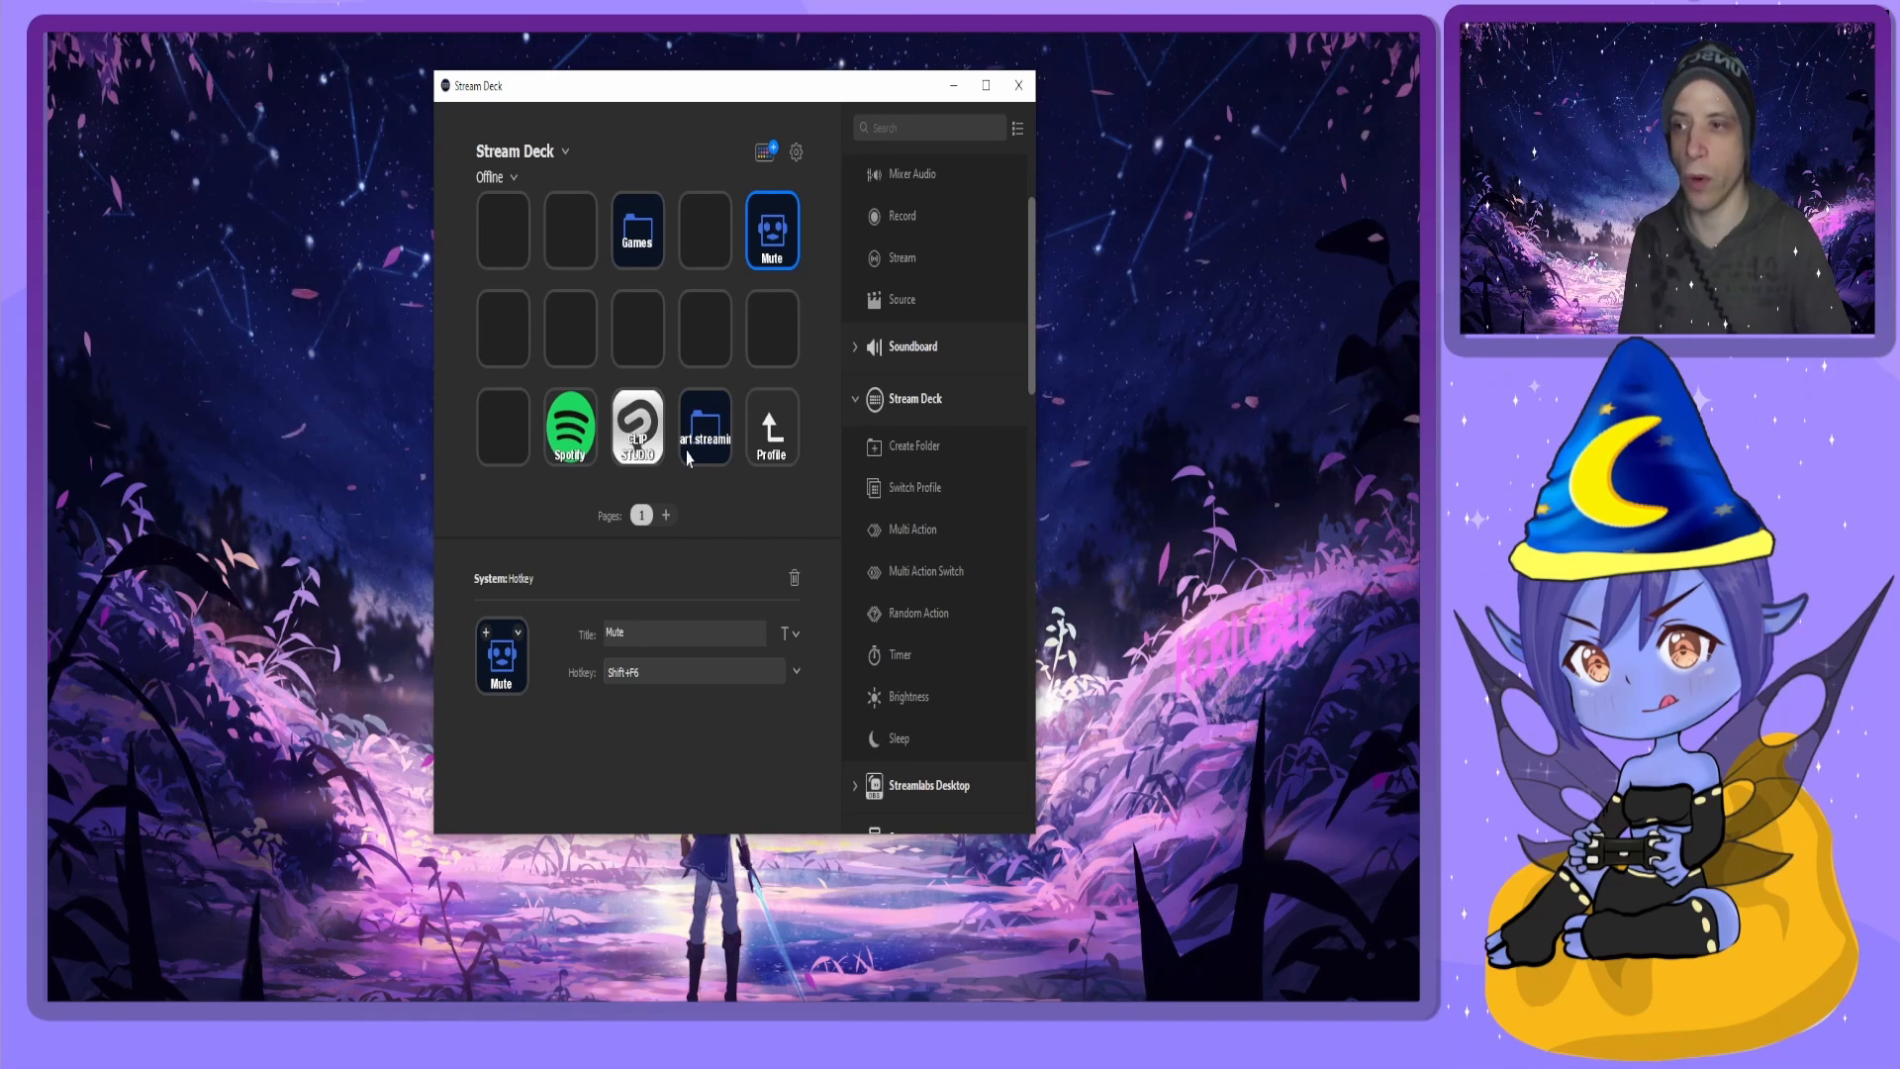
left_click(637, 427)
left_click(571, 427)
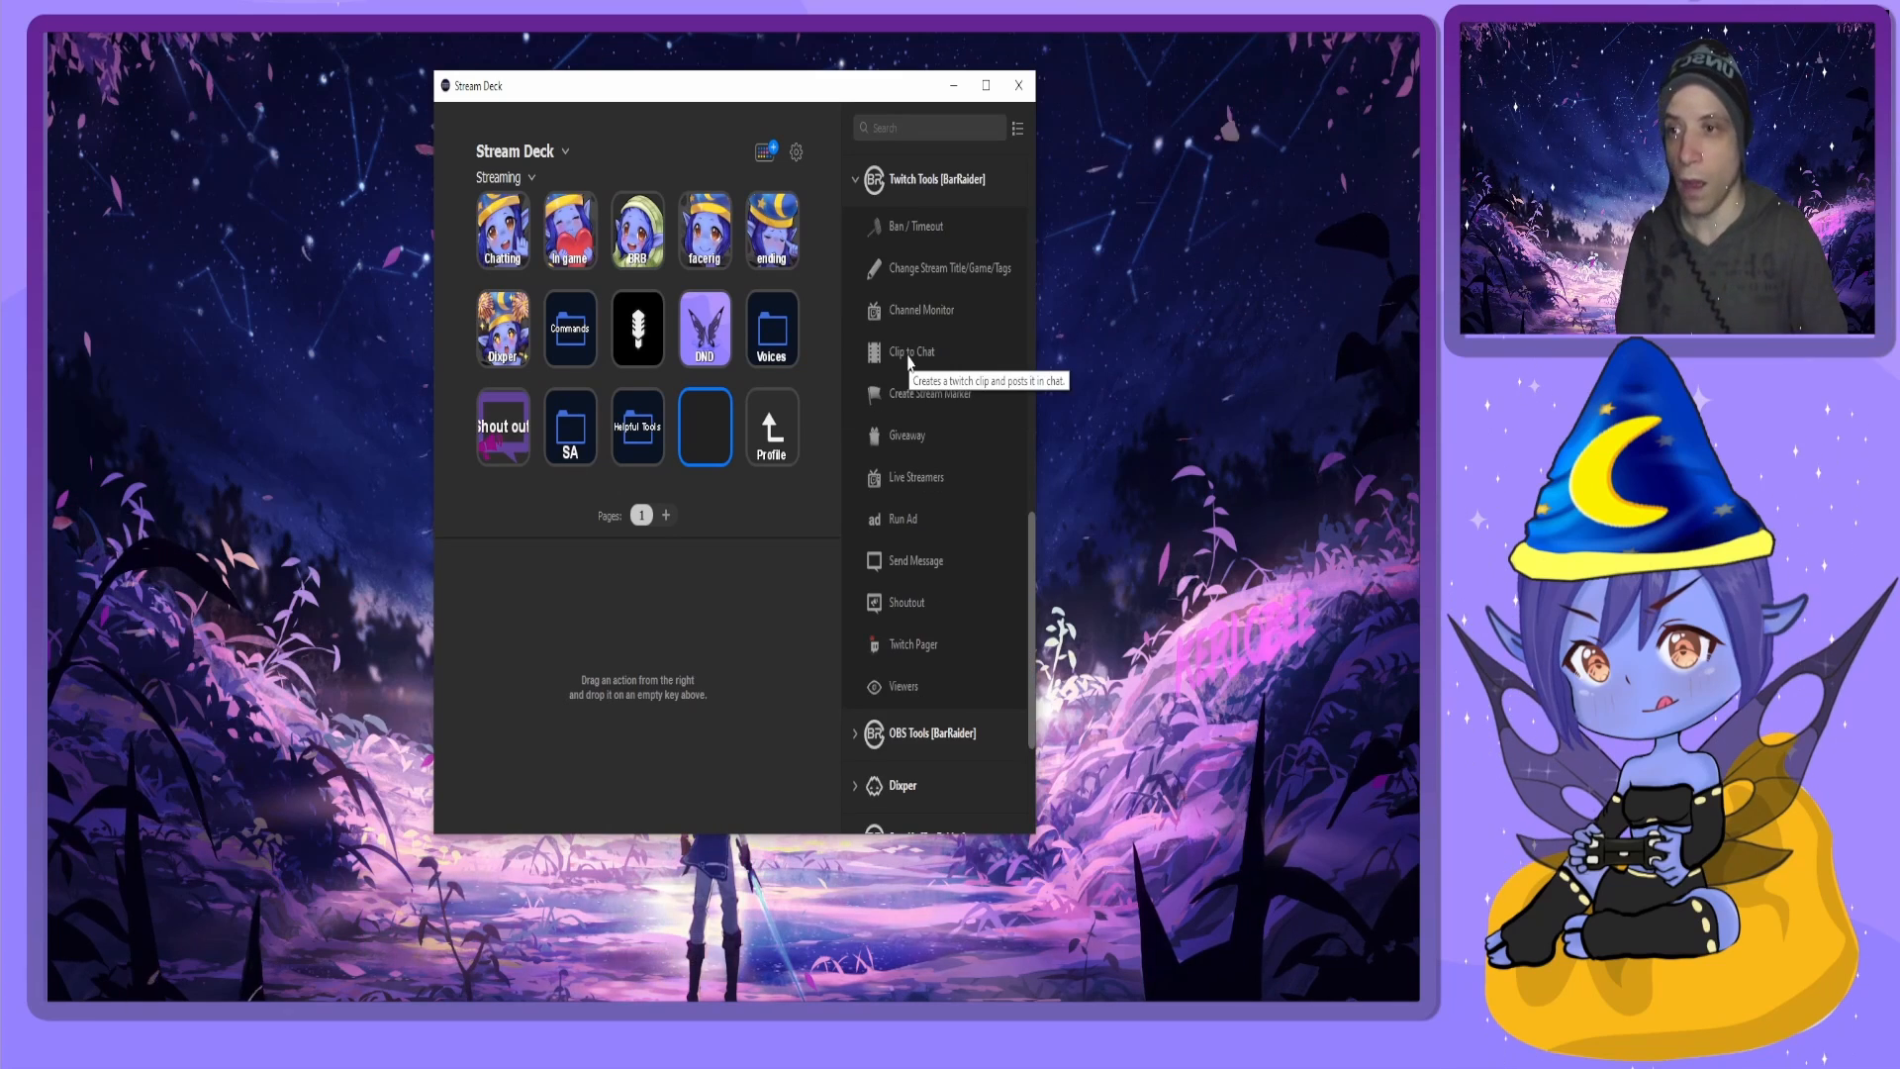
Place a Twitch Tools Clip to Chat action on the empty fourth key of the last row and delete it again.
left_click_drag(909, 358, 712, 452)
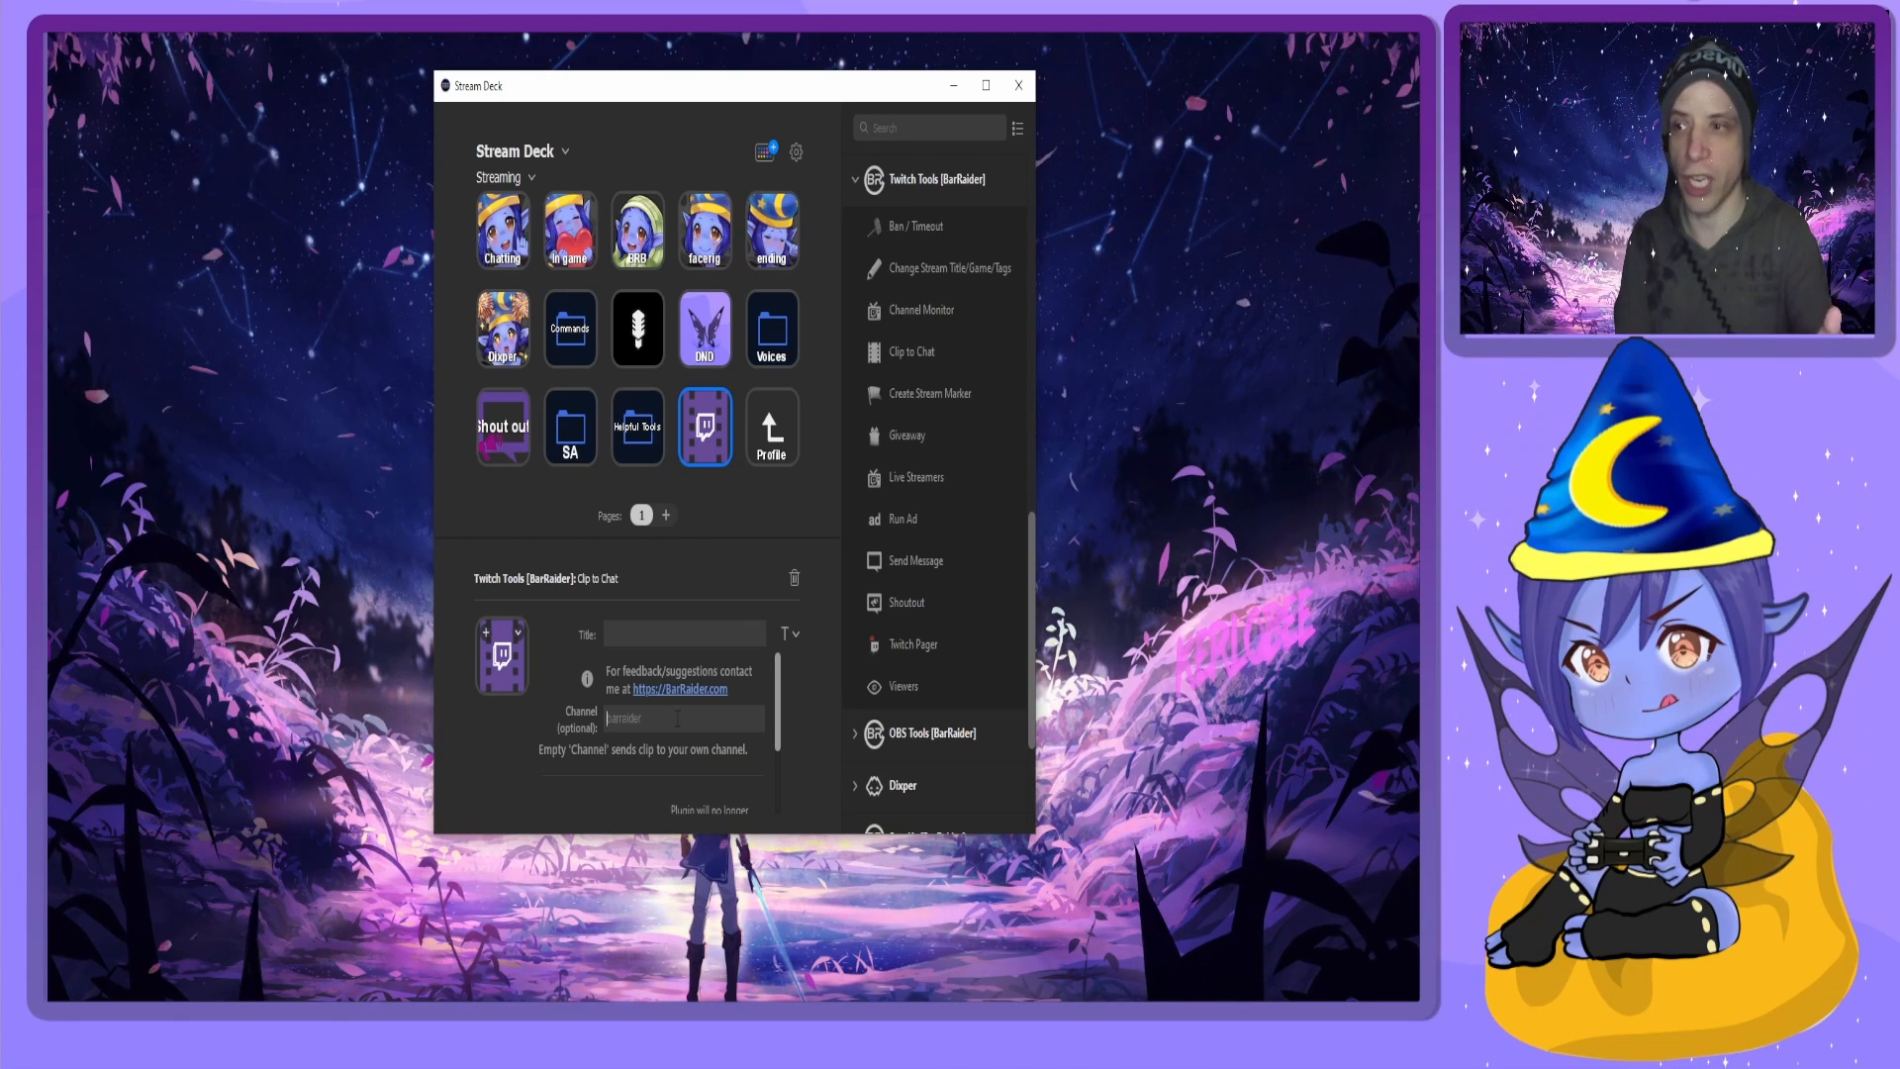
right_click(697, 435)
left_click(720, 477)
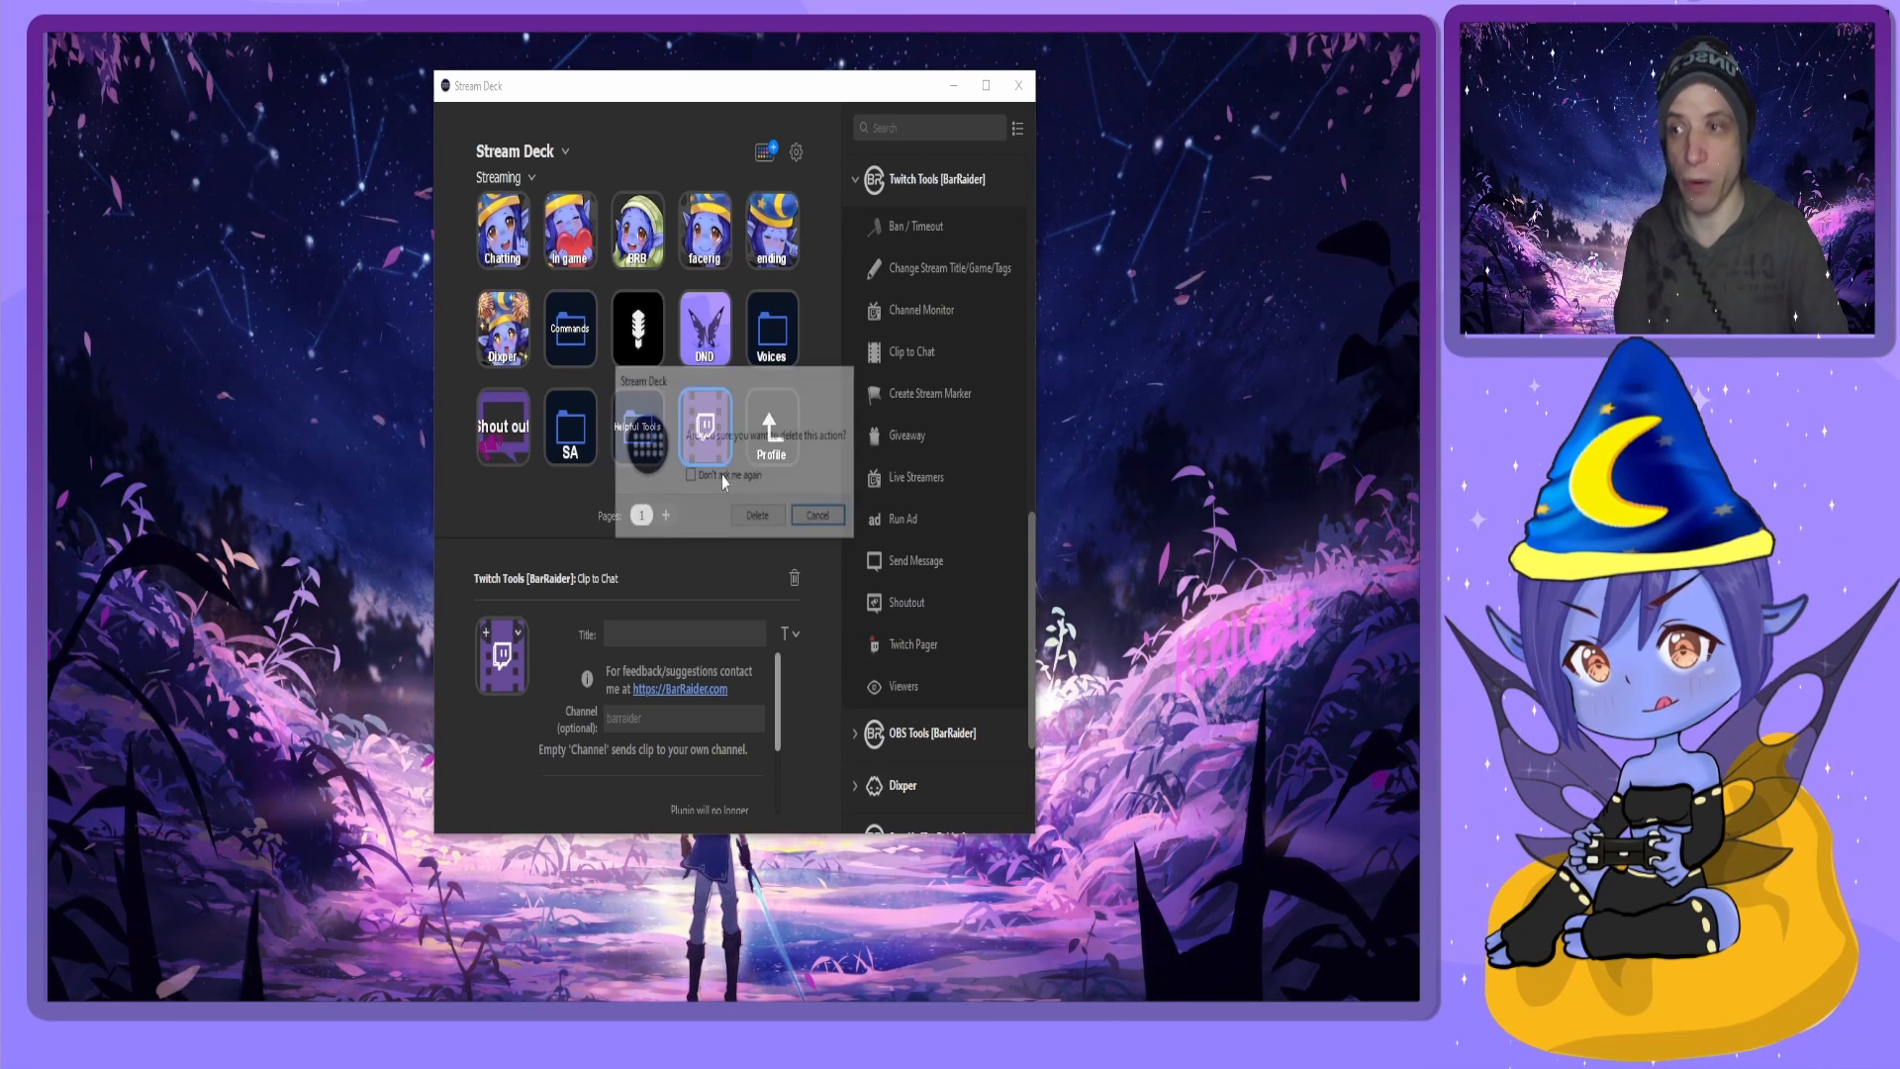
left_click(755, 516)
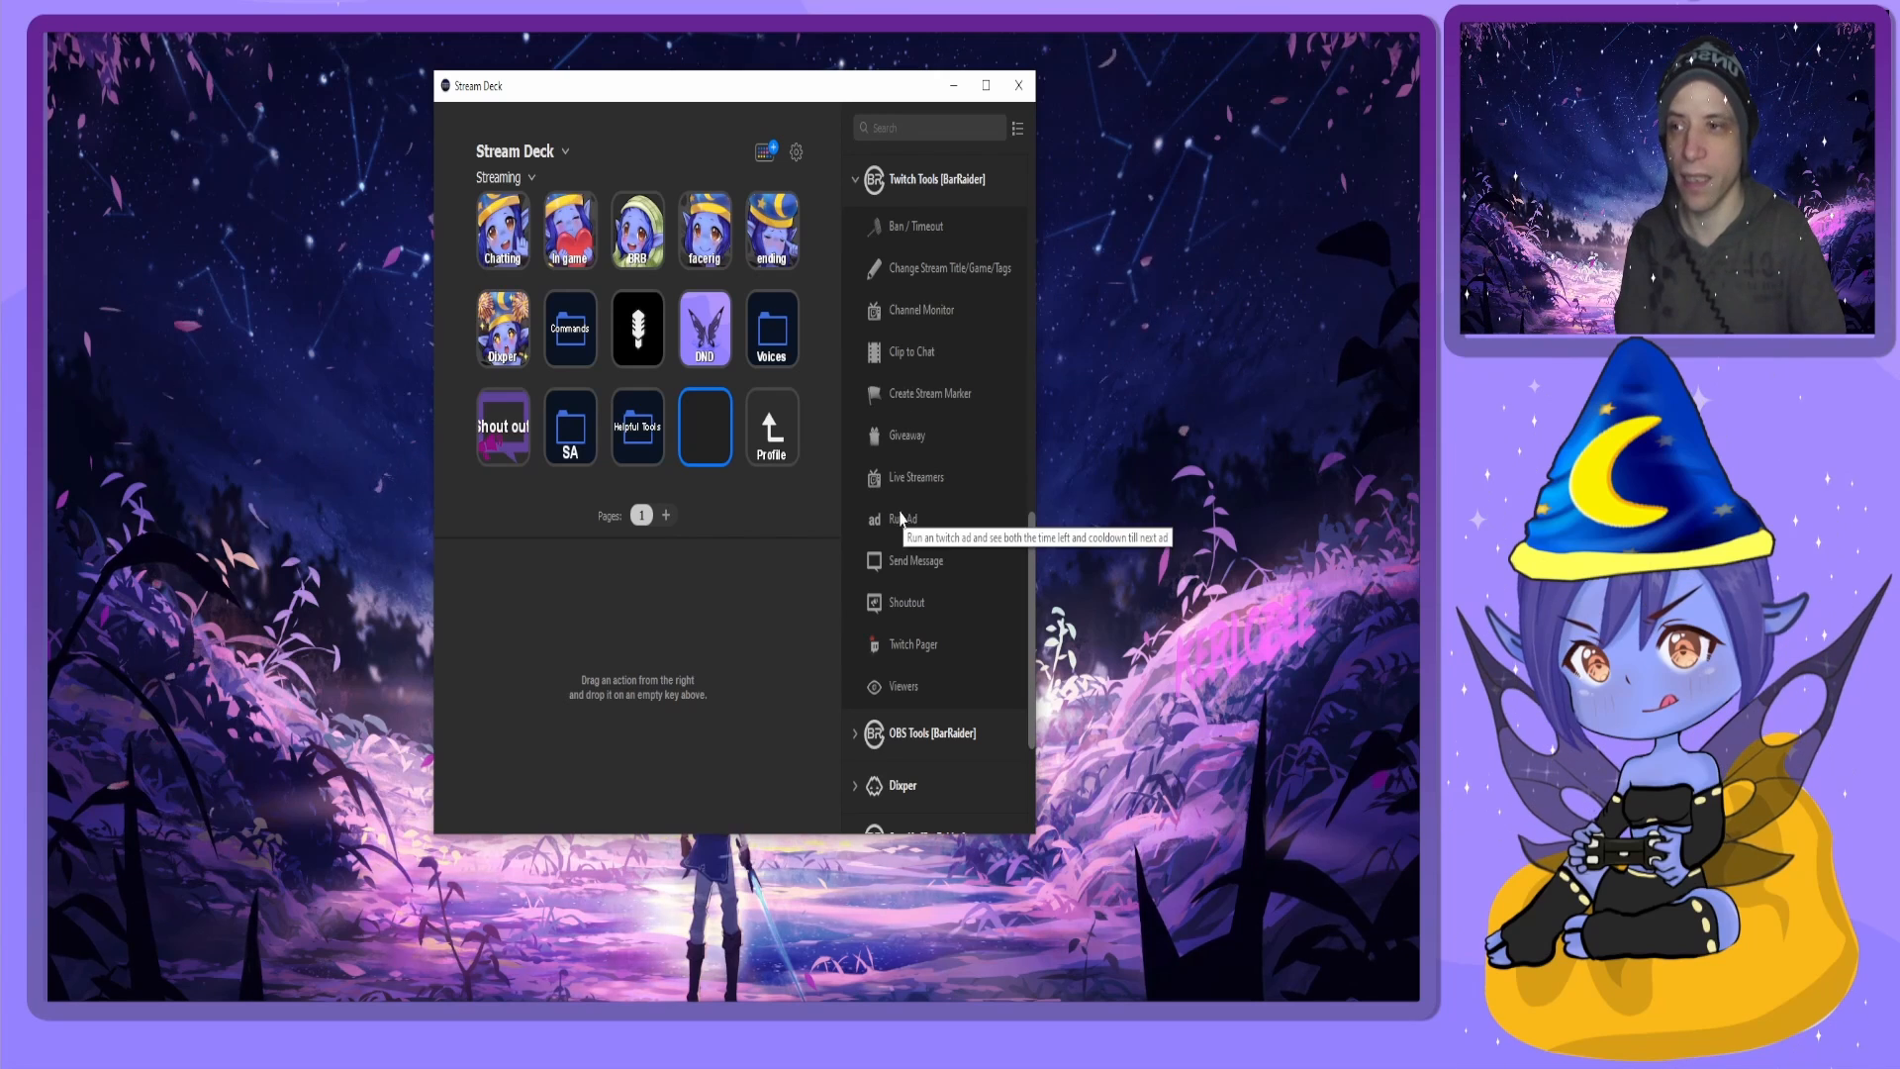
Place a Twitch Tools Run Ad action on the fourth key of the last row, keeping its ad length at 30 seconds.
left_click_drag(900, 518, 723, 446)
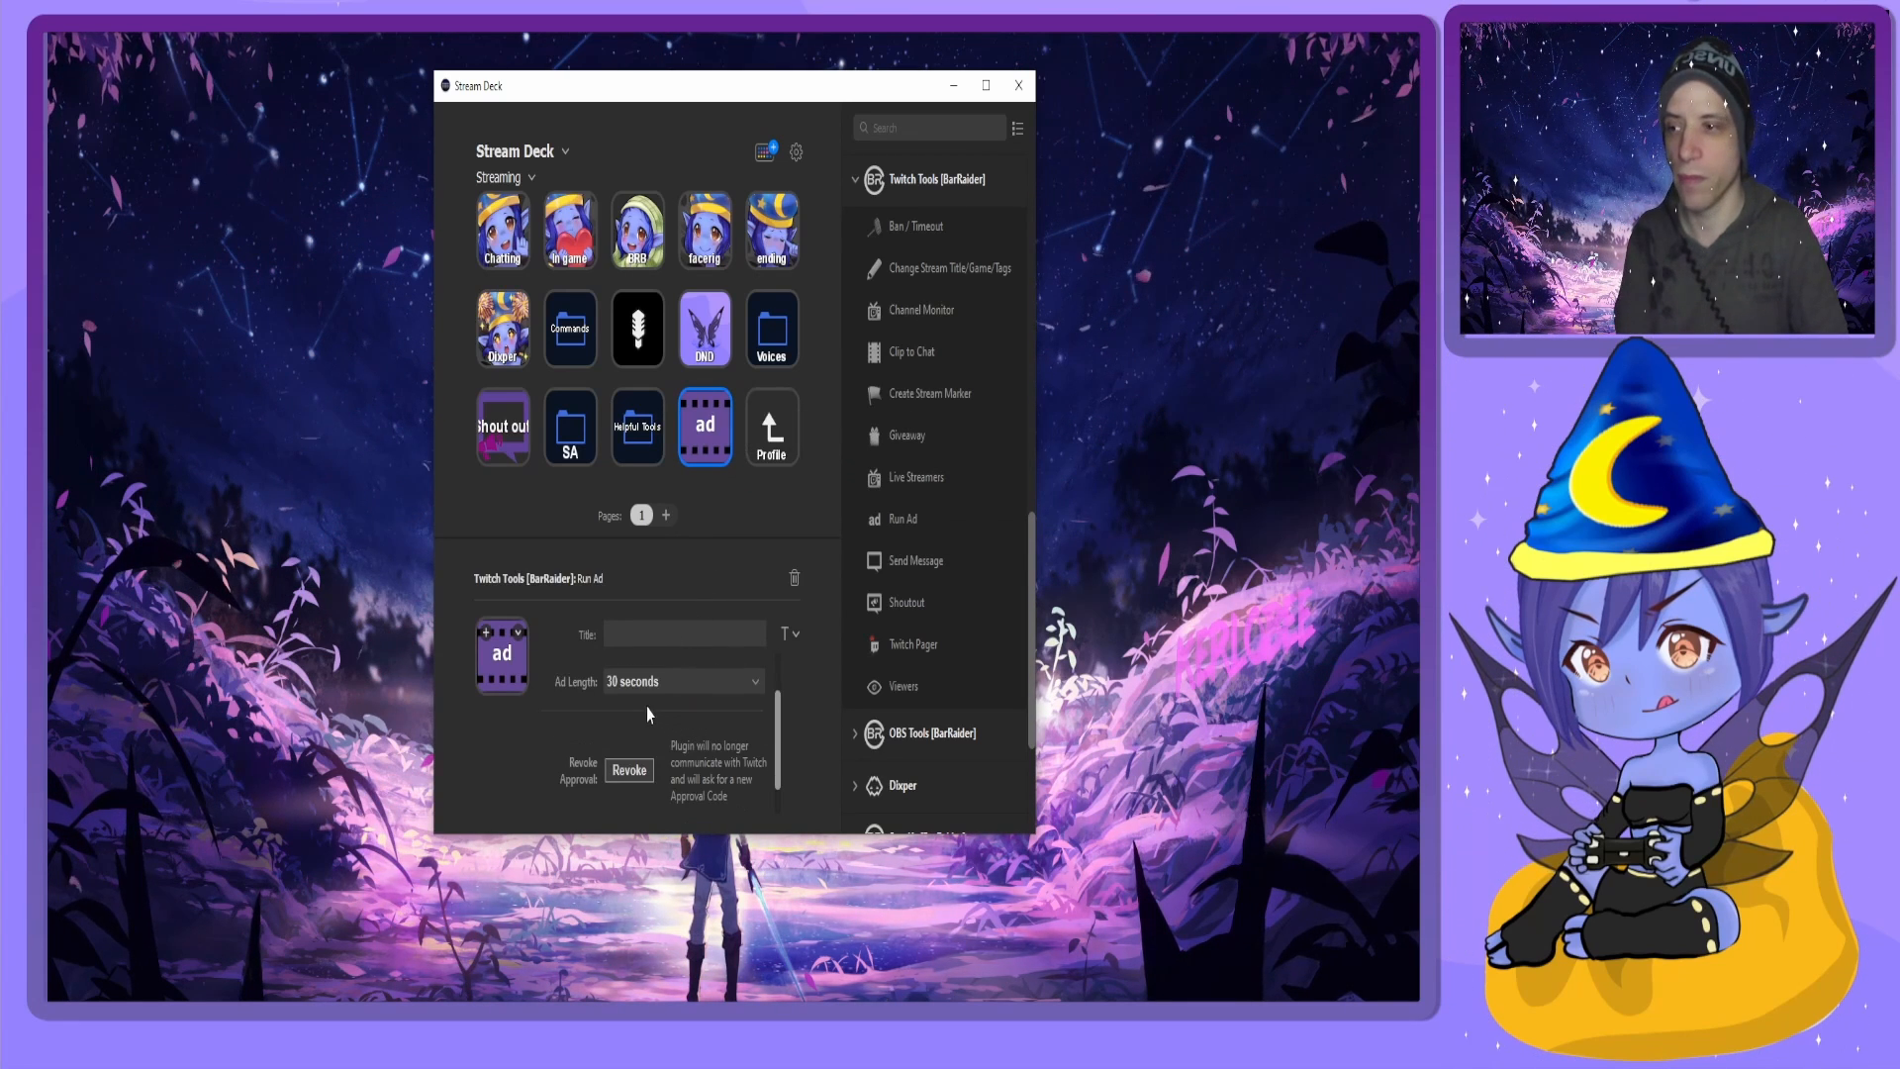
scroll(654, 713, "down", 1)
scroll(663, 711, "up", 2)
left_click(681, 707)
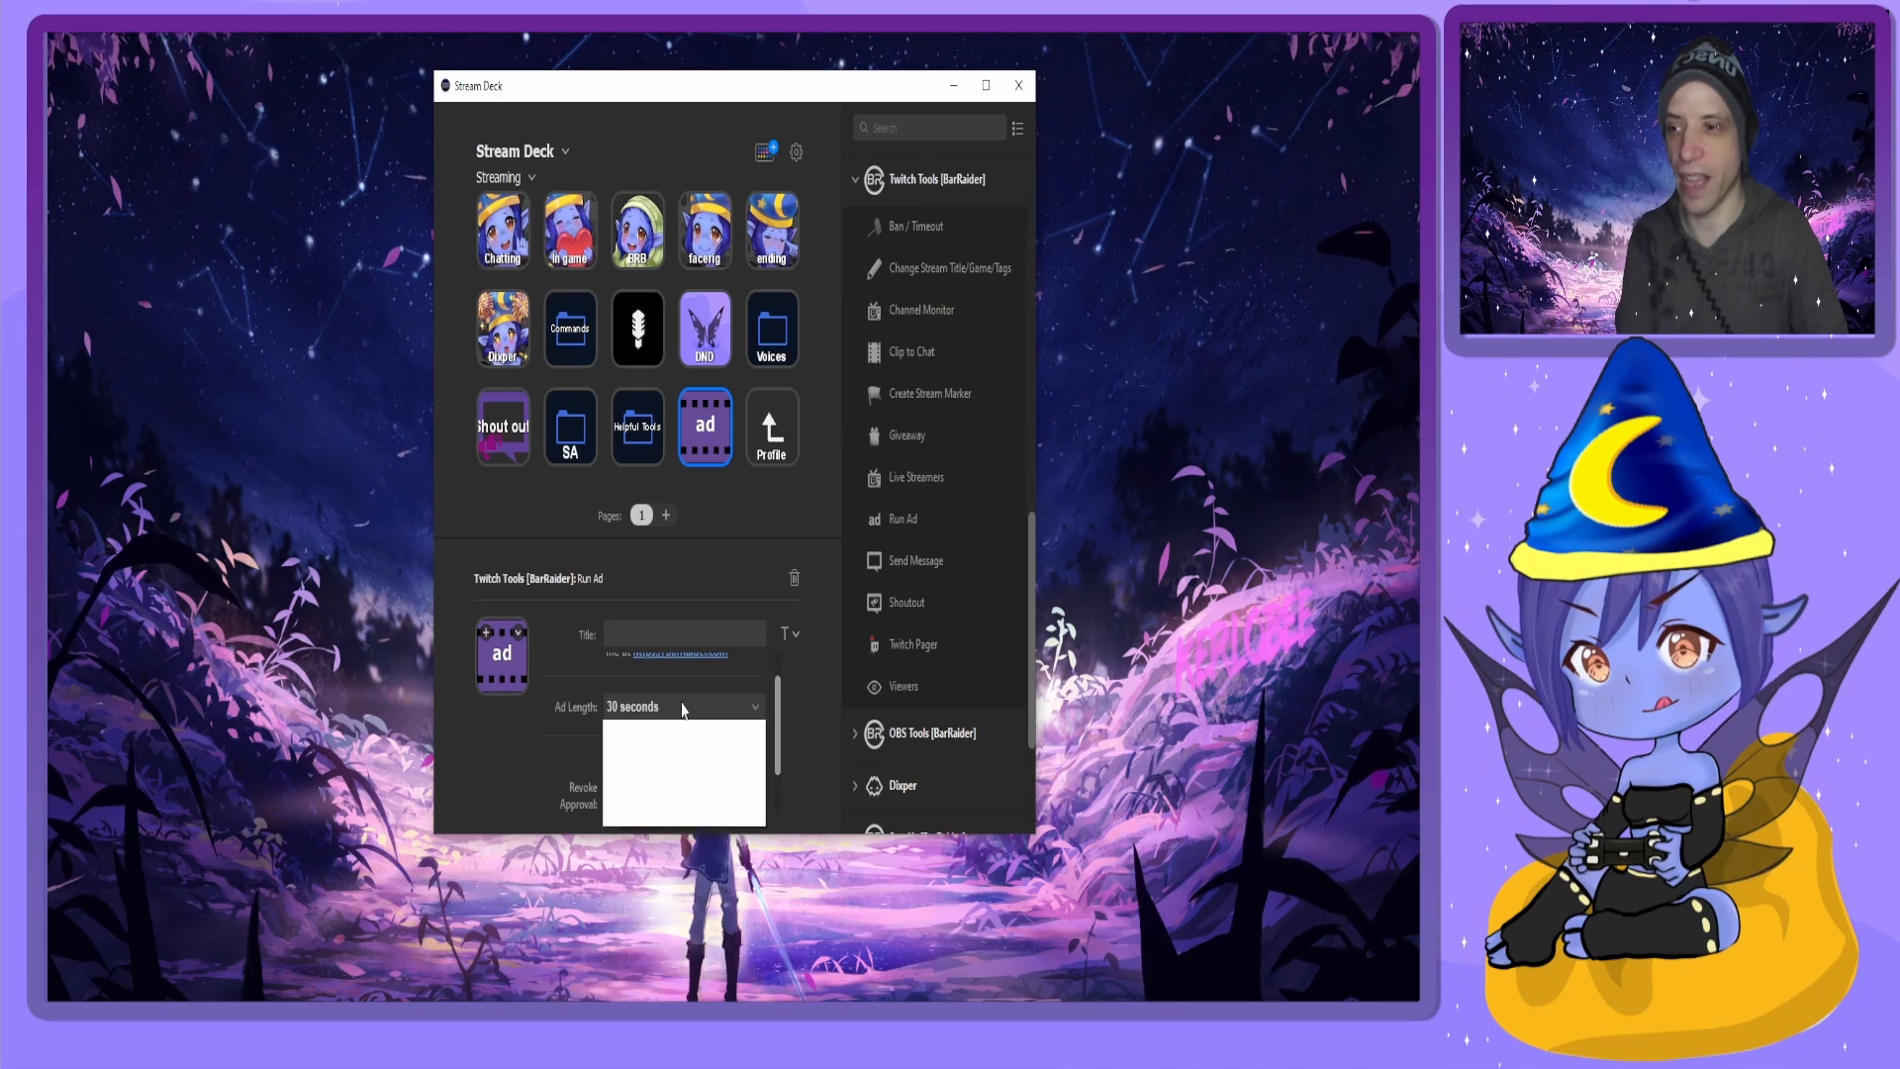
left_click(678, 725)
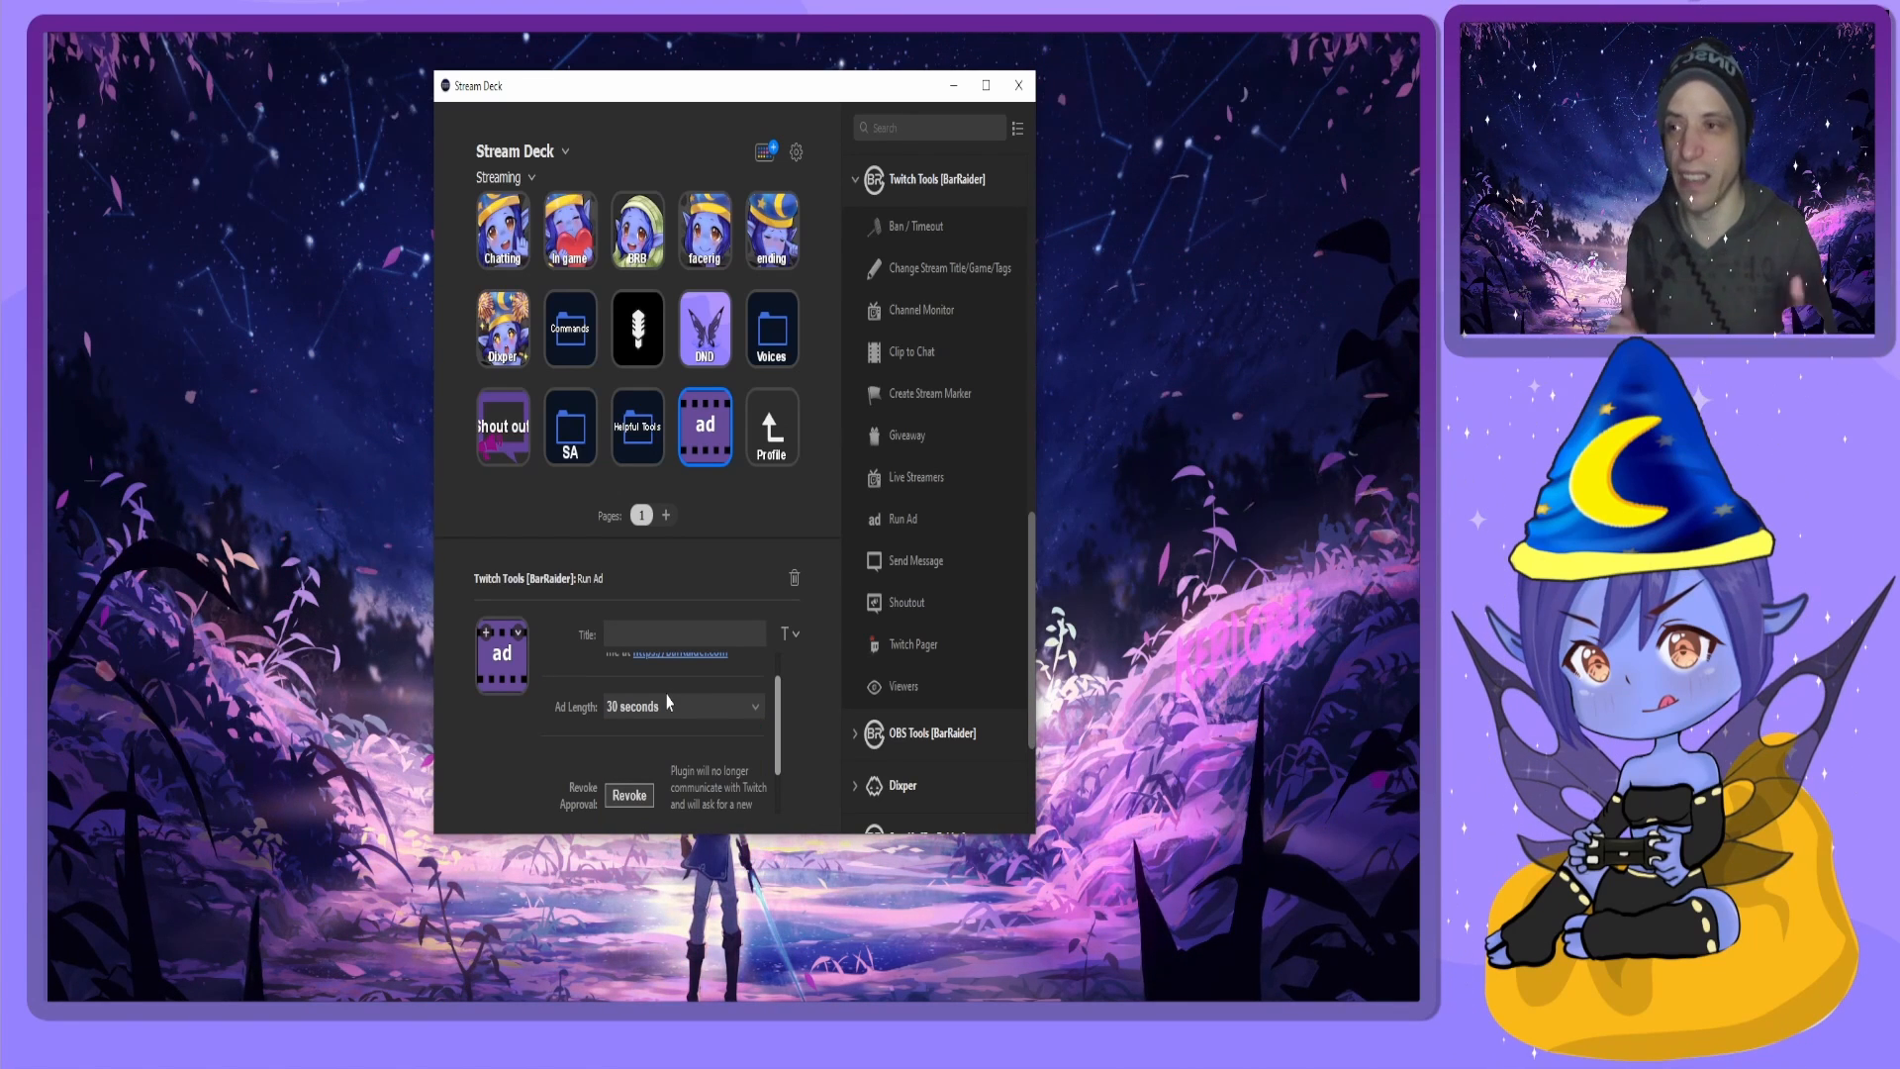
Delete the Run Ad action from the fourth key of the last row.
right_click(701, 453)
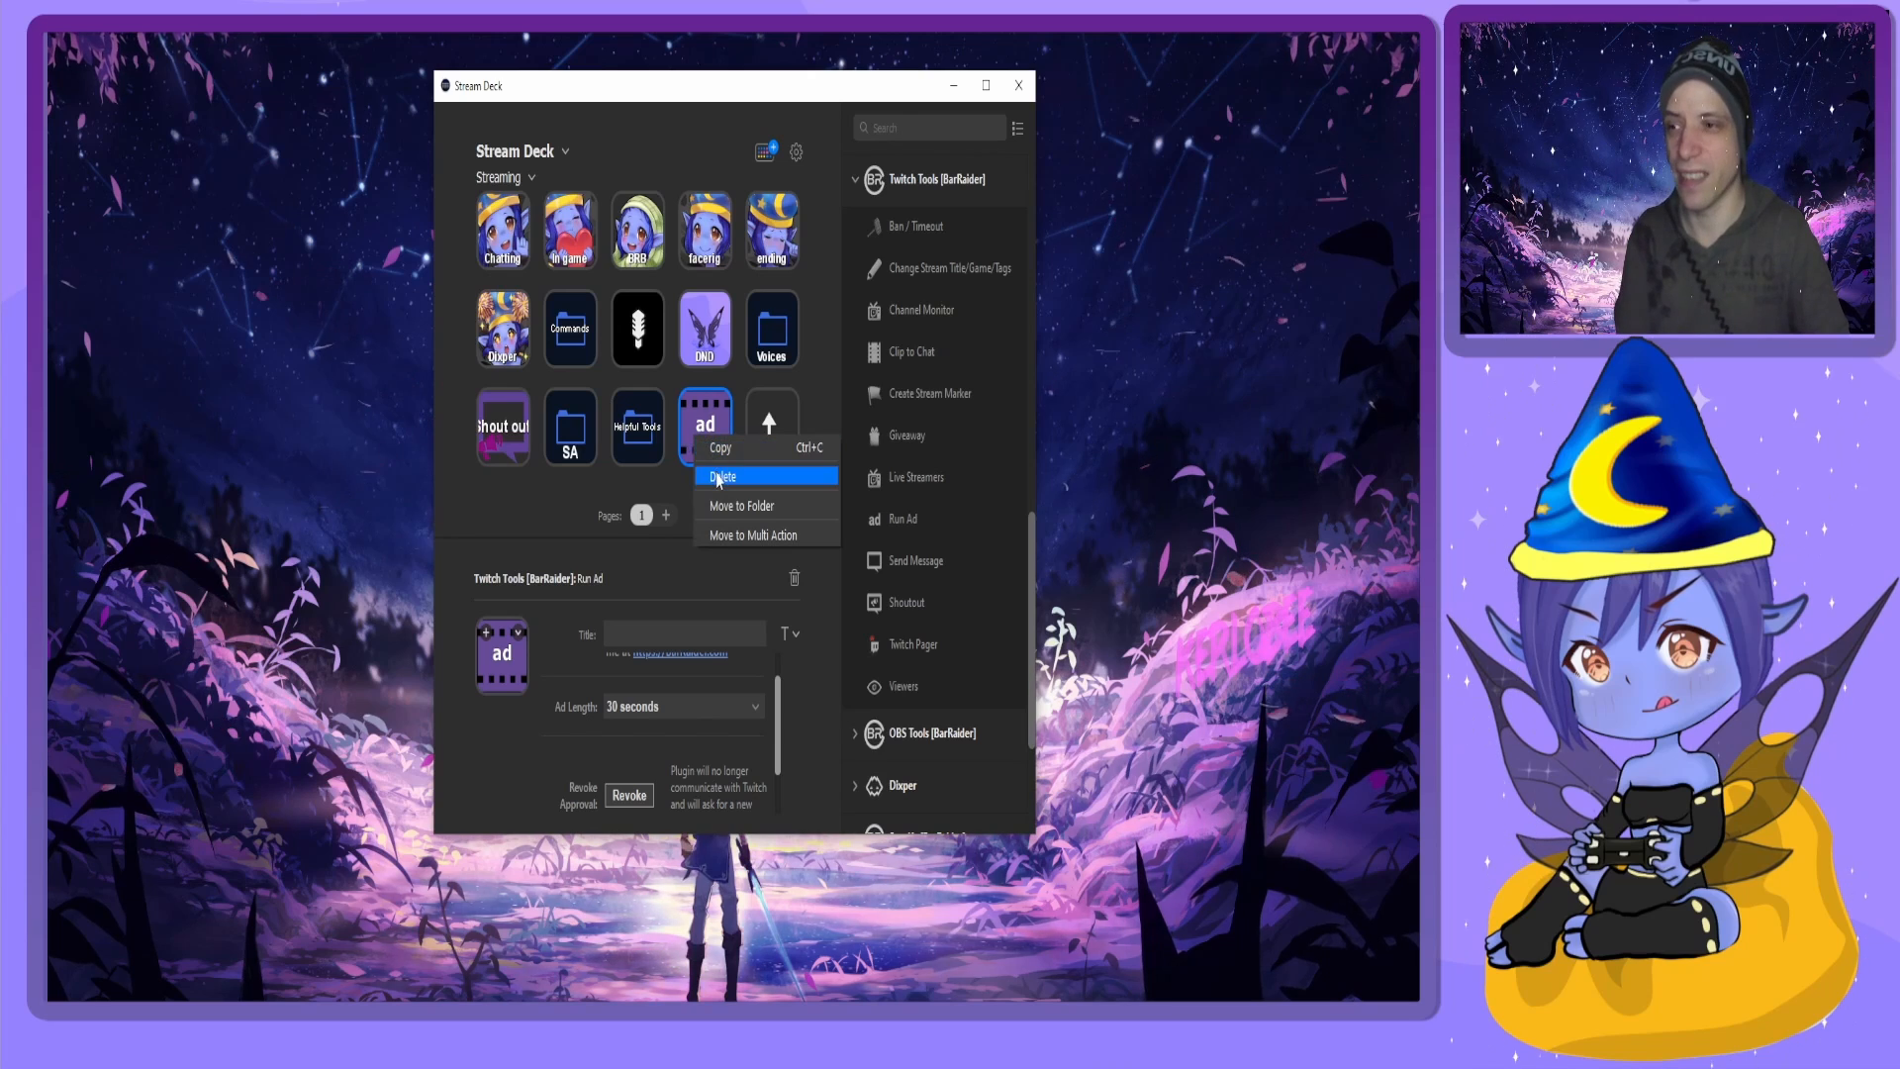
left_click(712, 475)
left_click(758, 516)
Look at the Soundboard actions for playing and stopping audio, and return to the Twitch Tools actions.
scroll(976, 535, "up", 5)
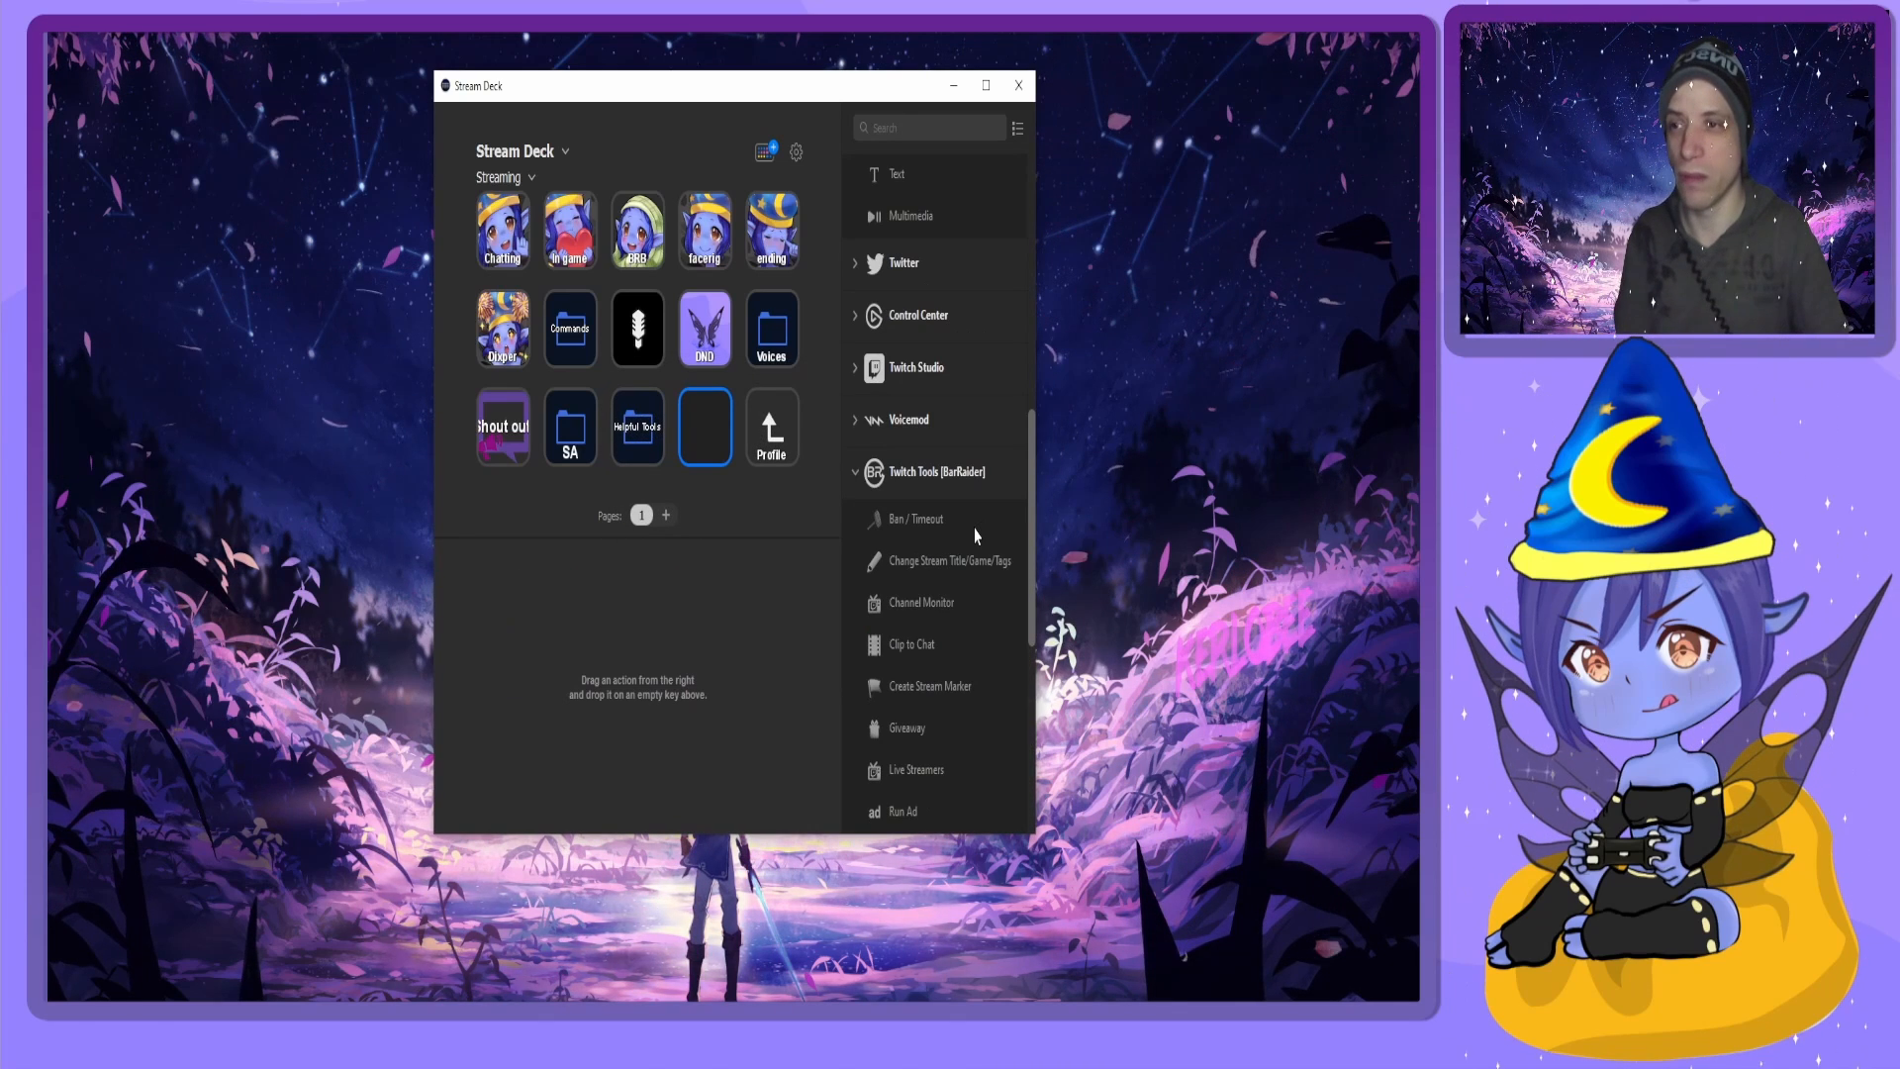
scroll(974, 539, "up", 5)
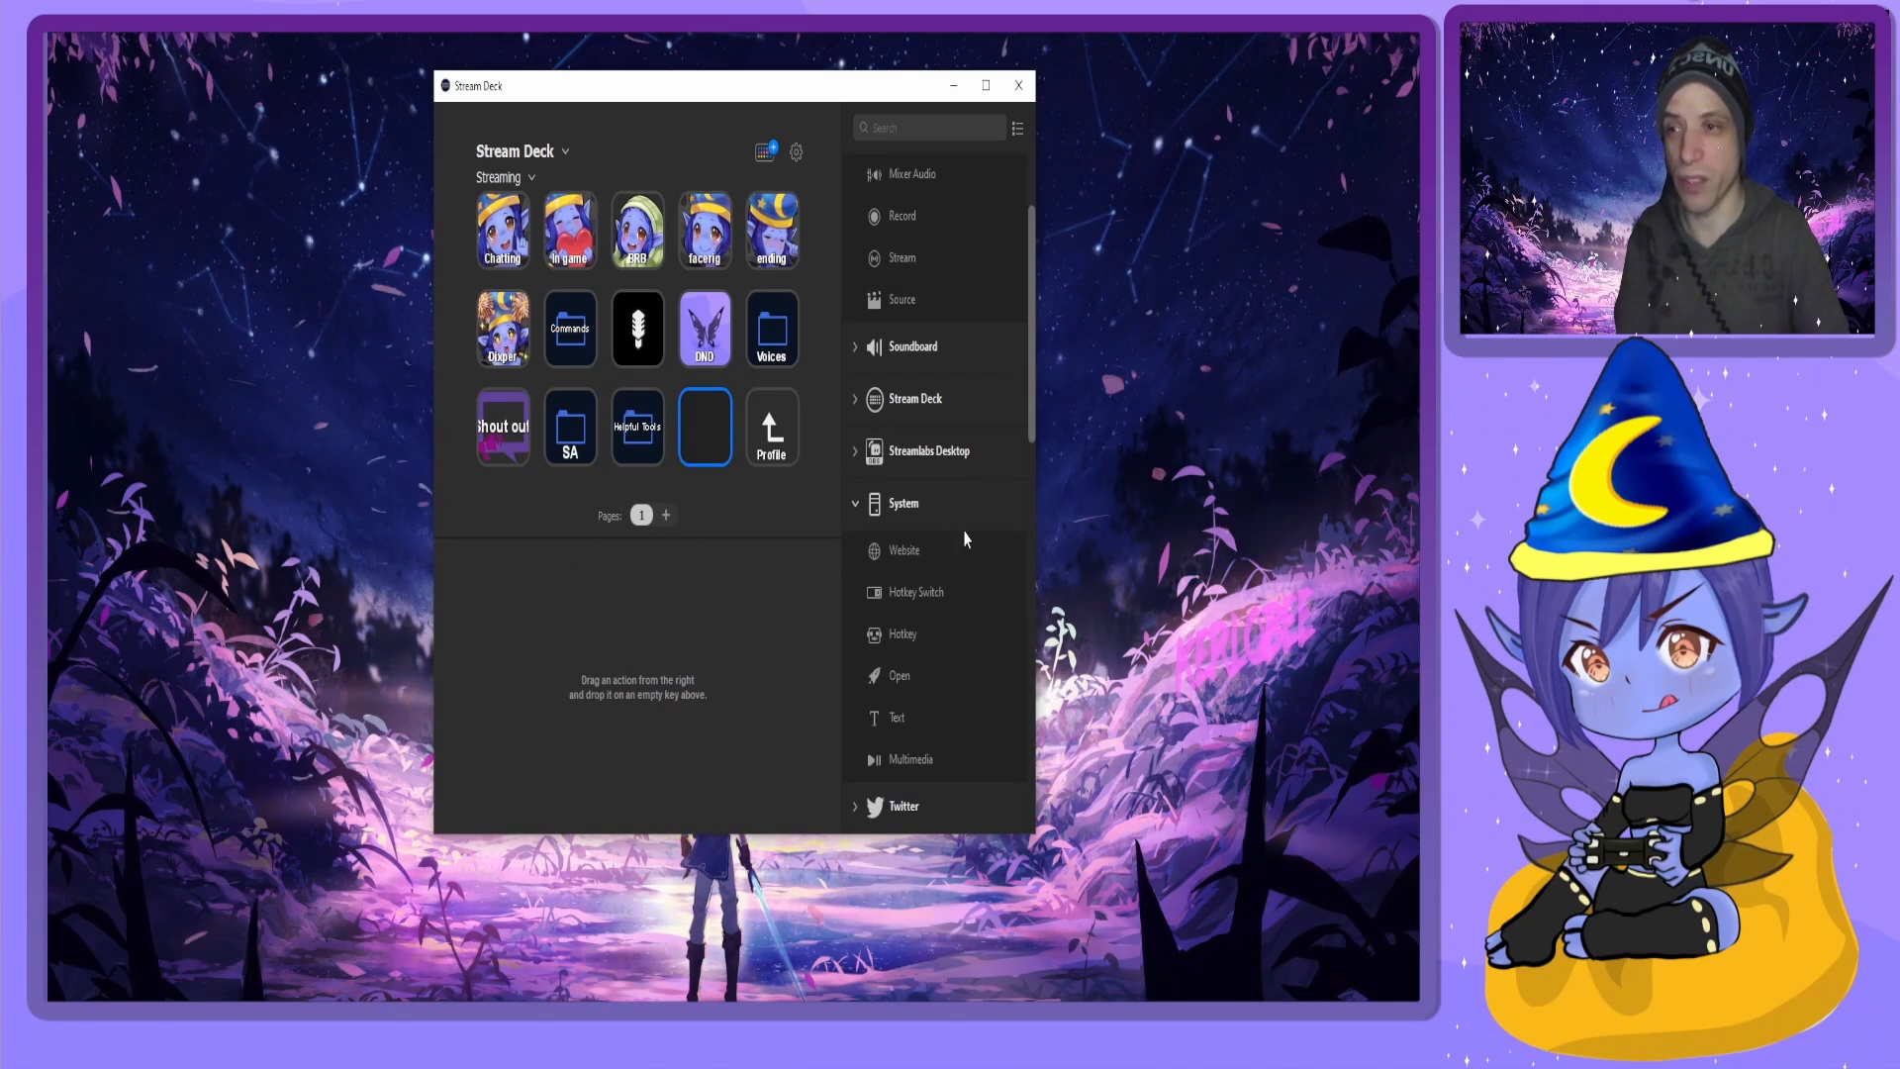
left_click(856, 348)
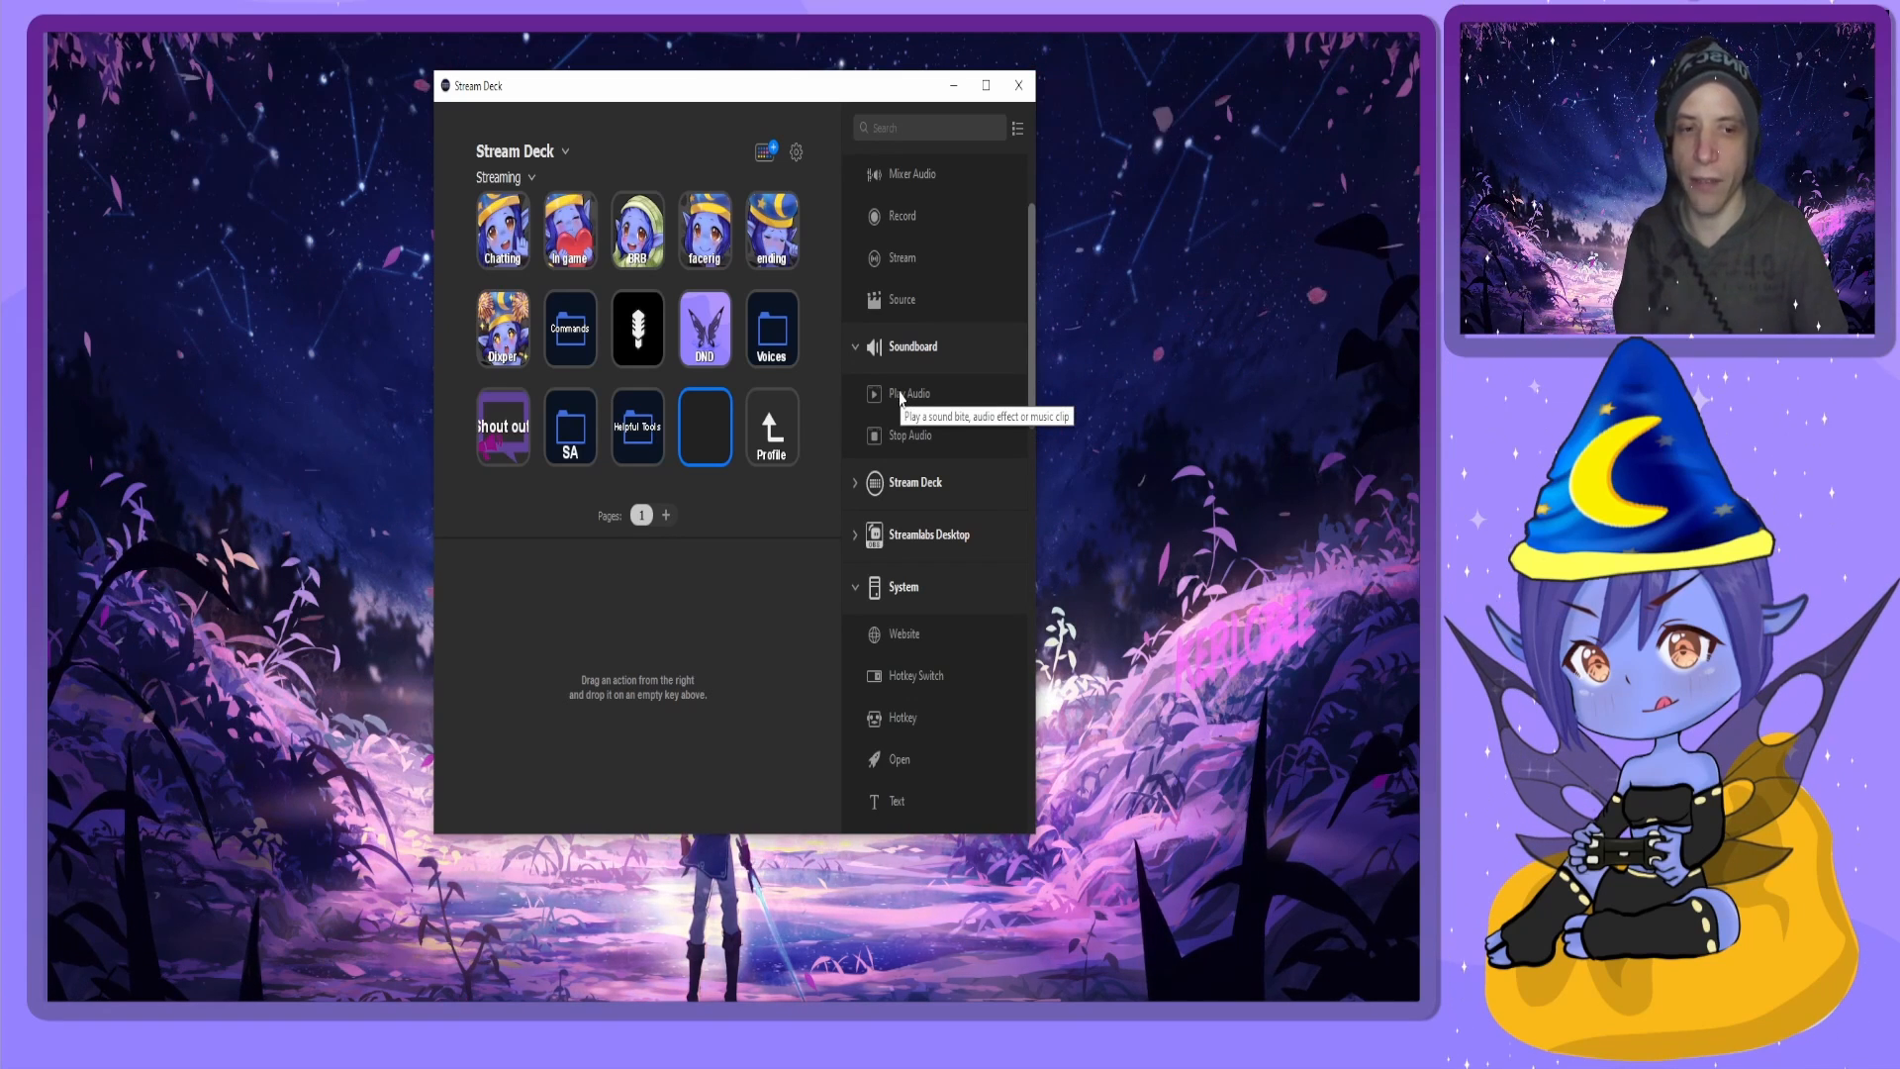
scroll(901, 398, "down", 10)
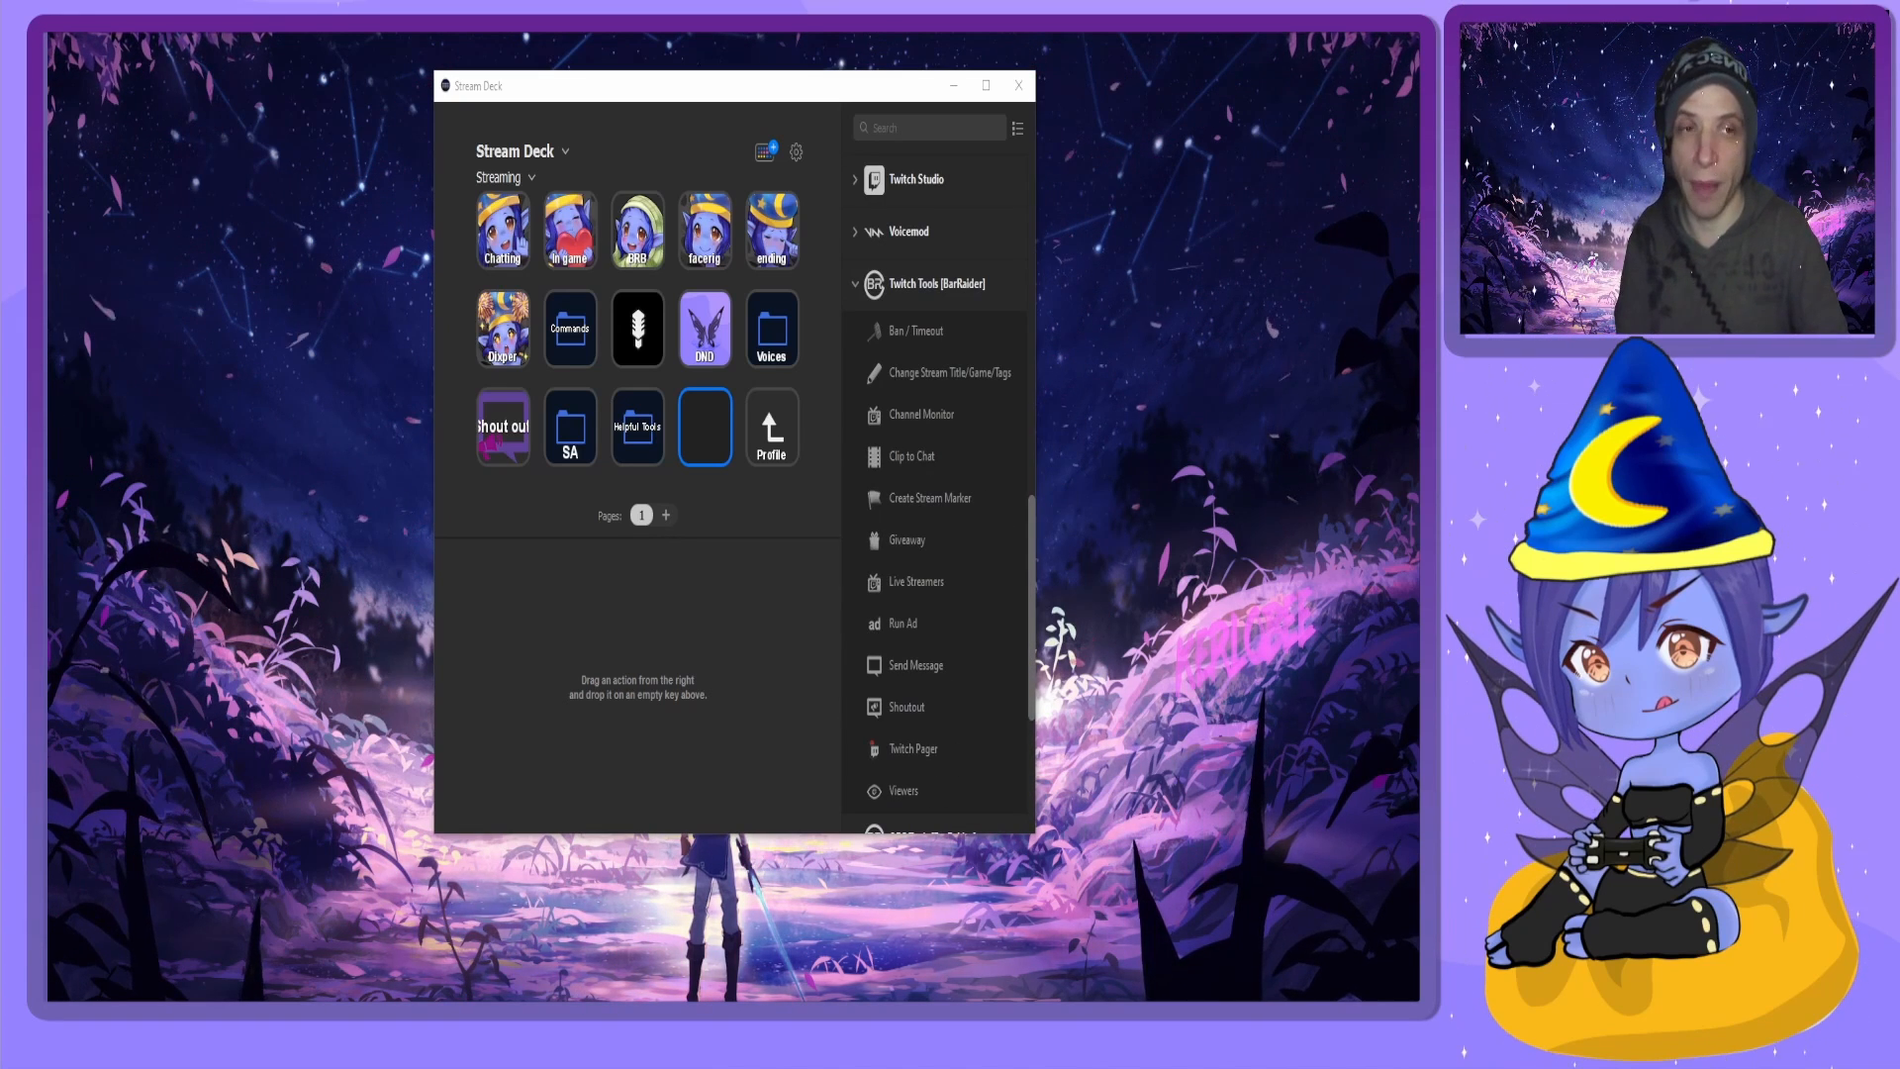